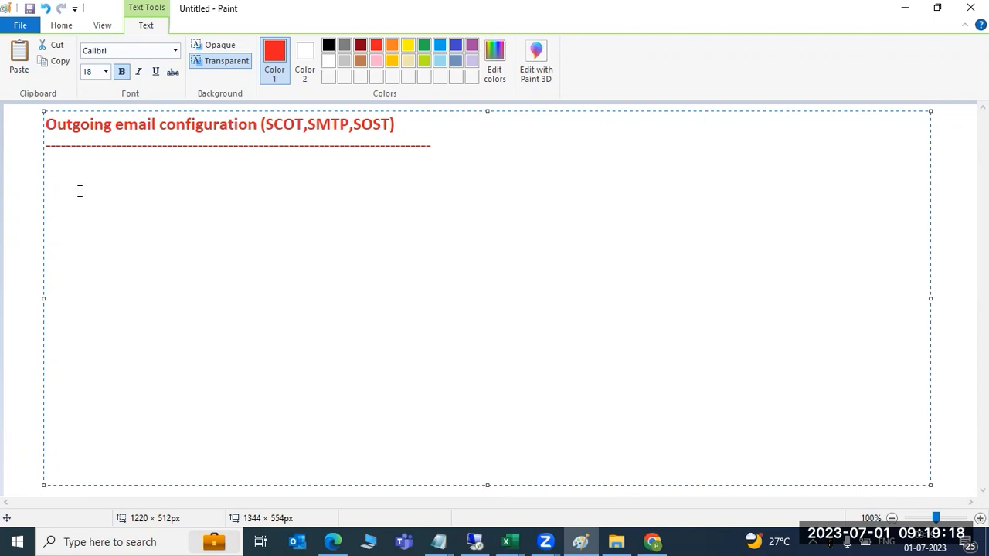
Below the dashed line in Paint, add the note '1)SMTP port should be active --or SMICM we can set the port or RZ10/RZ11'
left_click_drag(81, 145, 270, 149)
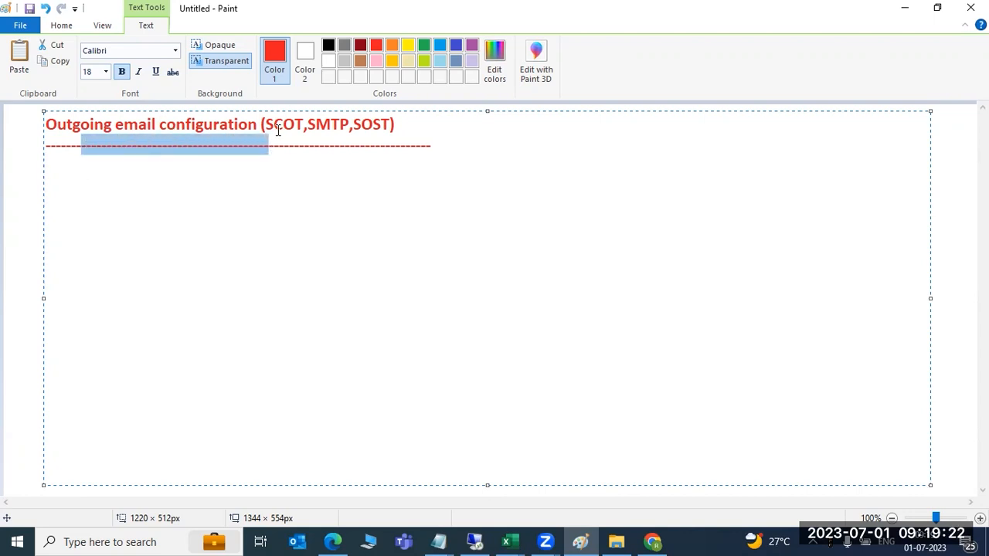
left_click(277, 129)
left_click(458, 151)
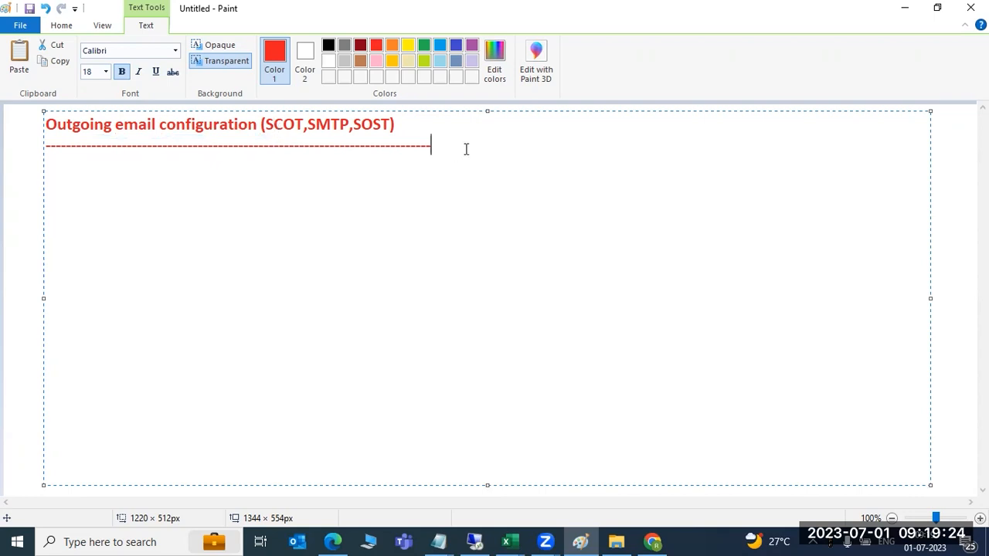
key("Return")
type("1)")
type("SMTP")
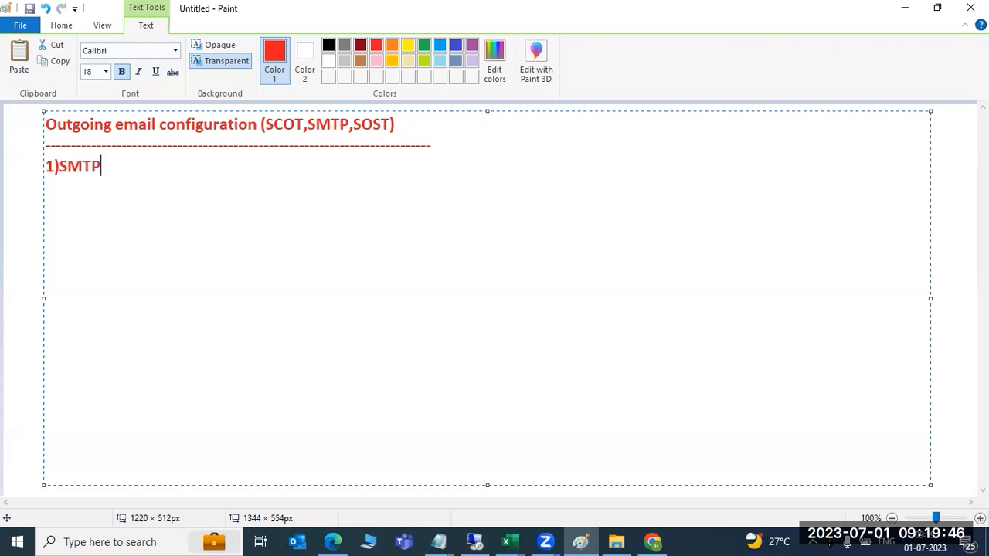
key("BackSpace")
key("BackSpace")
key("BackSpace")
key("BackSpace")
type("SMTP port should ")
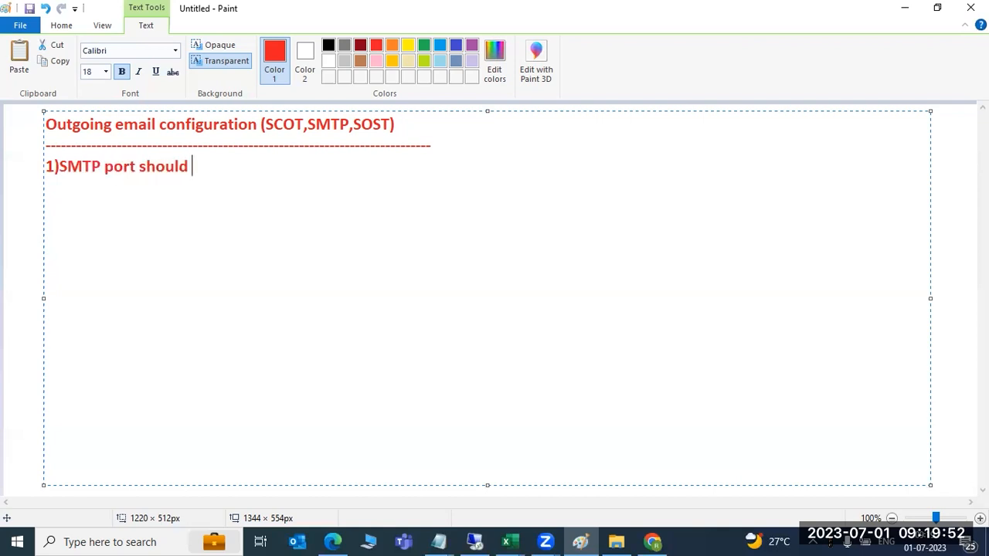
type("be active")
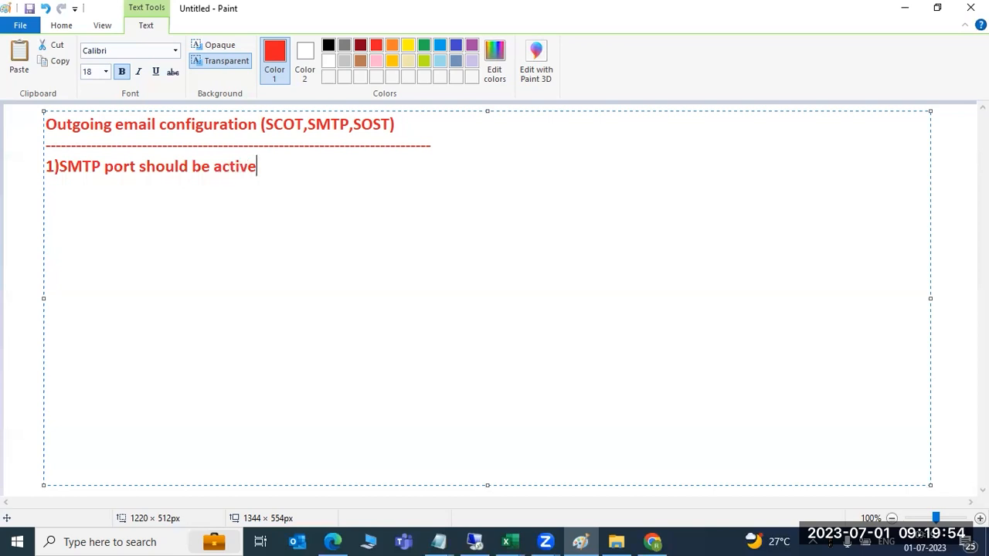
type(" --or SMICM ")
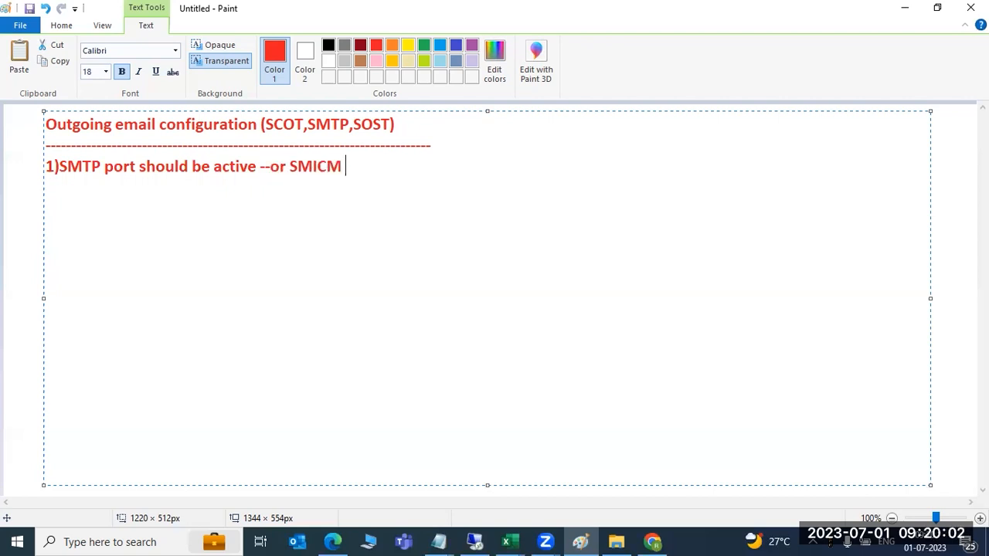
type("we can set the port")
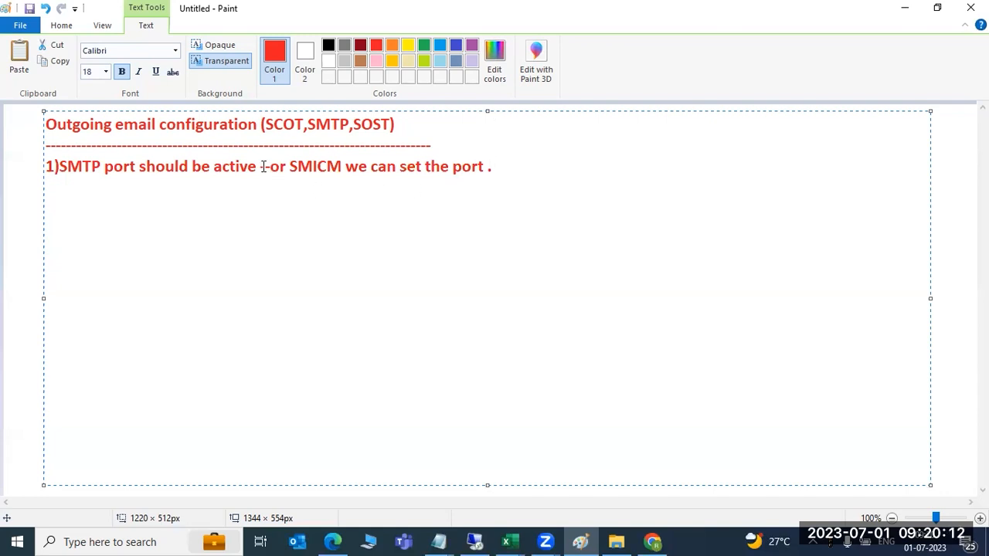
type("or RZ10/RZ11")
left_click_drag(299, 166, 498, 171)
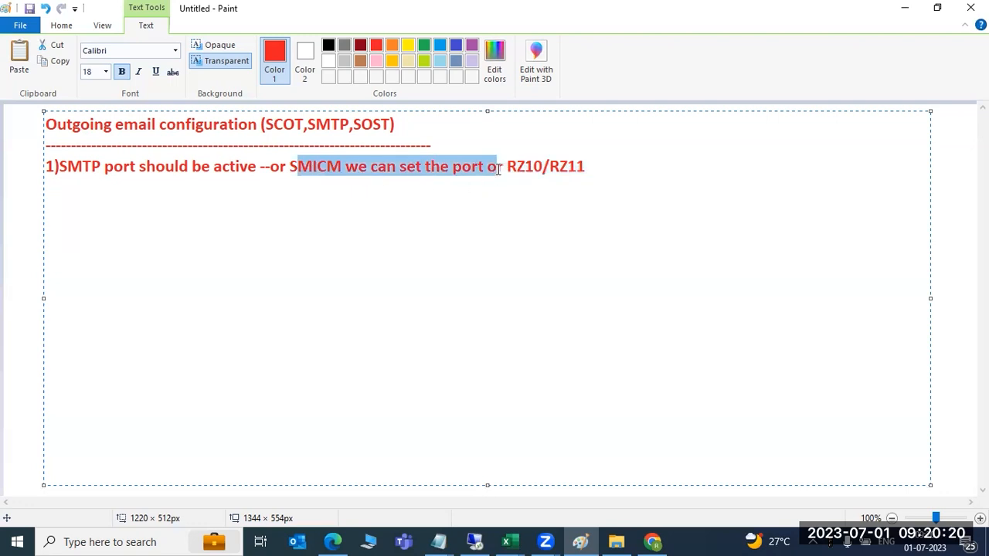
left_click(598, 161)
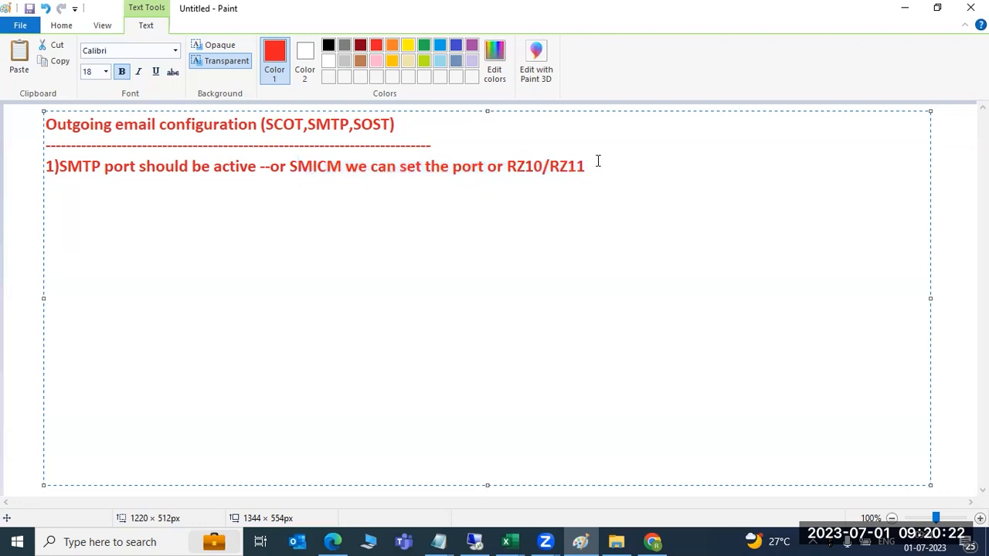
key("Return")
Launch SAP Logon from the remote session, confirming the security warning
left_click(475, 542)
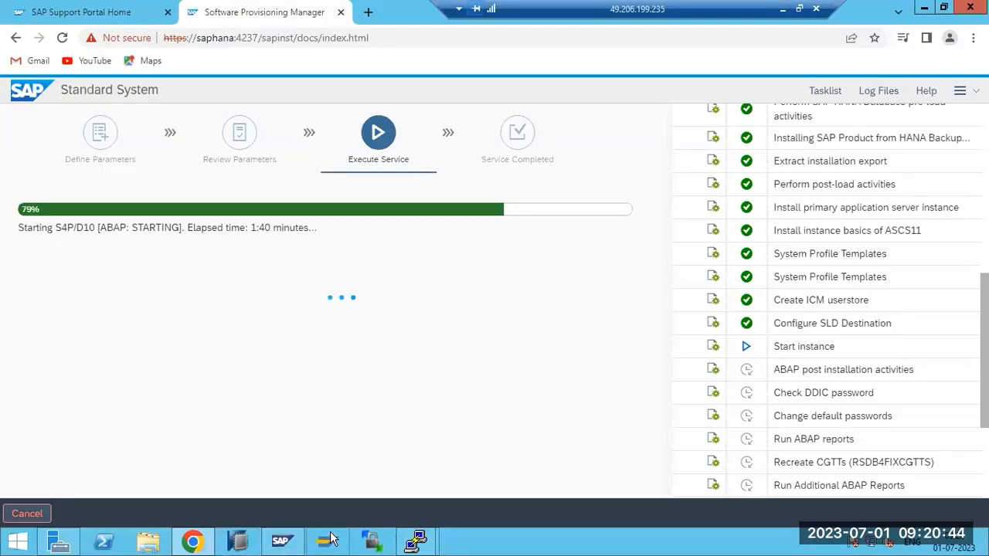
left_click(330, 541)
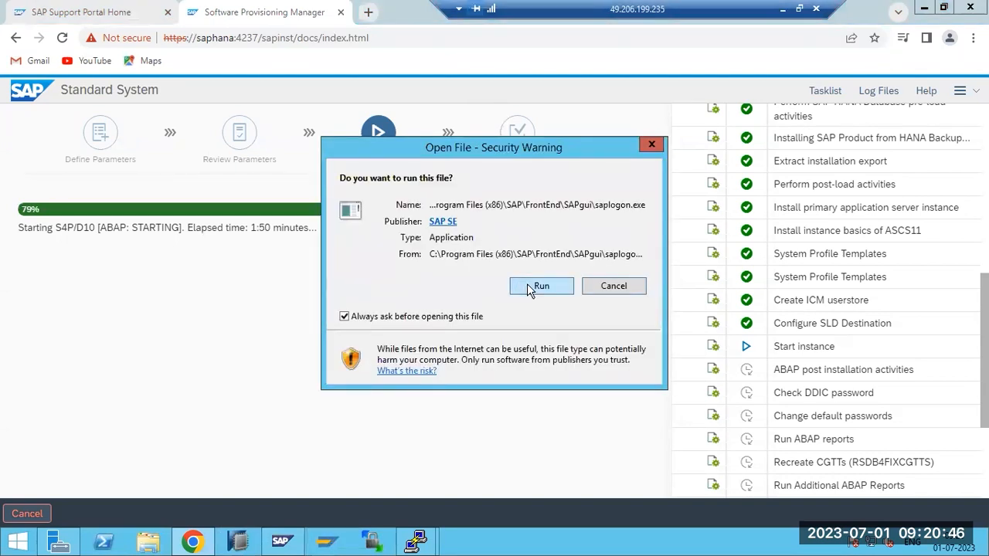
left_click(533, 287)
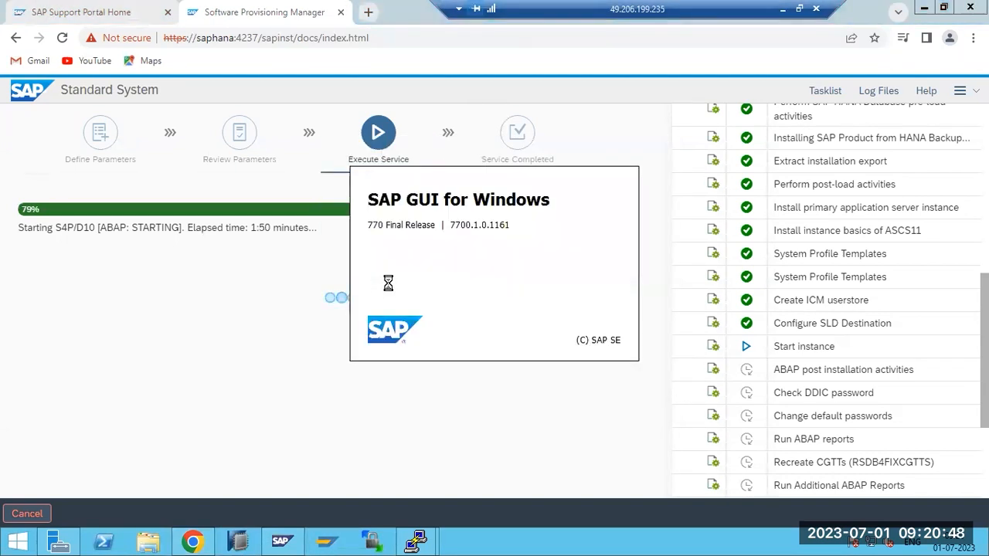
Check the 79% instance start status, then bring the second root PuTTY session forward
left_click_drag(40, 229, 183, 234)
left_click(185, 234)
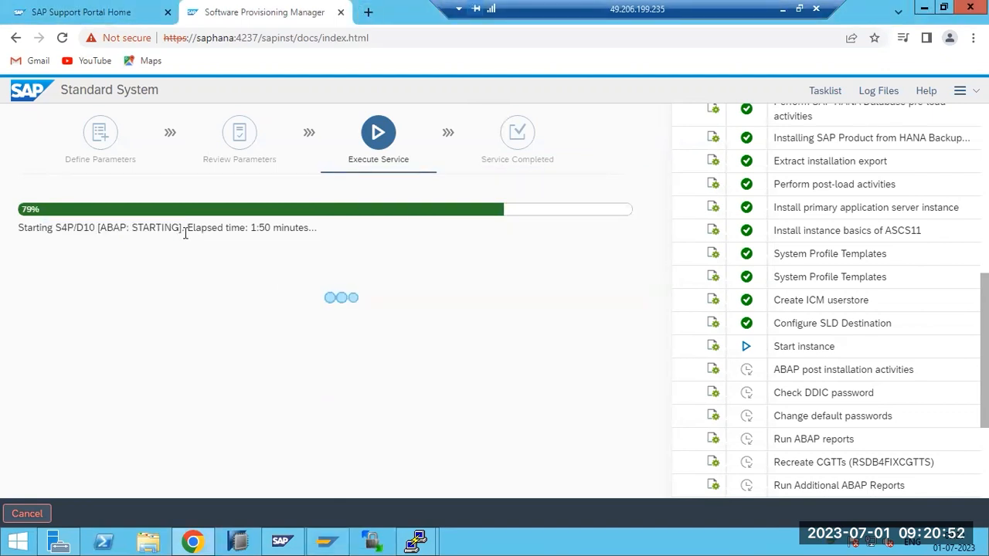
mouse_move(415, 540)
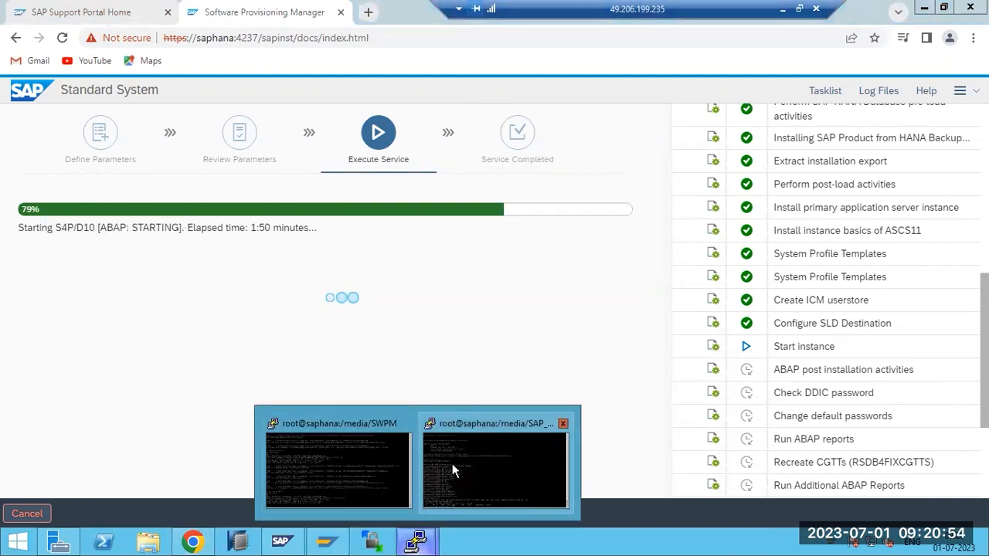
left_click(451, 464)
Run 'ps -ef | grep -i s4padm' in PuTTY and review the dialog work process rows
key("Up")
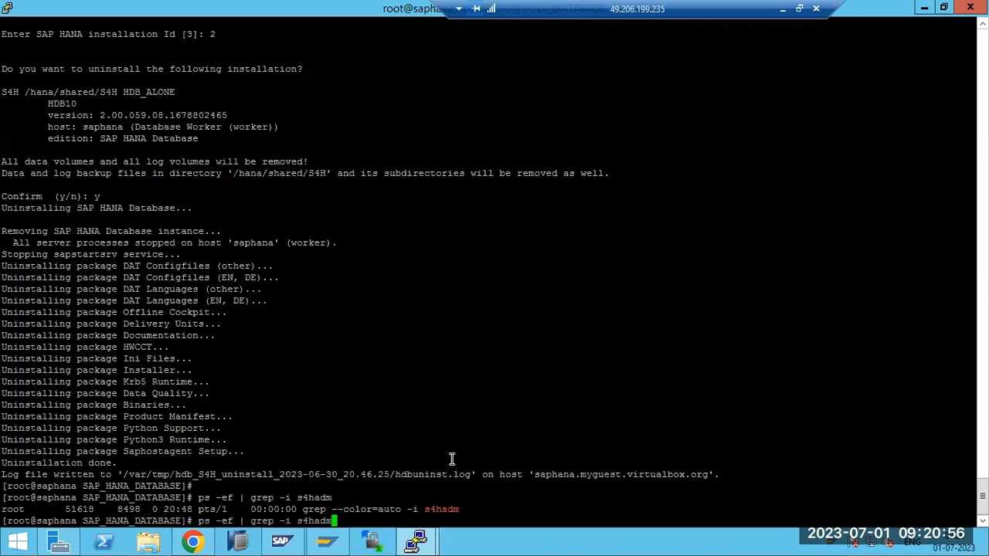
key("BackSpace")
key("BackSpace")
key("BackSpace")
key("BackSpace")
type("padm")
key("Return")
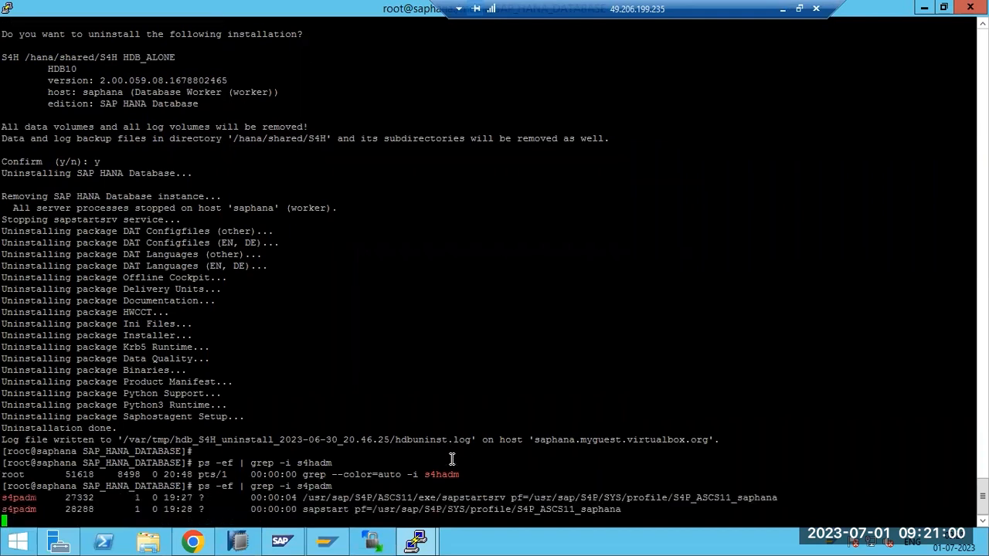
left_click_drag(557, 451, 421, 302)
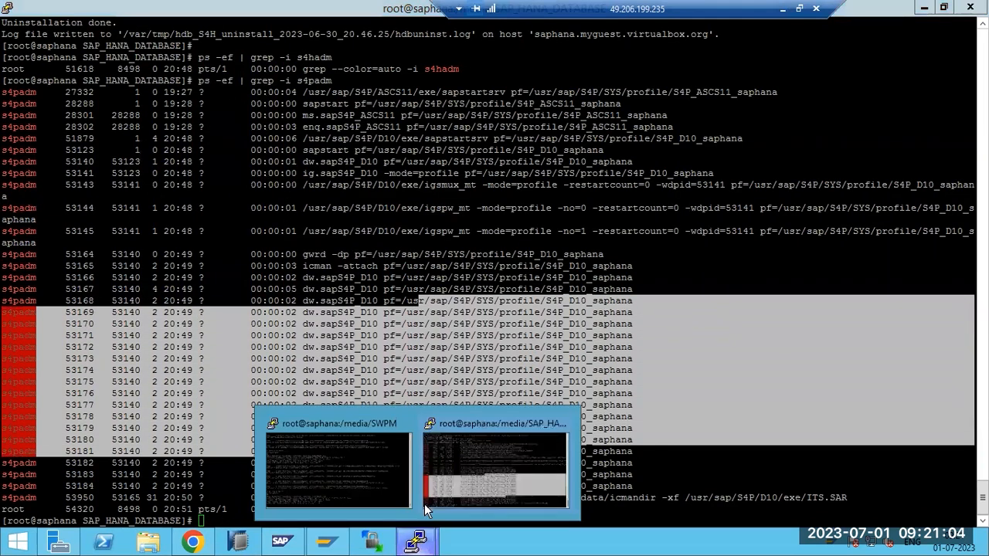
left_click(468, 461)
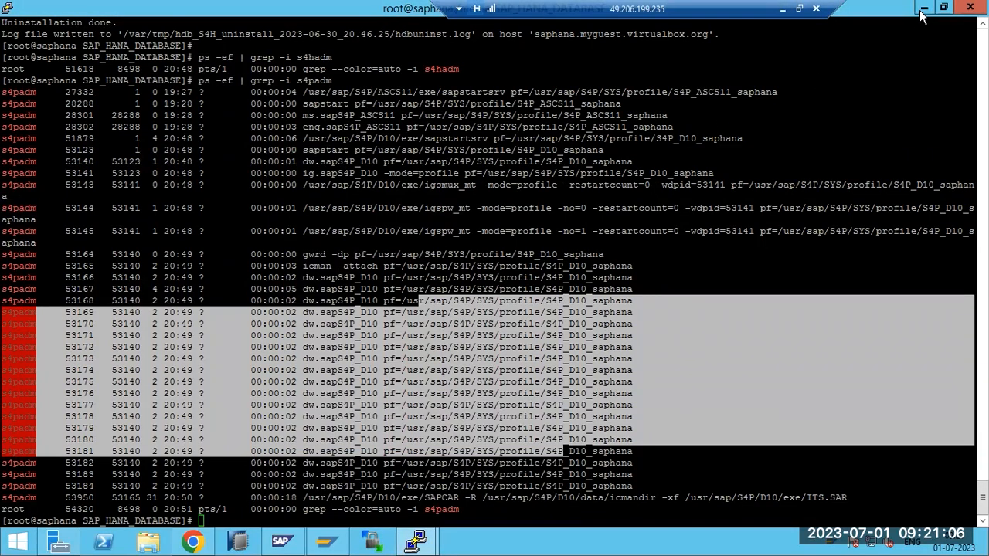
Check the Start instance step in the installer, then minimize Chrome to reveal the management console
key("alt+Tab")
left_click_drag(796, 346, 820, 346)
scroll(826, 301, "up", 6)
scroll(826, 288, "down", 8)
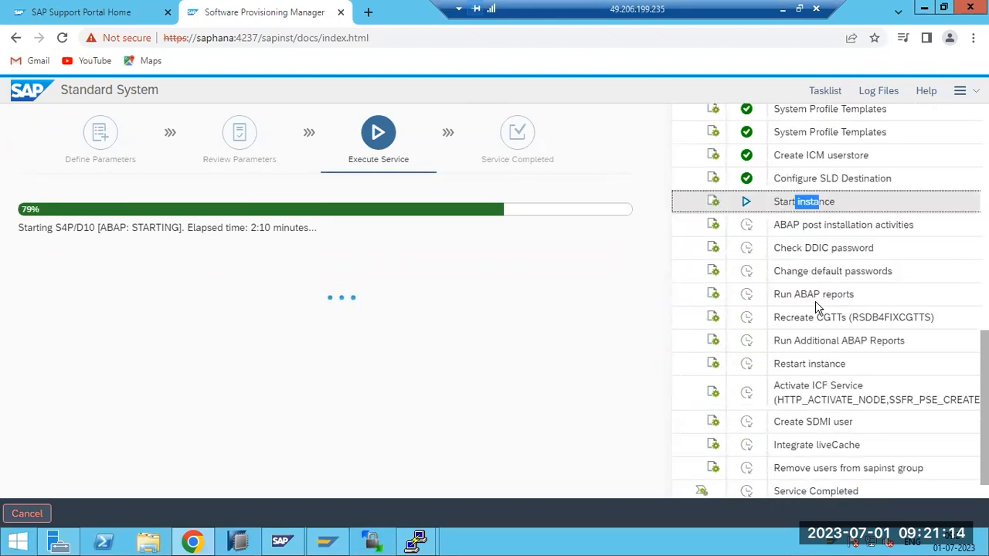
left_click(924, 8)
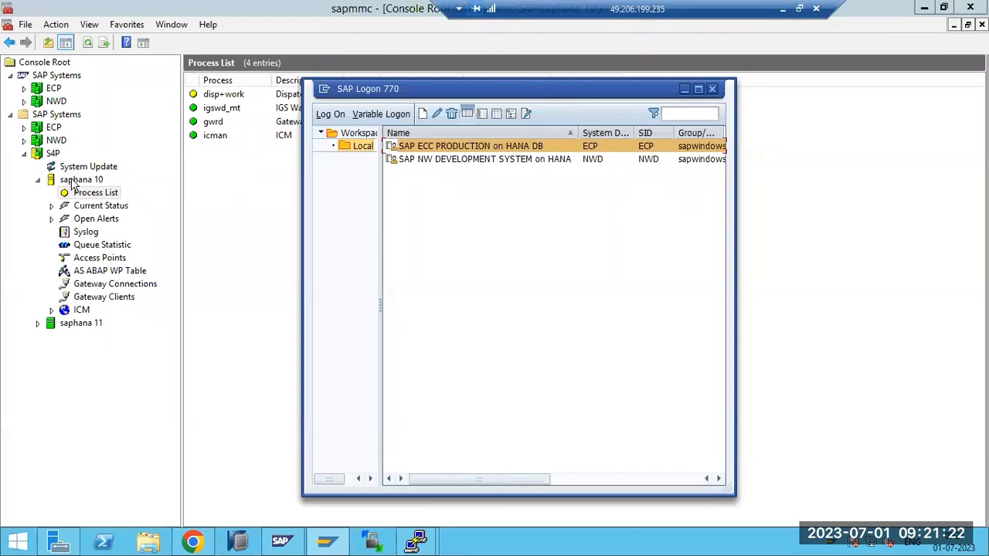
Review the saphana 10 process list, cancelling the login prompt for the AS ABAP WP Table
left_click(70, 179)
left_click(84, 194)
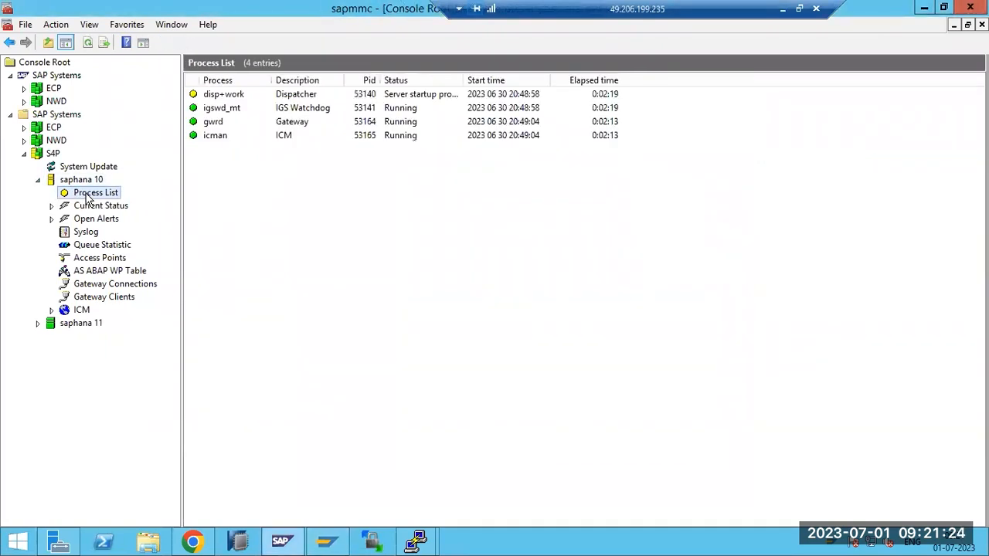
left_click(108, 272)
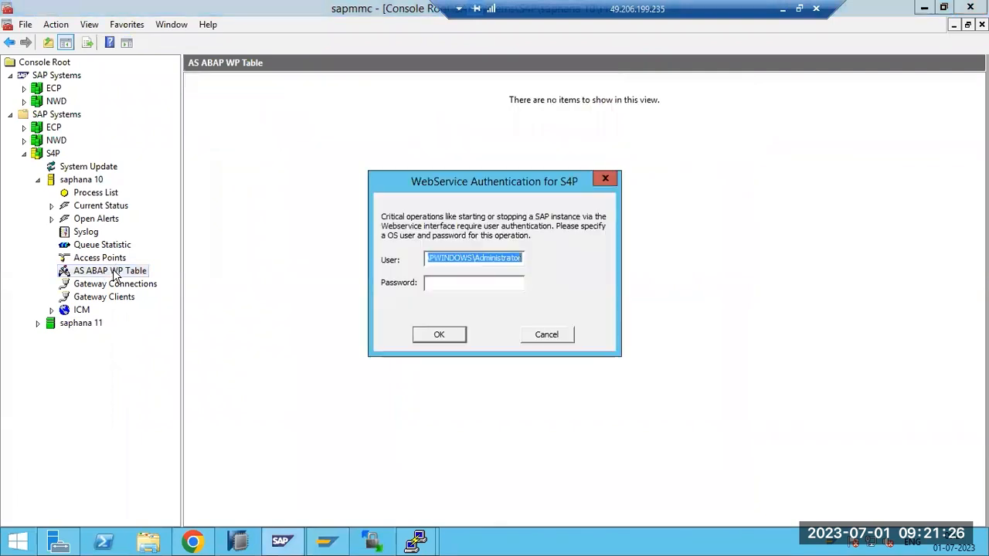
left_click(547, 334)
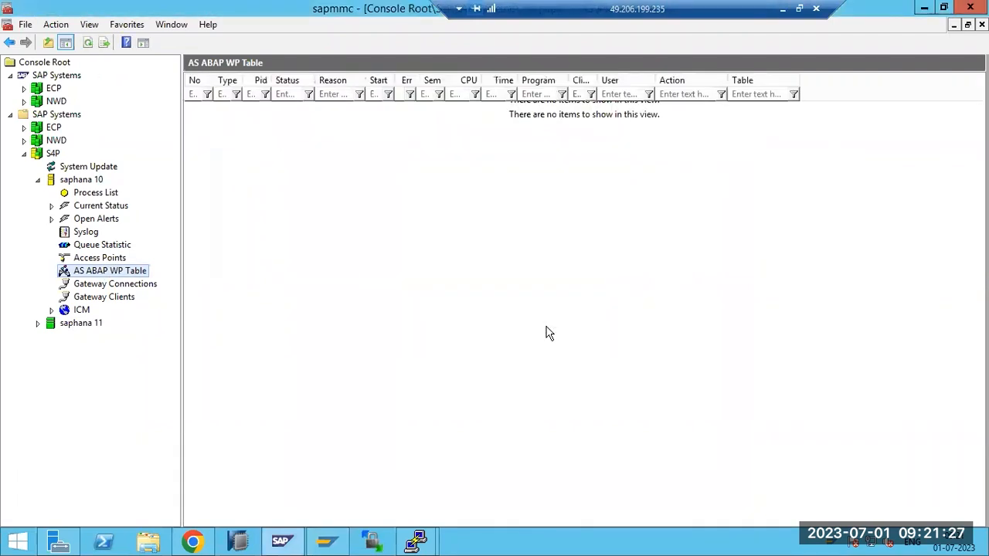
left_click(82, 193)
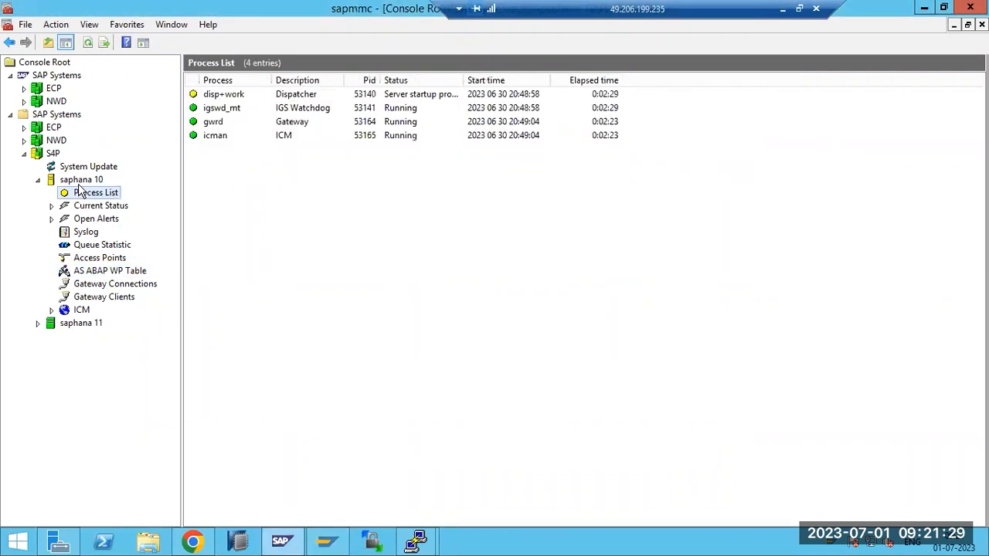
List the instances of the ECP system, then of the S4P system
left_click(24, 153)
left_click(48, 128)
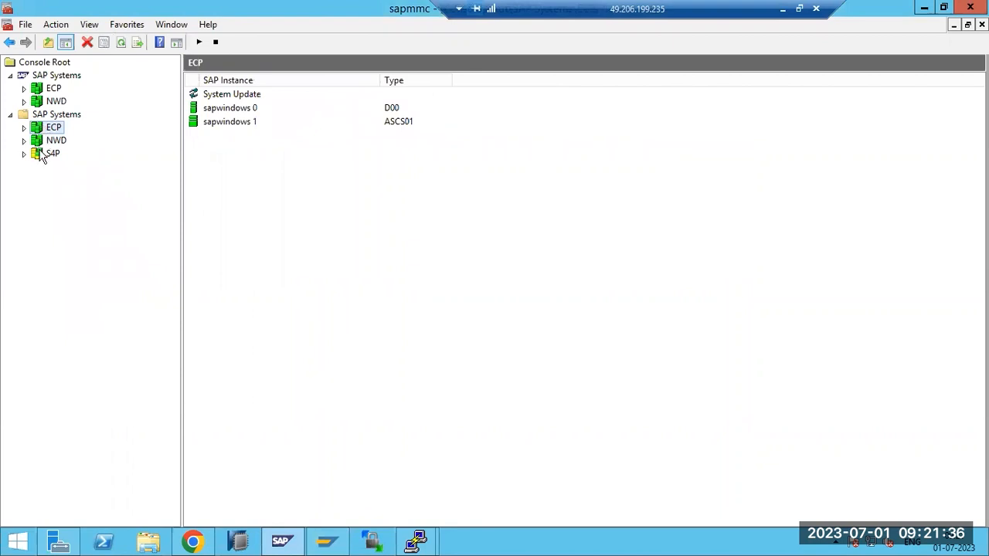
left_click(43, 154)
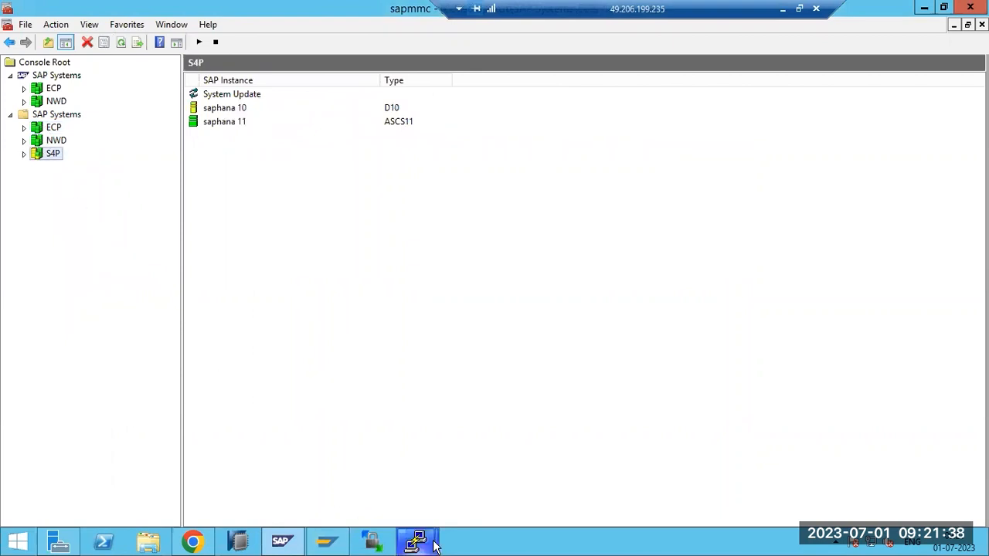
Review the s4padm process rows (28302 to 53183) in PuTTY, then minimize the terminal
mouse_move(417, 541)
left_click(461, 460)
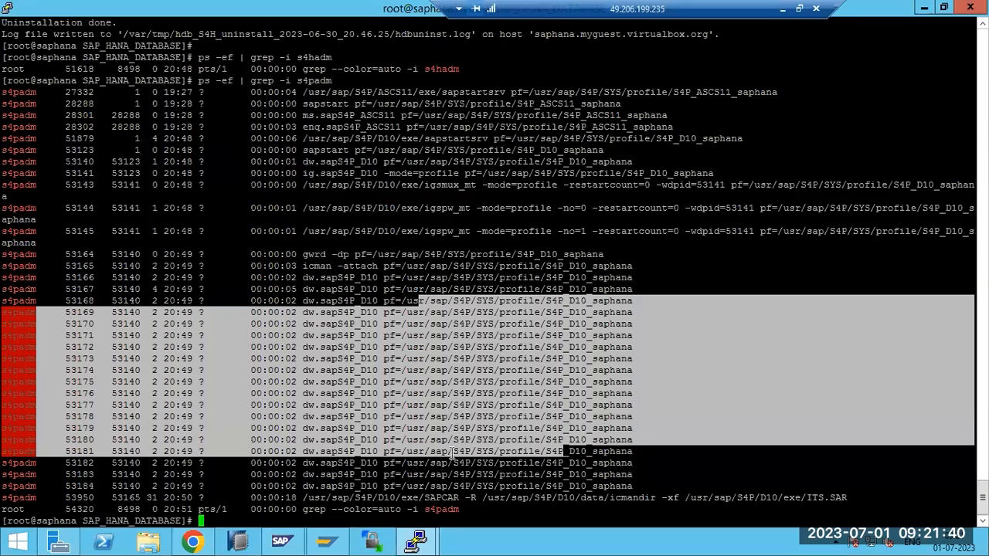
left_click(492, 354)
left_click_drag(5, 289, 381, 386)
left_click_drag(665, 463, 125, 323)
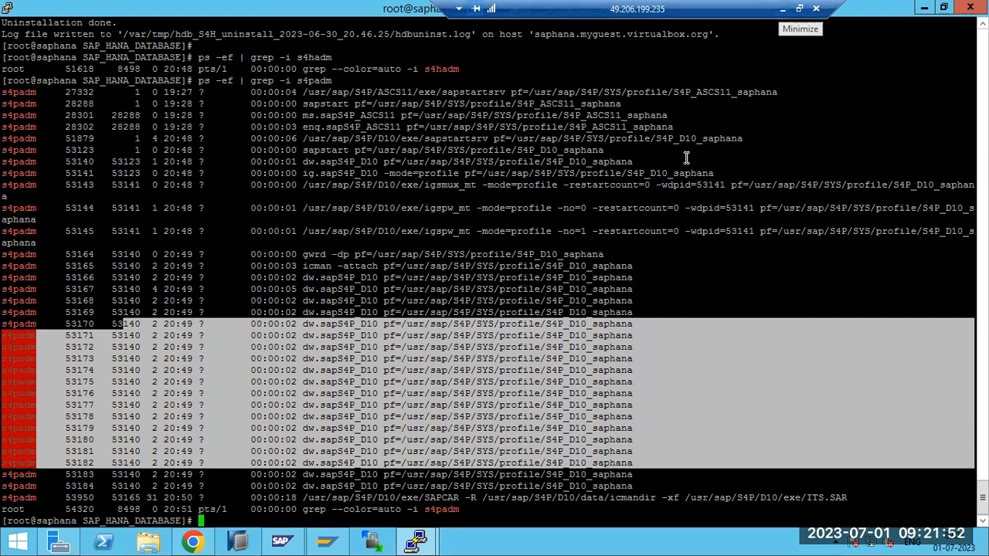
left_click(480, 292)
left_click_drag(6, 124, 643, 472)
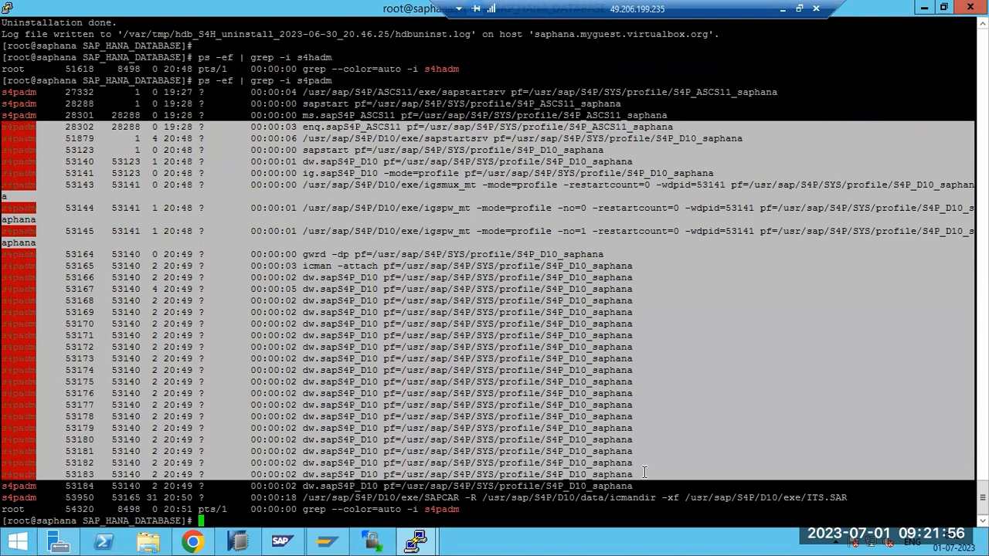
left_click(630, 426)
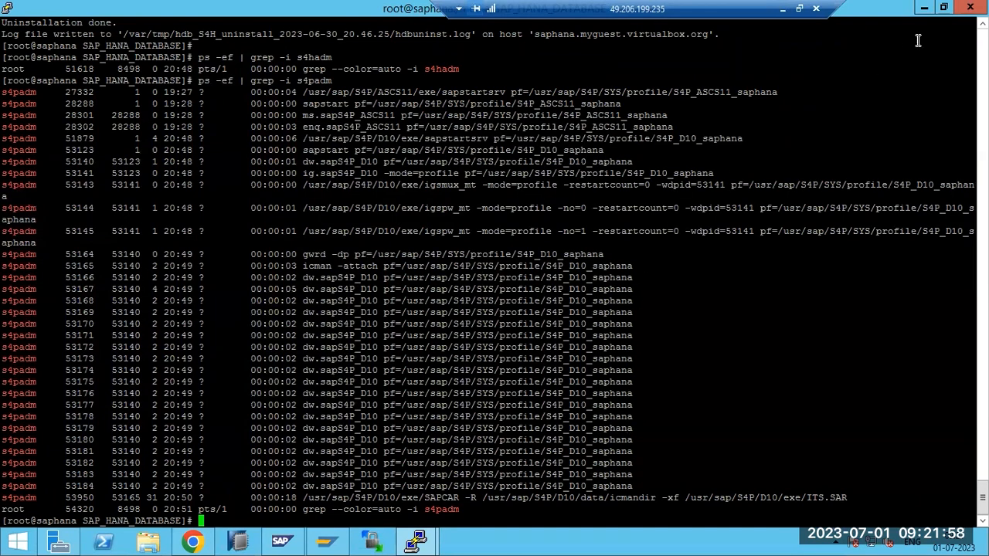
left_click(921, 10)
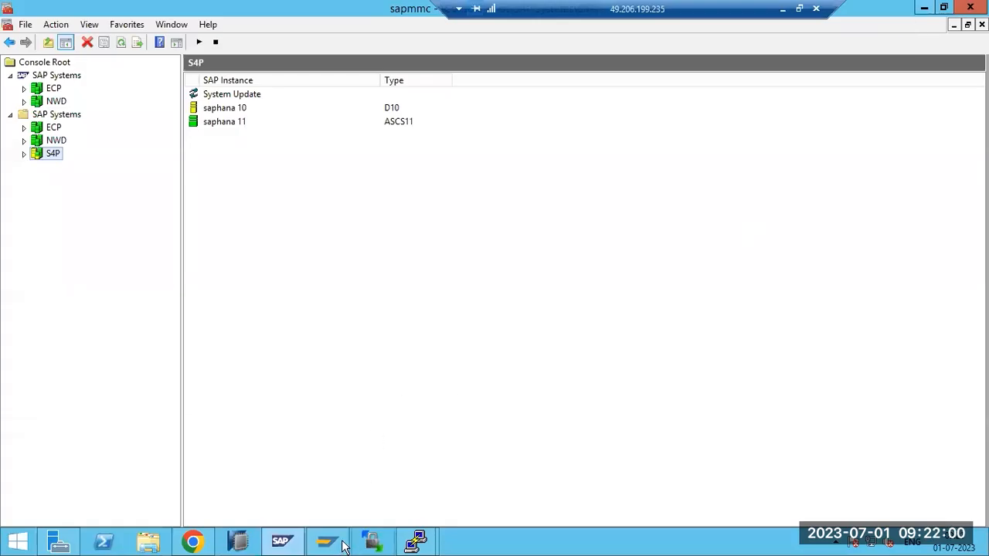
Log on to SAP ECC PRODUCTION on HANA DB with the user name and password
left_click(326, 541)
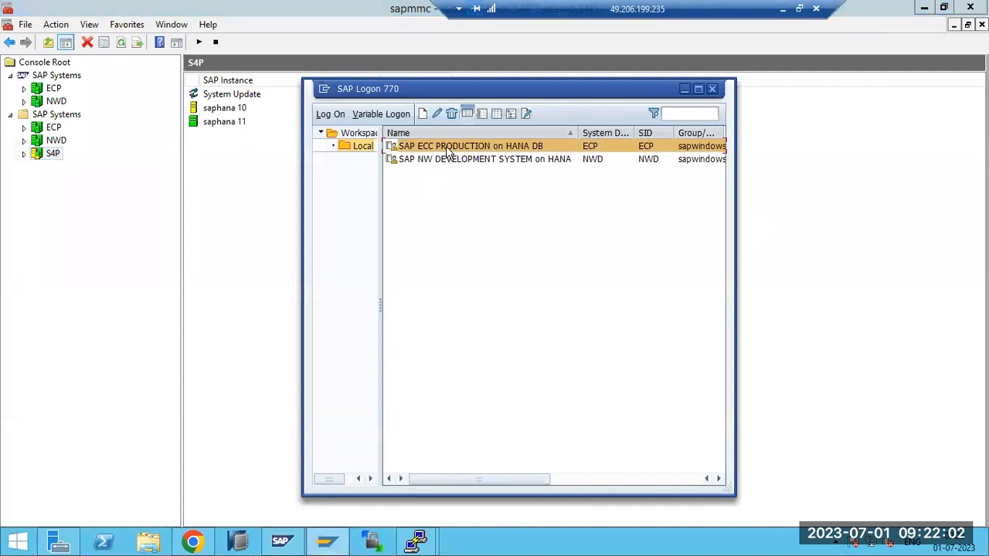
double_click(446, 148)
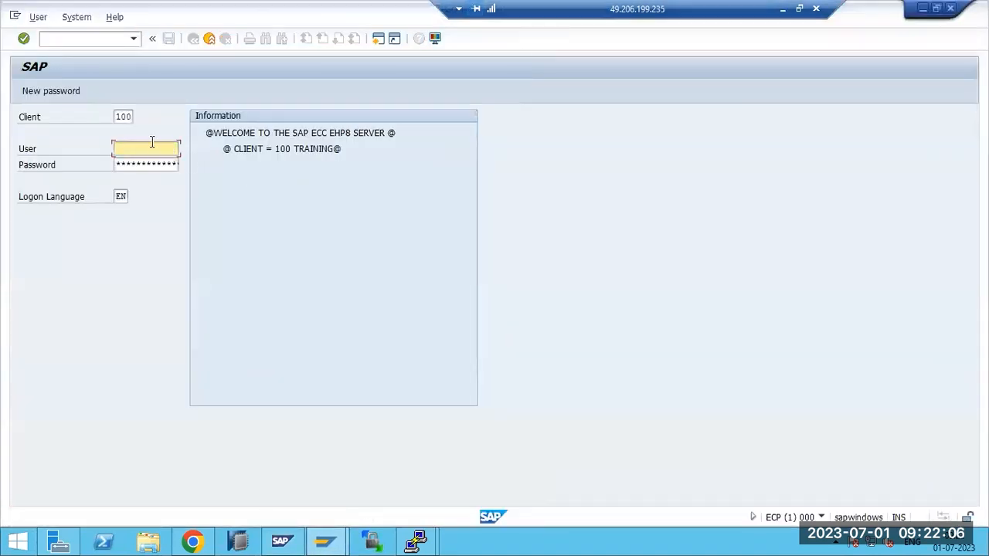
type("basis")
key("Tab")
type("****")
key("Return")
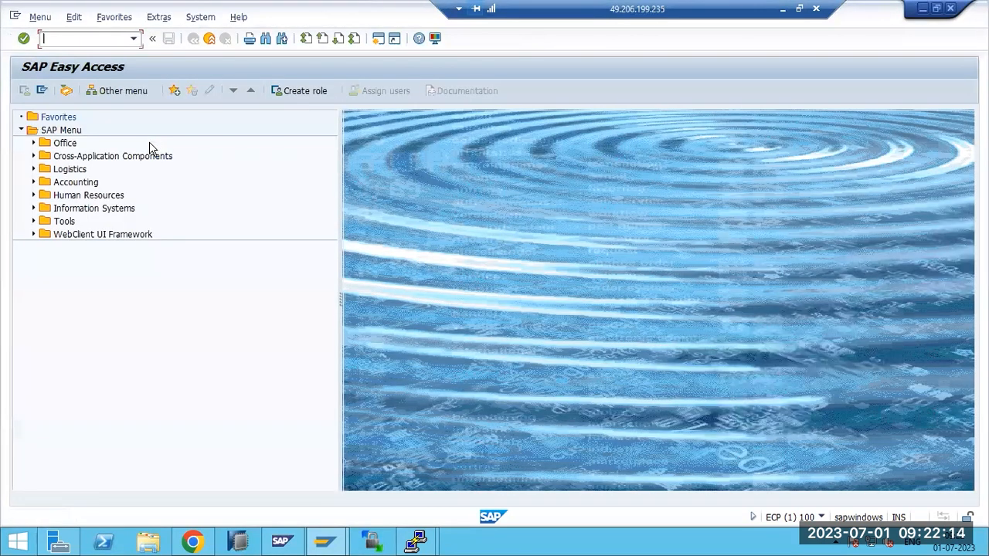
Run SMICM, display the ICM active services and mark the SMTP service entry
type("smicm")
key("Return")
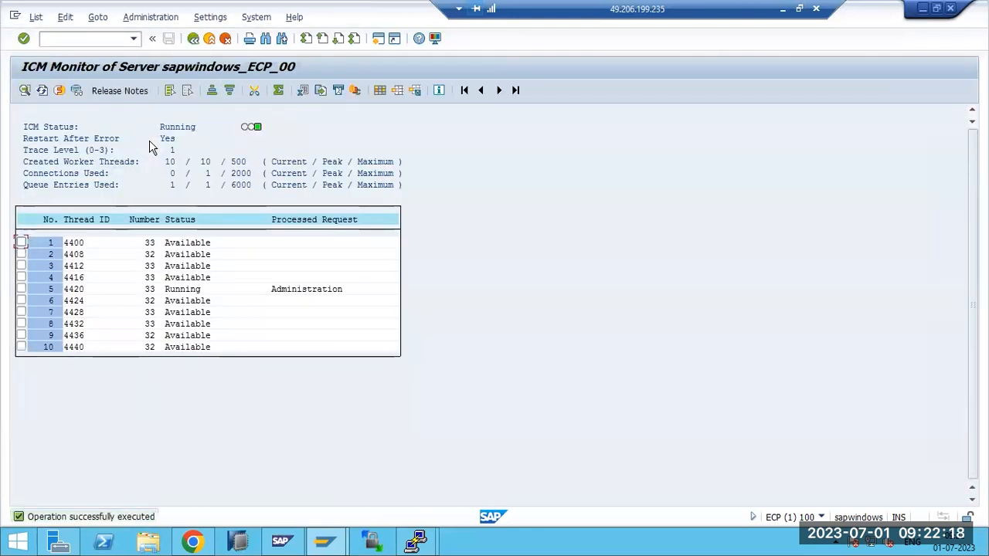
left_click(98, 17)
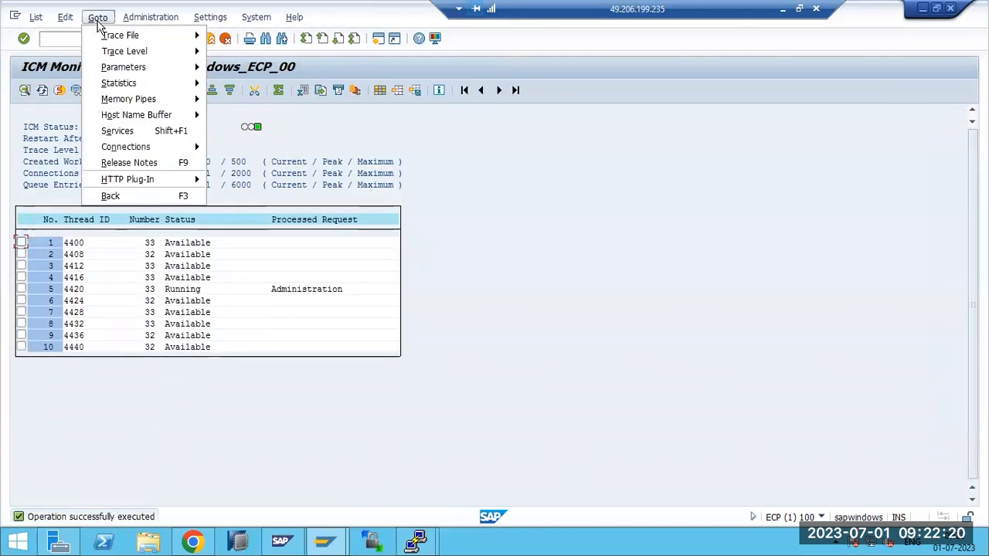
left_click(124, 131)
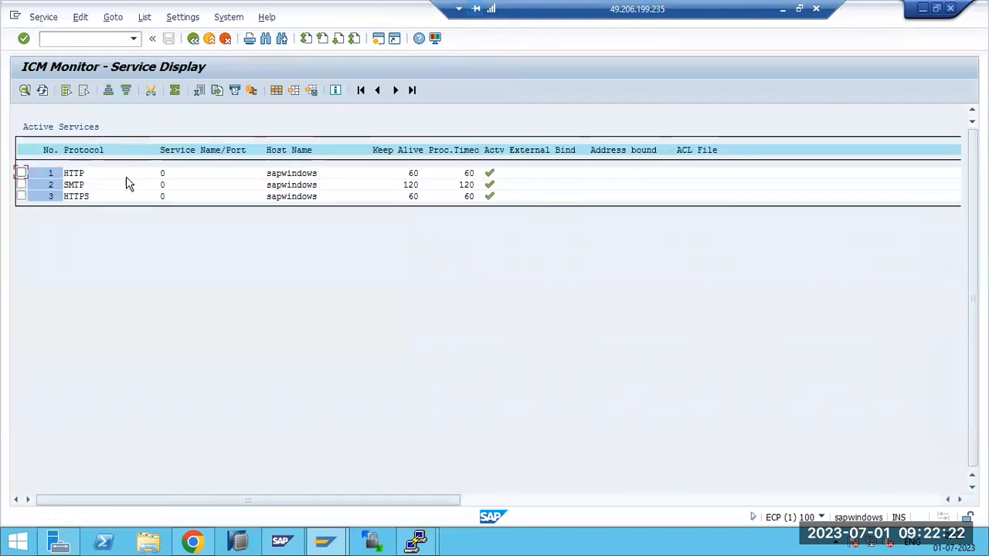
left_click(78, 174)
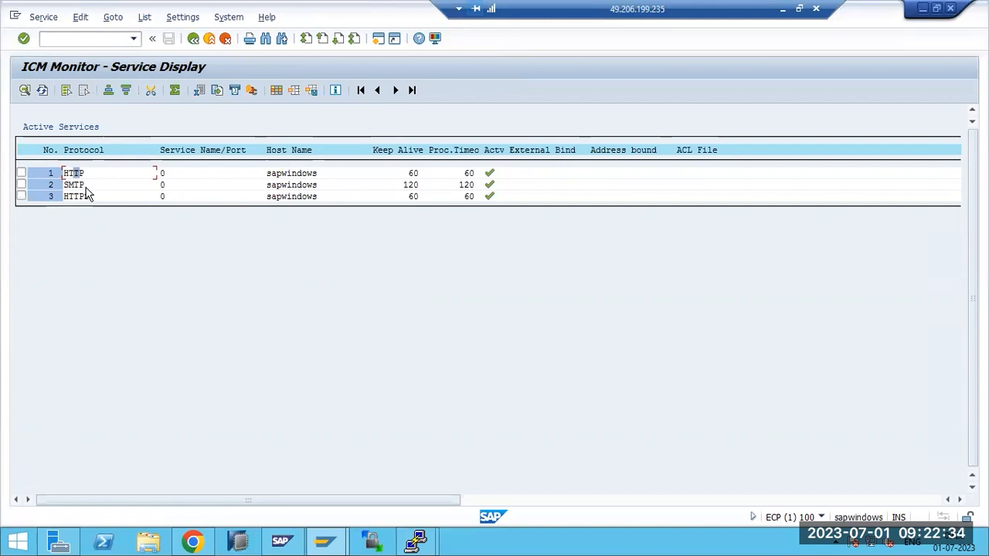
left_click(71, 186)
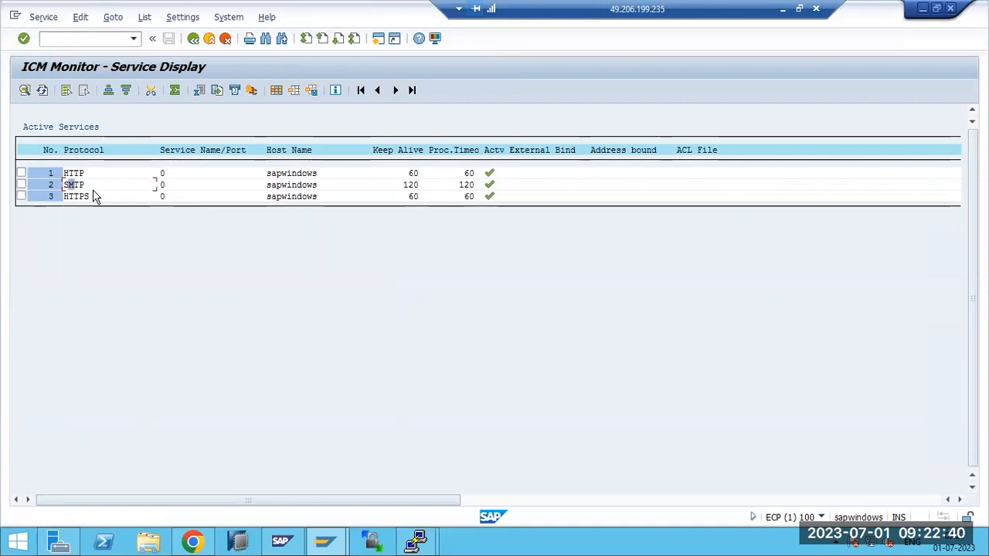
left_click(21, 185)
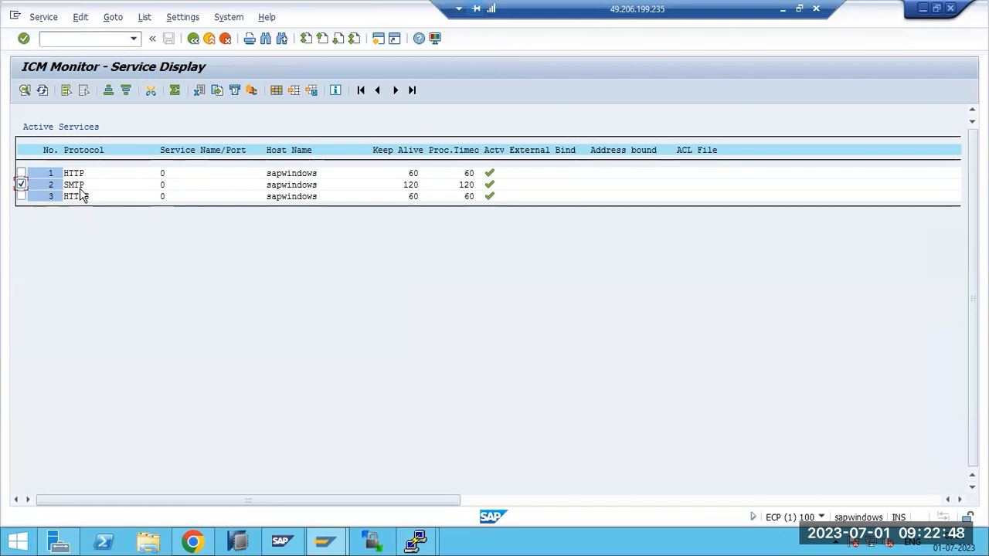
left_click(192, 540)
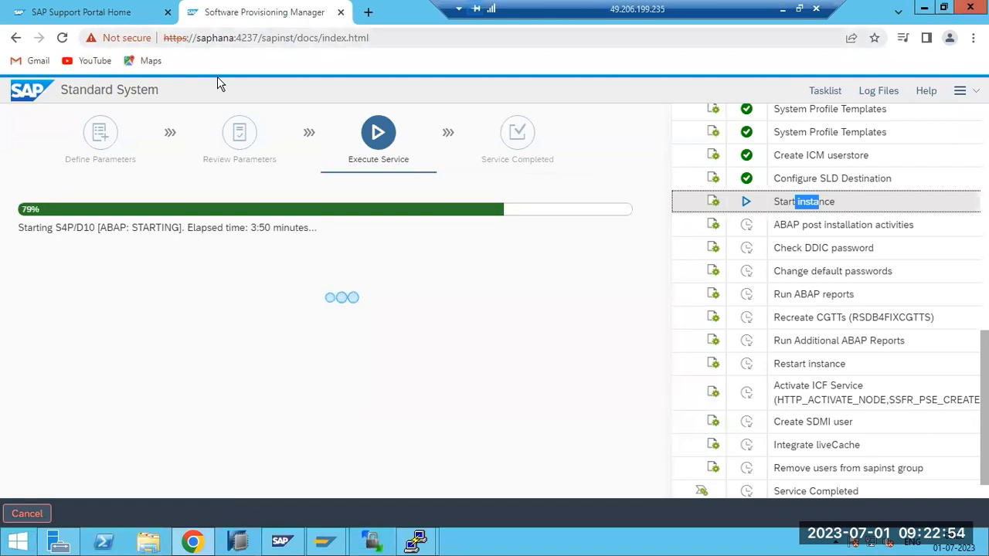
Open a new blank Chrome tab, then return to the ICM Monitor service list
key("ctrl+t")
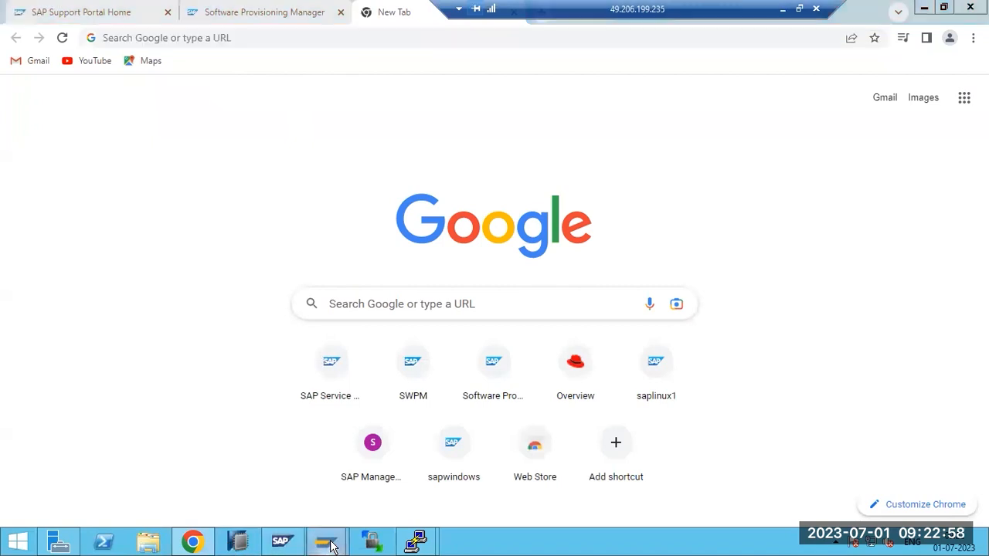
mouse_move(282, 539)
left_click(380, 483)
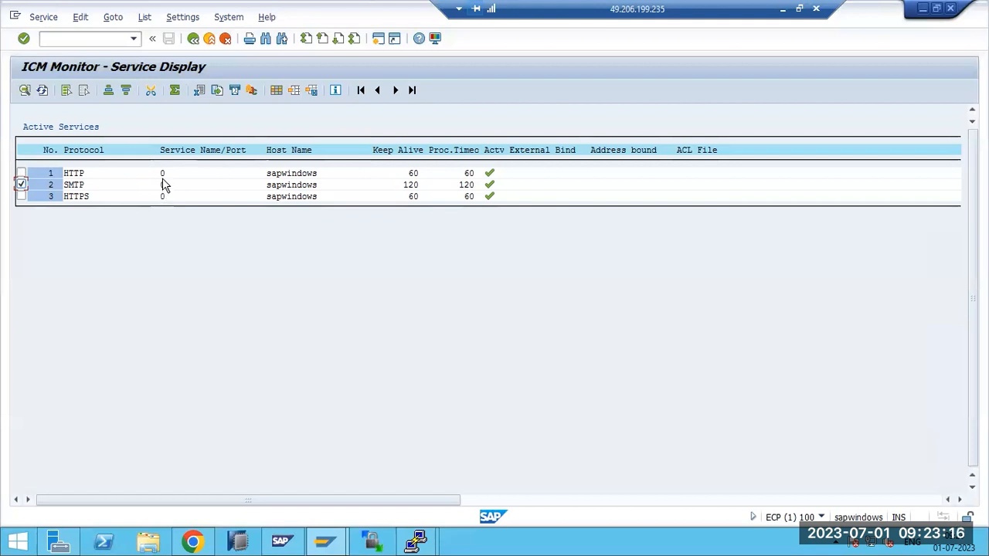
left_click(43, 17)
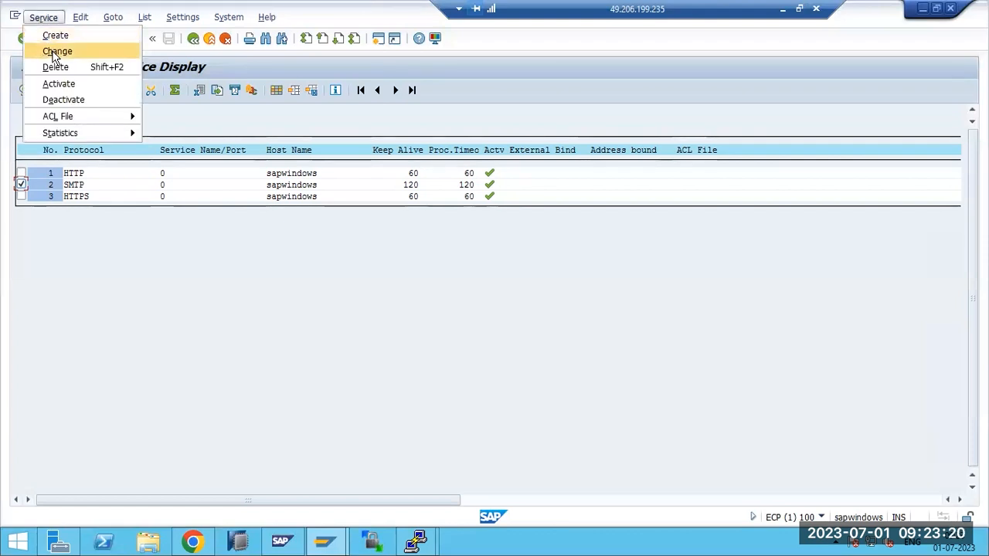
Try changing the SMTP service port to 25, then 25000, and cancel without saving
left_click(55, 52)
type("25000")
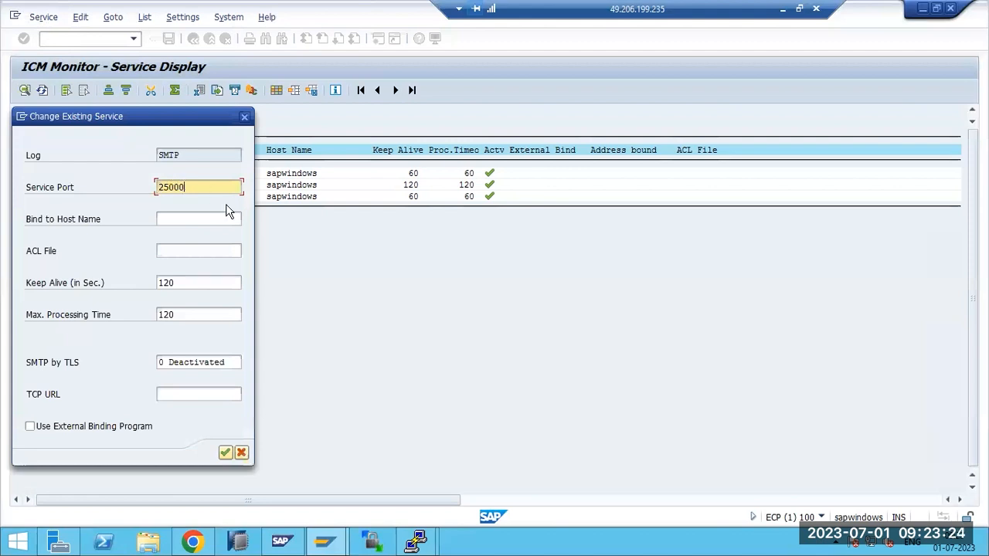
key("BackSpace")
key("BackSpace")
key("BackSpace")
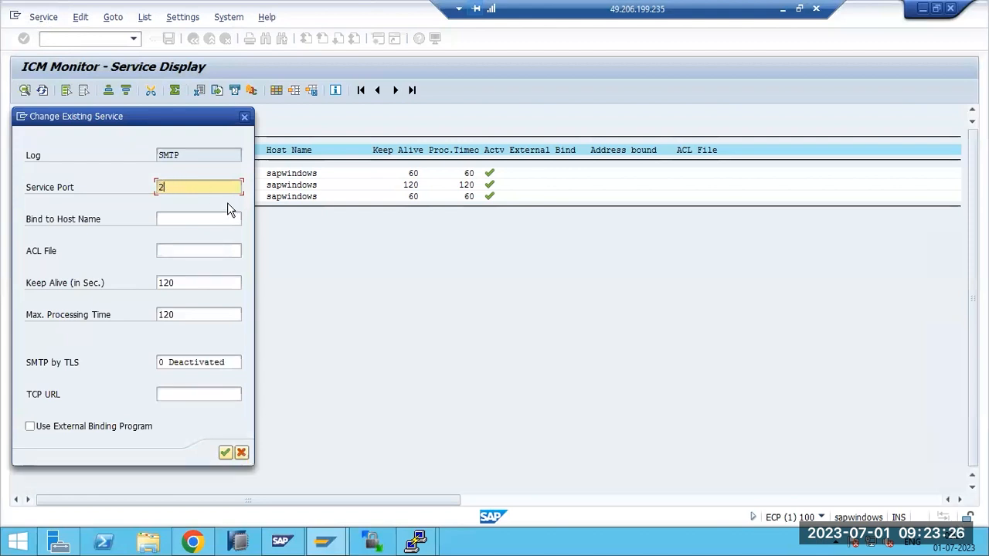
type("5")
left_click(226, 452)
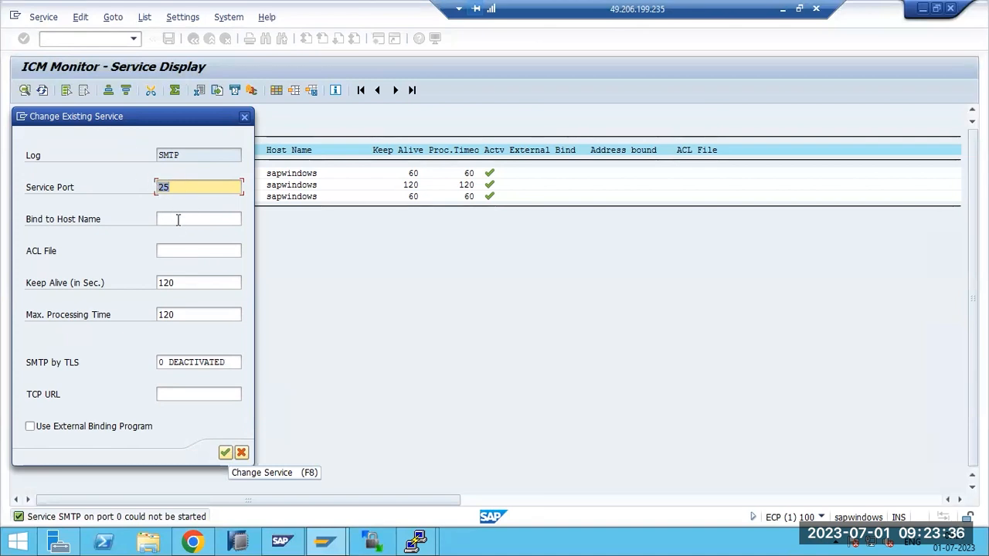
left_click(185, 362)
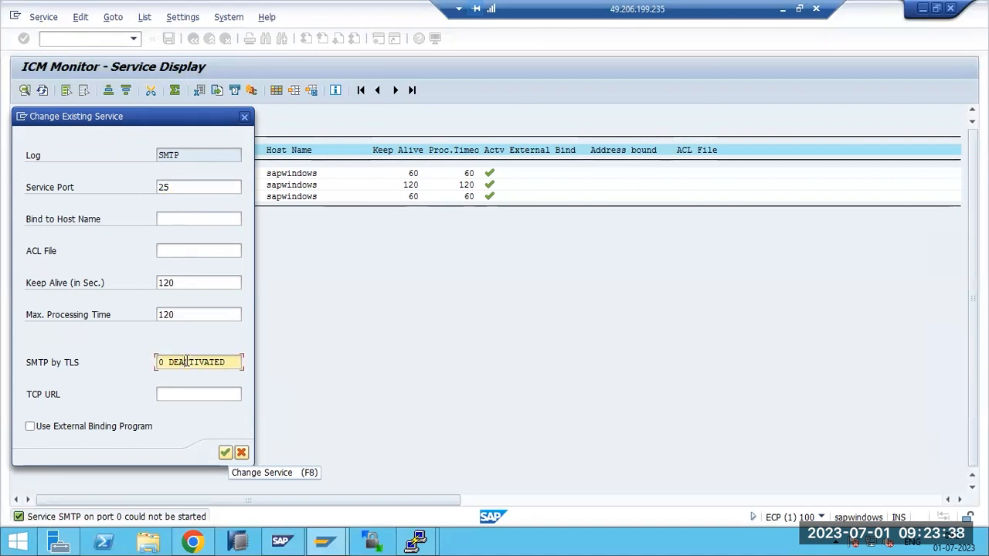
left_click(187, 184)
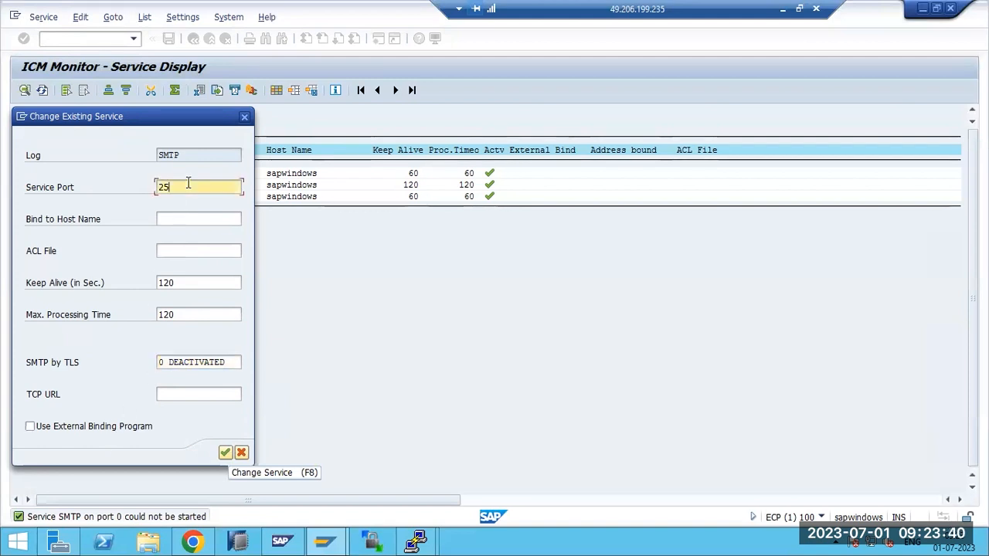
type("000")
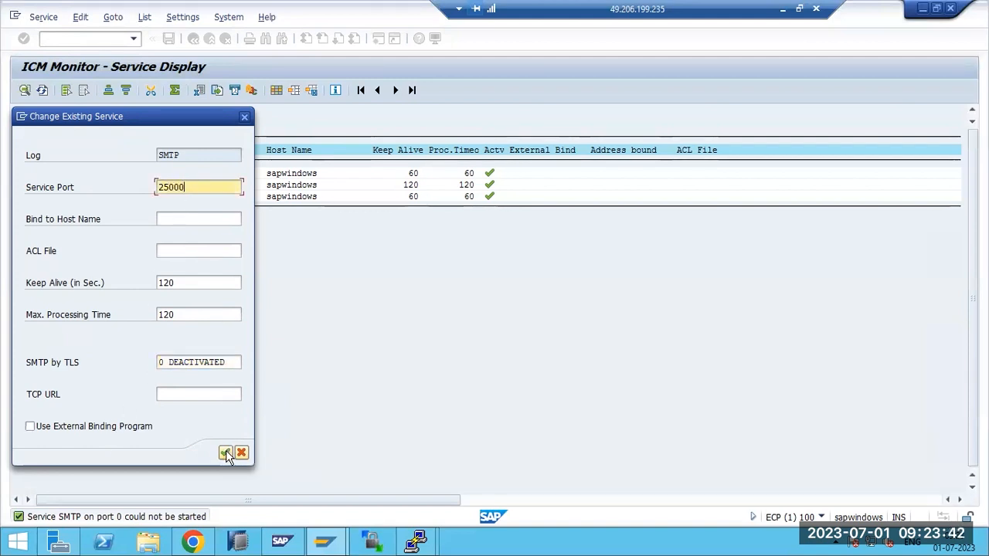
left_click(224, 453)
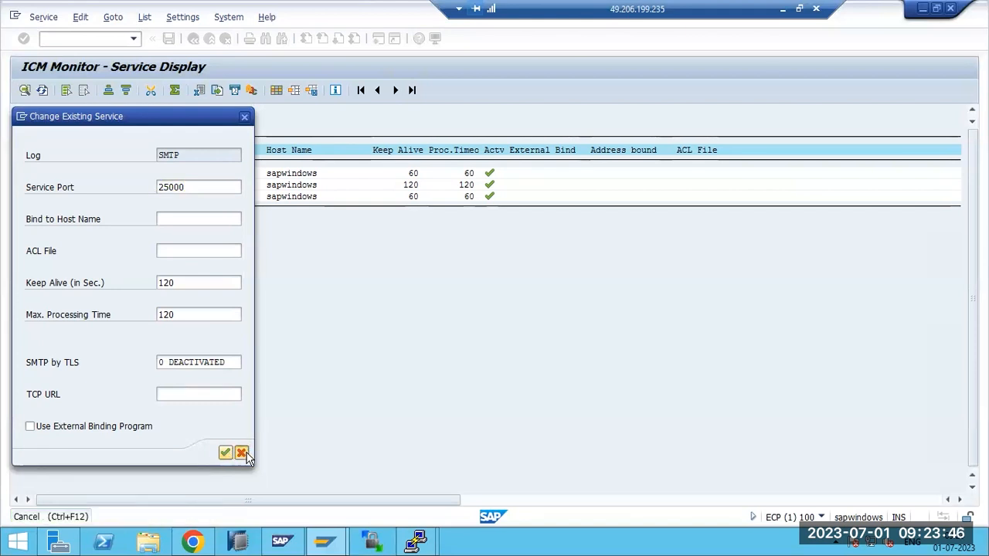
left_click(241, 452)
Mark the SMTP service and open the form to define a new service
left_click(20, 185)
left_click(44, 17)
left_click(54, 40)
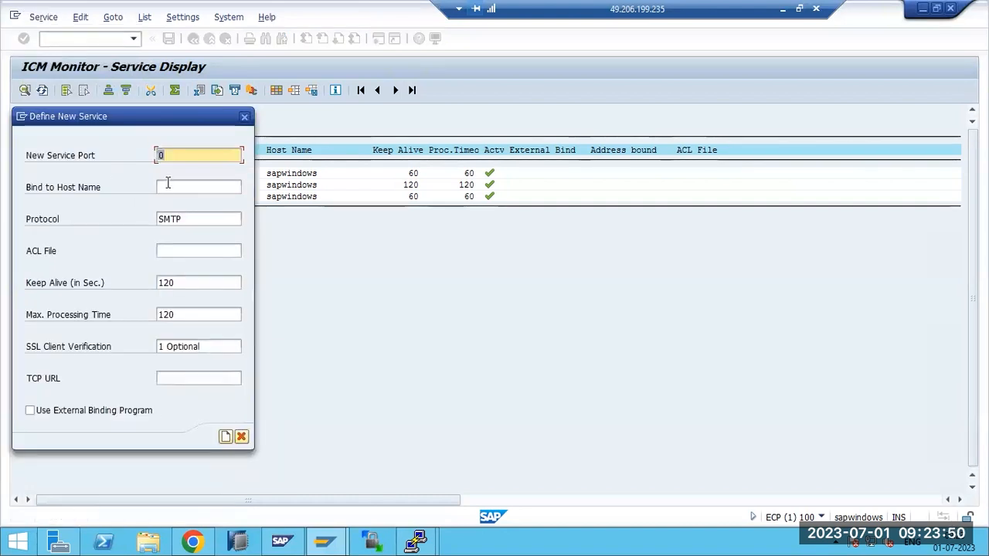
Create the new SMTP service on port 25, acknowledging the warning
type("25")
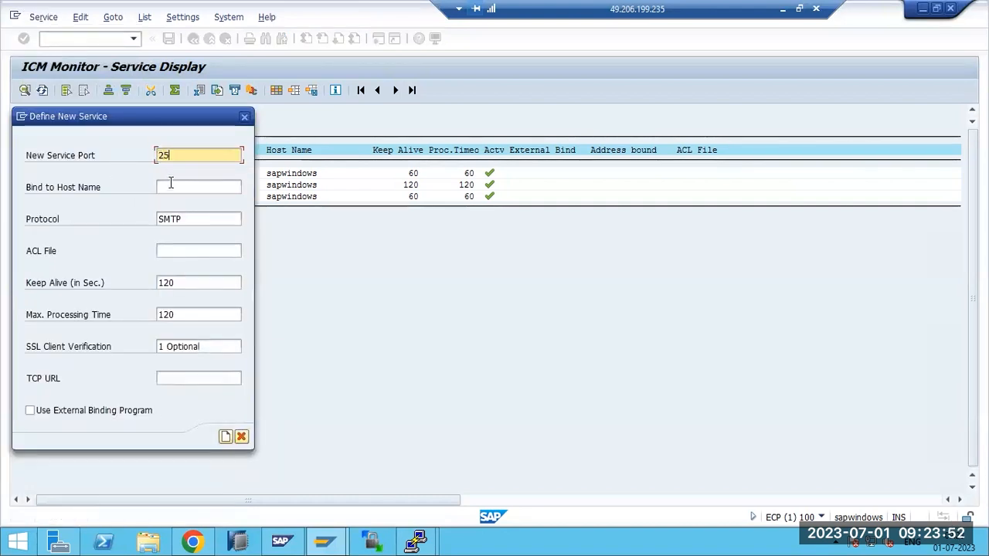
left_click(225, 437)
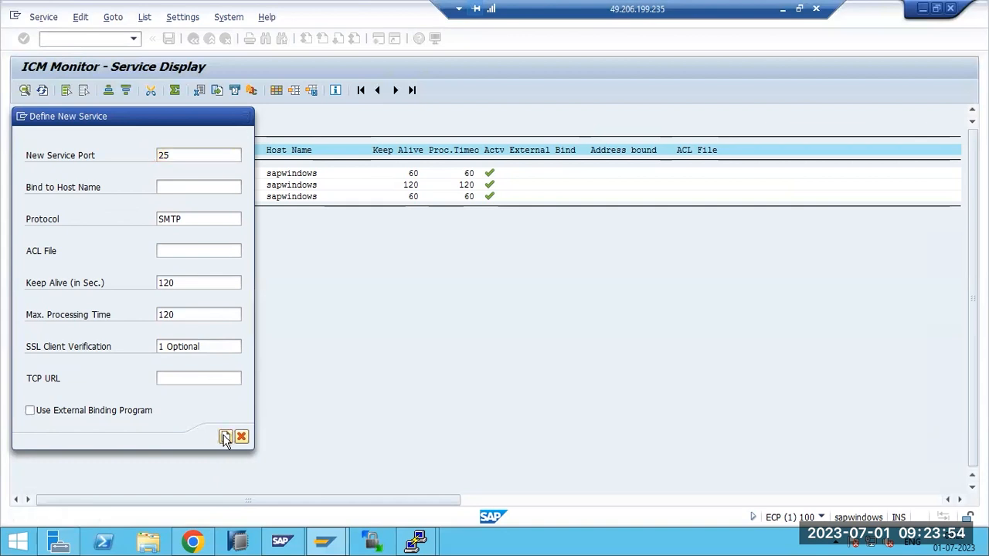
left_click(346, 364)
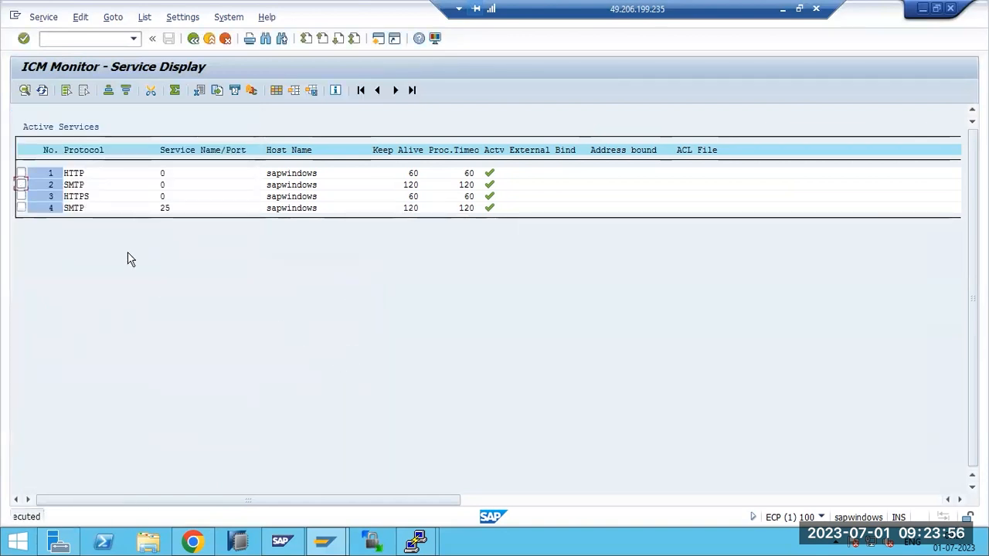
Delete the original SMTP service on port 0
left_click(21, 185)
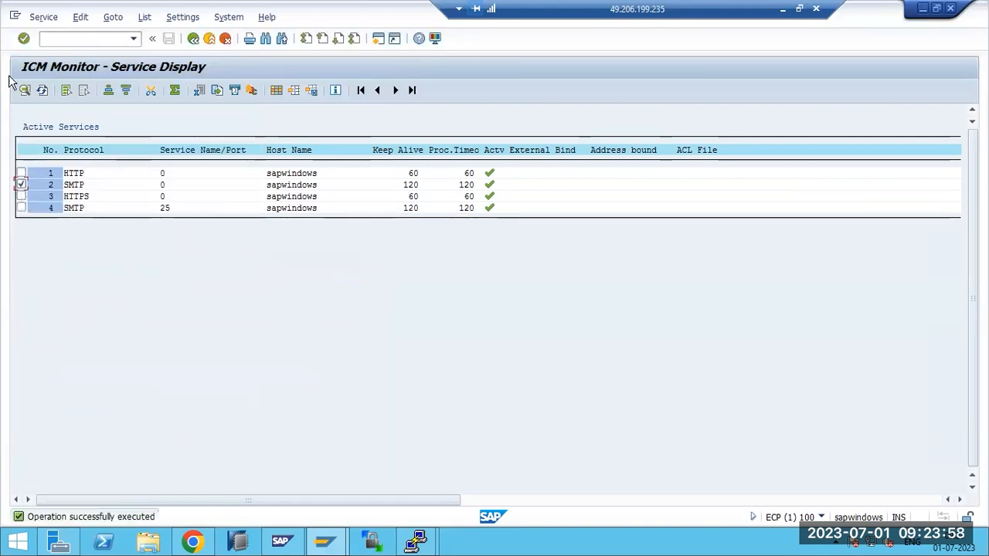
left_click(39, 17)
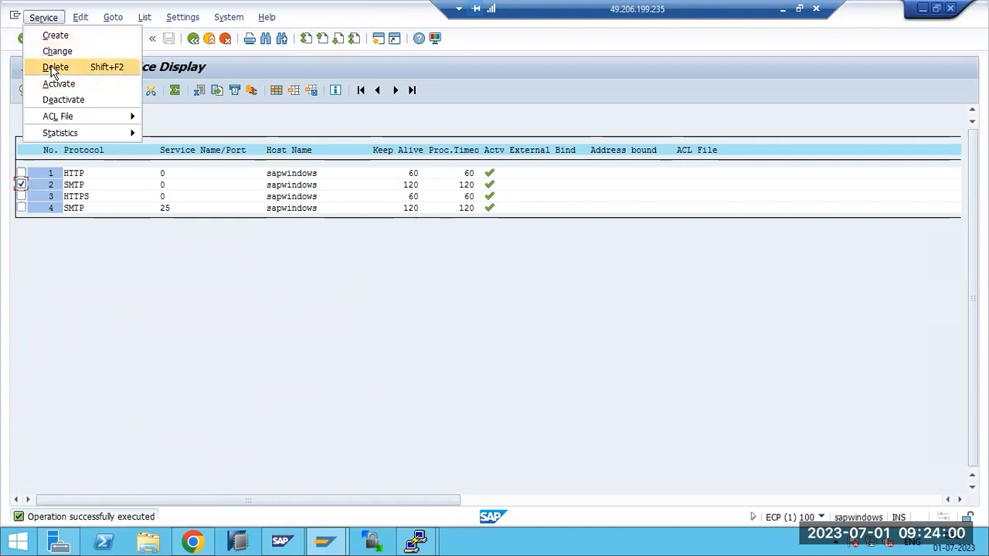
left_click(46, 67)
left_click(196, 244)
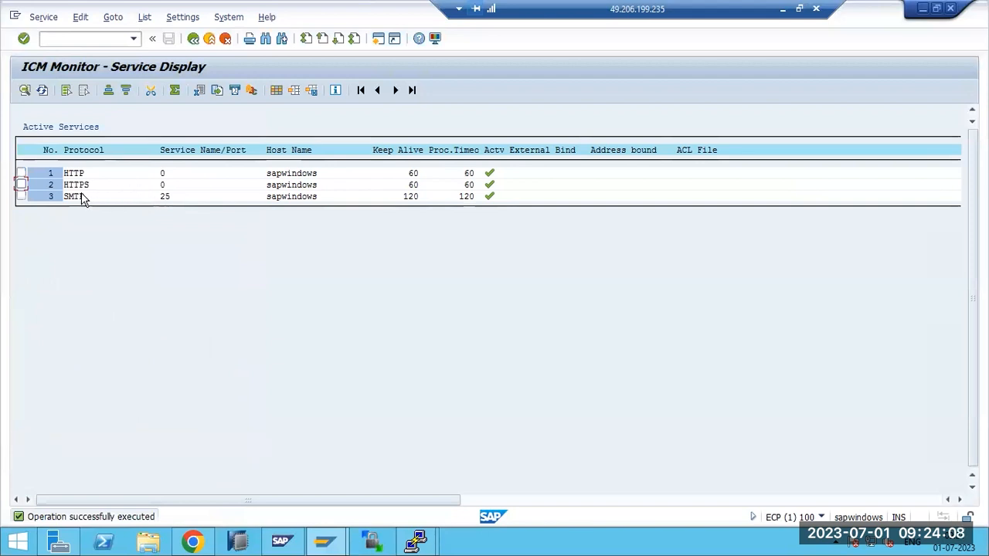
Run RZ10 and open ECP_D00_SAPWINDOWS for extended maintenance, acknowledging the profile mismatch warning
left_click(67, 37)
type("/nrz10")
key("Return")
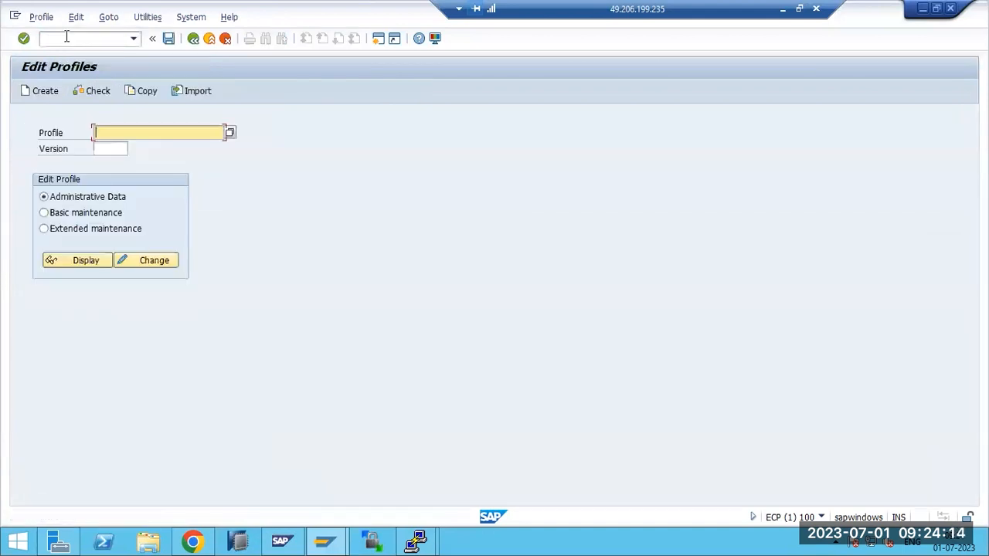
left_click(229, 133)
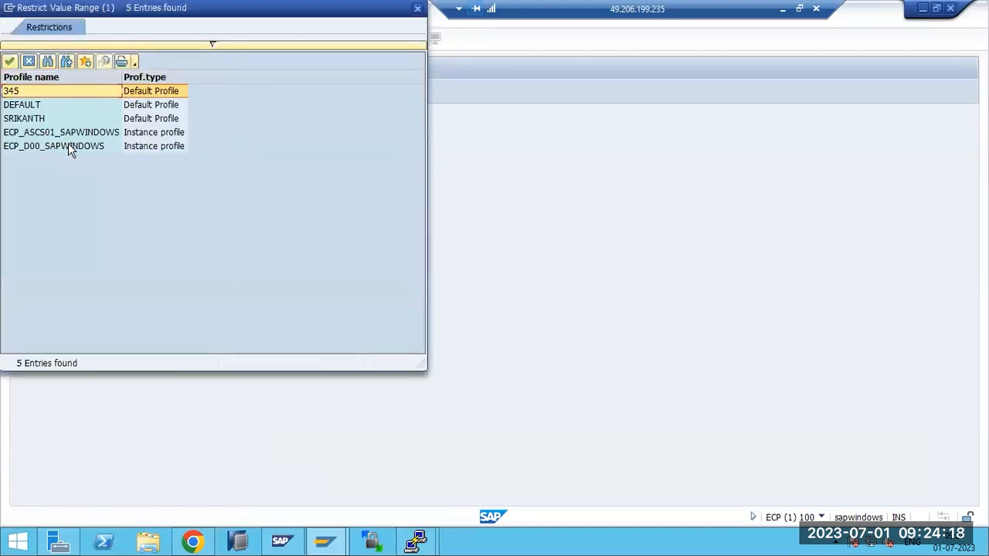
double_click(68, 145)
left_click(71, 229)
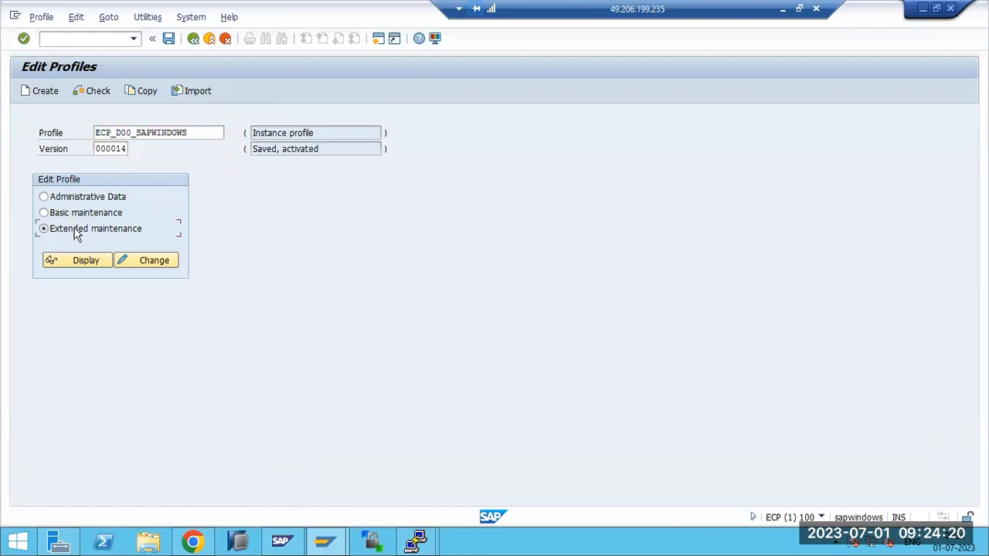
left_click(147, 265)
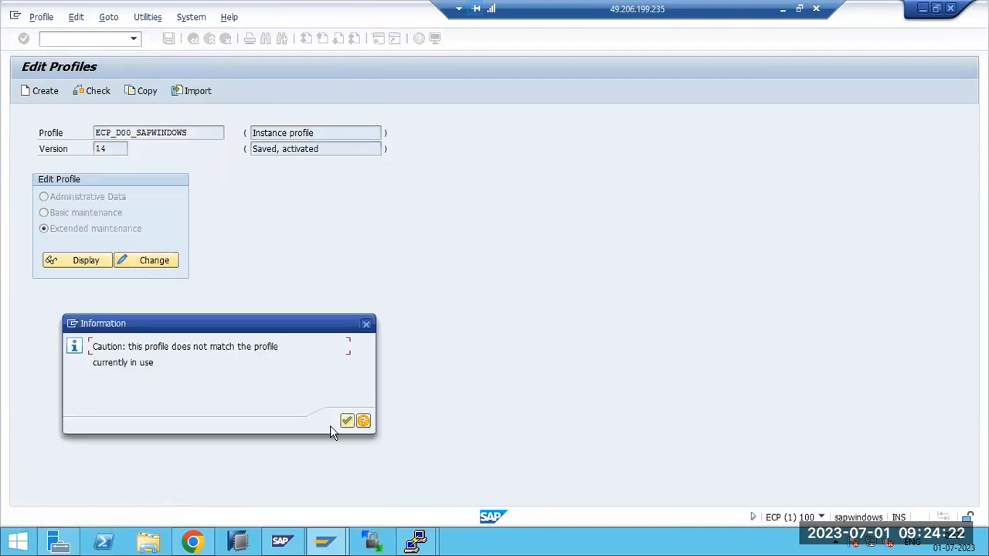
left_click(346, 420)
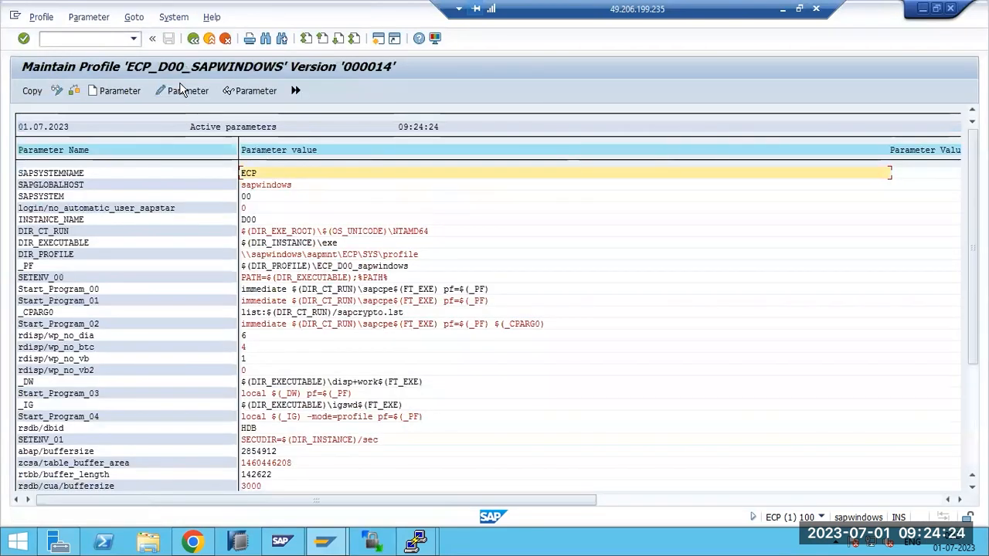
left_click(193, 37)
Import the profiles of active servers, then reopen ECP_D00_SAPWINDOWS for changing
left_click(148, 17)
mouse_move(158, 51)
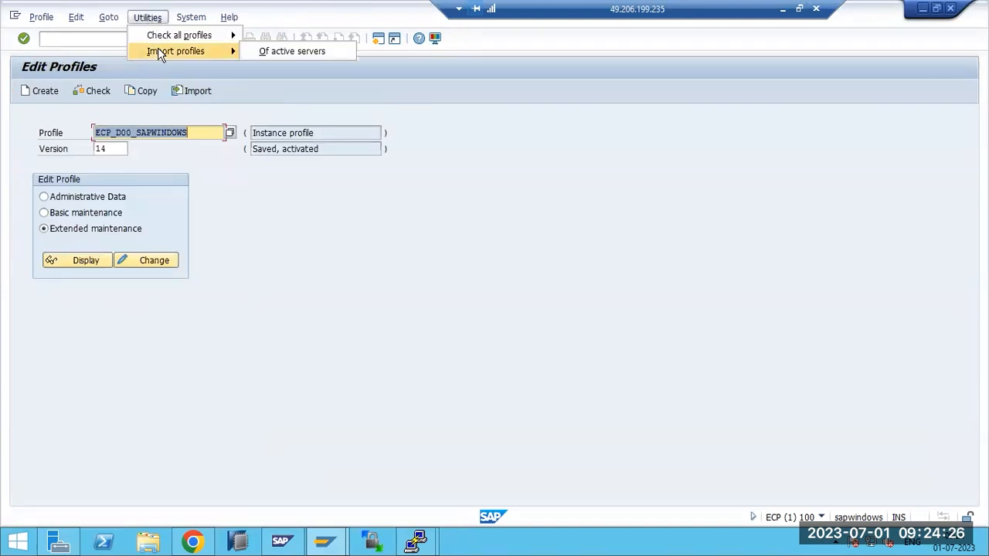
left_click(292, 51)
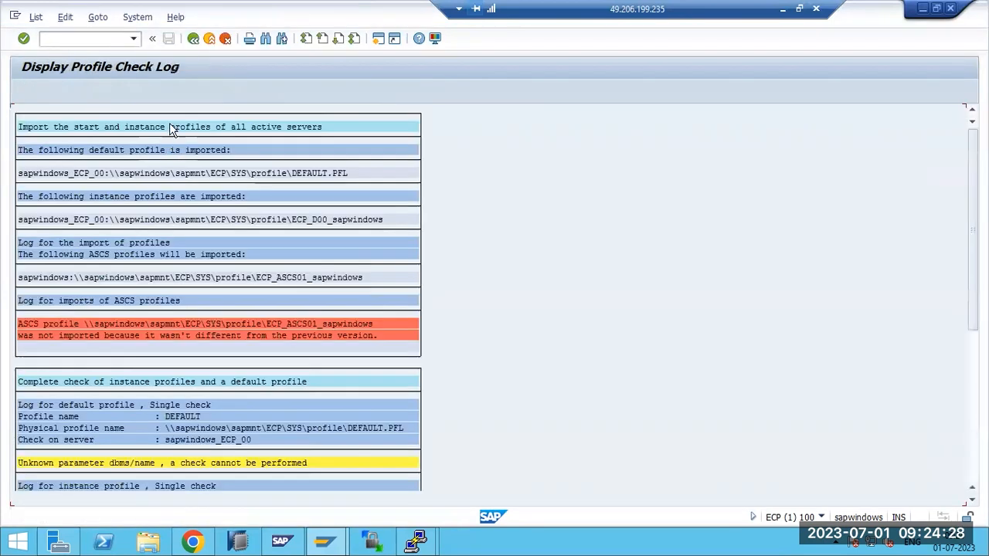
left_click(194, 38)
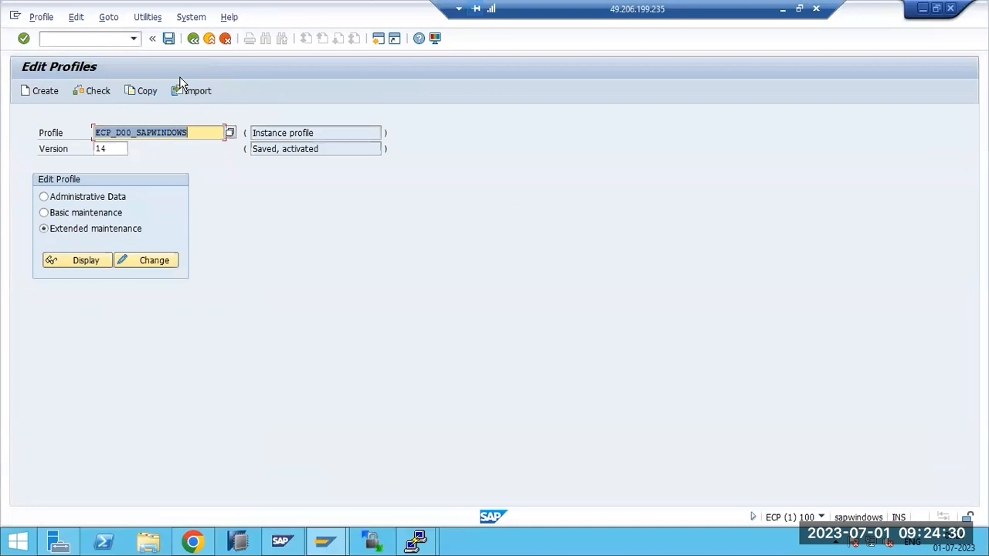
left_click(228, 133)
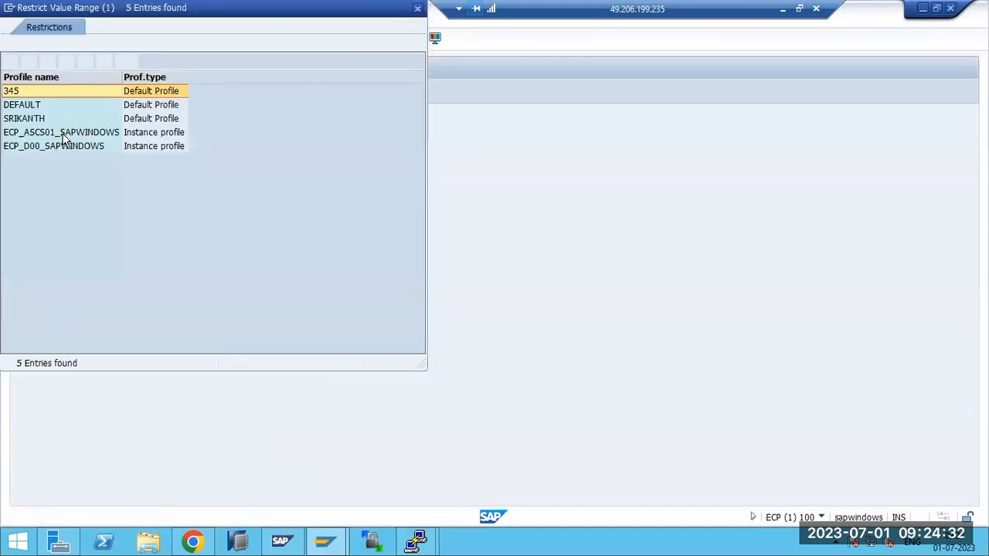
double_click(24, 147)
left_click(128, 262)
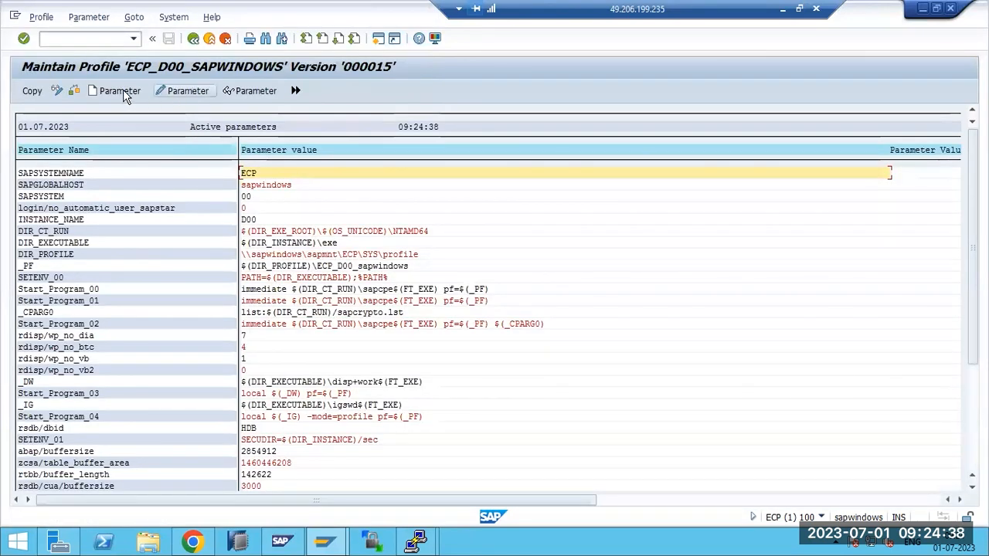
left_click(139, 91)
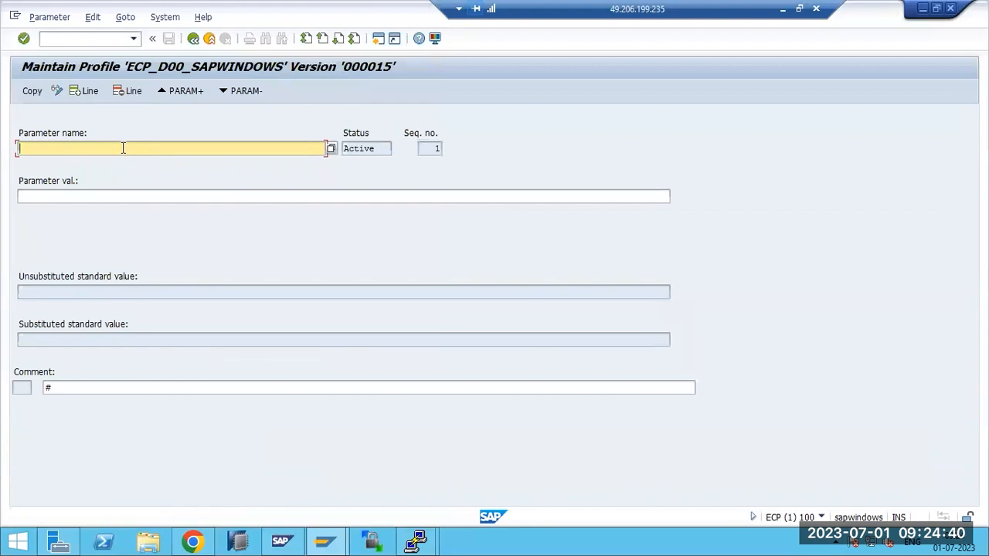
Browse the parameter-name value list restricted to icm*, then close it
left_click(332, 143)
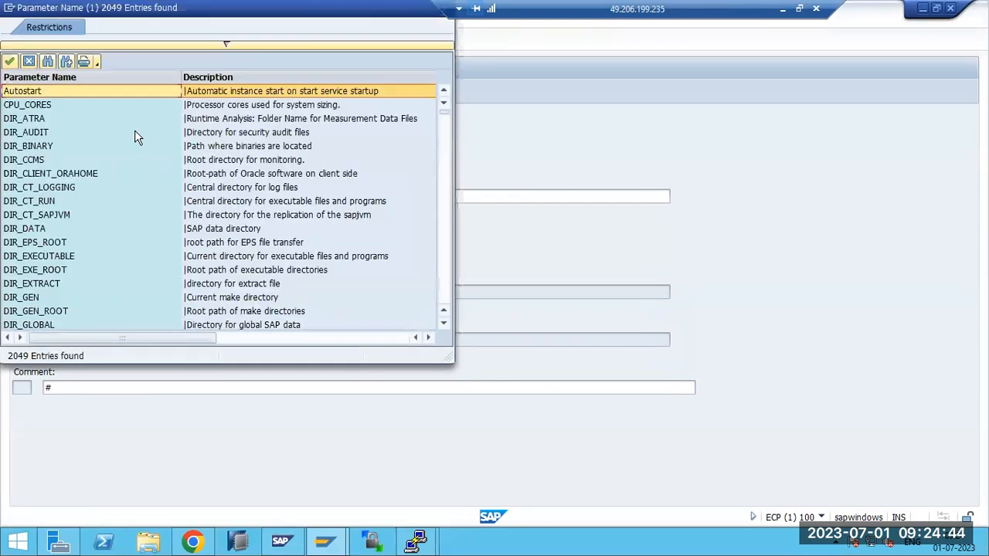
left_click(213, 45)
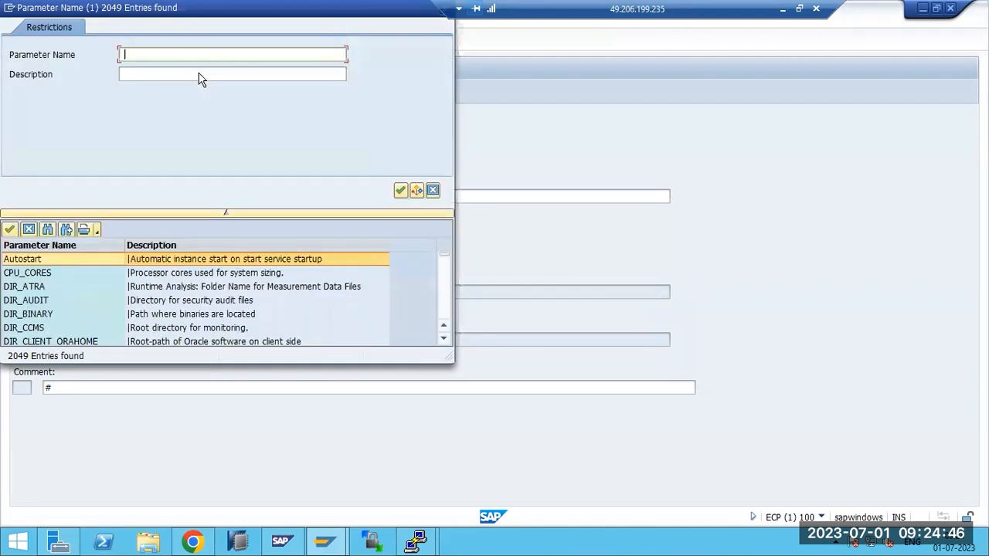
type("icm*")
key("Return")
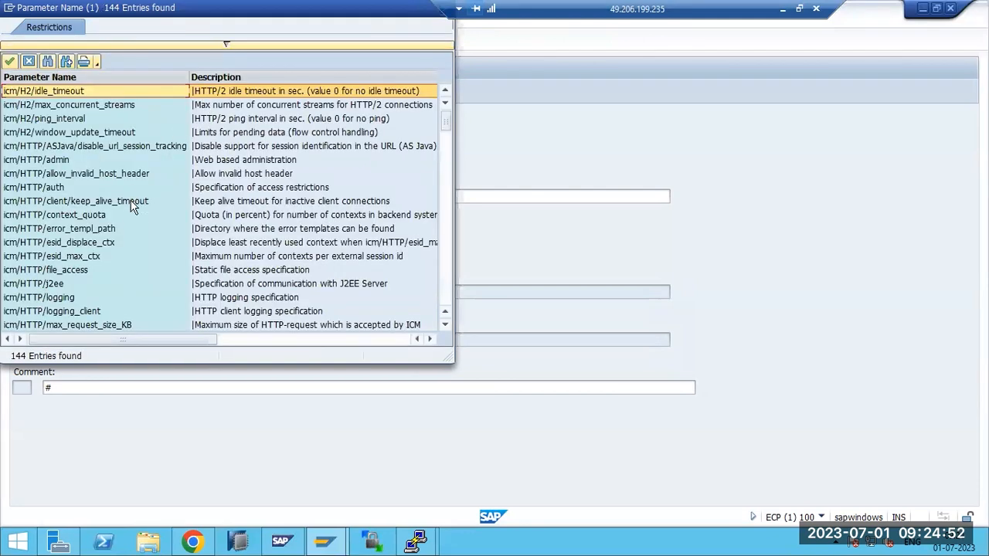
scroll(131, 215, "down", 4)
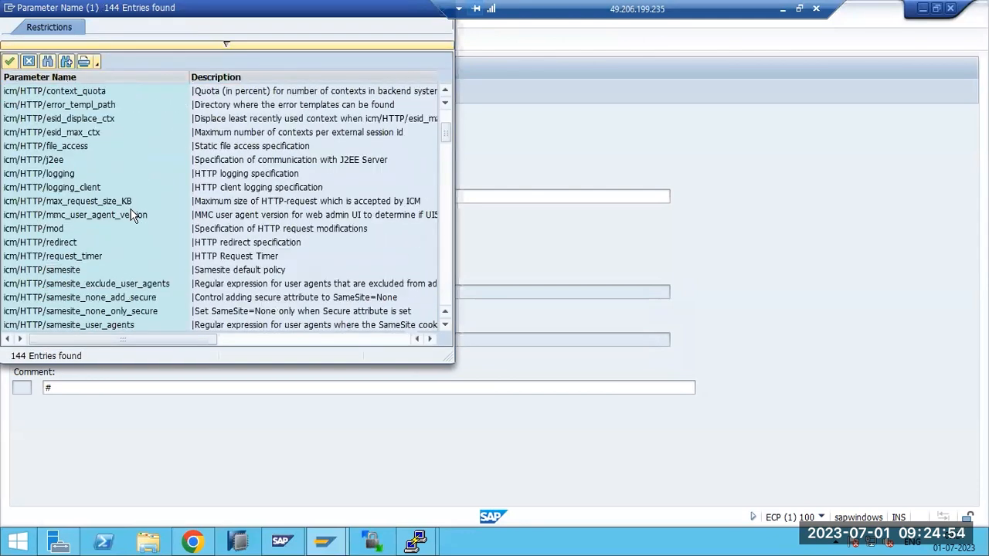
left_click_drag(161, 8, 186, 103)
left_click(469, 103)
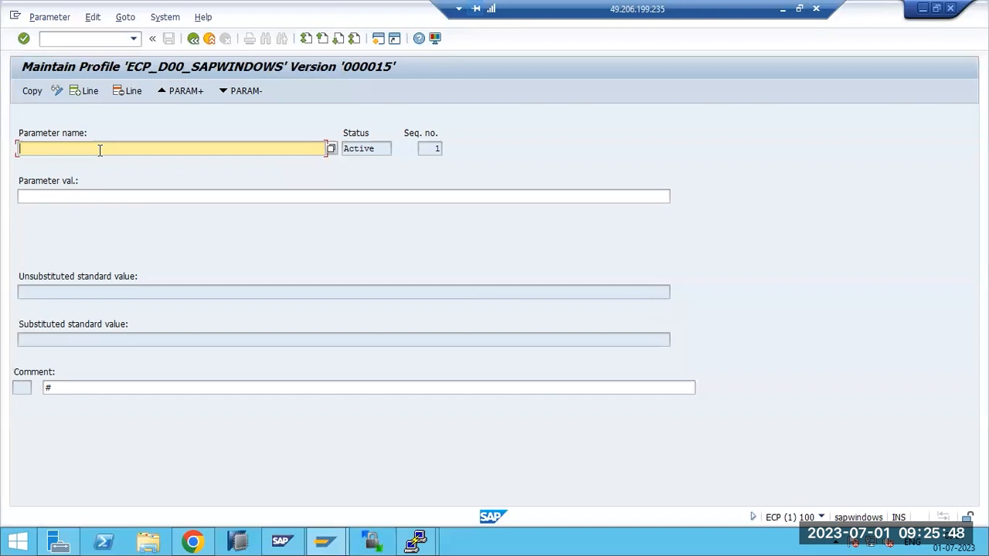
Enter parameter icm/server_port_1 and copy its standard SMTP value
type("m/server_port_1")
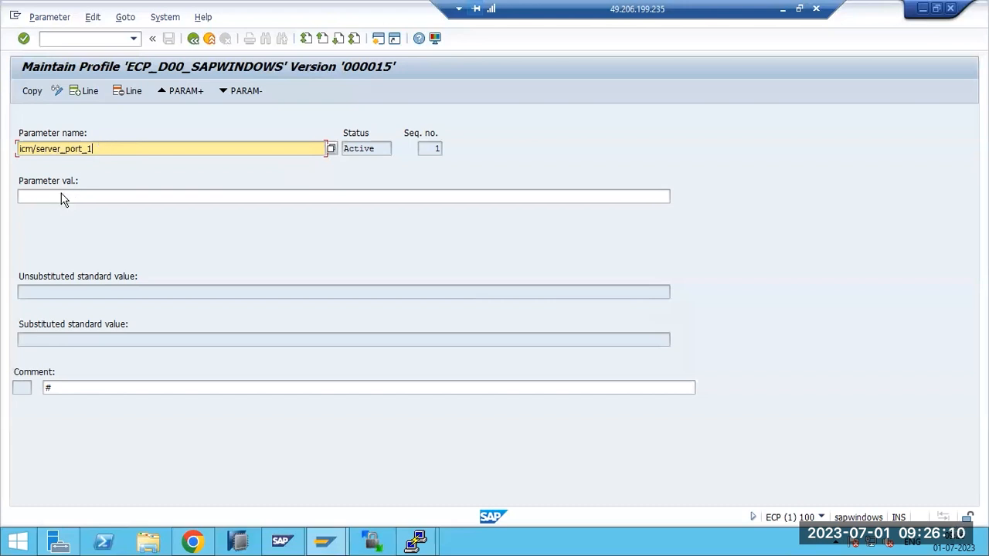
key("Return")
left_click_drag(21, 340, 93, 340)
left_click(145, 340)
left_click_drag(262, 340, 9, 342)
key("ctrl+c")
left_click(20, 334)
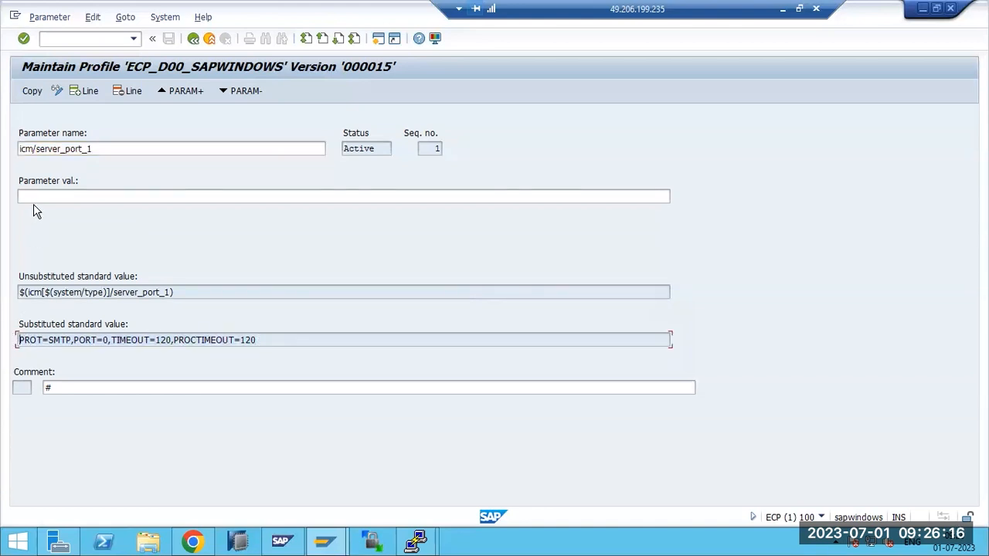
Paste the value, change the port from 0 to 25, and apply it to the profile
left_click(36, 196)
key("ctrl+v")
left_click(112, 196)
key("BackSpace")
type("2")
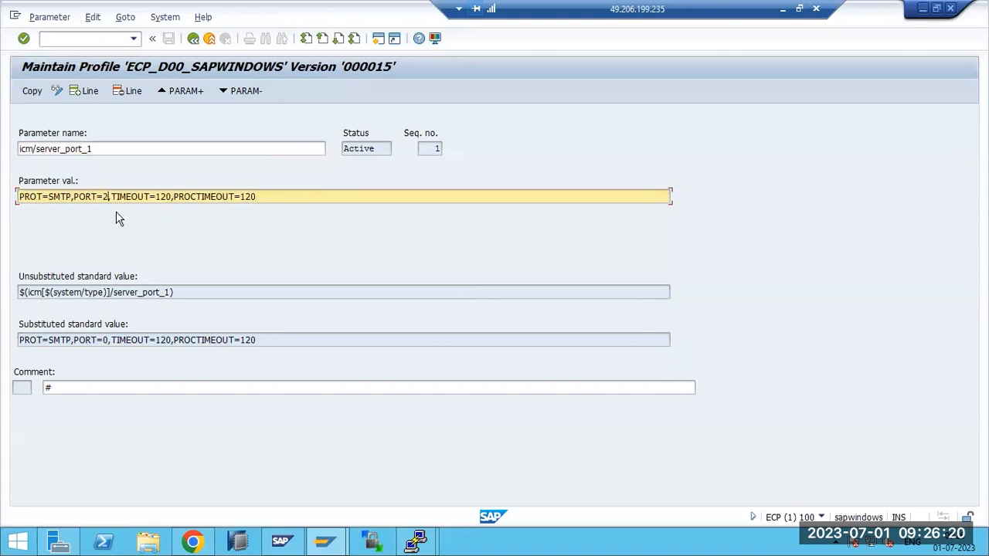
type("5")
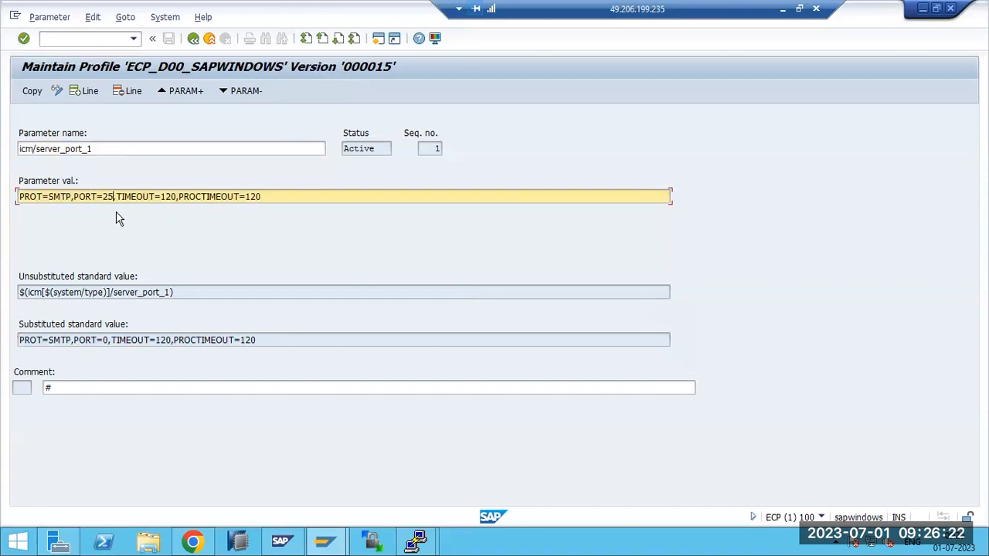
left_click(31, 92)
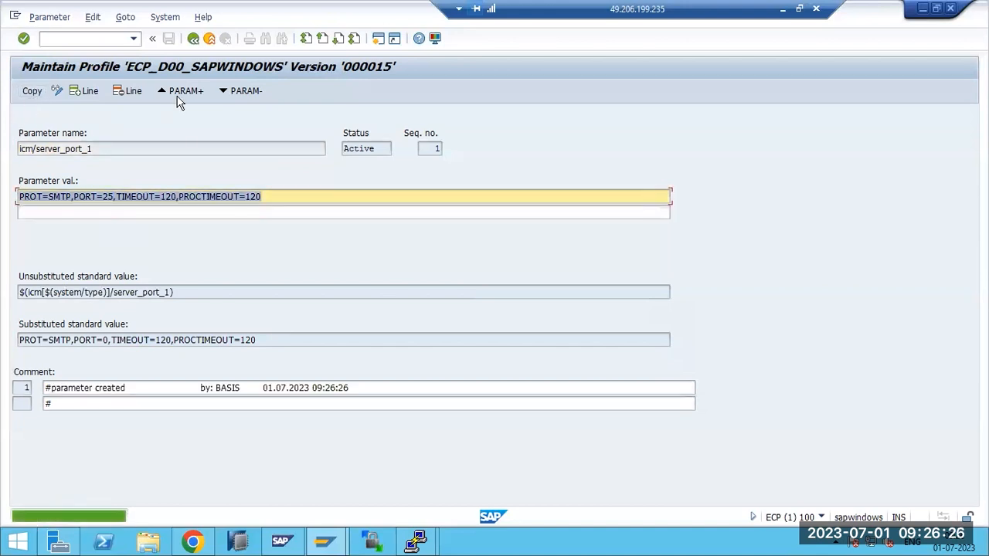
left_click(193, 39)
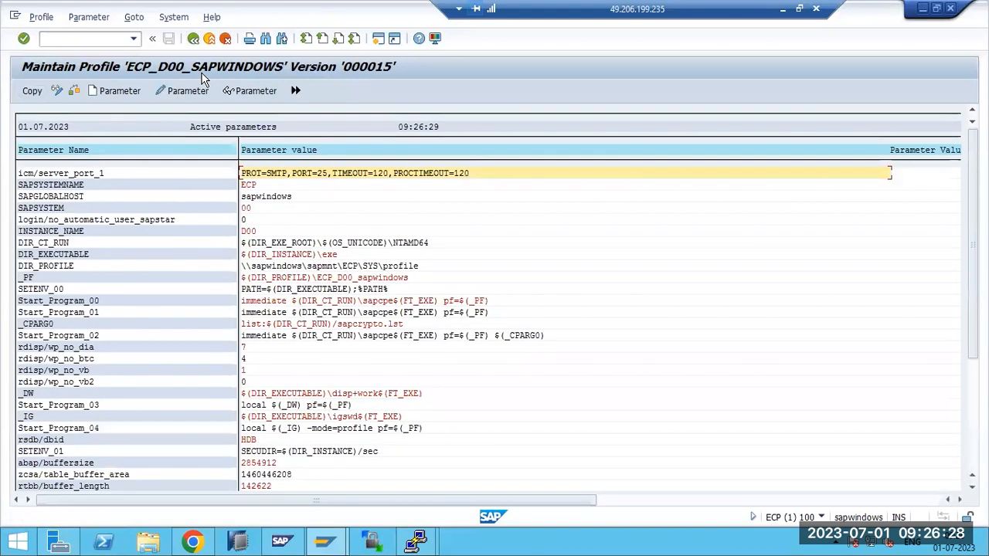
Save and activate ECP_D00_SAPWINDOWS as version 000016, skipping the consistency check
left_click(36, 92)
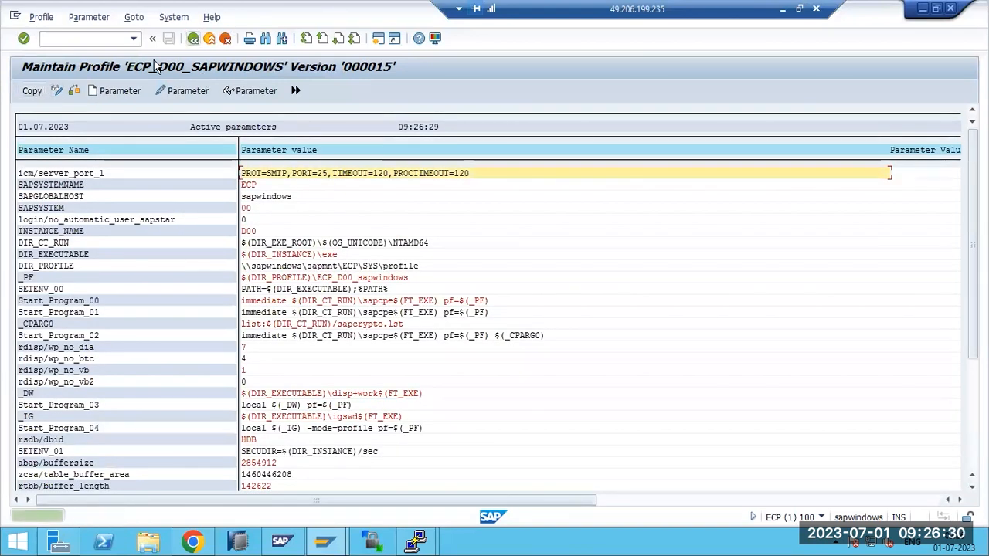
left_click(193, 39)
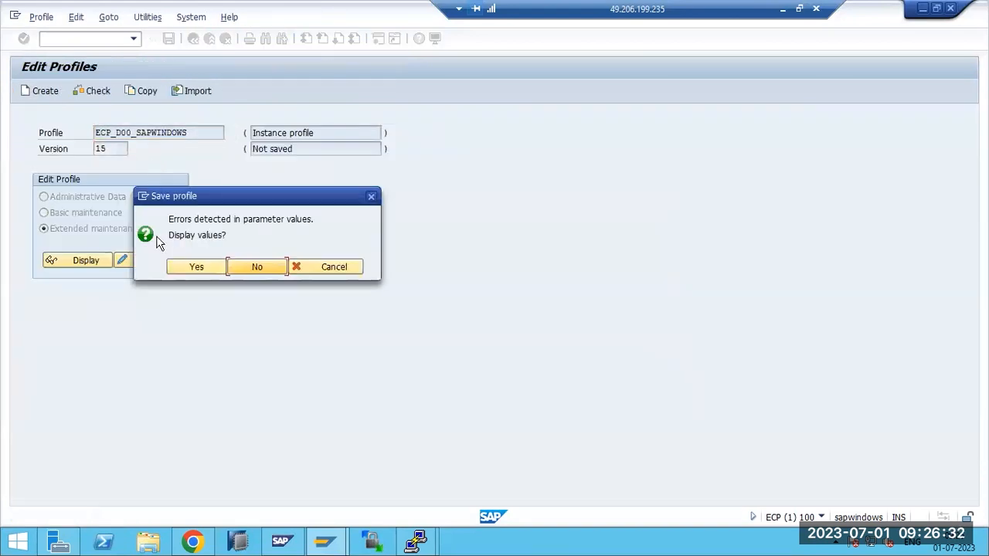
left_click(196, 267)
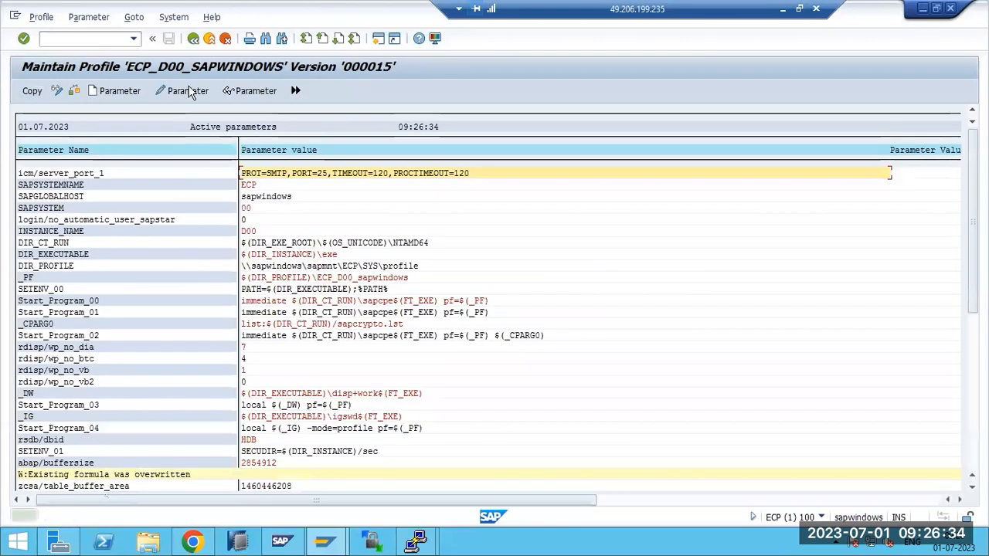
left_click(193, 39)
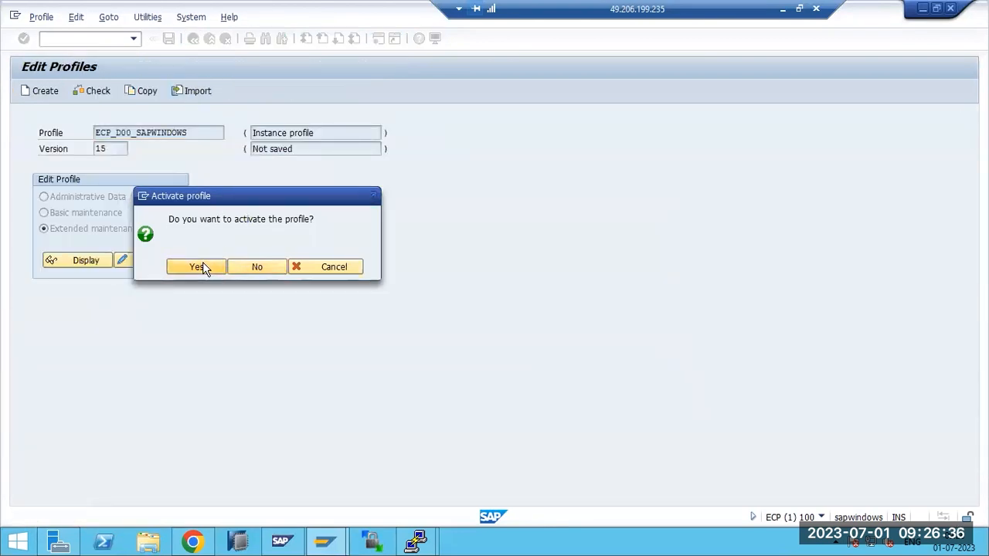
left_click(202, 265)
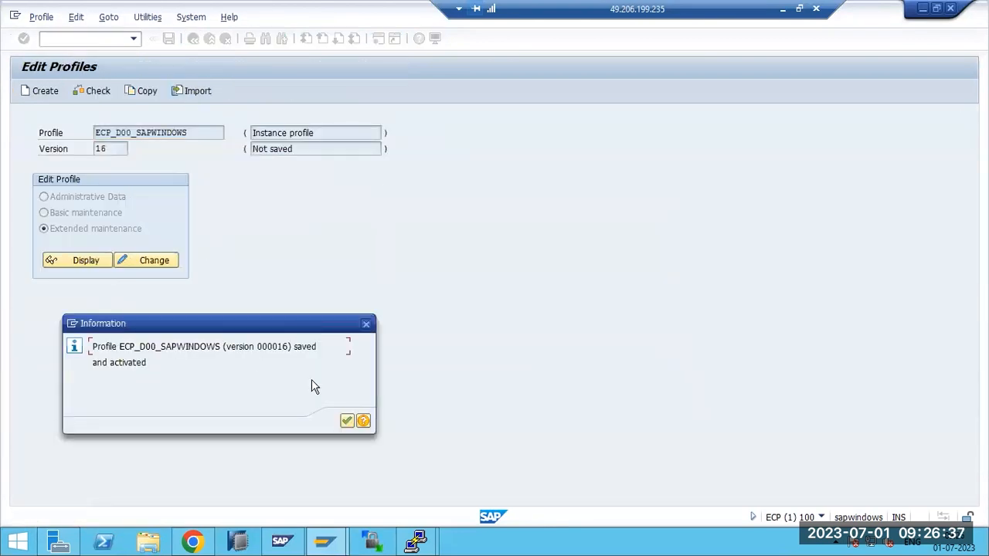
left_click(347, 419)
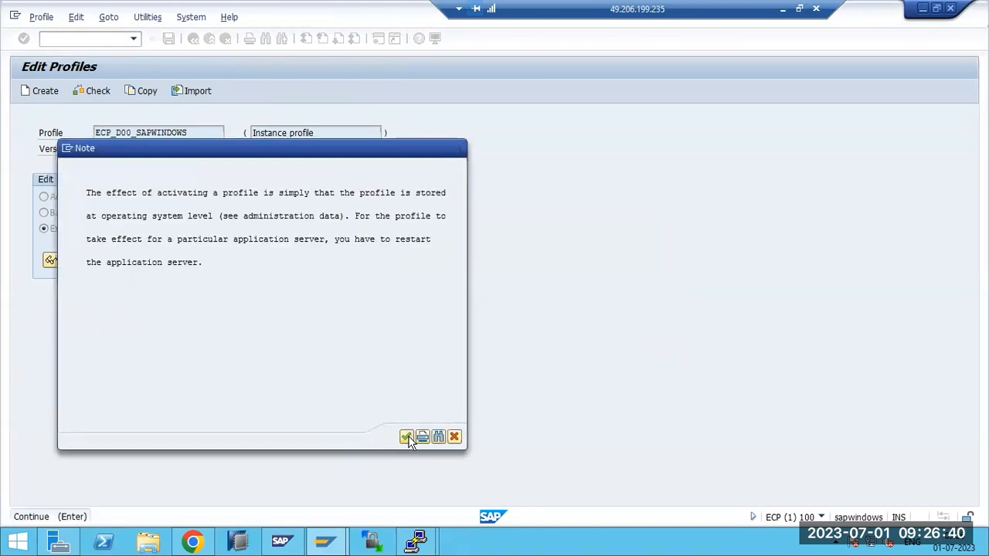
left_click(407, 437)
left_click(204, 218)
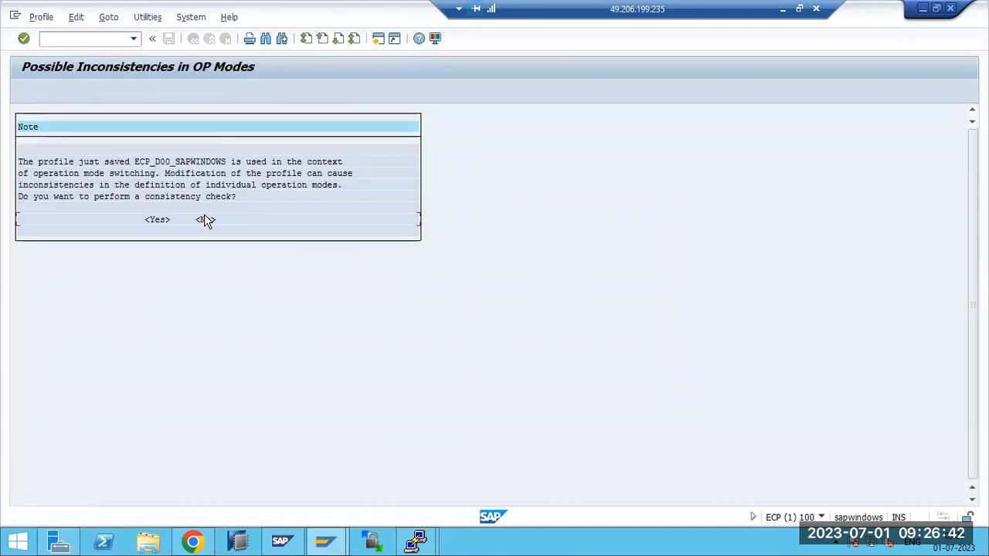
Reselect ECP_D00_SAPWINDOWS, then leave profile editing without saving again
left_click(230, 132)
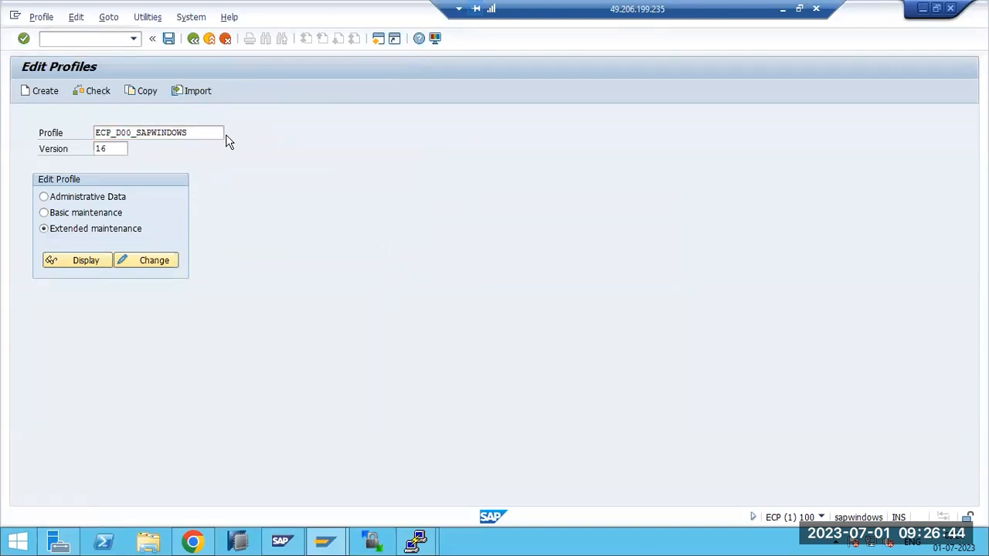
double_click(71, 146)
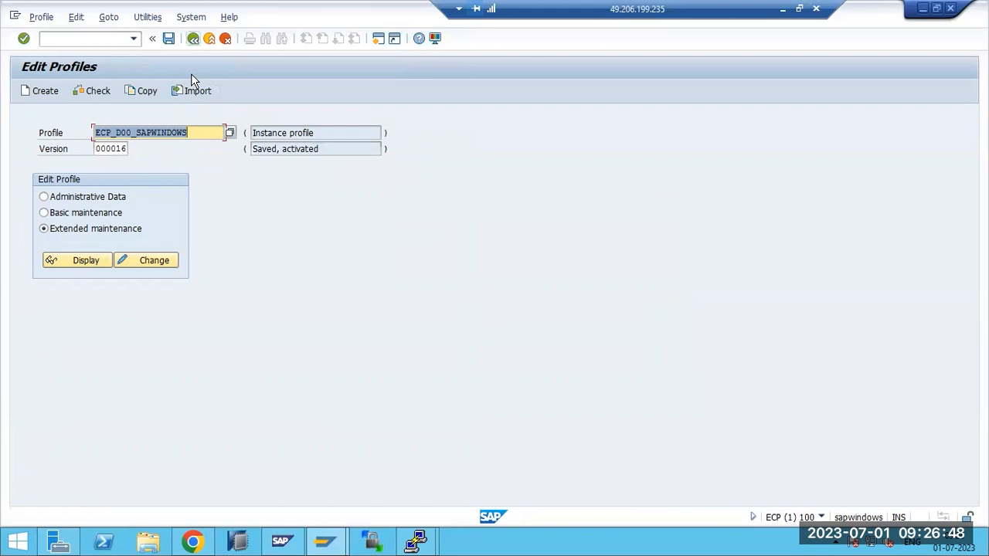
left_click(193, 38)
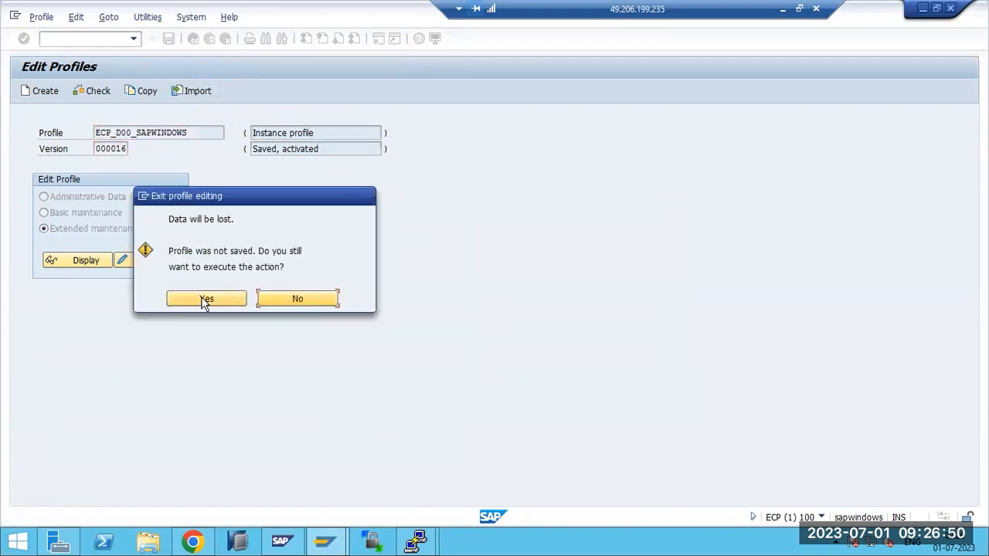
left_click(205, 300)
Check in SMICM's service list that SMTP runs on port 25, then start note '2)' in Paint
type("smicm")
key("Return")
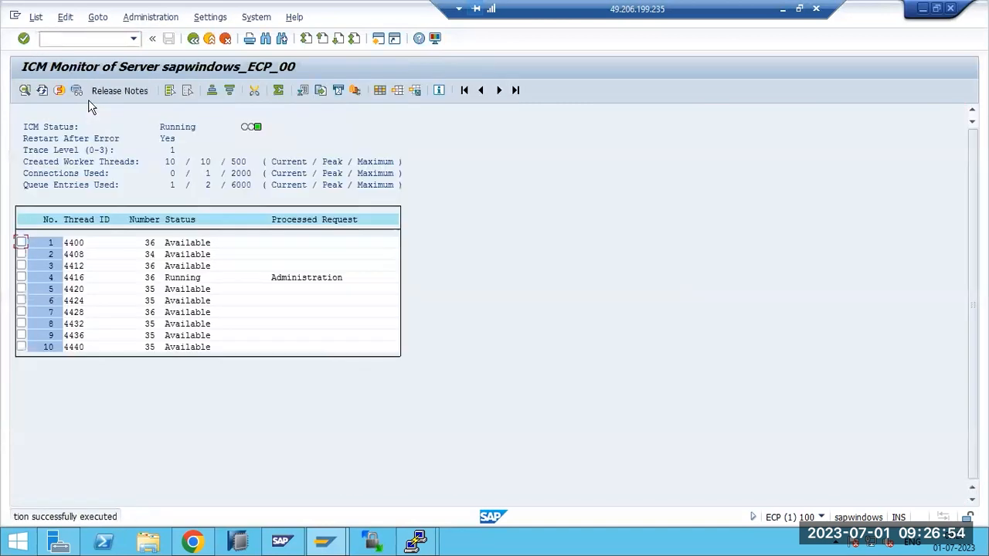
left_click(60, 91)
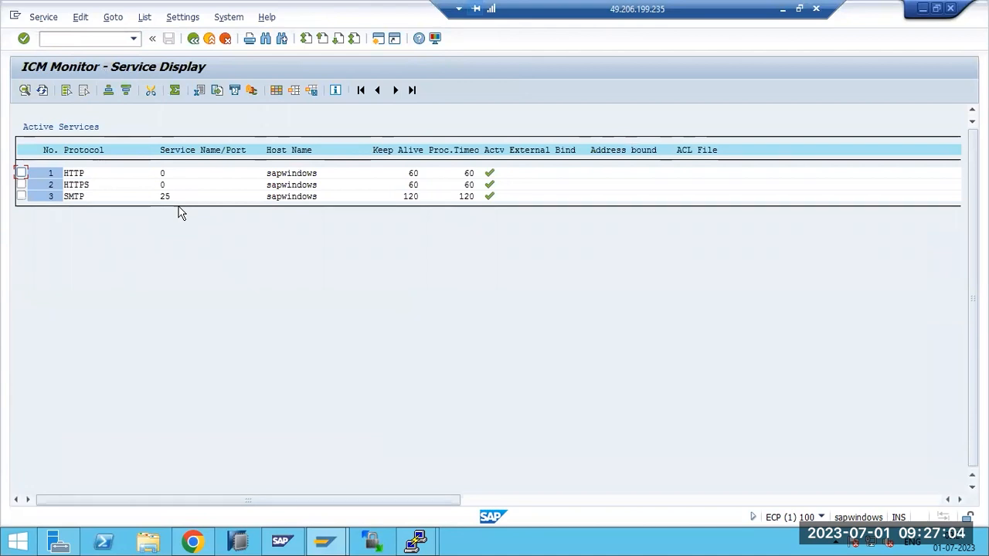
left_click(781, 9)
type("2)")
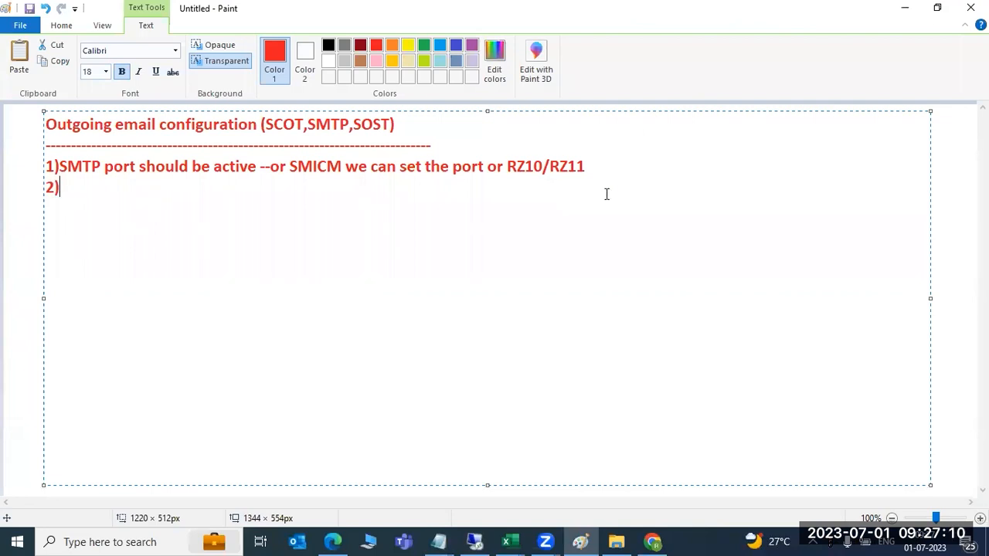
Write the note 'Configure and activate the SMTP node in SCOT' in Paint, then return to SAP
left_click_drag(312, 167, 325, 169)
left_click(144, 194)
type("Configur")
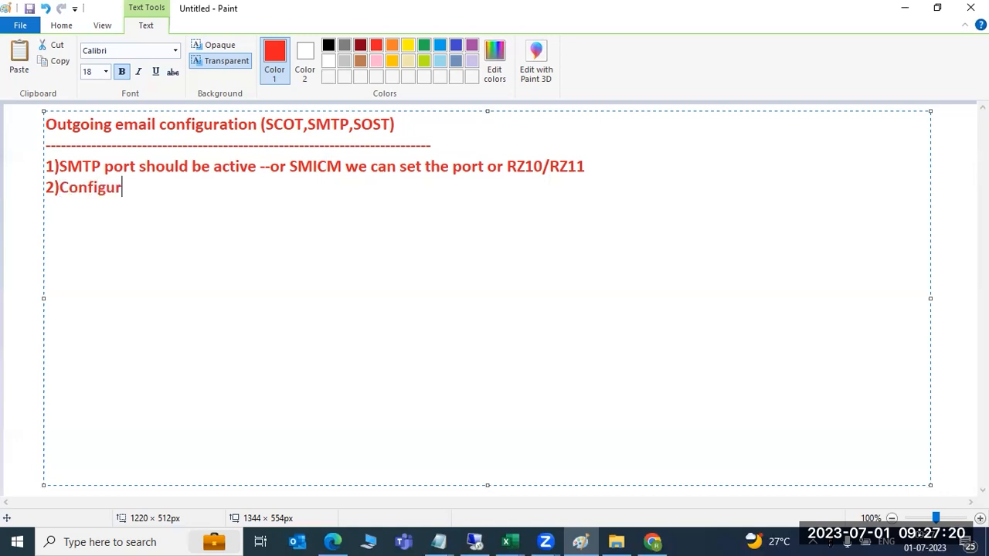
type("e and activa")
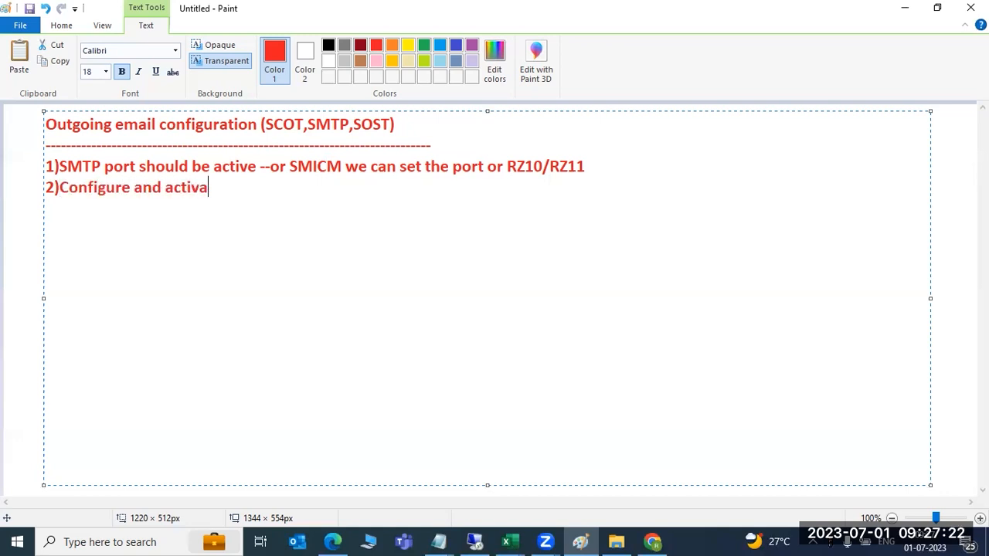
type("te the note ")
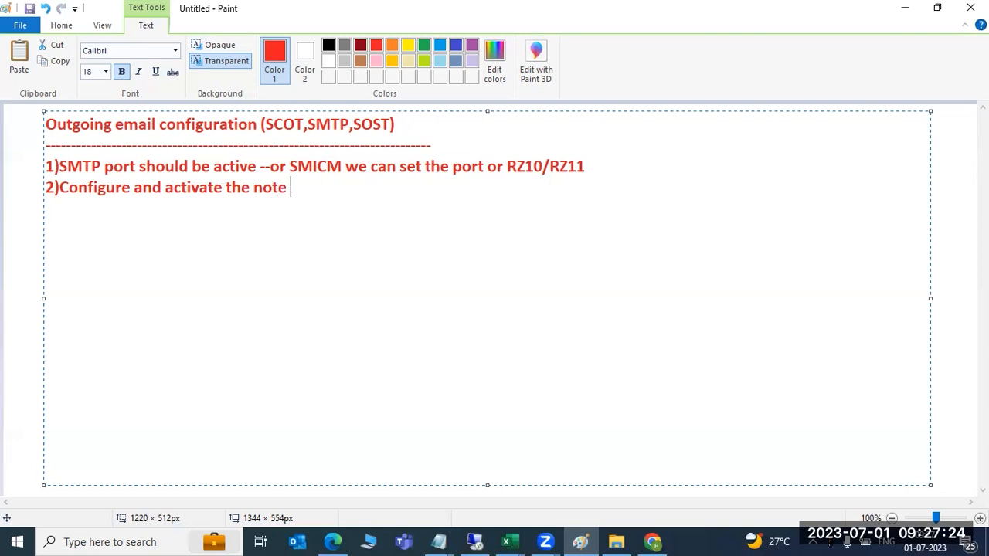
type("in S")
key("BackSpace")
key("BackSpace")
key("BackSpace")
key("BackSpace")
key("BackSpace")
key("BackSpace")
key("BackSpace")
key("BackSpace")
key("BackSpace")
type("SMTP node in SCOT")
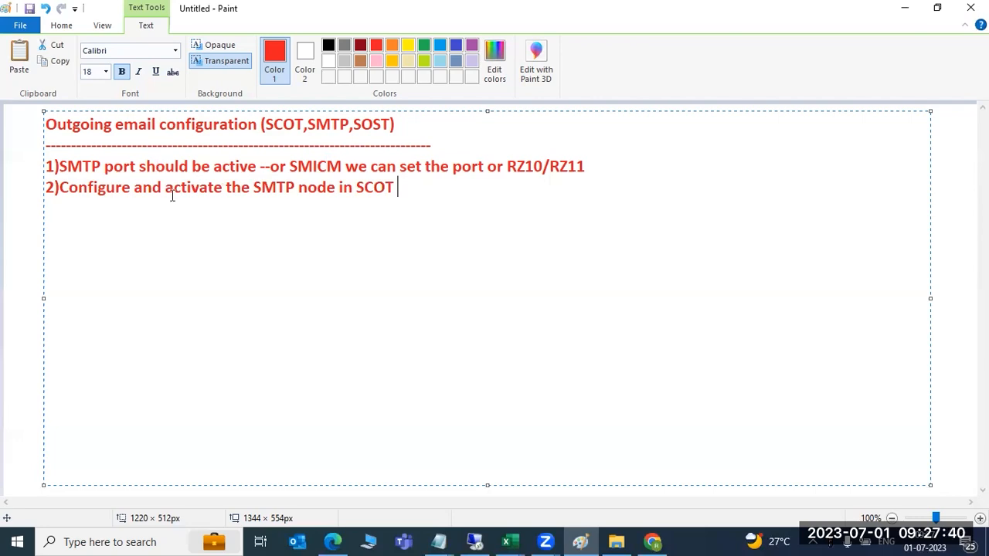
left_click(476, 540)
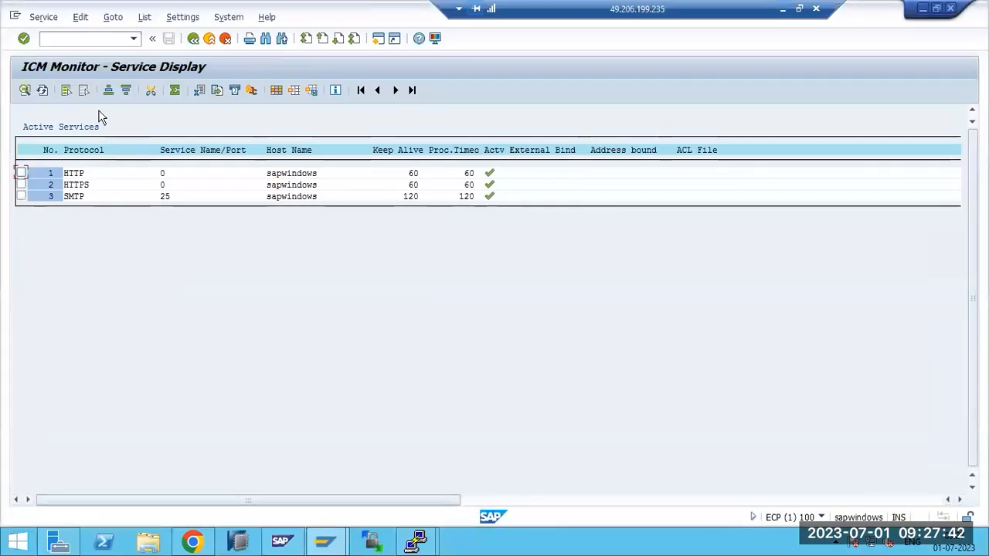
In Business Communication Administration, select the outbound SMTP Nodes and start creating a new node
type("/nsicf")
key("Return")
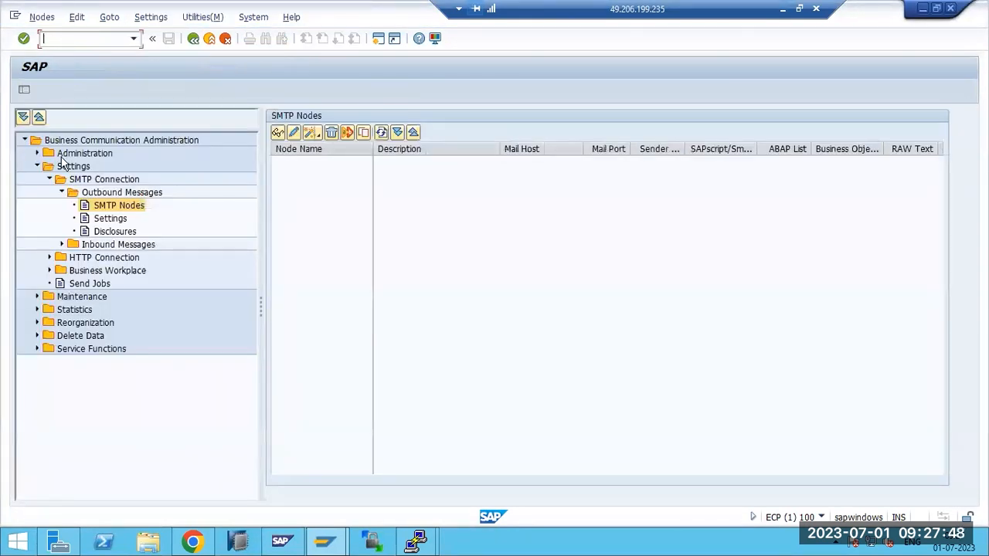
left_click(114, 207)
left_click(294, 133)
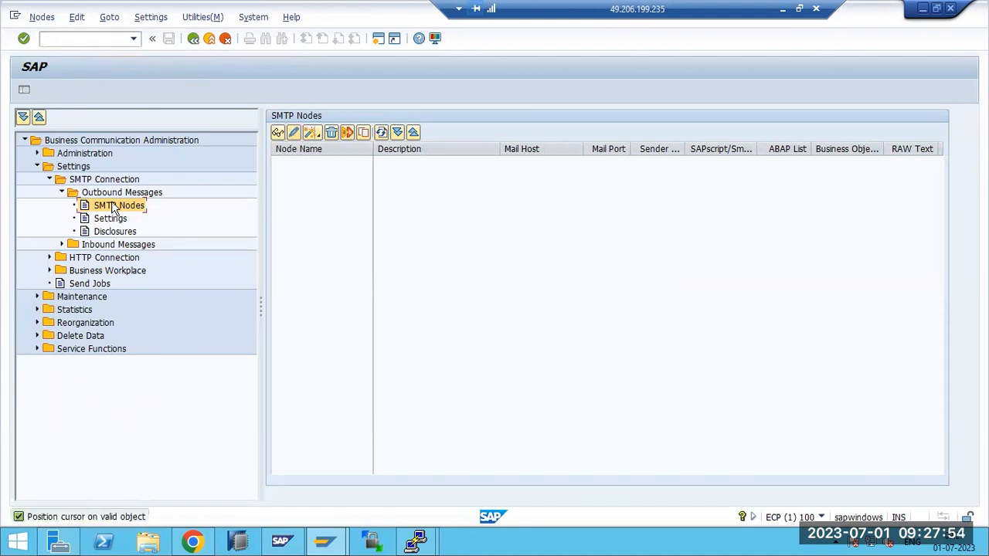
left_click(295, 135)
left_click(151, 17)
mouse_move(40, 19)
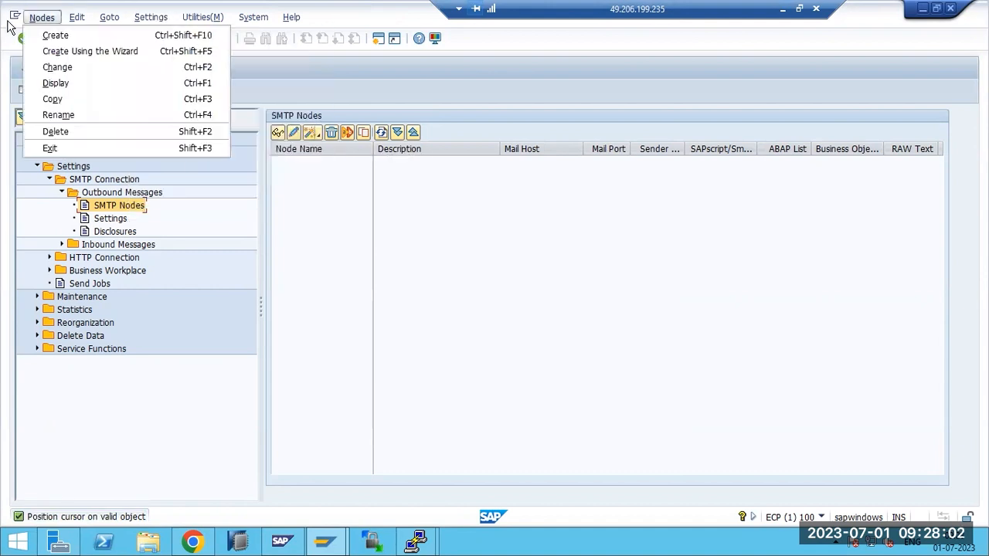
left_click(58, 39)
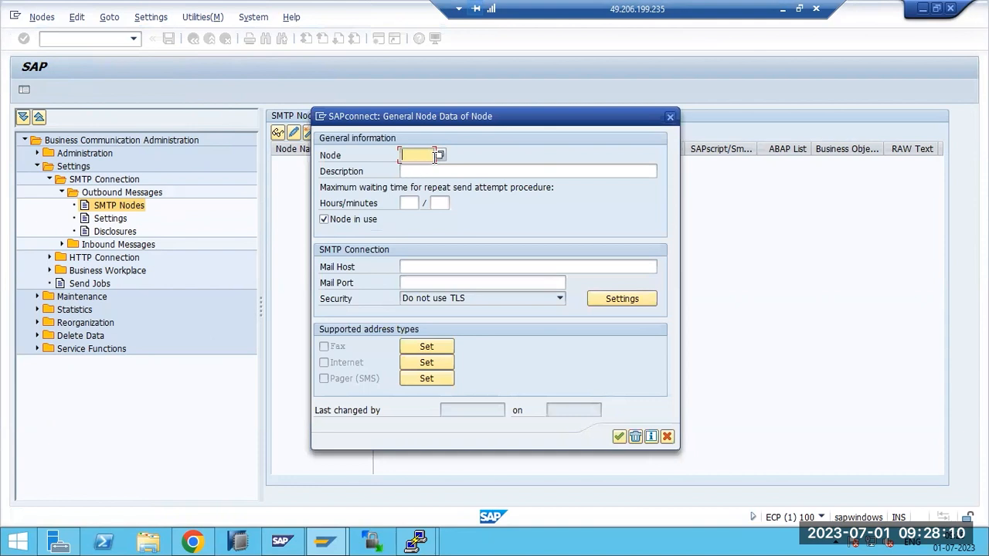
Name the node SMTP and give it the description EMAIL CONFIGURATION
left_click(440, 156)
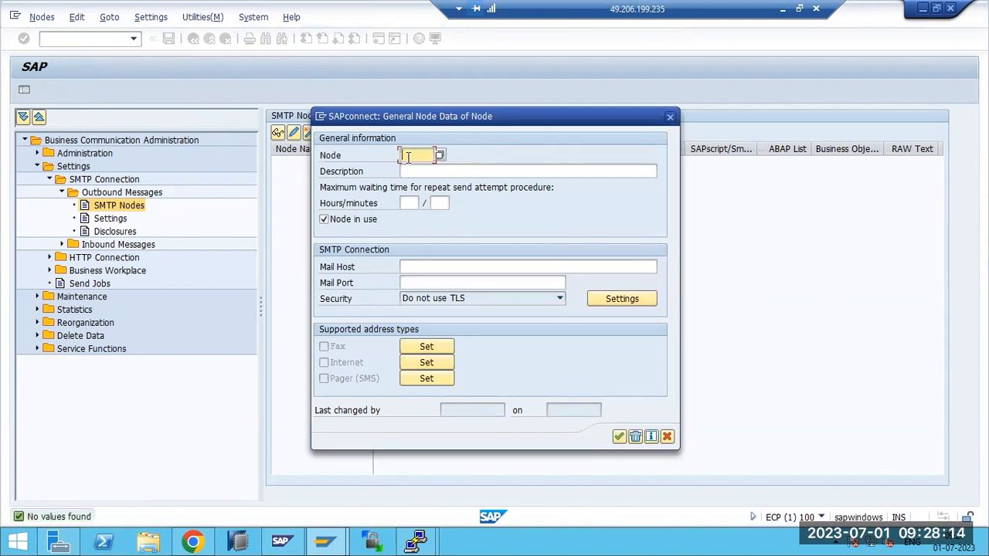
type("SMTP")
left_click(425, 170)
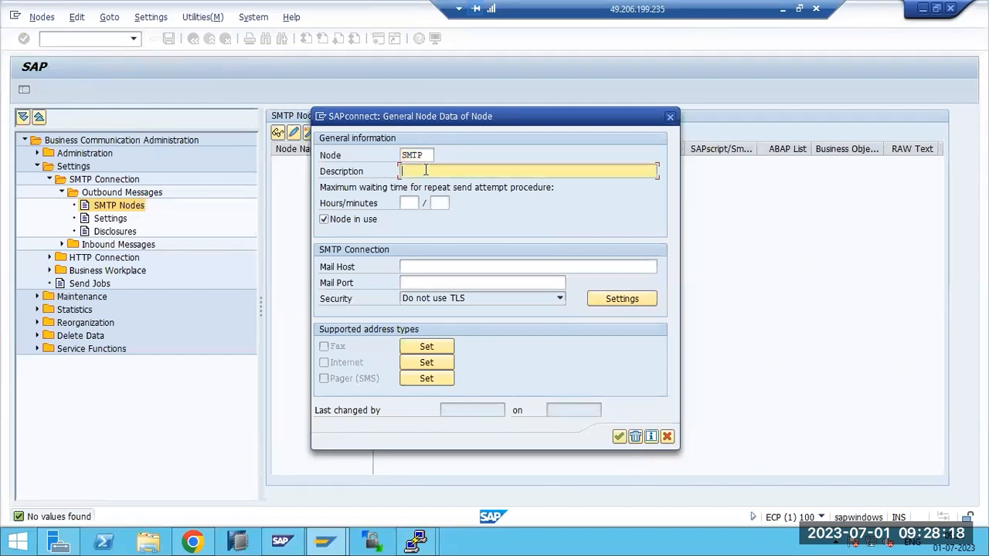
type("EMAIL CONFGI")
key("BackSpace")
type("IGURATION")
Set a 5-minute retry wait and mail host gmail.smtp.com, with port 25
left_click(409, 202)
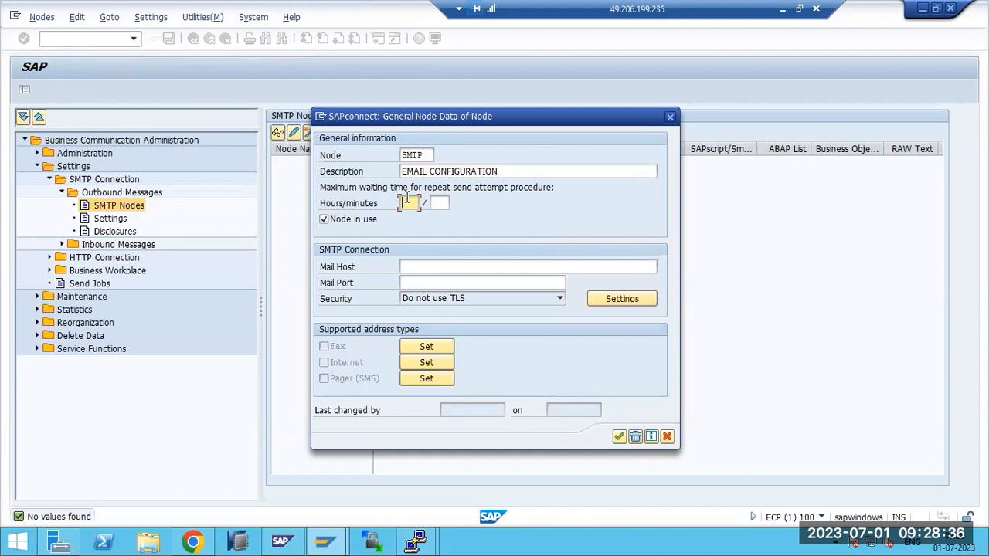
left_click(440, 201)
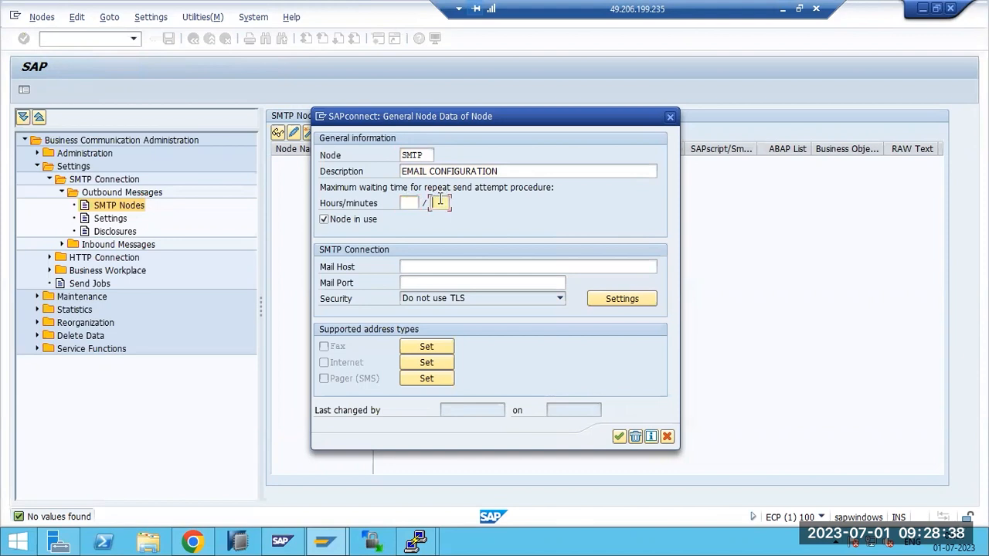
type("5")
left_click(448, 266)
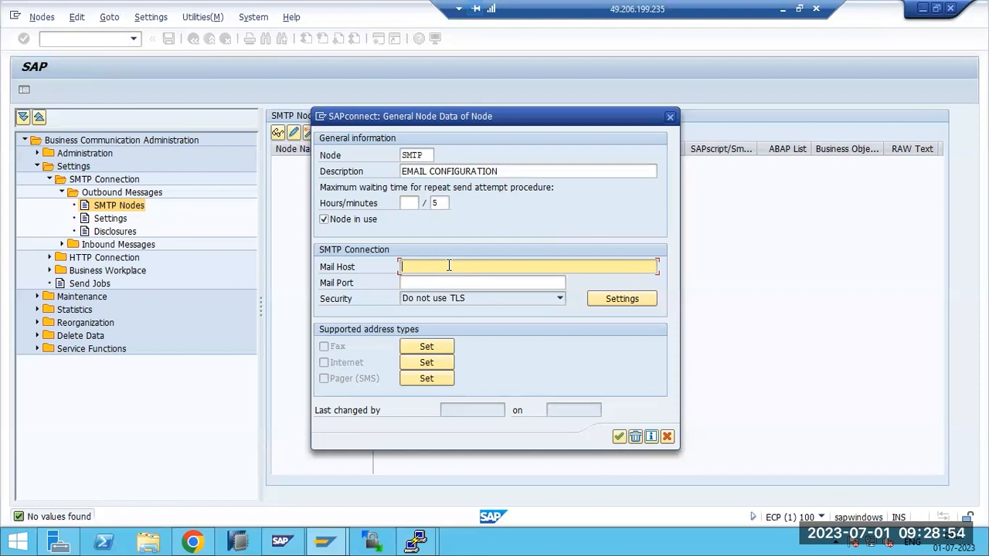
type("gmail.")
key("BackSpace")
type("mtp.com")
key("BackSpace")
key("BackSpace")
key("BackSpace")
type("om")
key("Tab")
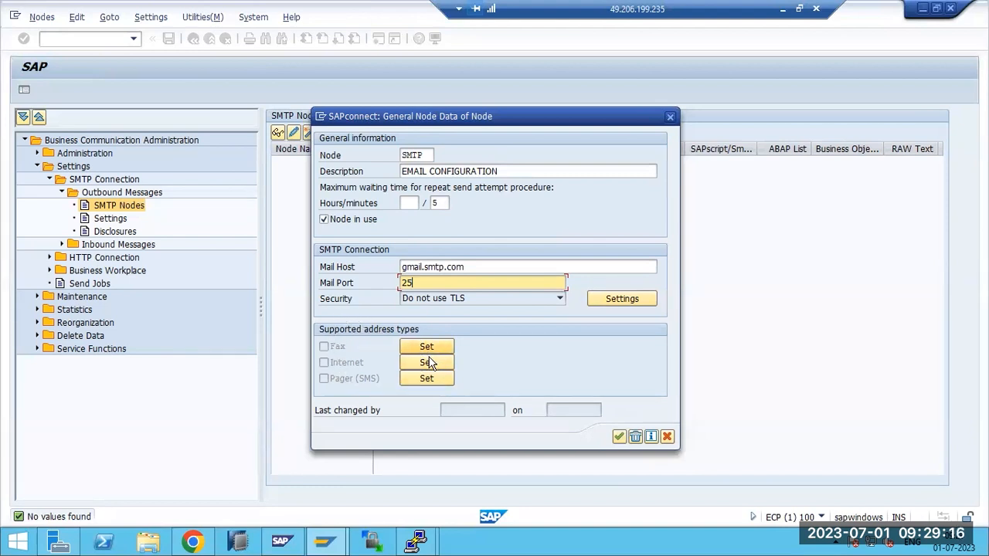
Confirm the Fax address type settings for the SMTP node
left_click(432, 348)
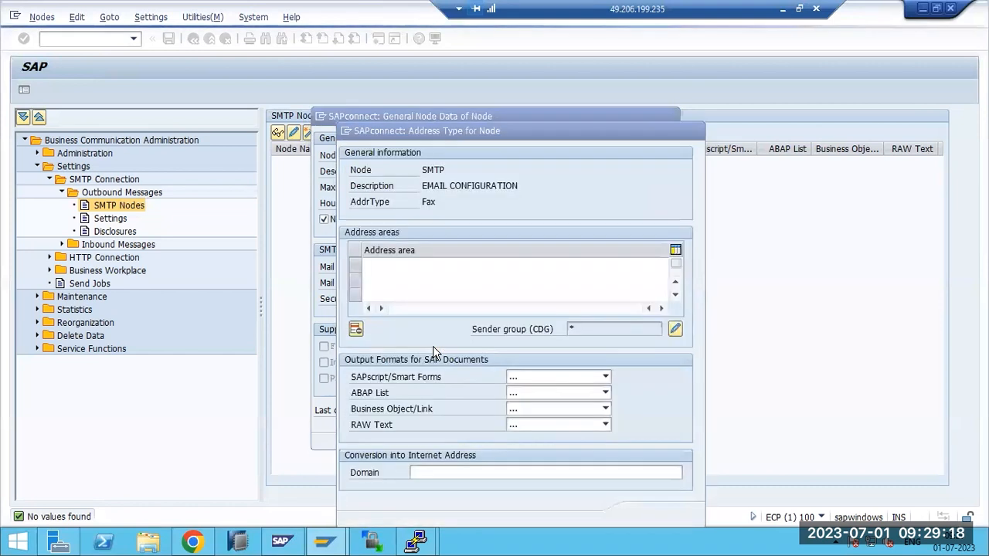
left_click(386, 267)
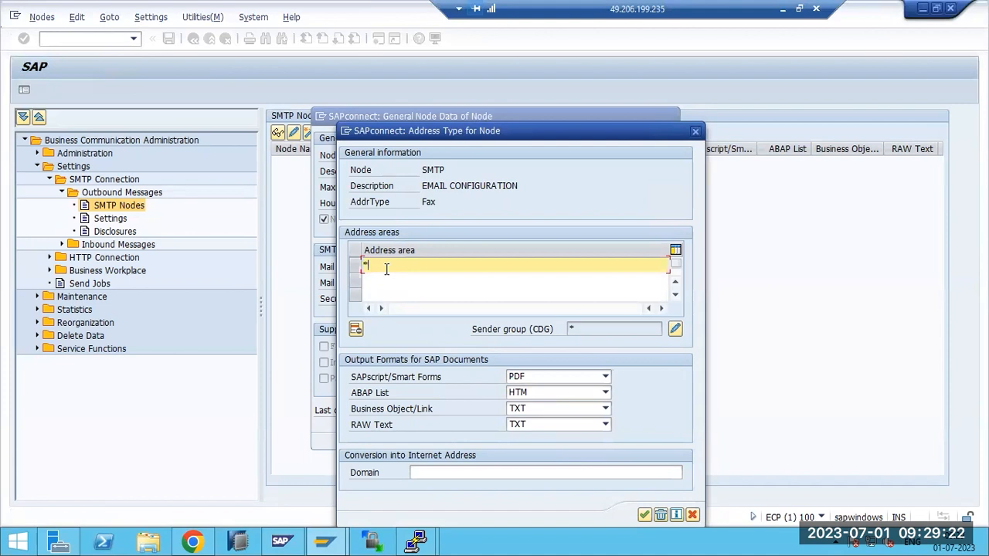
left_click(644, 514)
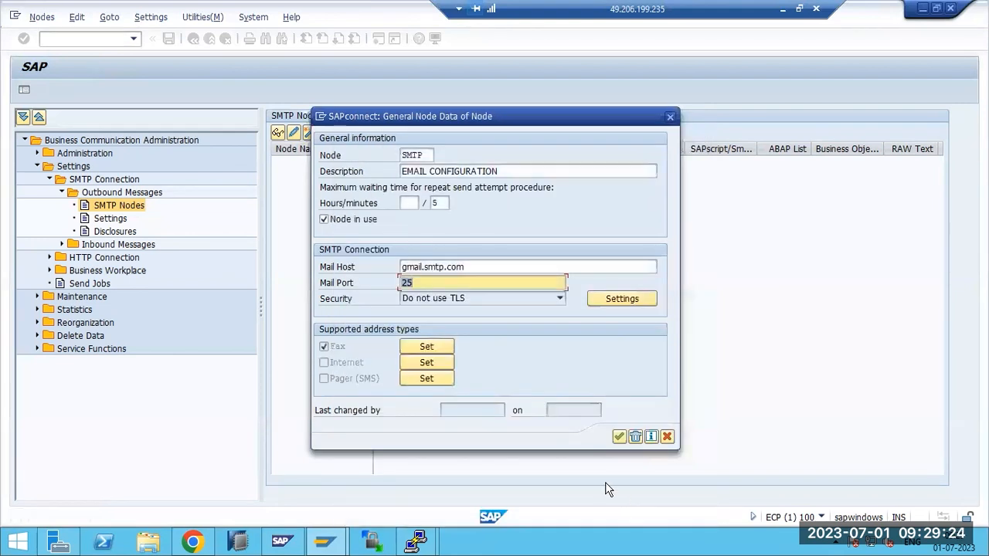
Give the Internet address type address area '*', save the node, and expand it
left_click(445, 363)
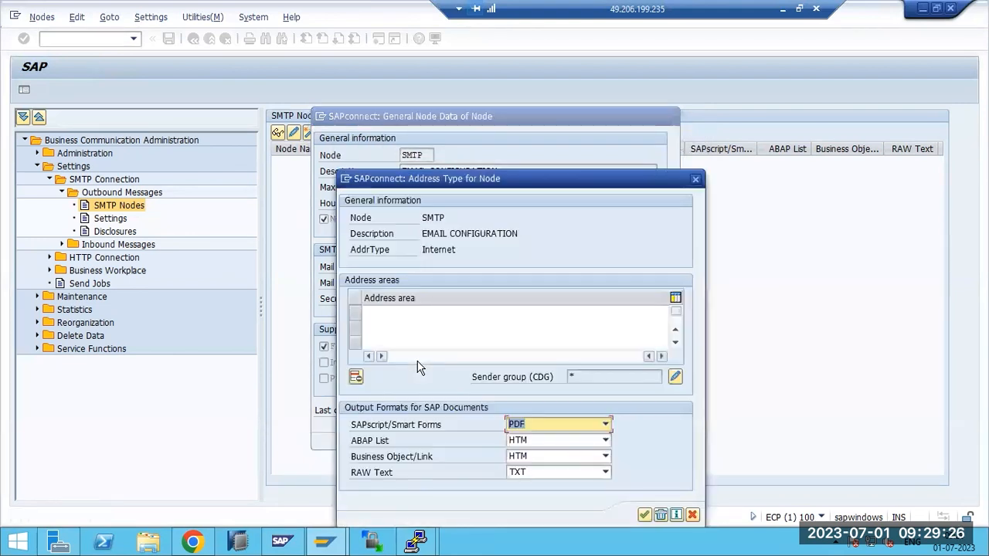
left_click(403, 316)
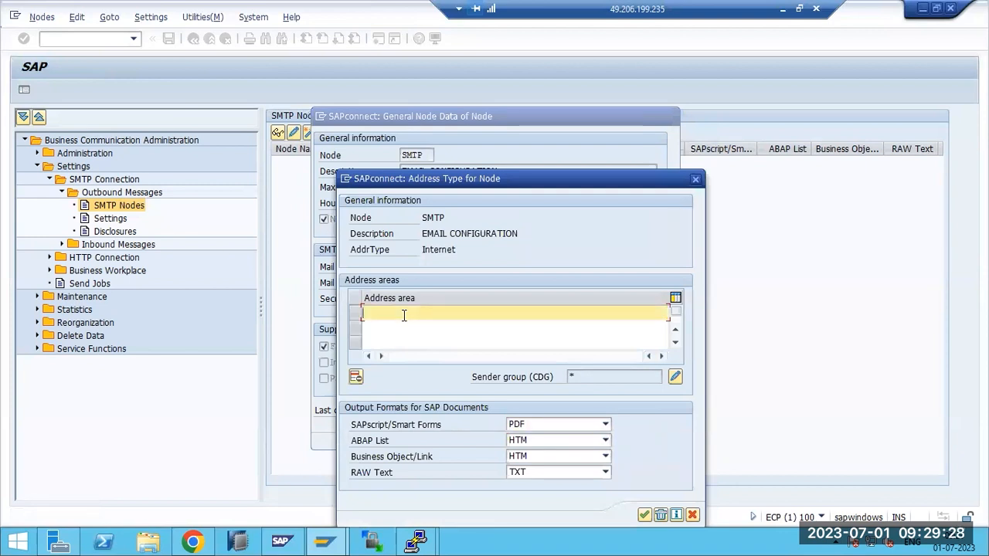
type("*")
left_click(644, 516)
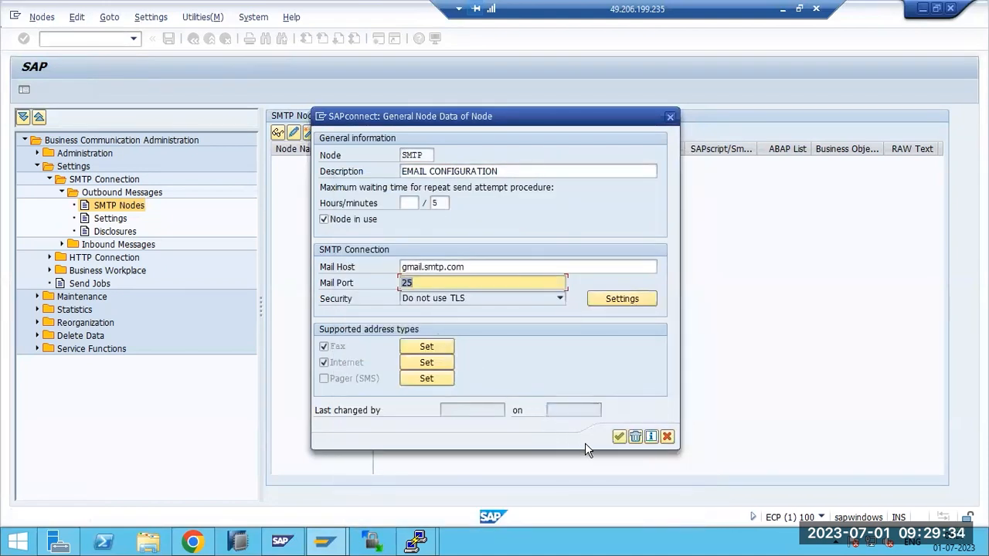
left_click(619, 437)
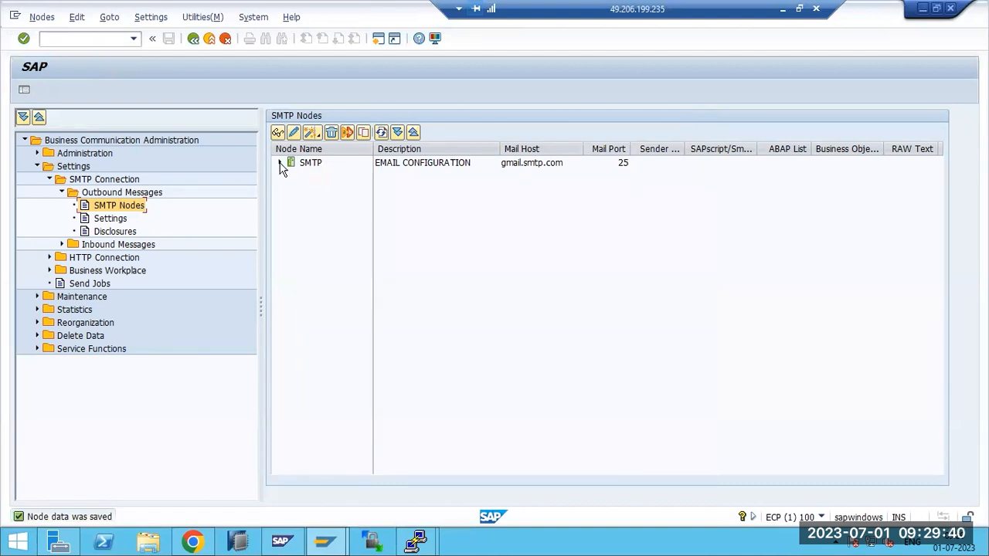
left_click(280, 163)
double_click(312, 163)
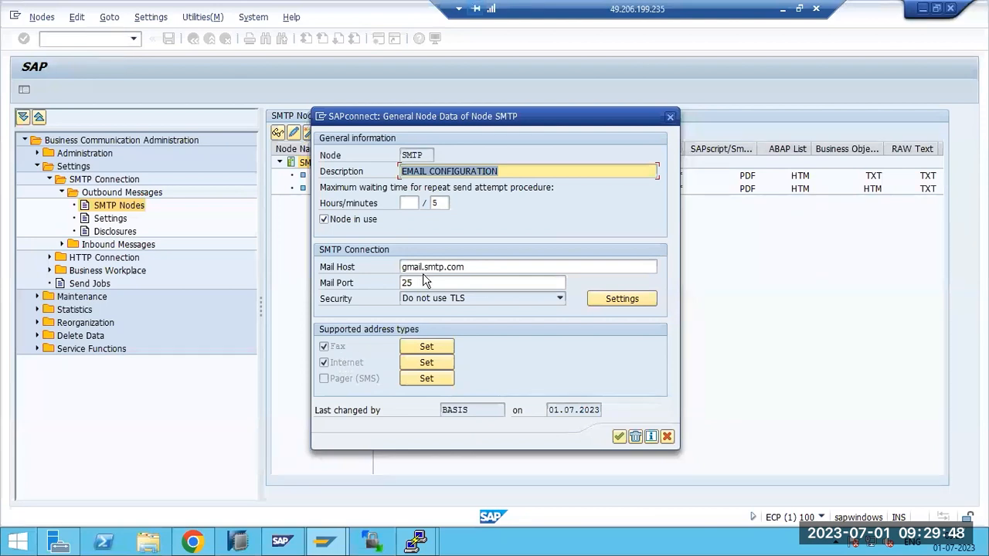
left_click_drag(427, 267, 383, 268)
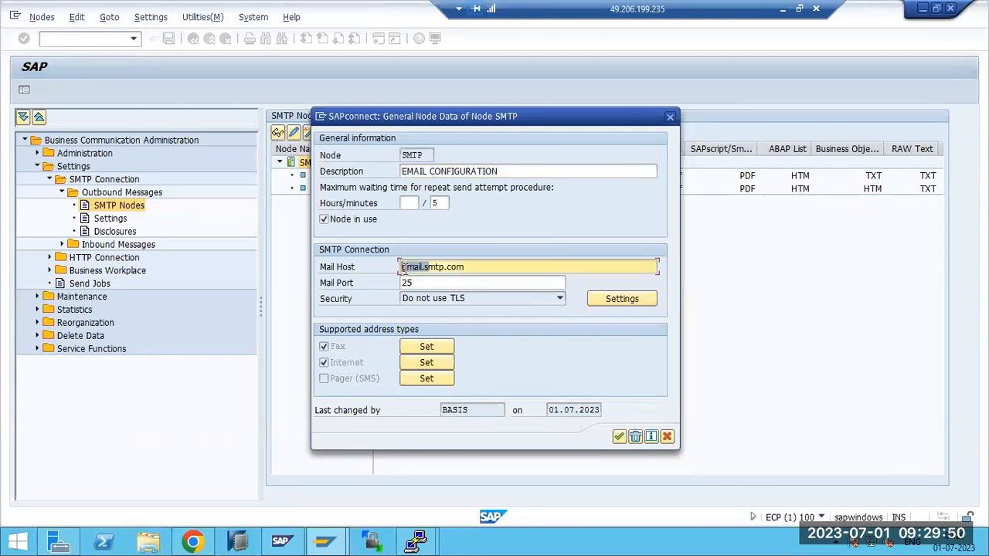
left_click_drag(466, 267, 401, 268)
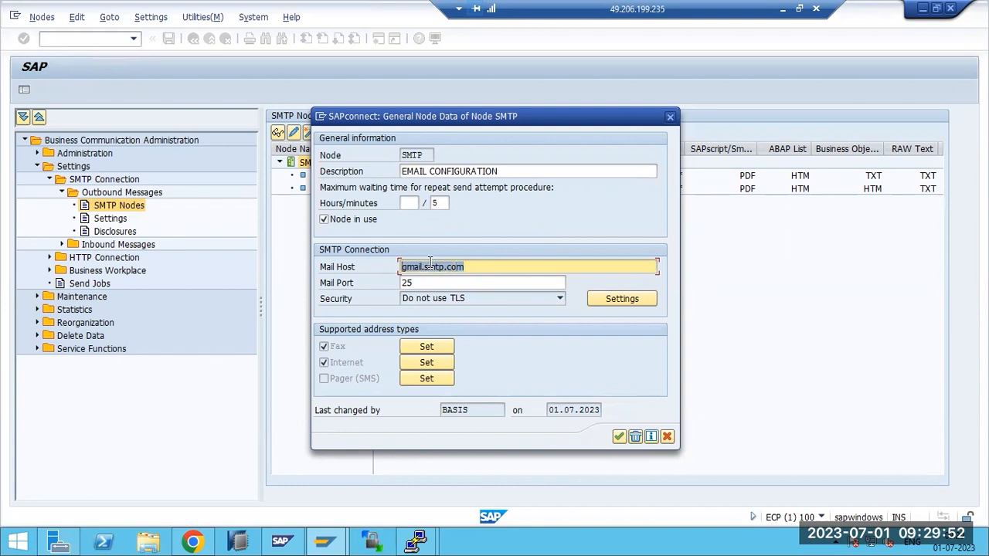
left_click_drag(465, 267, 423, 267)
left_click(192, 541)
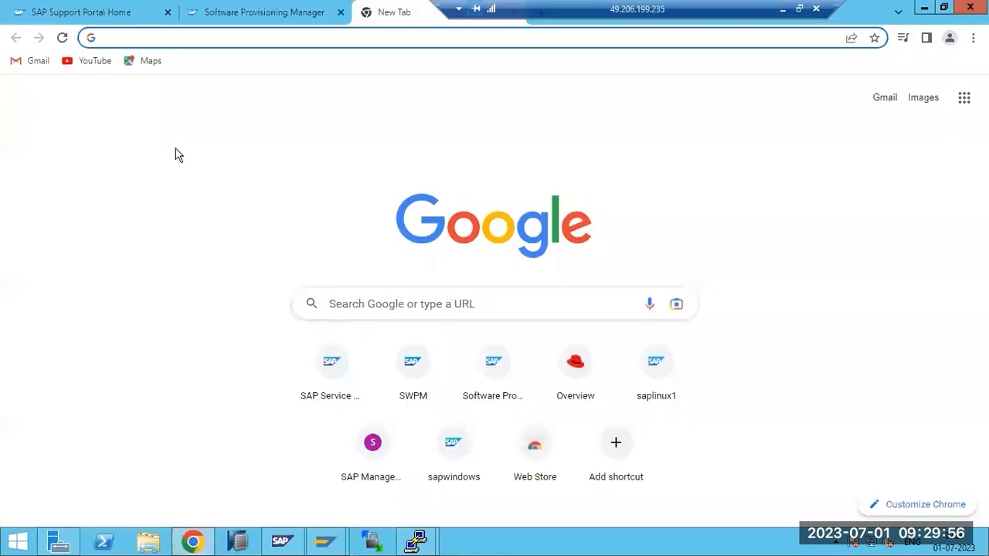
left_click(271, 12)
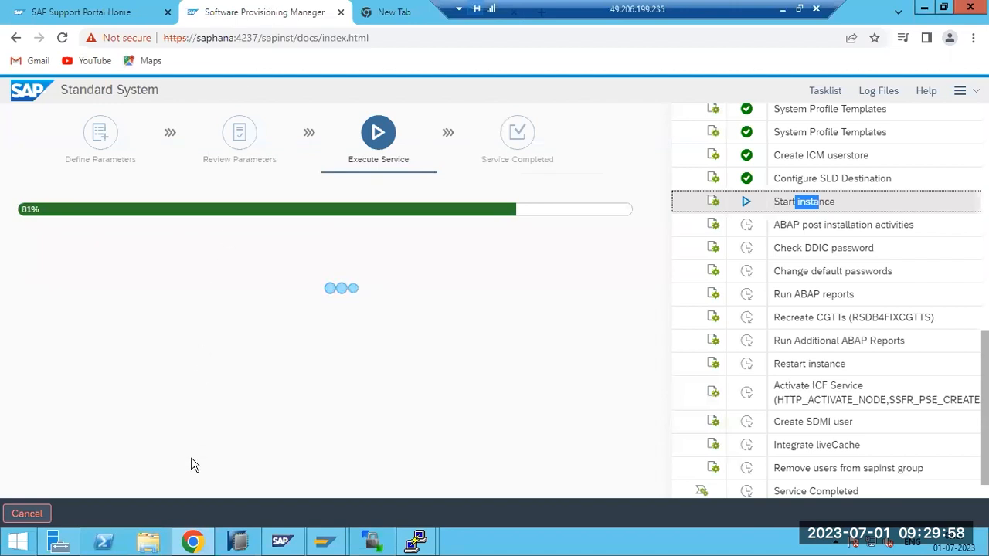
left_click(194, 543)
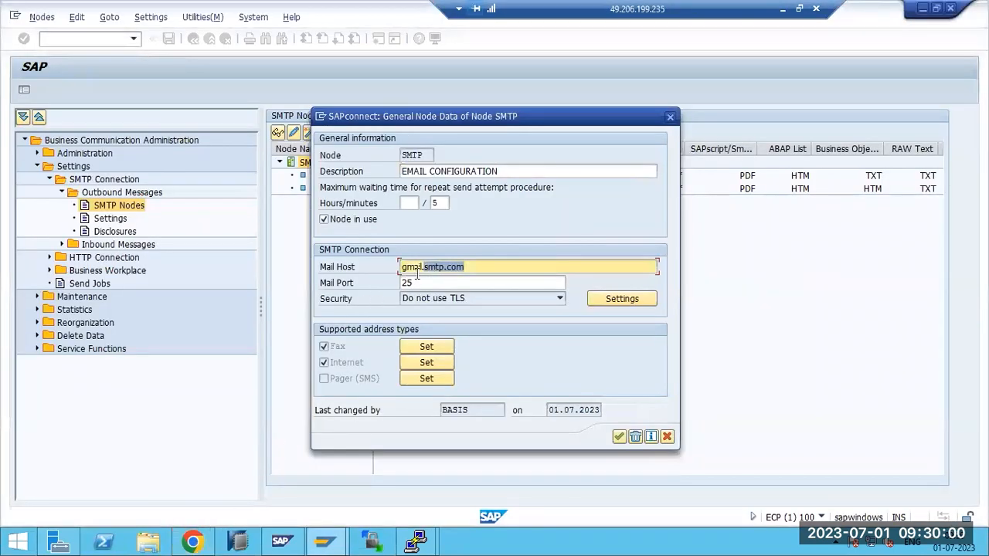
left_click(448, 266)
double_click(448, 268)
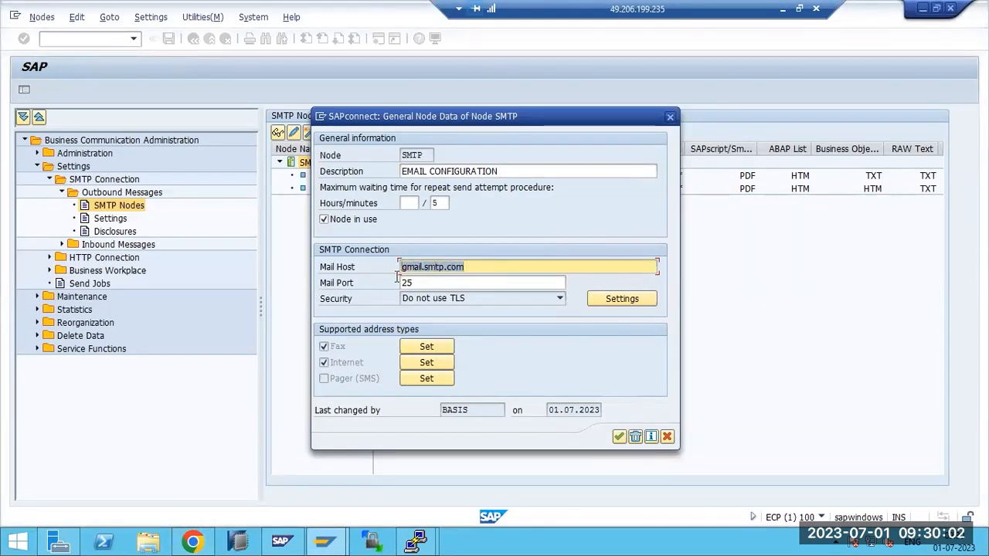
left_click(459, 267)
left_click(617, 437)
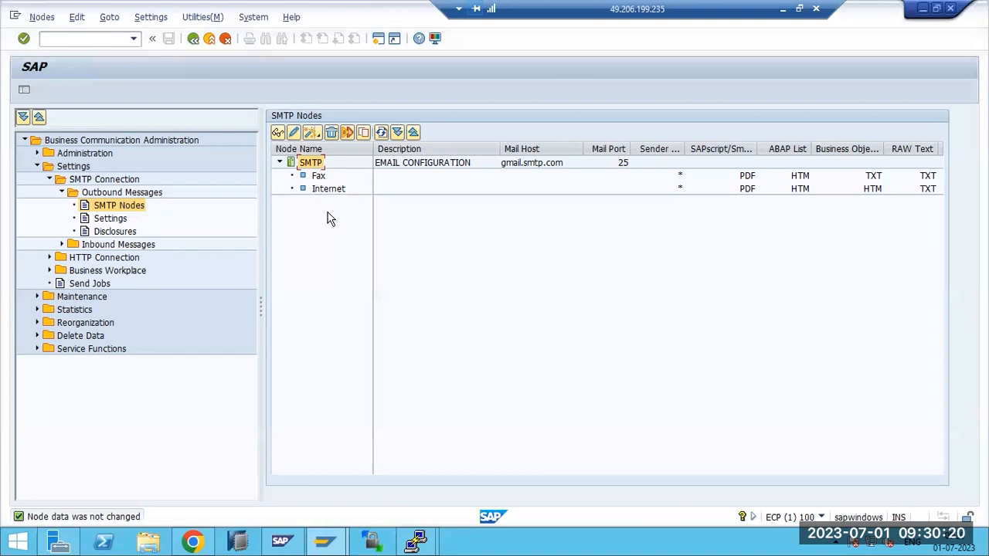
Replace the Internet address area '*' with *.gmail.com and save the node data
left_click(329, 194)
double_click(328, 191)
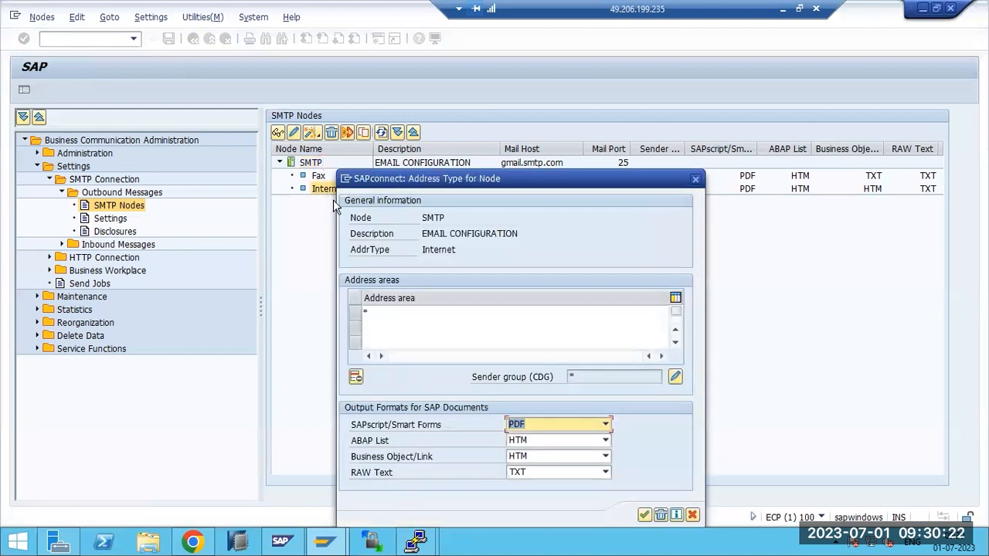
left_click(383, 313)
key("BackSpace")
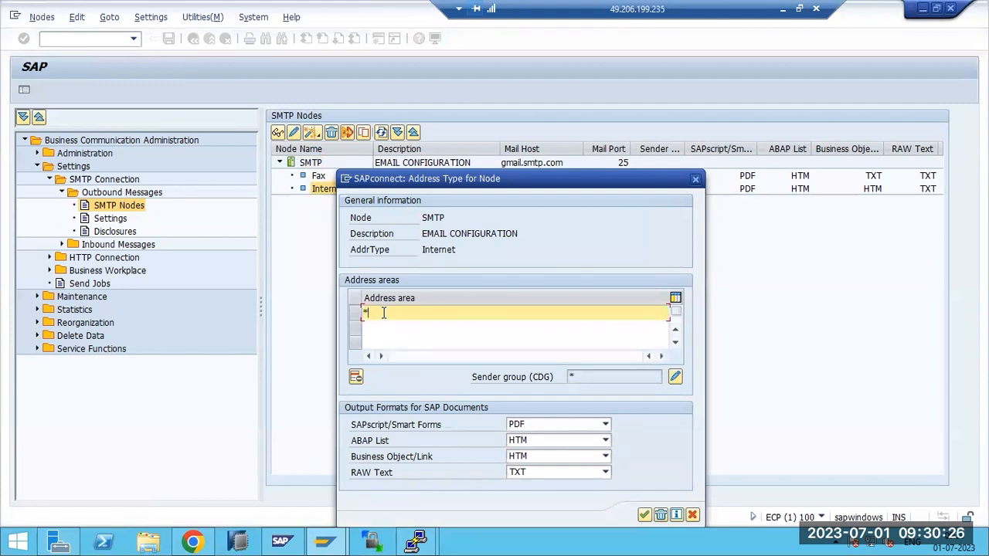
type("*.gmail.com")
left_click_drag(371, 313, 433, 323)
left_click(644, 515)
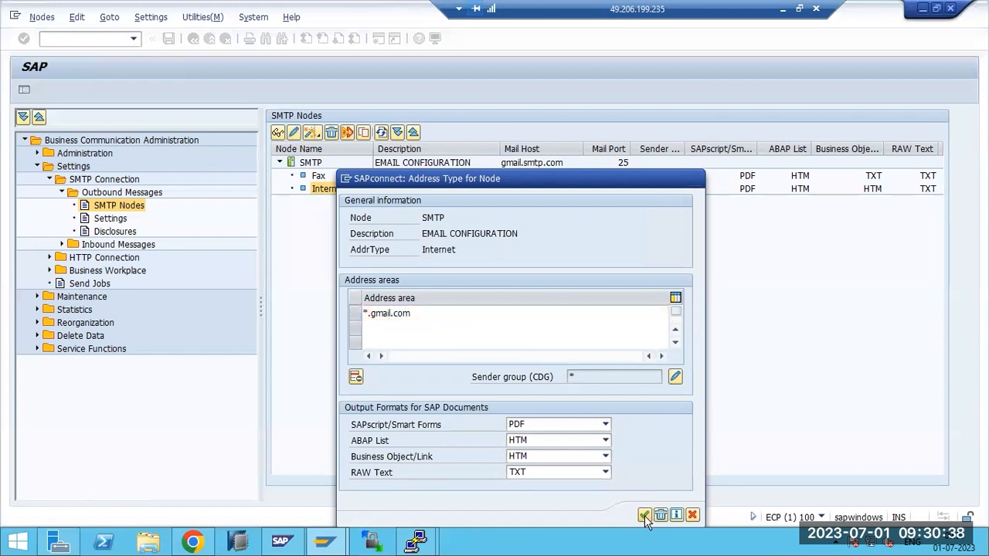
double_click(320, 188)
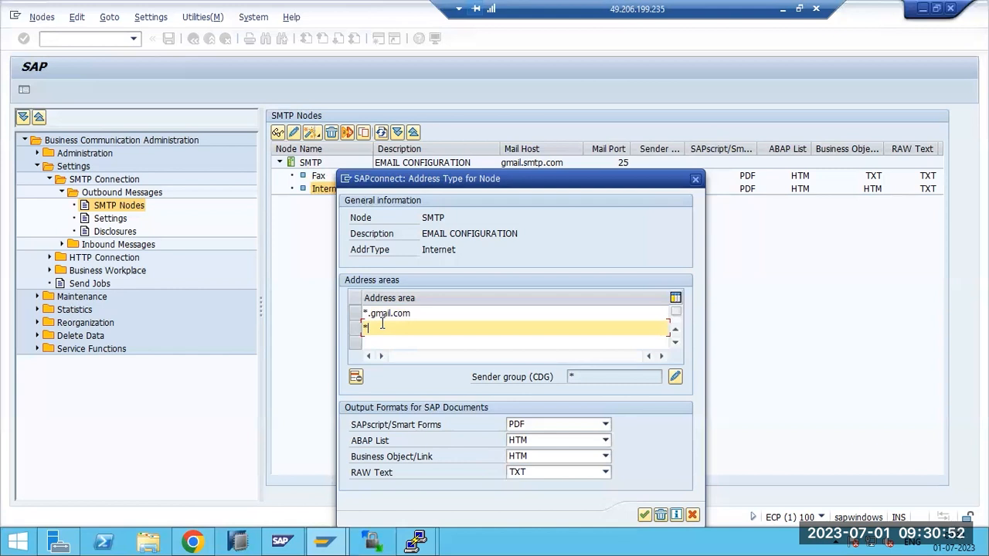
key("BackSpace")
left_click(644, 516)
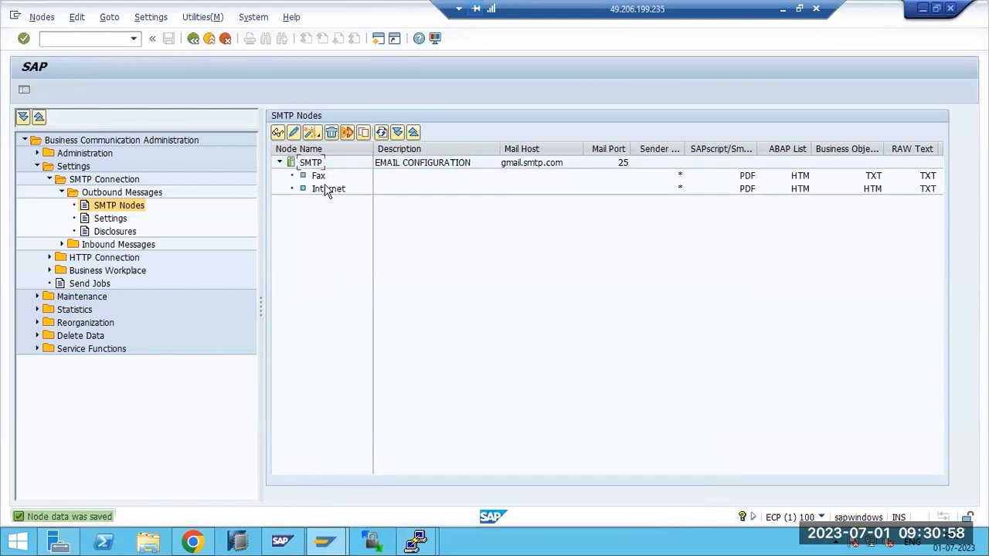
Enter *.TRAINING.COM as the SAPconnect default domain and confirm it
left_click(311, 164)
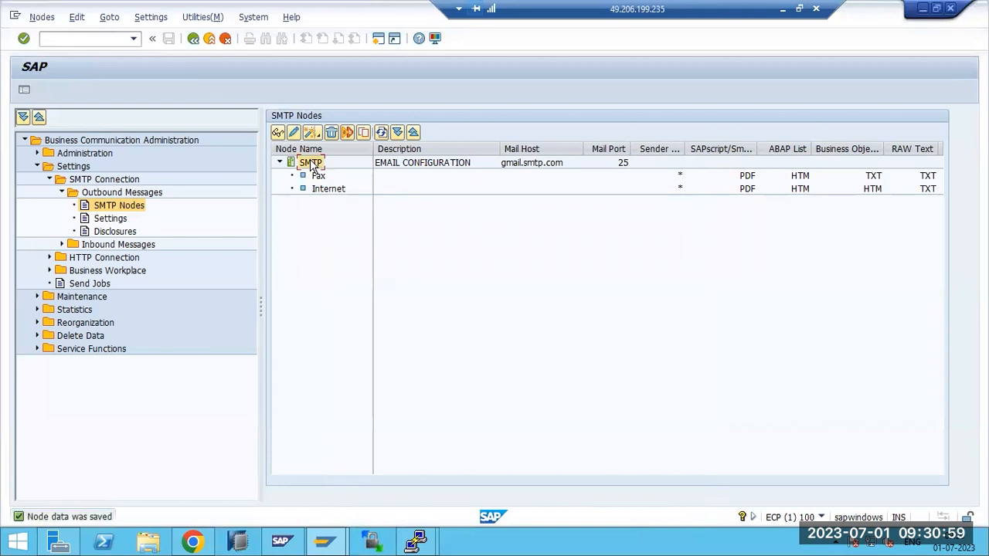
left_click(152, 17)
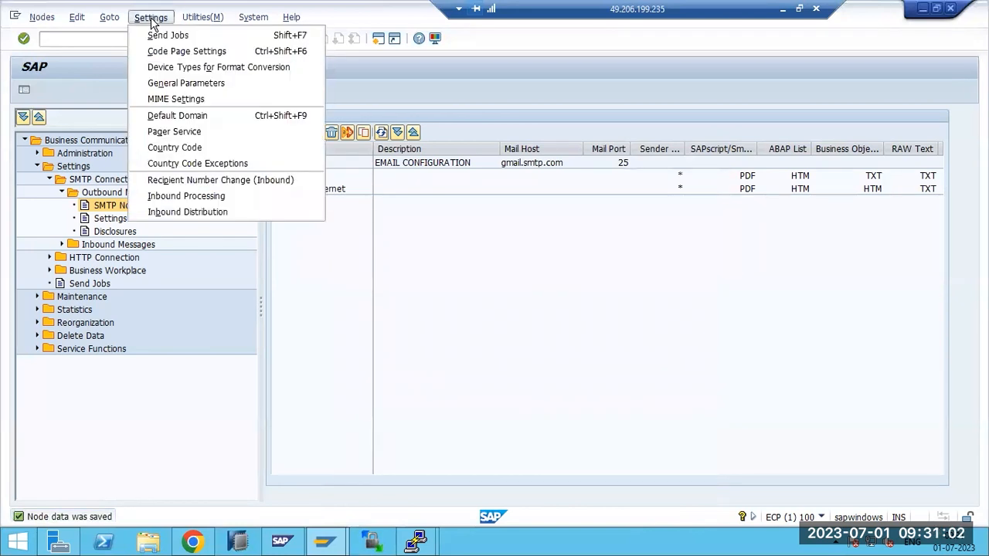
left_click(176, 115)
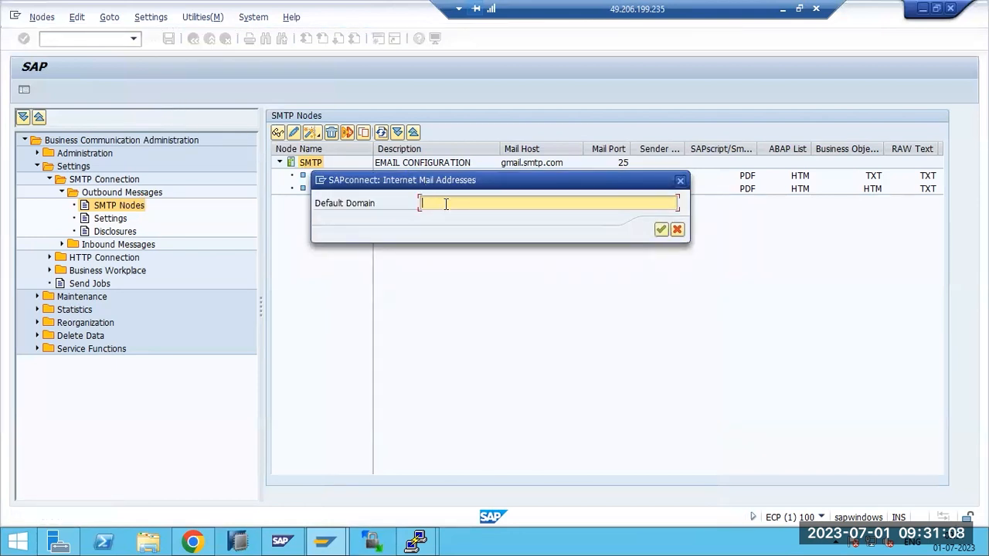
type("*.TRAINING.COM")
left_click(661, 230)
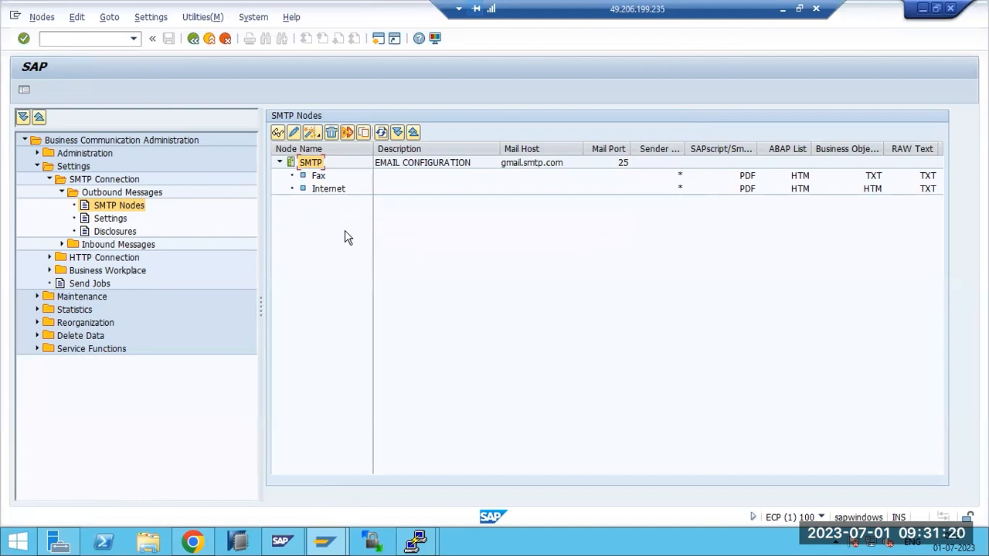
left_click(150, 17)
key("Right")
mouse_move(152, 20)
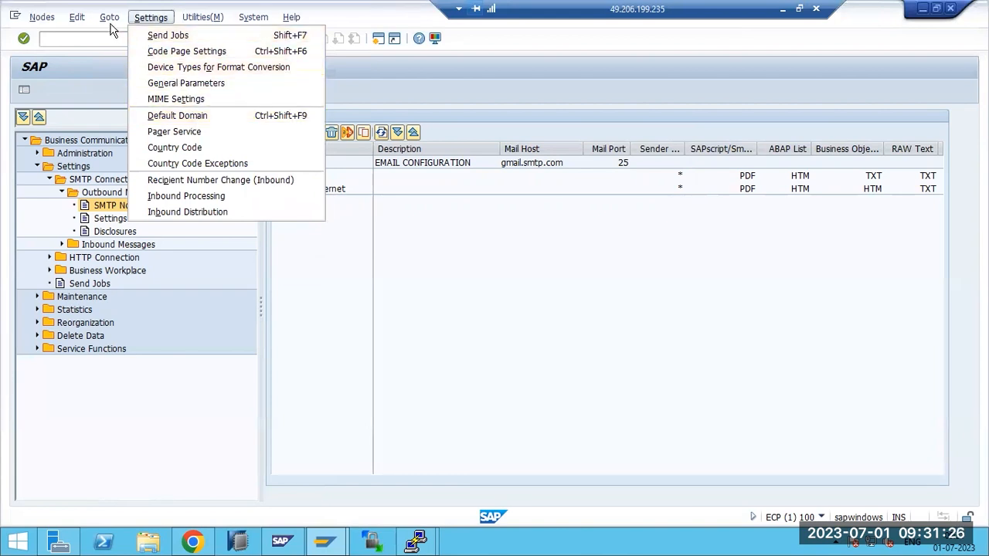
Open the SAPconnect send jobs overview and schedule a job for all address types
mouse_move(42, 17)
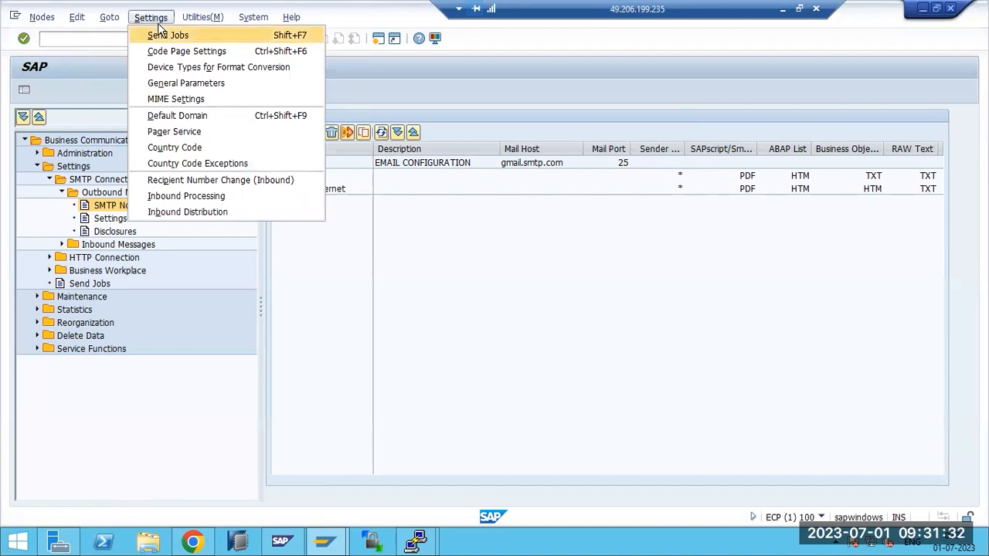
left_click(160, 32)
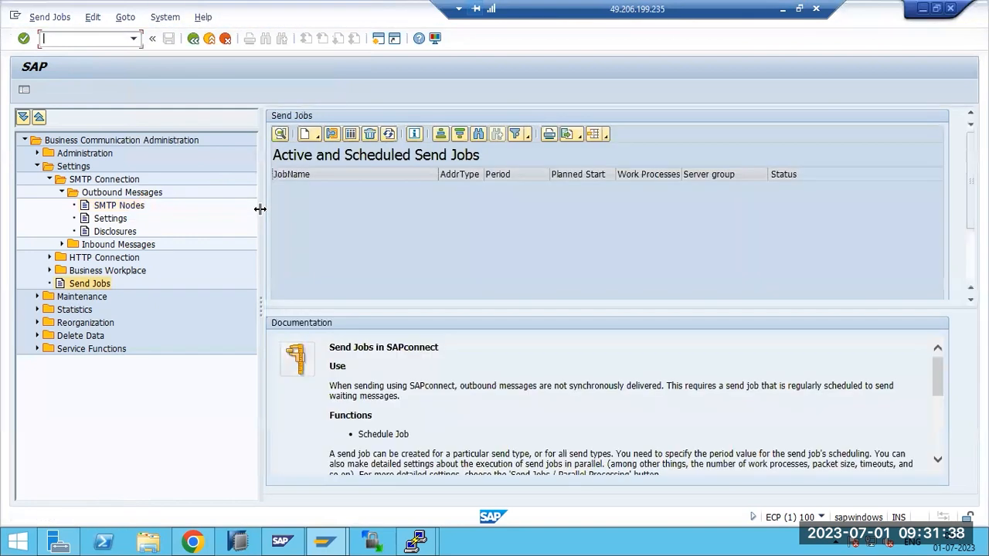
left_click(309, 138)
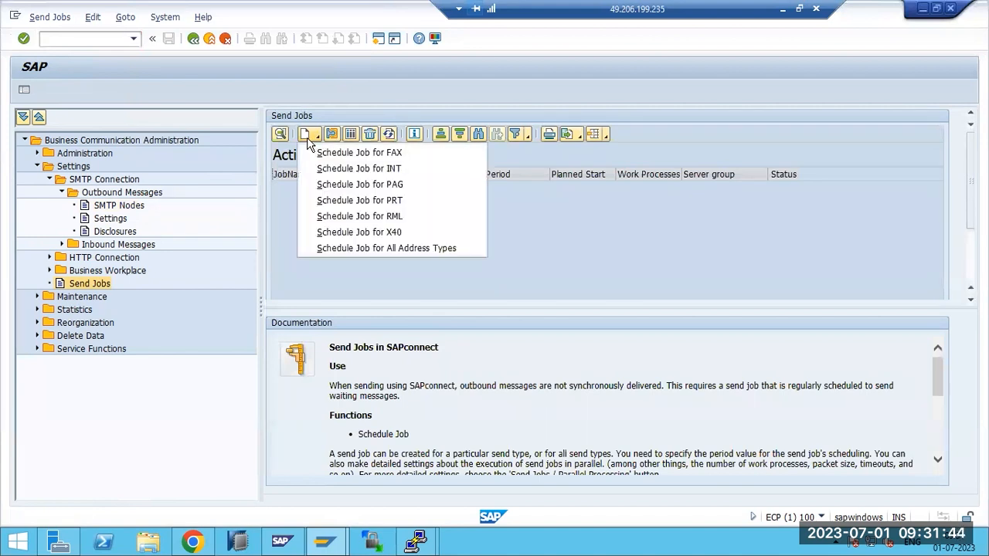
left_click(351, 248)
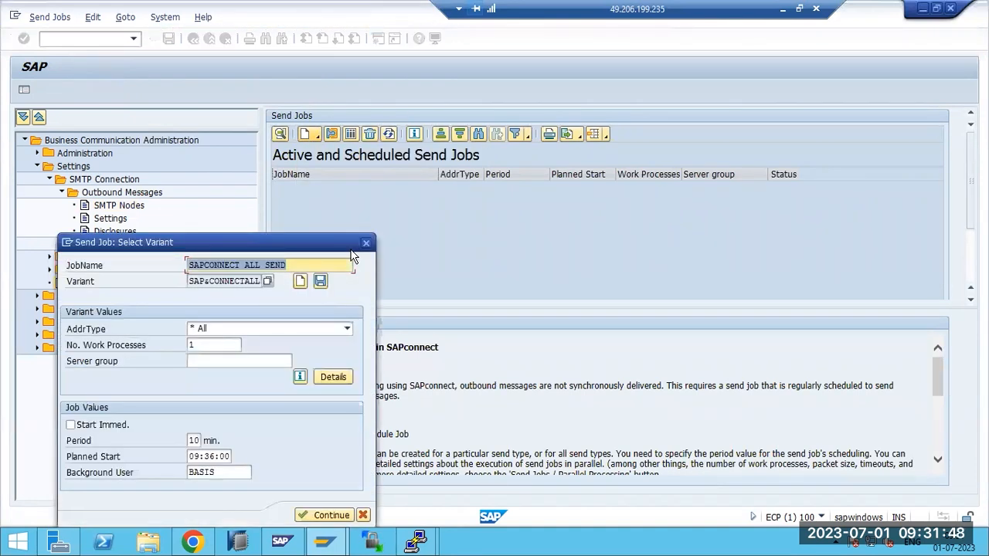
Create the SAPCONNECT ALL SEND job with period 5 starting immediately, then refresh the job list
left_click(239, 269)
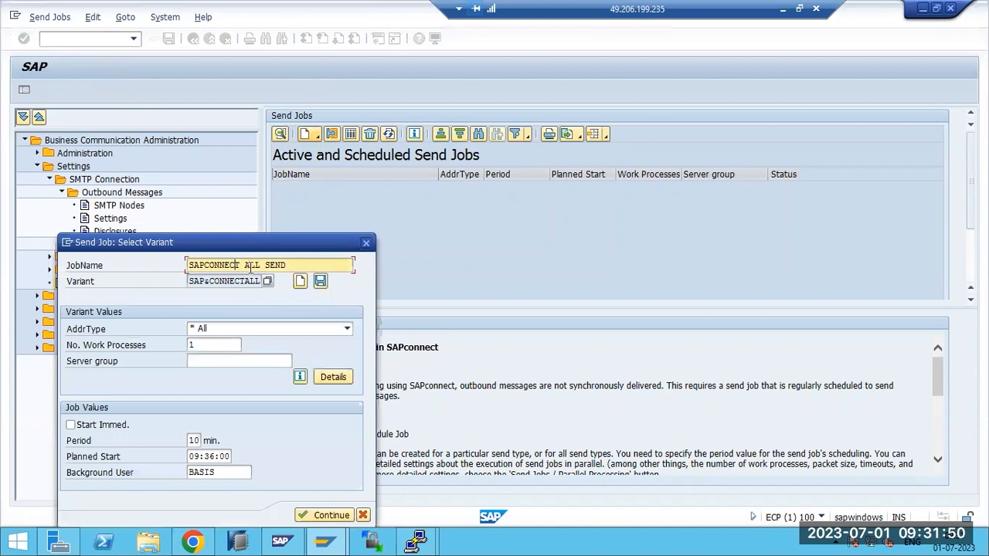
left_click_drag(252, 267, 244, 166)
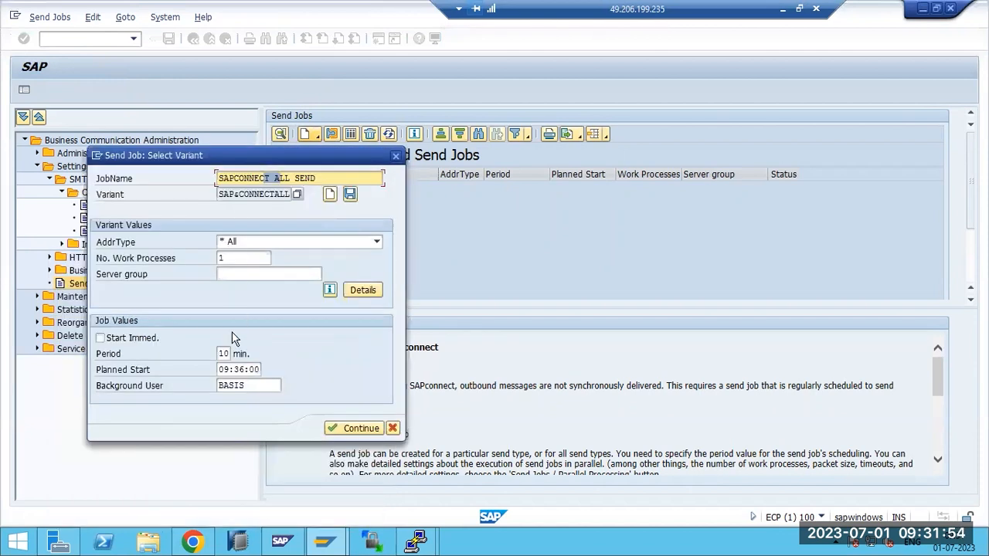
left_click(227, 353)
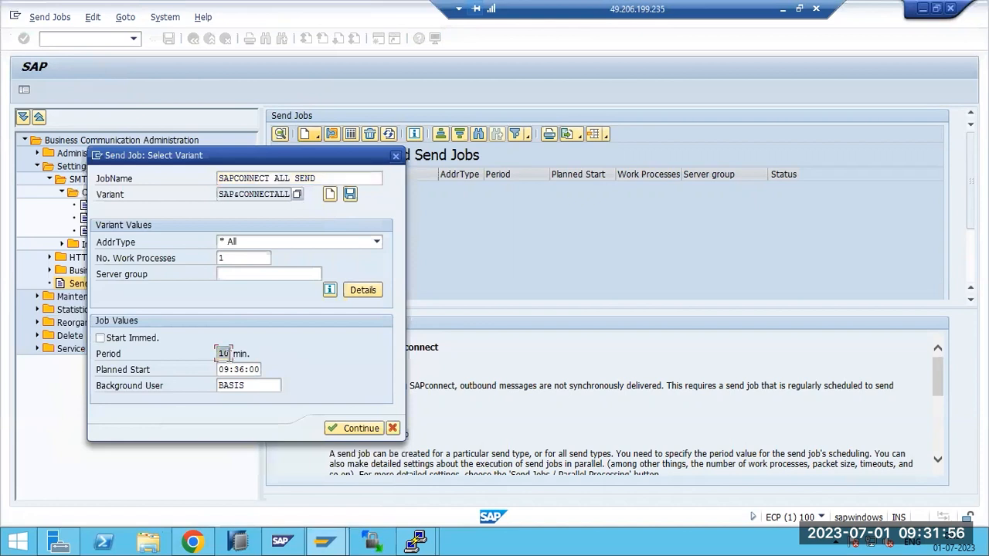
type("5")
left_click(145, 339)
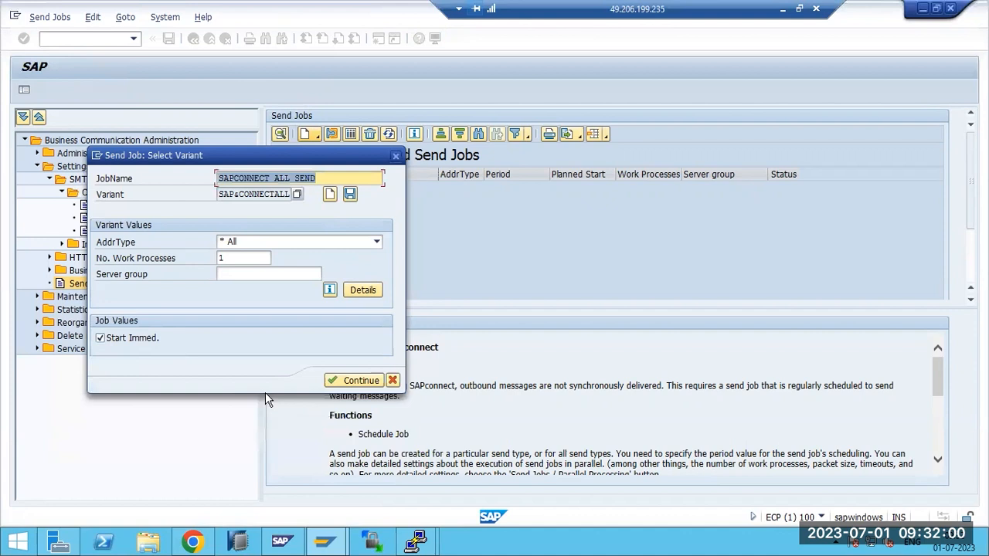
left_click(335, 378)
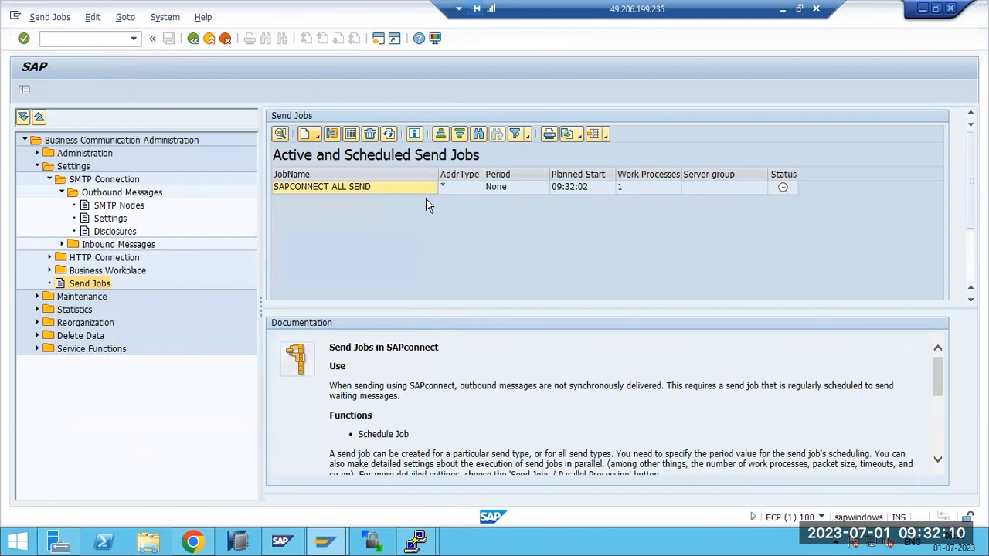
left_click(389, 135)
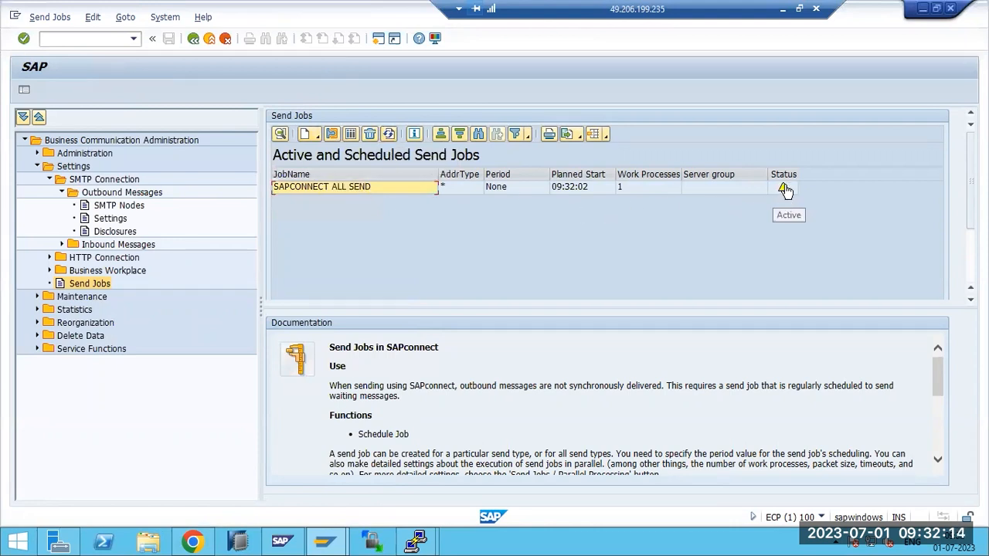
left_click(391, 133)
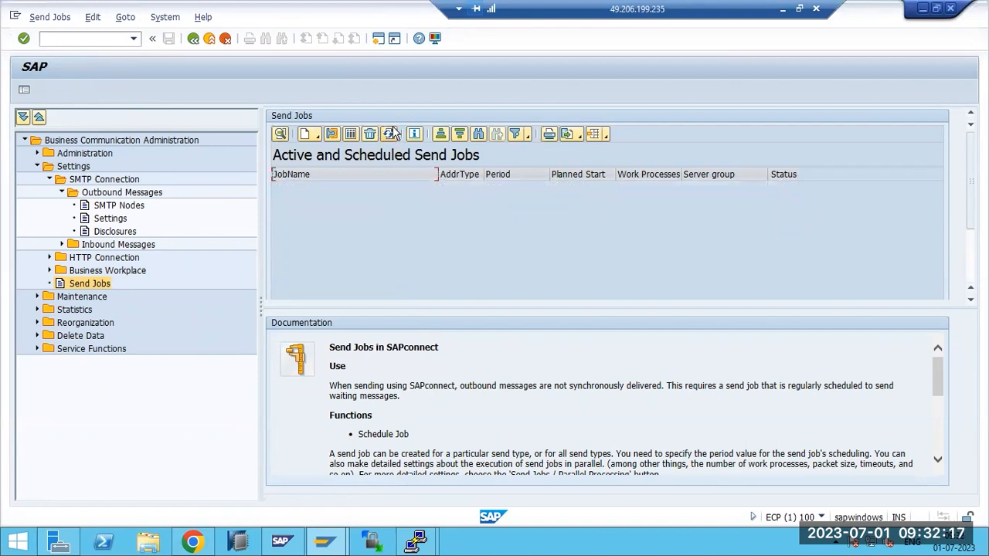
Schedule an all-address-types send job with its period set to 5 minutes
left_click(307, 136)
left_click(345, 247)
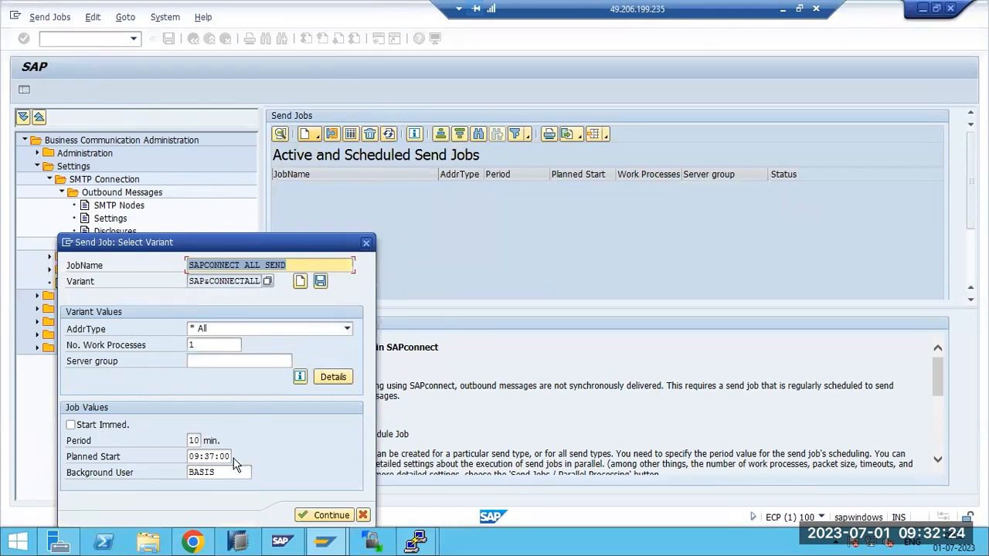
left_click(194, 441)
double_click(193, 440)
type("5")
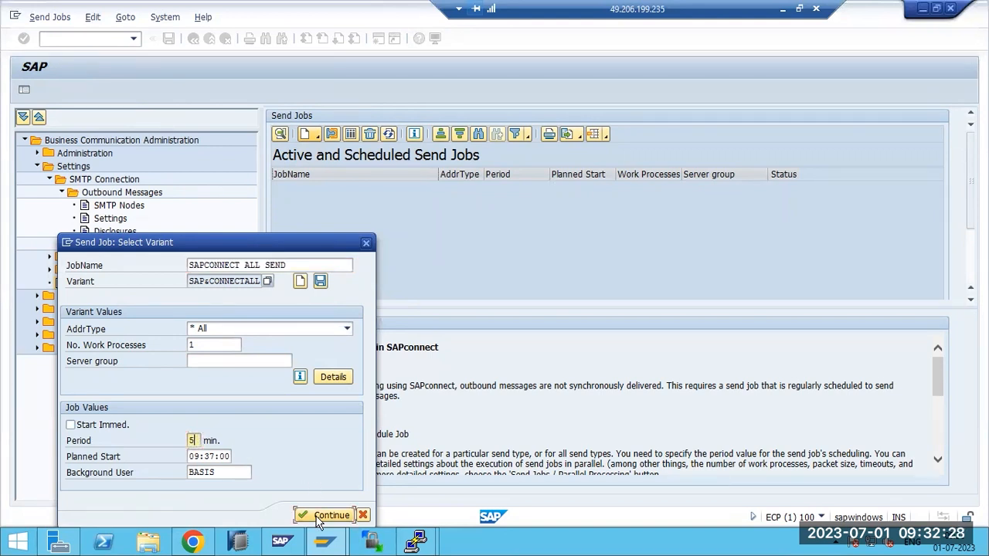
left_click(324, 515)
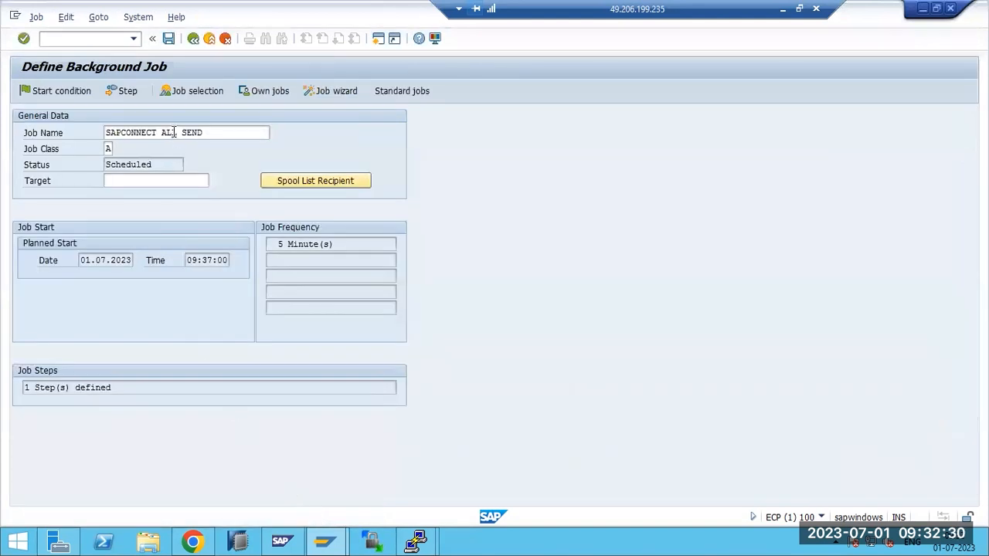
Save the background job, then go to user maintenance with /nSU01
key("ctrl+s")
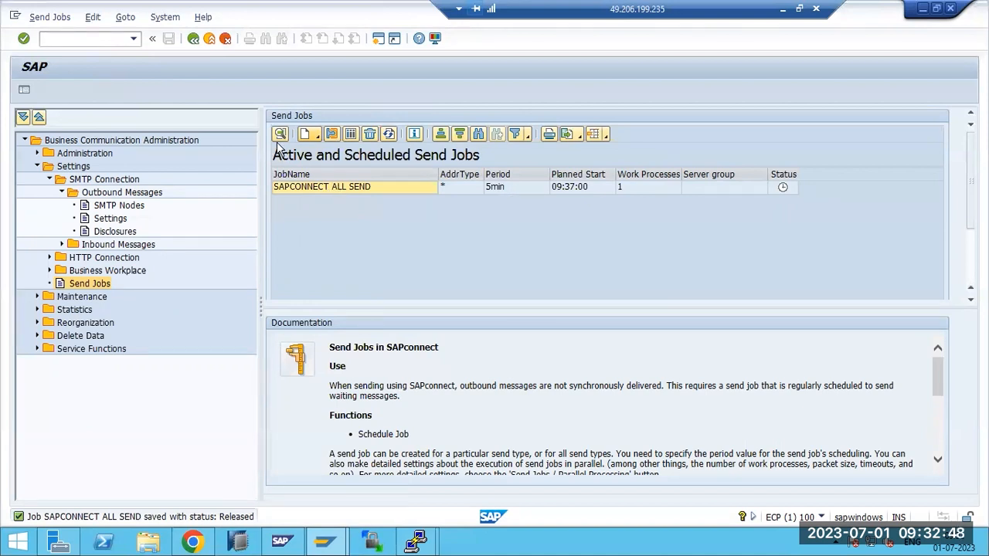
type("nsu01")
key("Return")
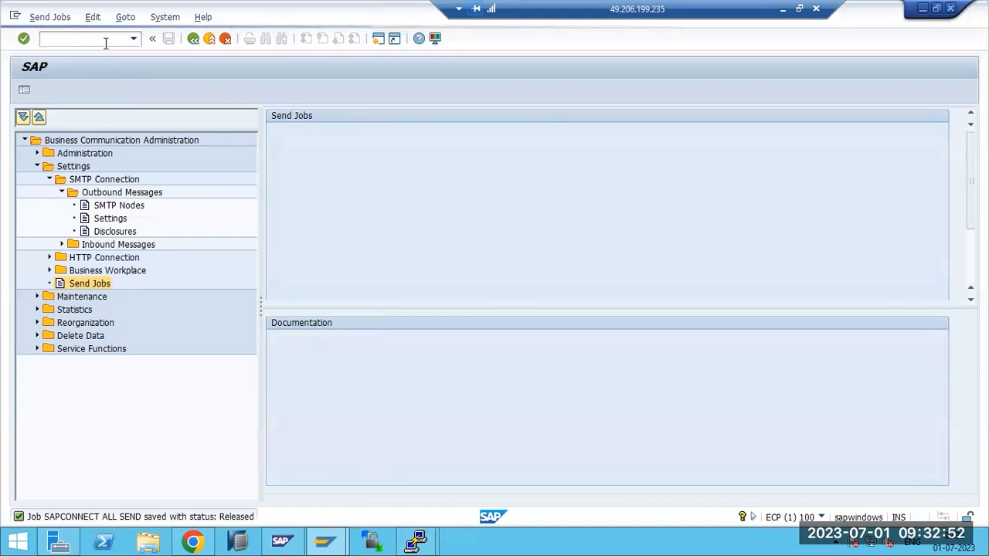
Enter the user's e-mail address in BASIS's address data and save it
type("basis")
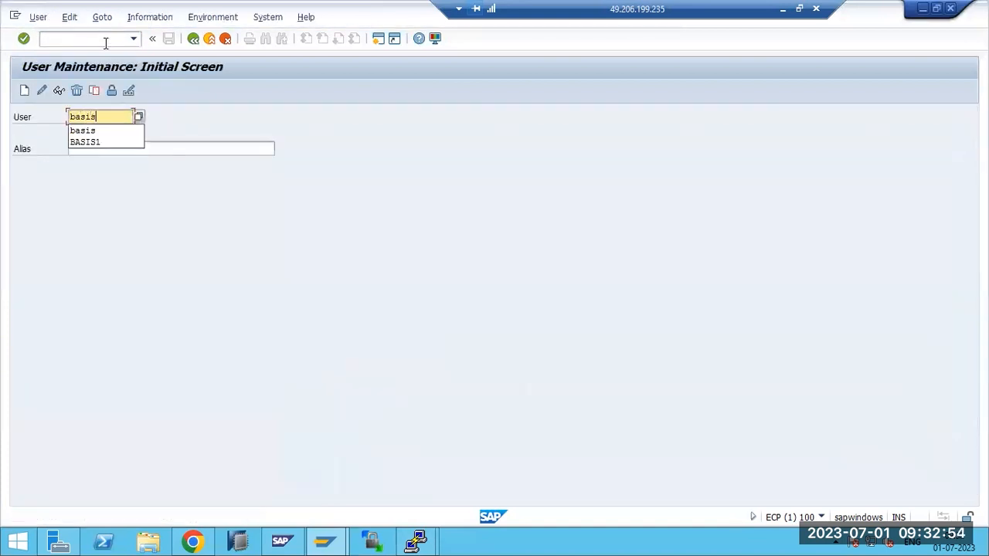
left_click(43, 92)
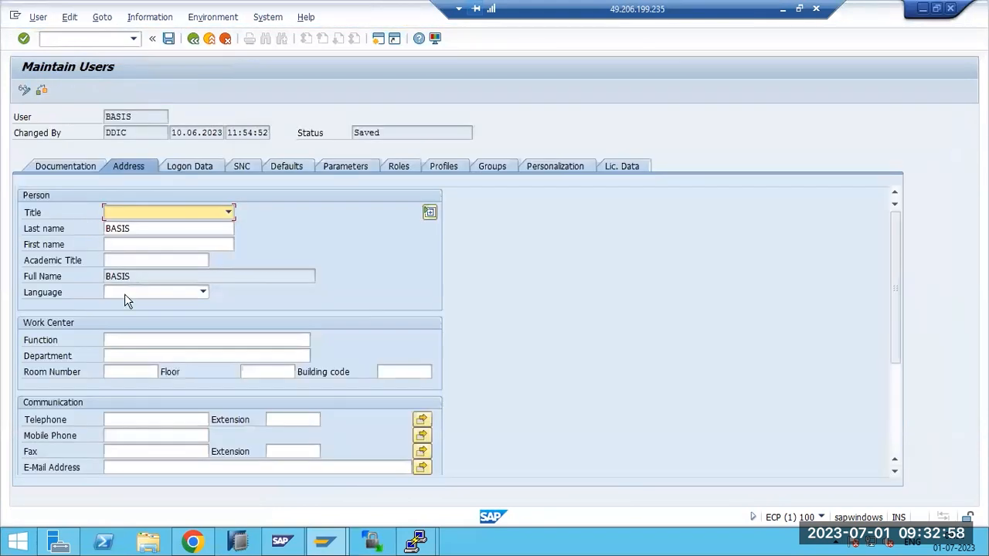
left_click(131, 466)
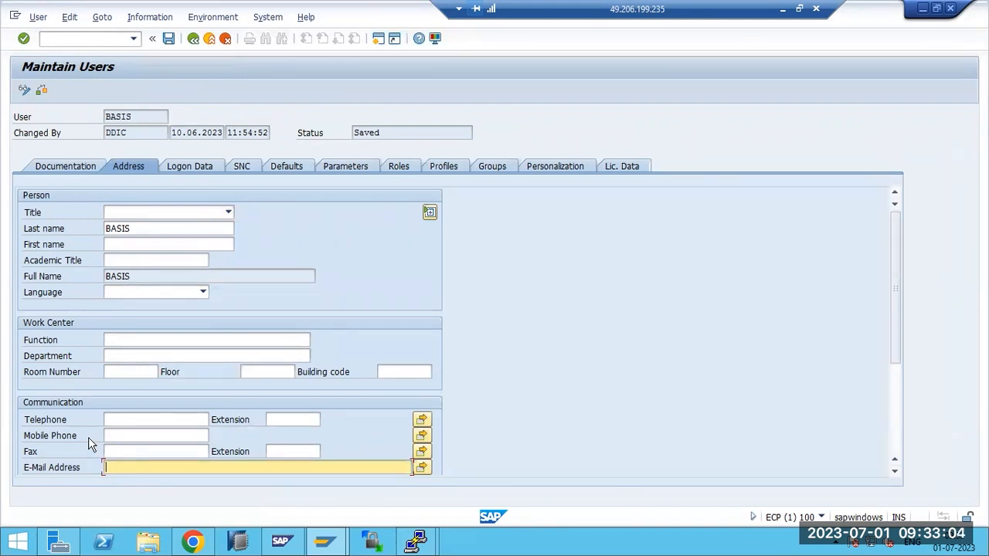
double_click(143, 121)
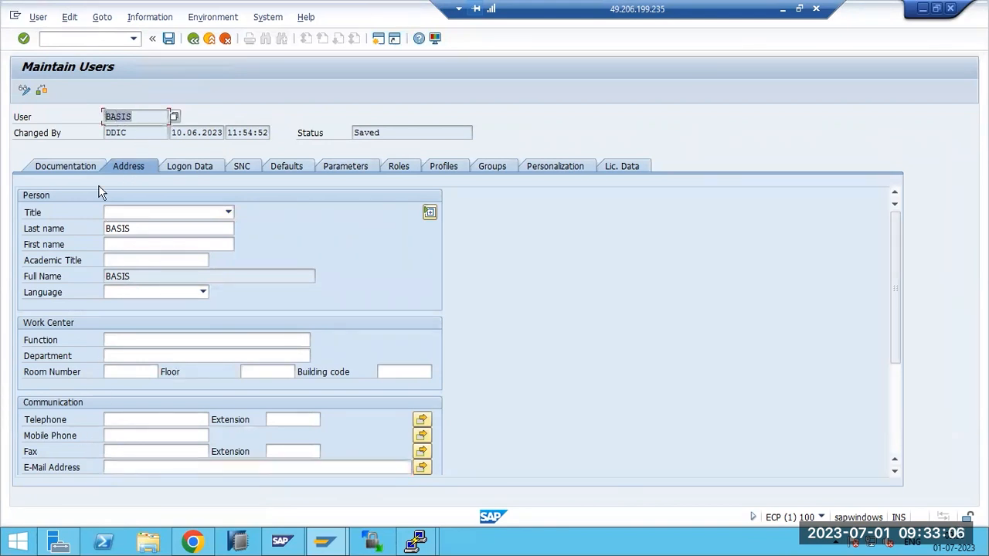
left_click(118, 469)
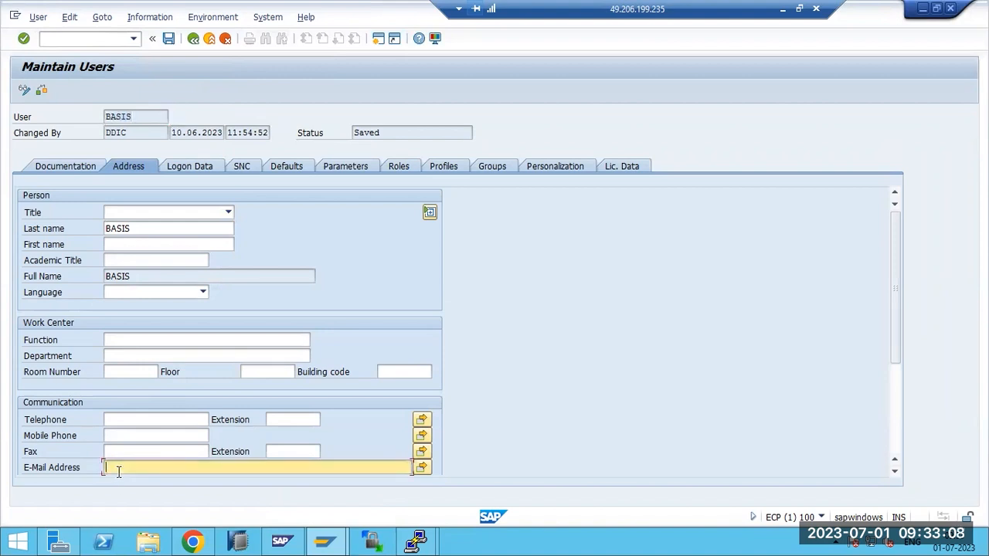
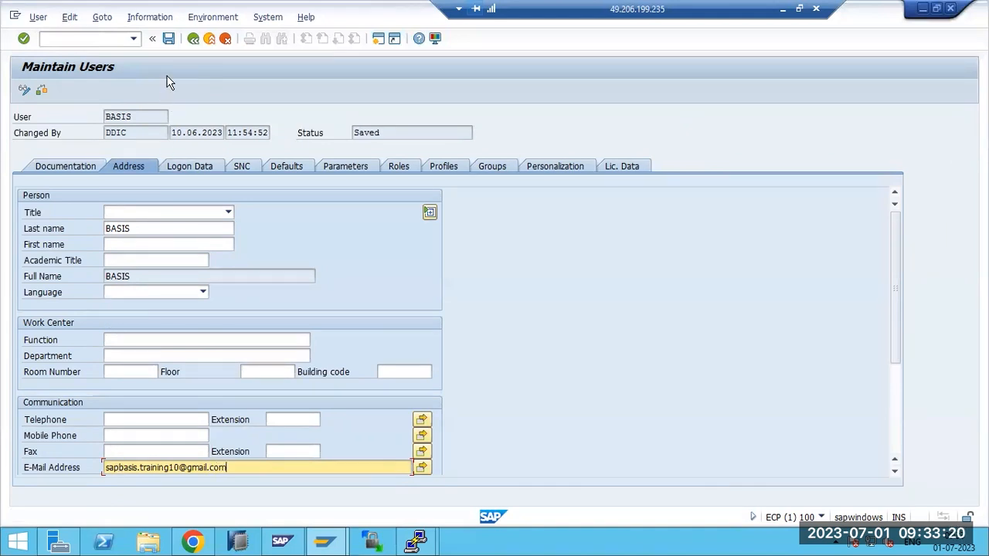
key("ctrl+s")
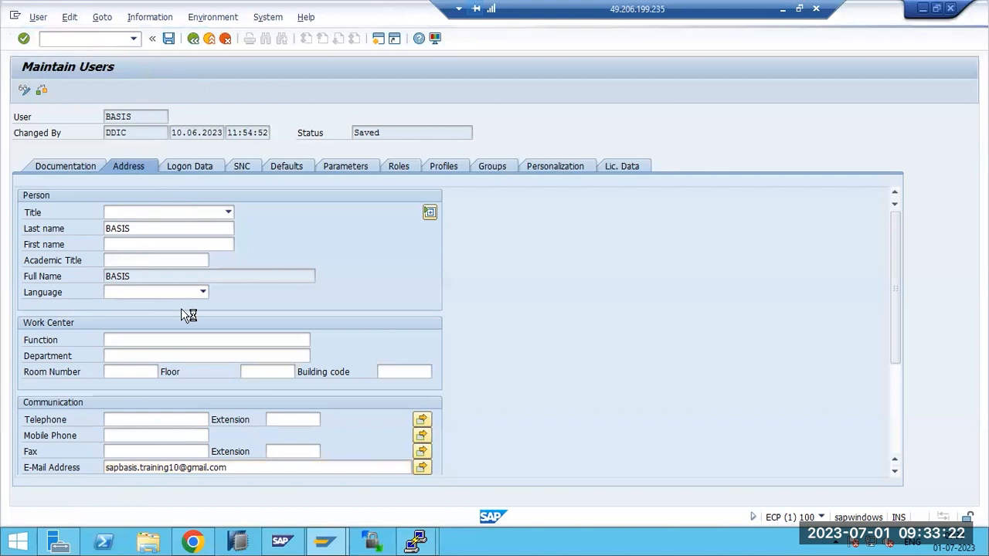
Display user BASIS twice to verify the saved e-mail address, then minimize the SAP session
left_click(60, 91)
left_click_drag(239, 468, 91, 467)
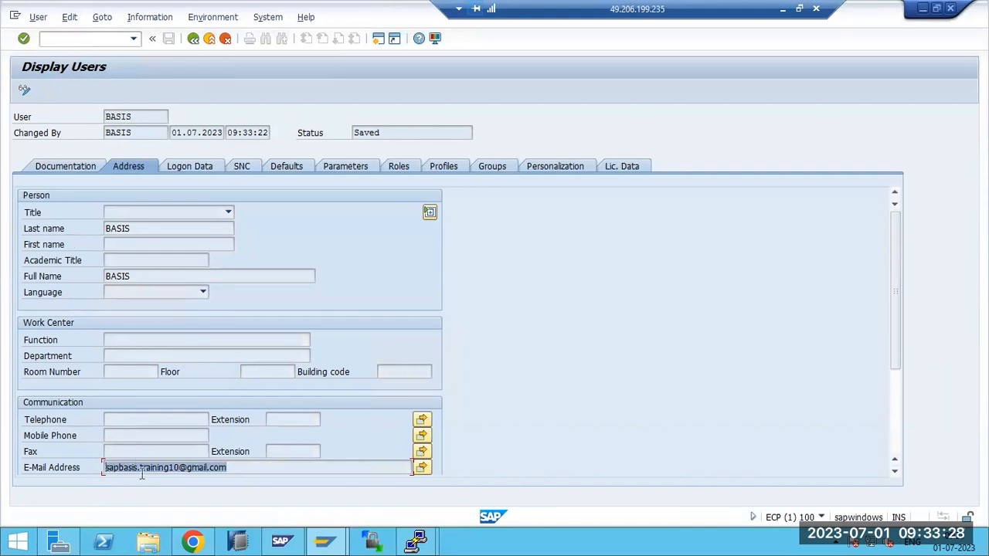
key("F3")
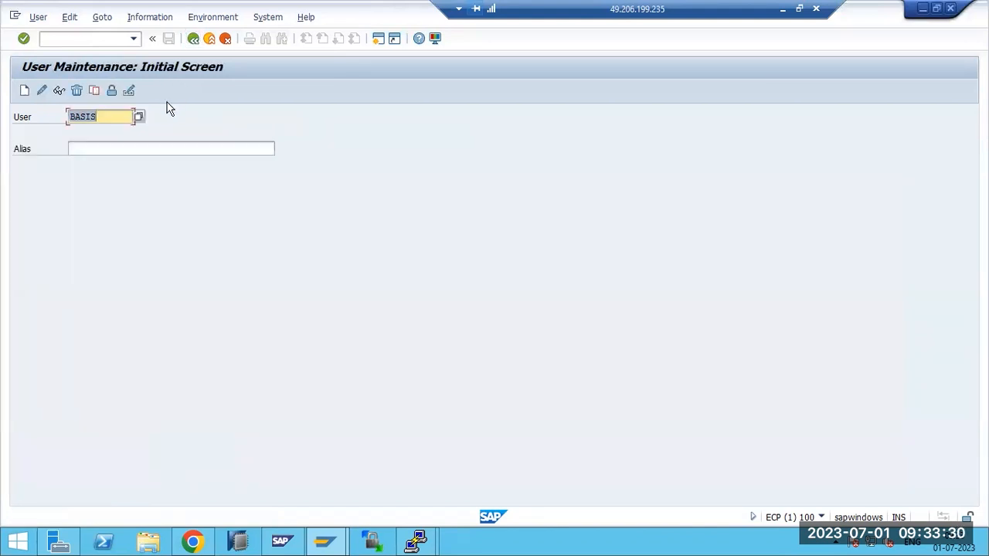
left_click(60, 91)
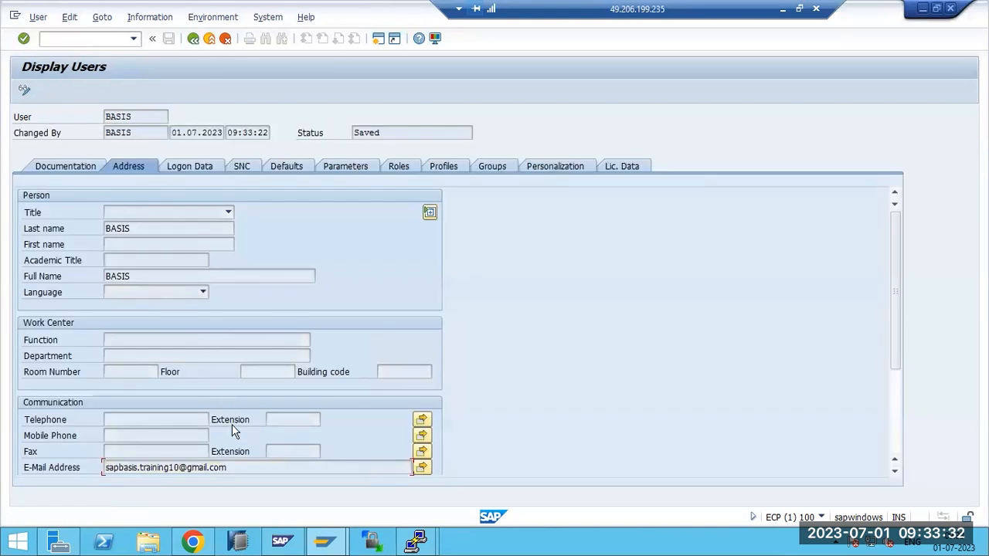
left_click_drag(258, 466, 90, 457)
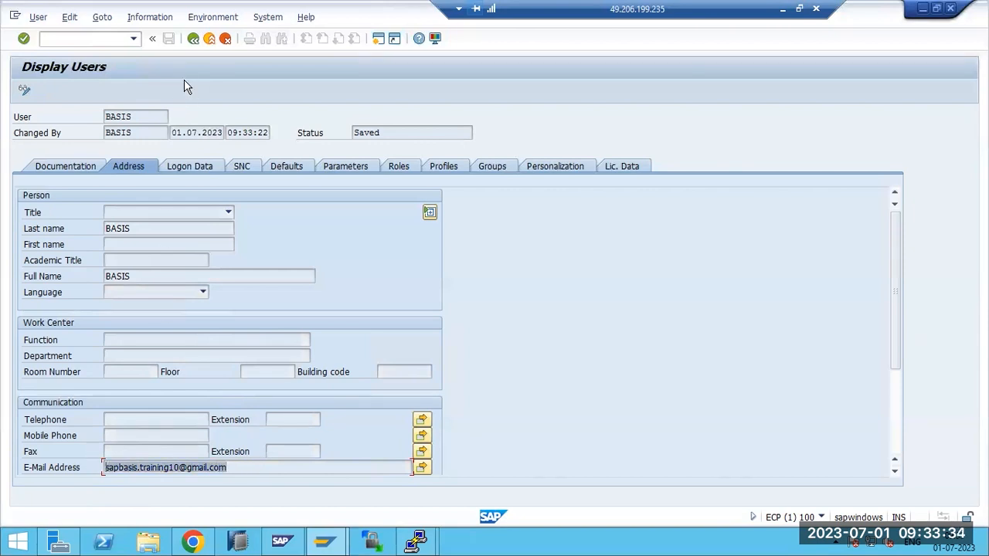
key("F3")
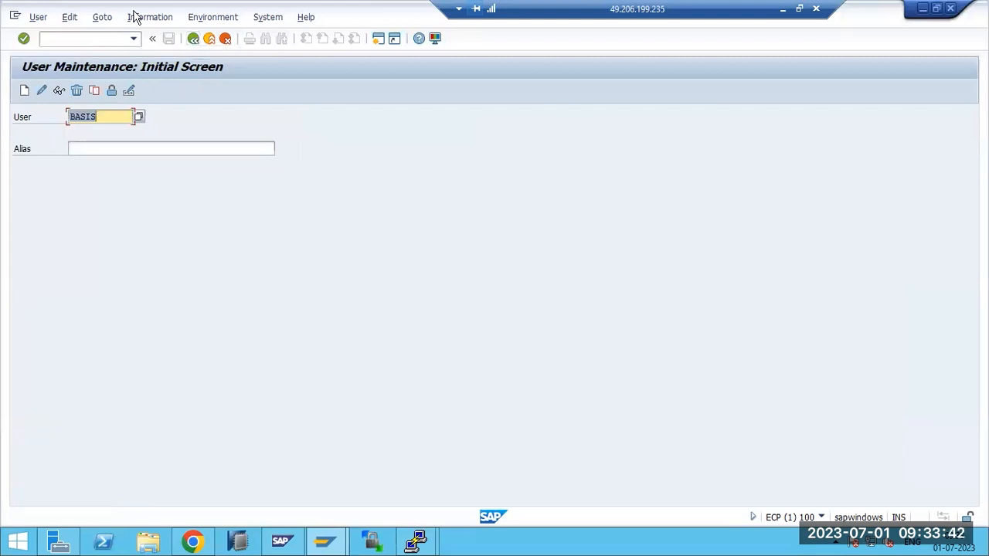
left_click(780, 11)
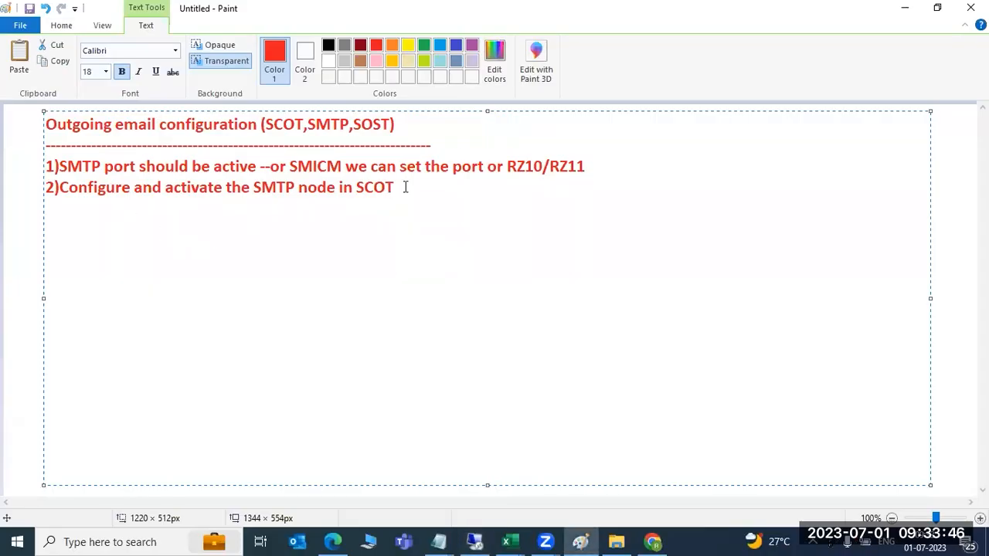
Add the note line '3)activate the SAPCONNECT service in SICF' and return to SAP
key("Return")
type("3)acti")
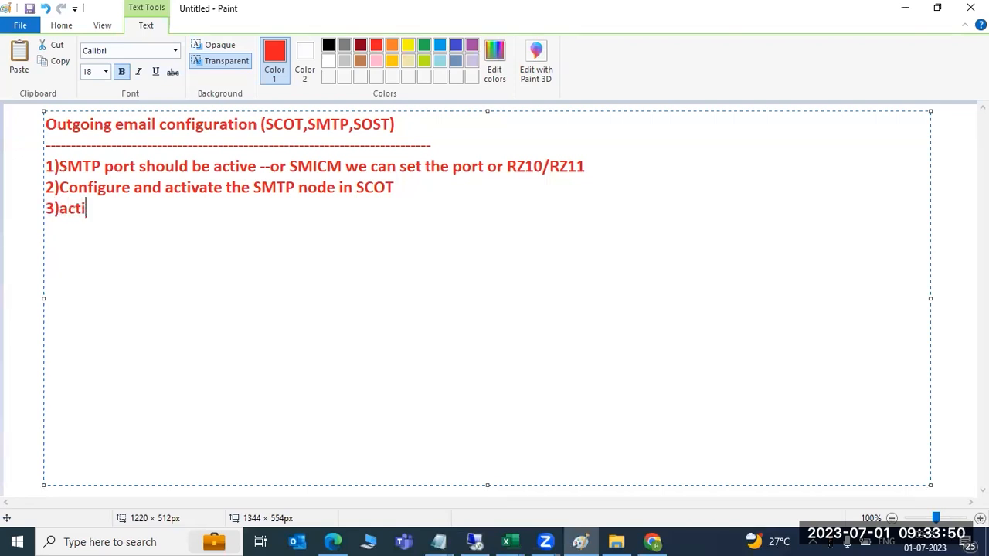
type("vate the ")
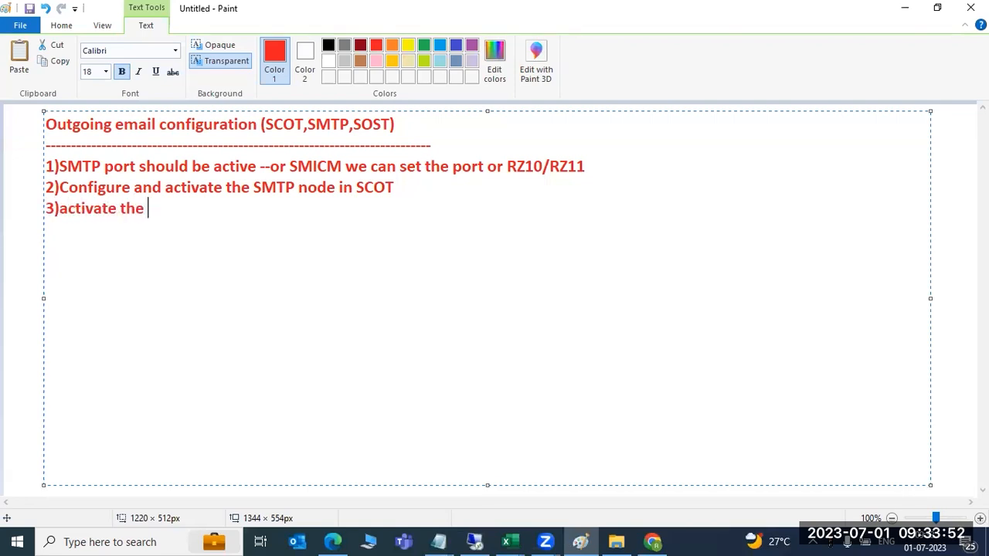
type("SAPCON")
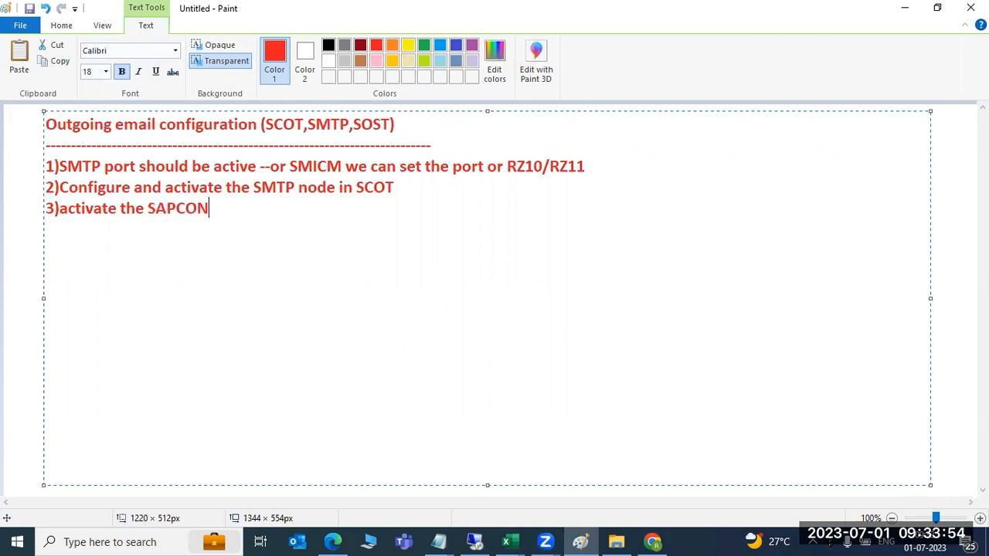
type("NECT servic")
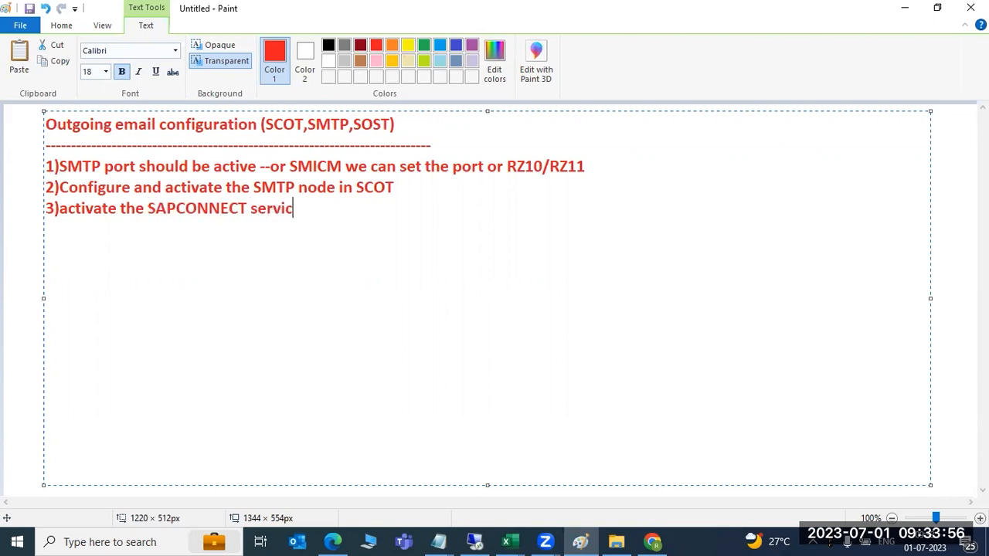
type("e in SICF")
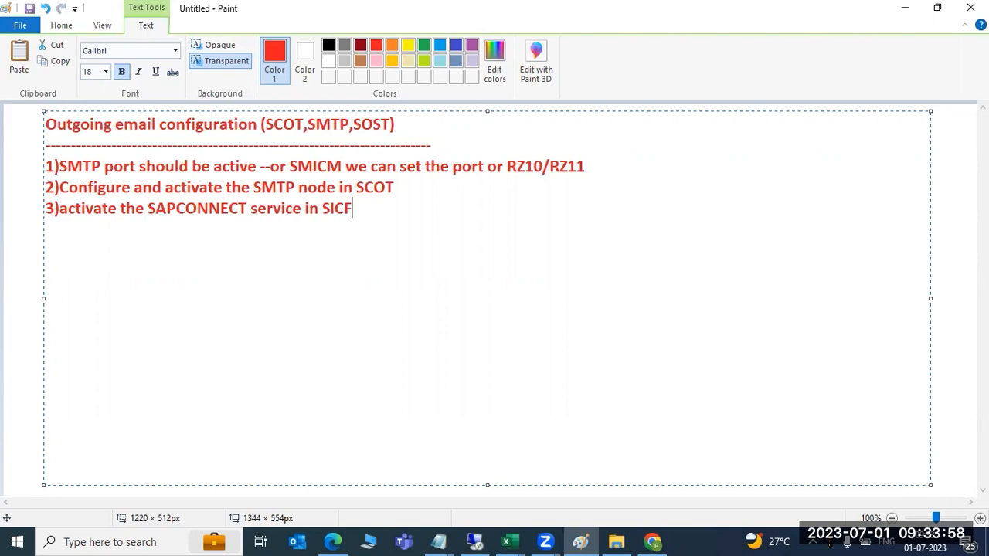
left_click(476, 543)
Run /nSICF and execute it to list default_host and the SAPconnect service
left_click(84, 41)
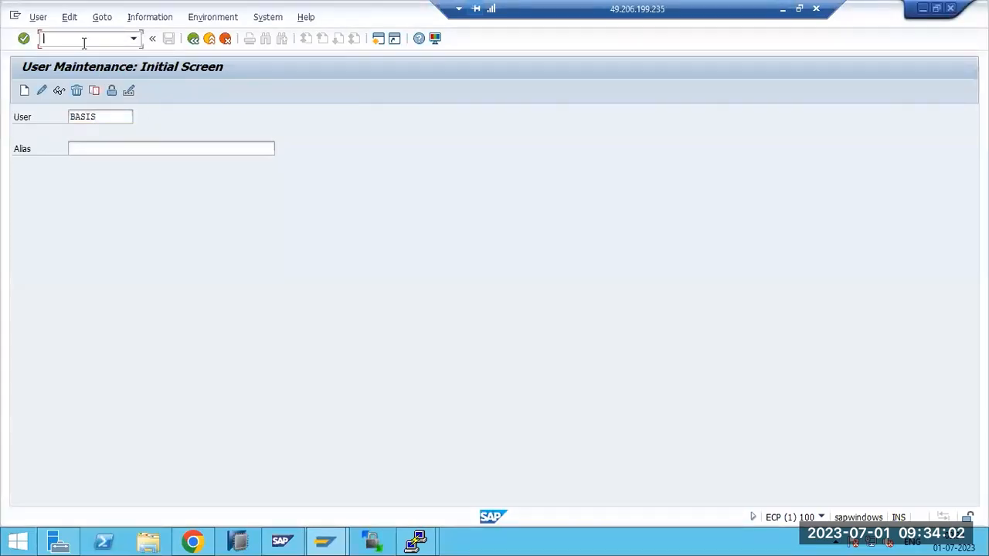
type("/nsicf")
key("Return")
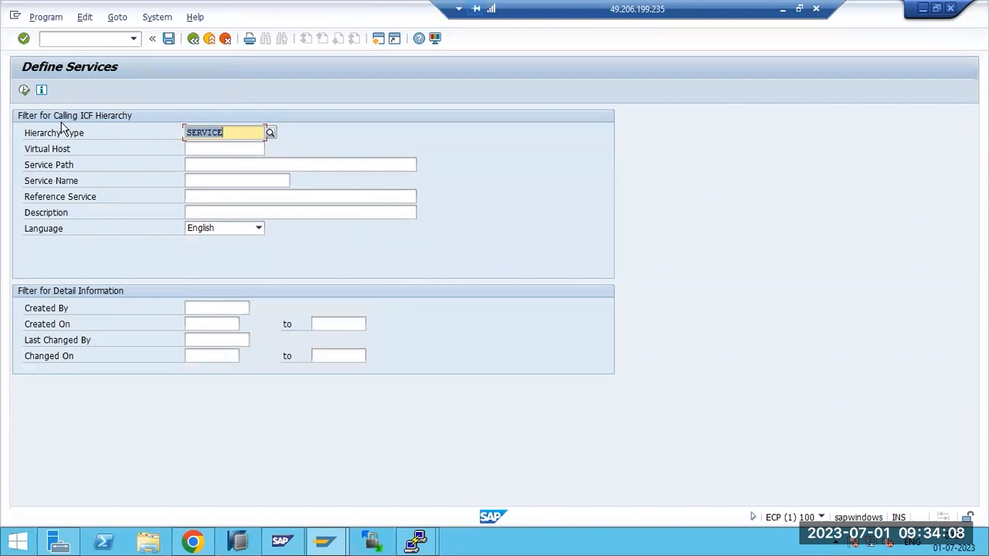
left_click(24, 91)
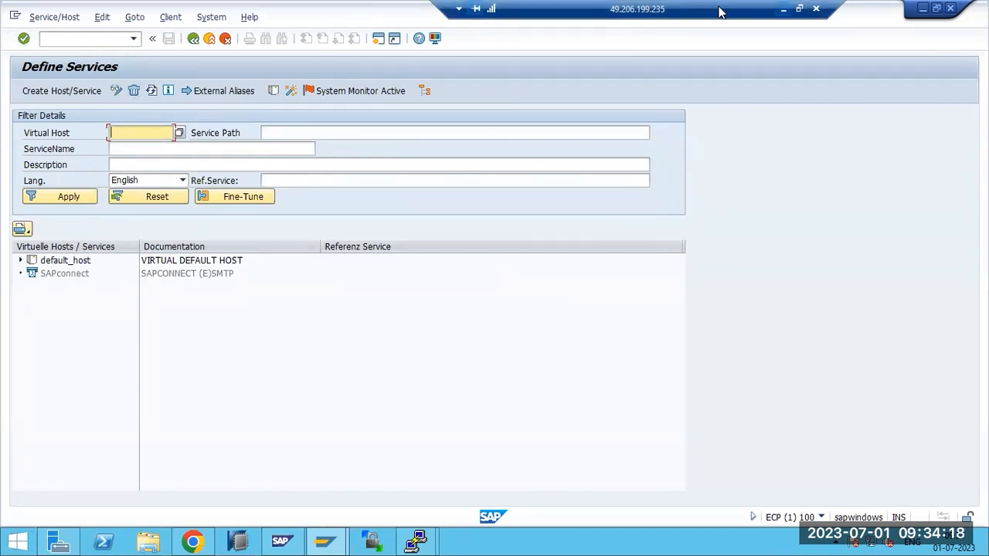
left_click(784, 10)
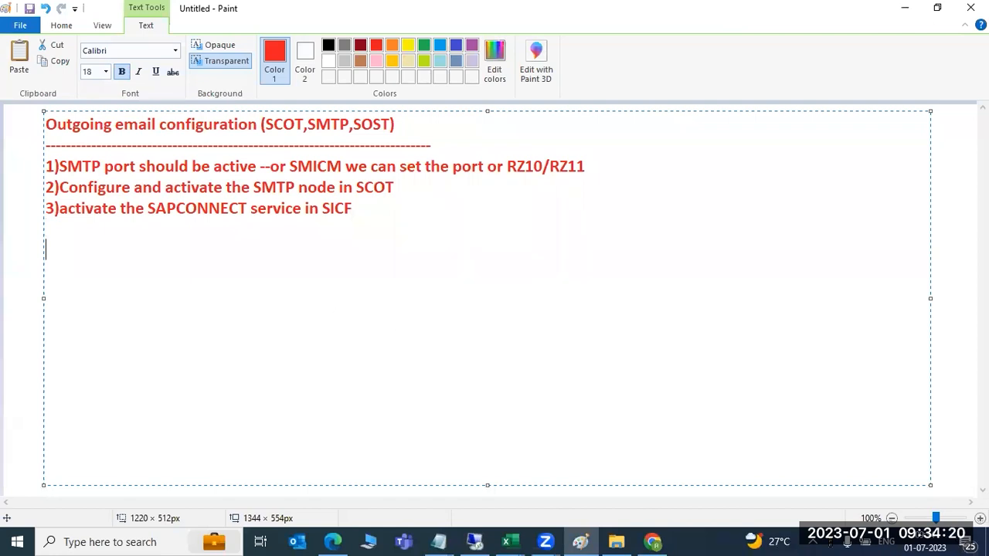
Note 'SICF - forthe activation of the services in SAP' with 'SMICM' on the line below
type("SICF")
key("Return")
type("SMICM")
left_click(75, 271)
type("-")
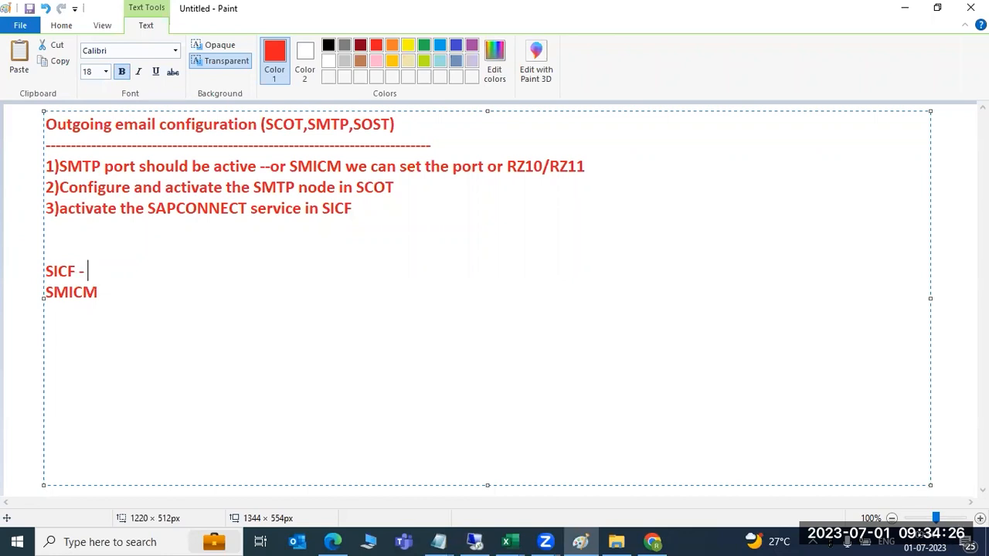
type(" forthe activatio")
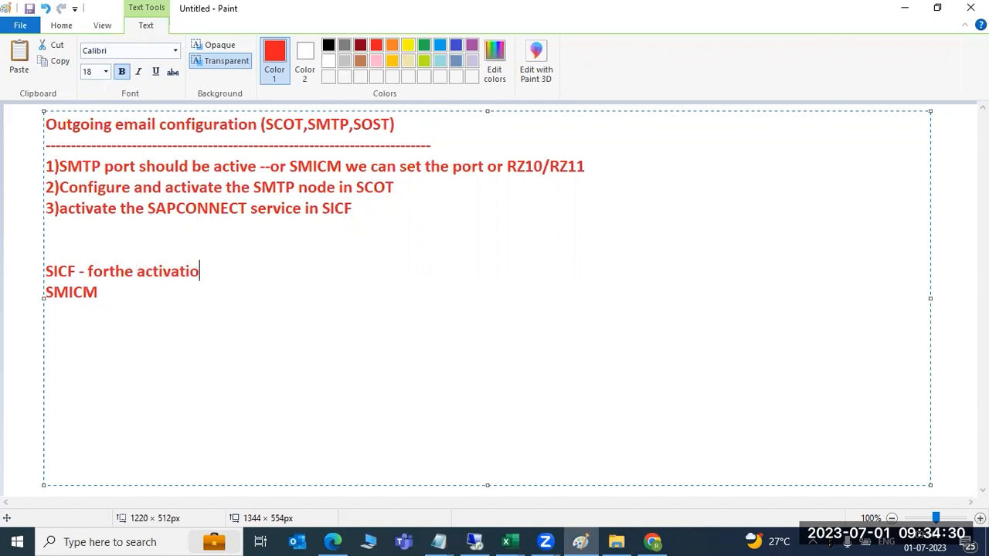
type("n of the ser")
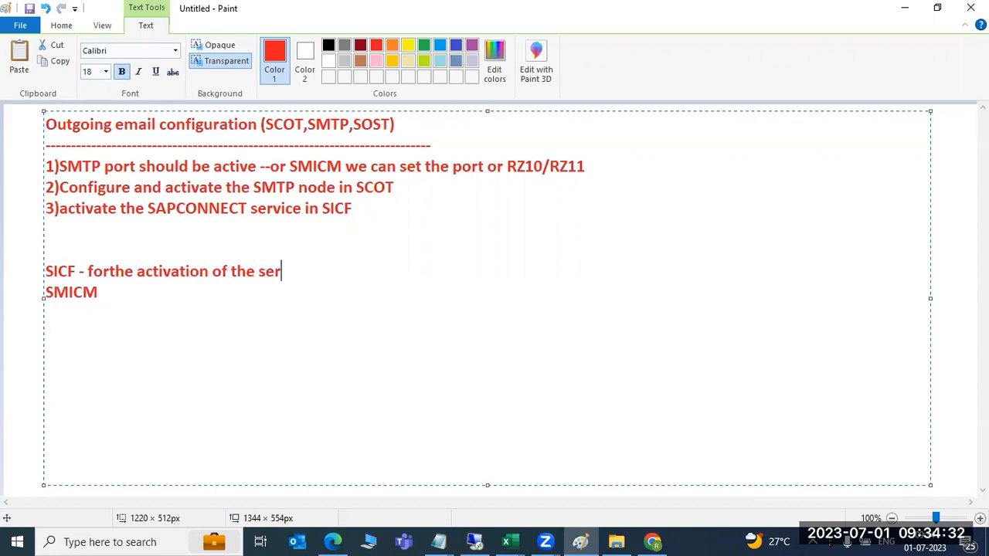
type("vices in SAOP")
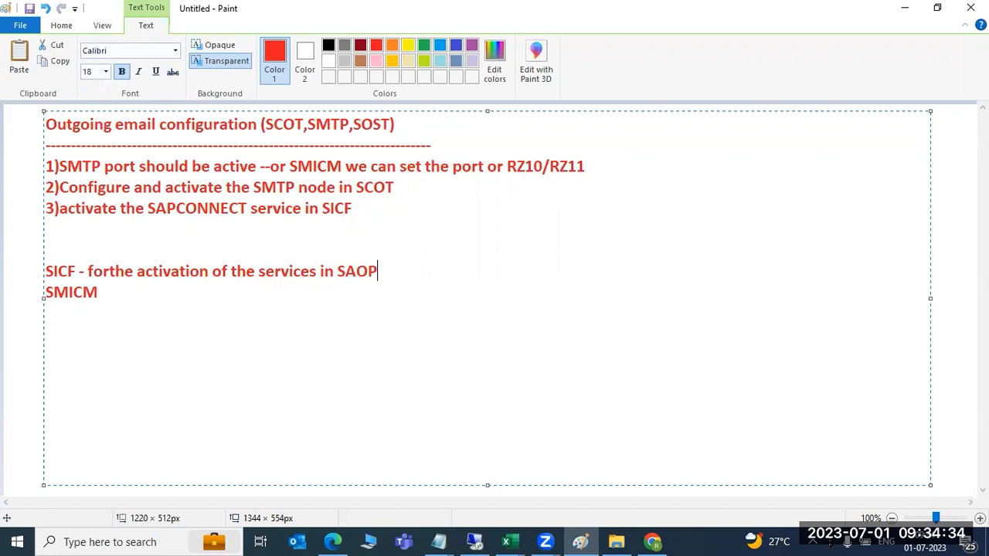
key("BackSpace")
Finish 'SAP' in the note, then load irctc.co.in in a new Chrome tab
type("P")
left_click(653, 541)
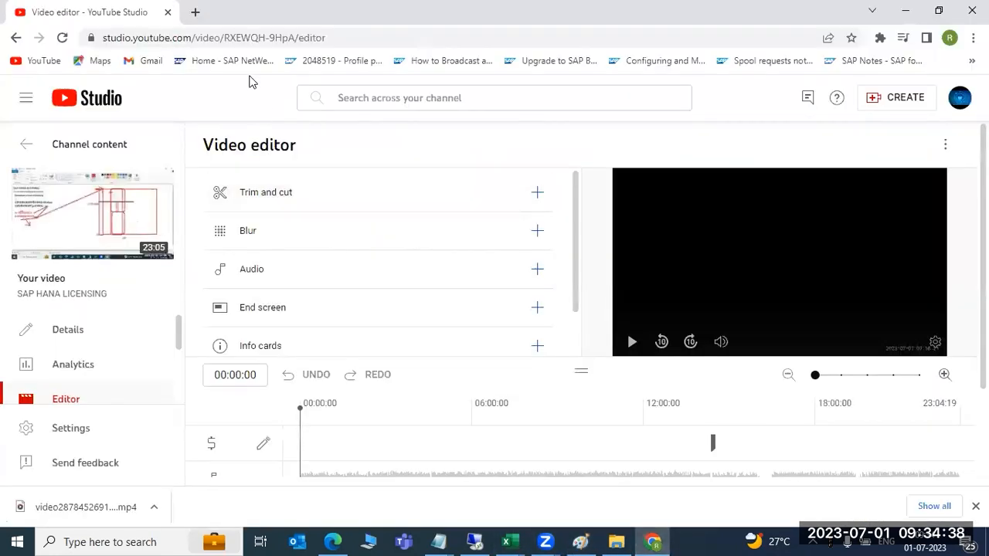
left_click(193, 9)
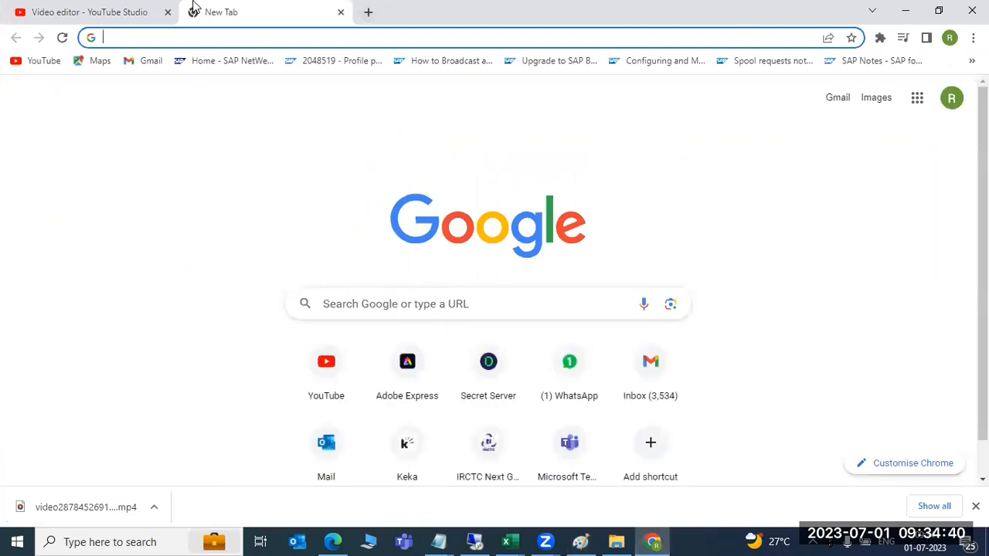
type("irctc")
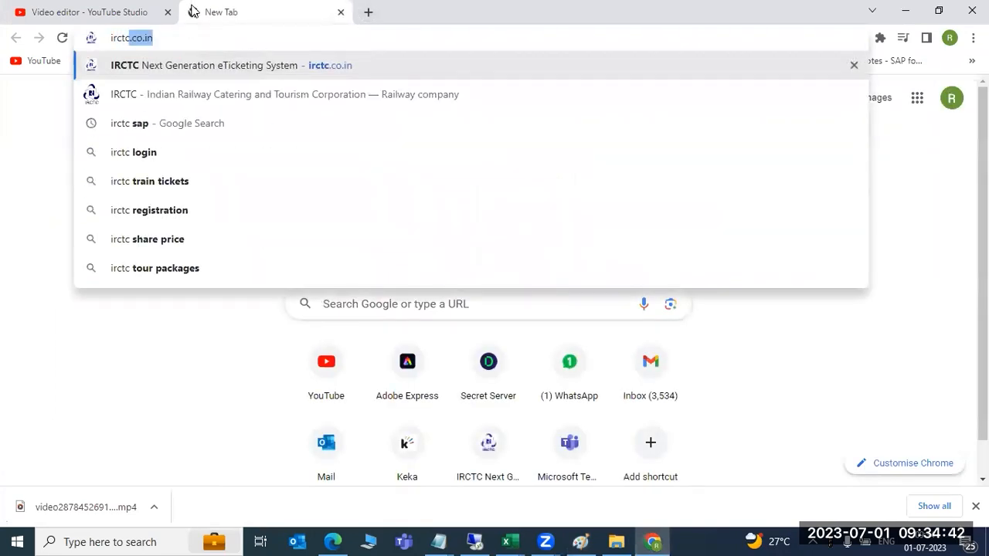
key("Return")
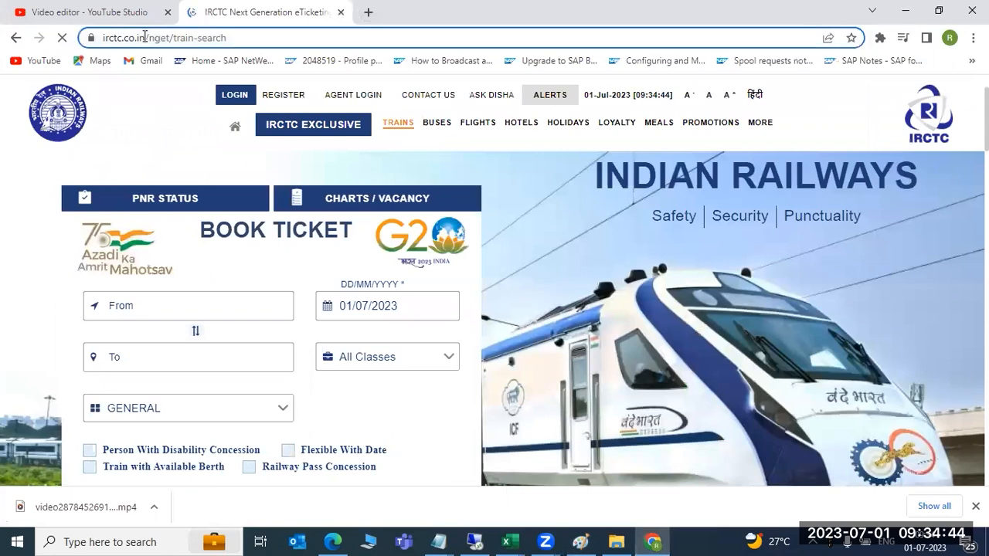
Highlight the site, nget and train-search parts of the IRCTC URL
left_click_drag(145, 37, 101, 37)
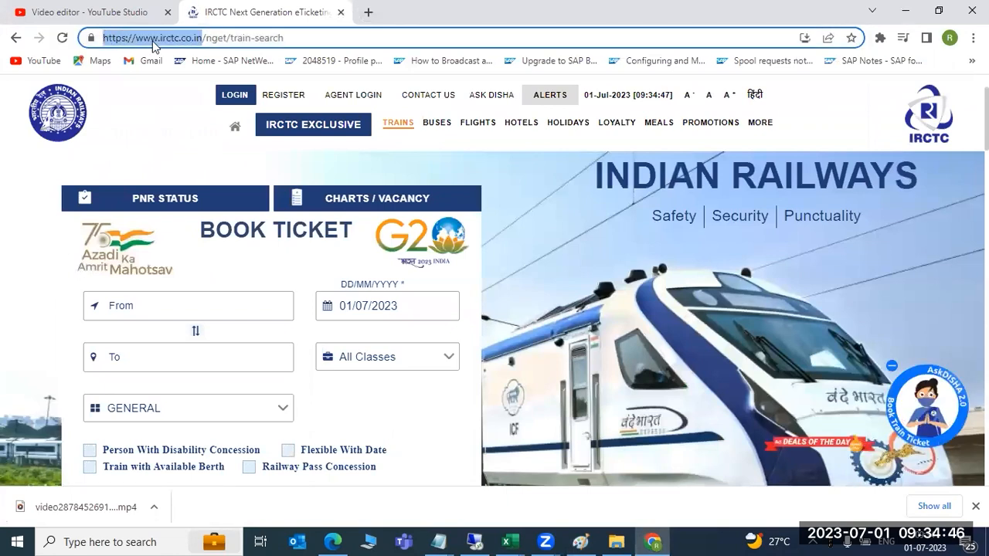
key("Right")
key("Right")
key("shift+Right")
key("shift+Right")
key("shift+Right")
key("shift+Right")
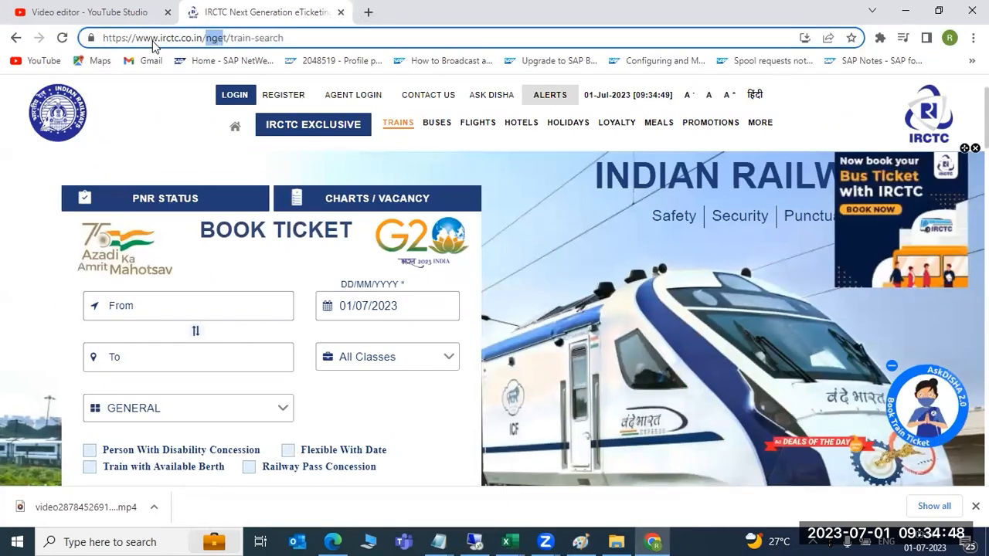
key("Right")
key("Right")
key("shift+Right")
key("shift+Right")
key("shift+Right")
key("shift+Right")
key("shift+Right")
key("shift+Right")
key("shift+Right")
key("shift+Right")
key("shift+Right")
key("shift+Right")
key("shift+Right")
key("shift+Right")
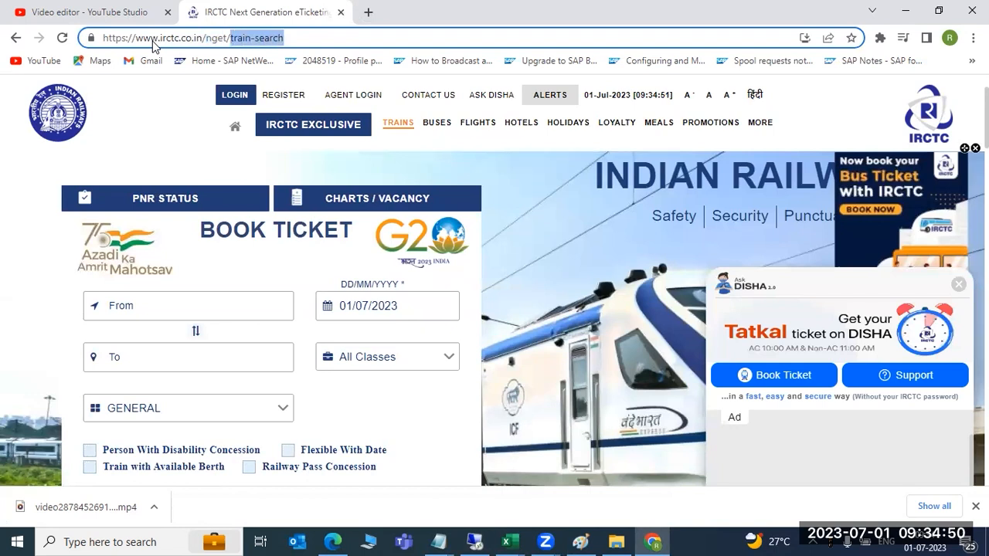
key("Right")
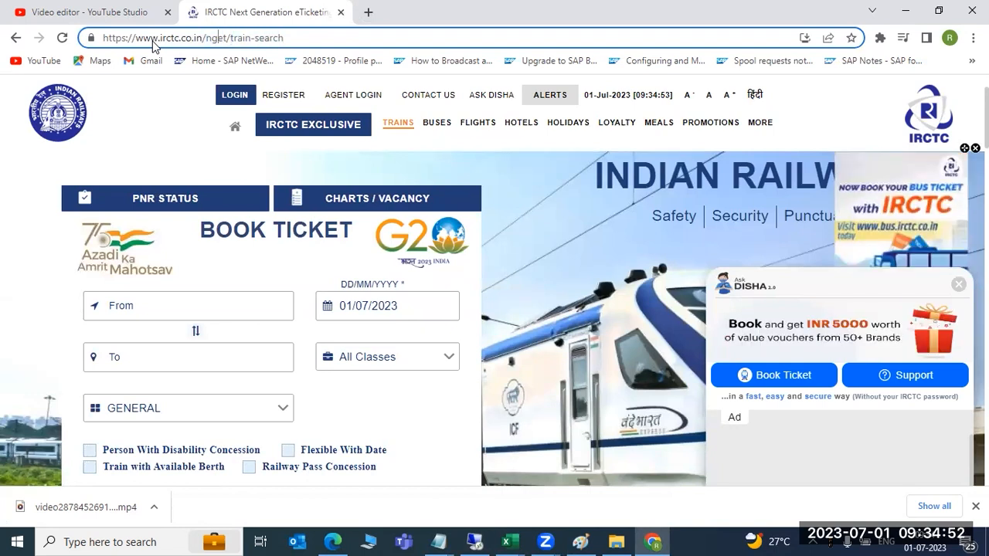
key("shift+Right")
key("shift+Right")
key("shift+Right")
key("shift+Right")
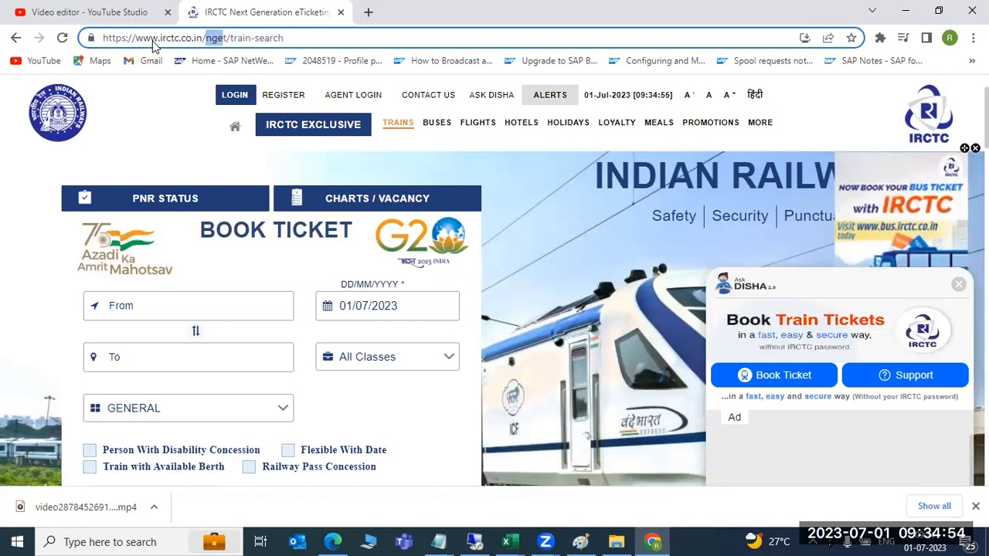
key("shift+Right")
key("shift+Right")
key("shift+Right")
key("shift+Right")
key("shift+Right")
key("shift+Right")
key("shift+Right")
key("shift+Right")
key("shift+Right")
key("shift+Right")
key("shift+Right")
key("shift+Right")
key("shift+Right")
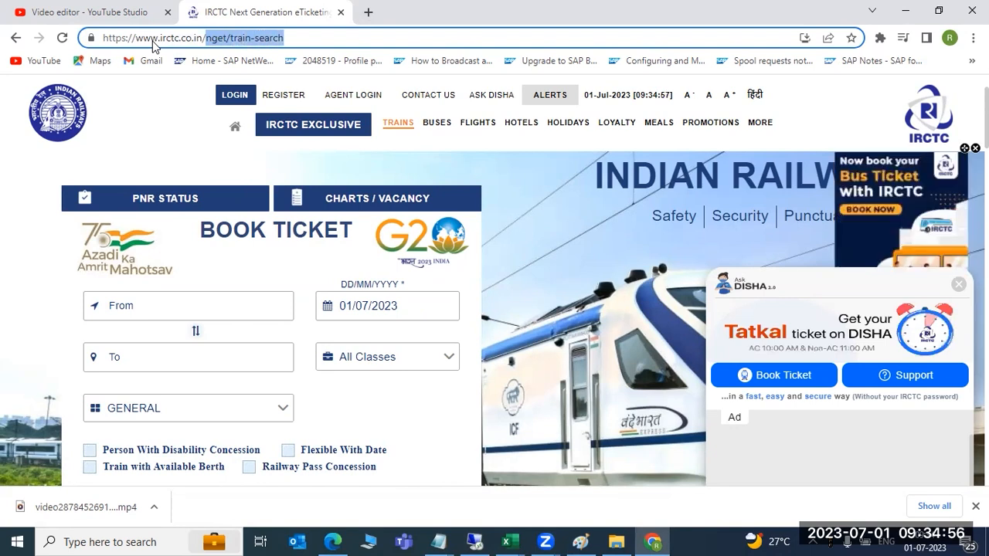
Open the IRCTC Bus and Tourism pages to show their URLs, close both, and return to SAP
left_click(439, 125)
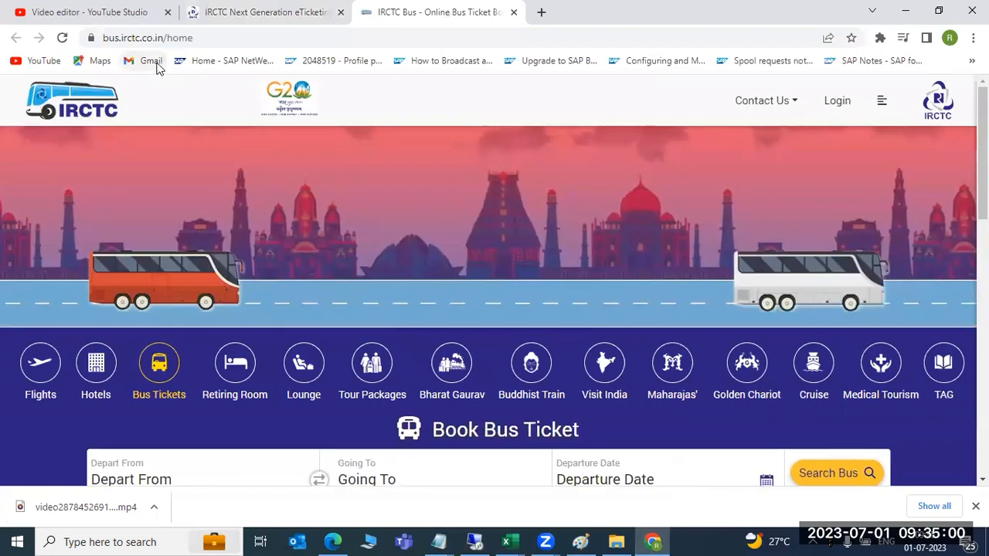
left_click_drag(173, 38, 194, 38)
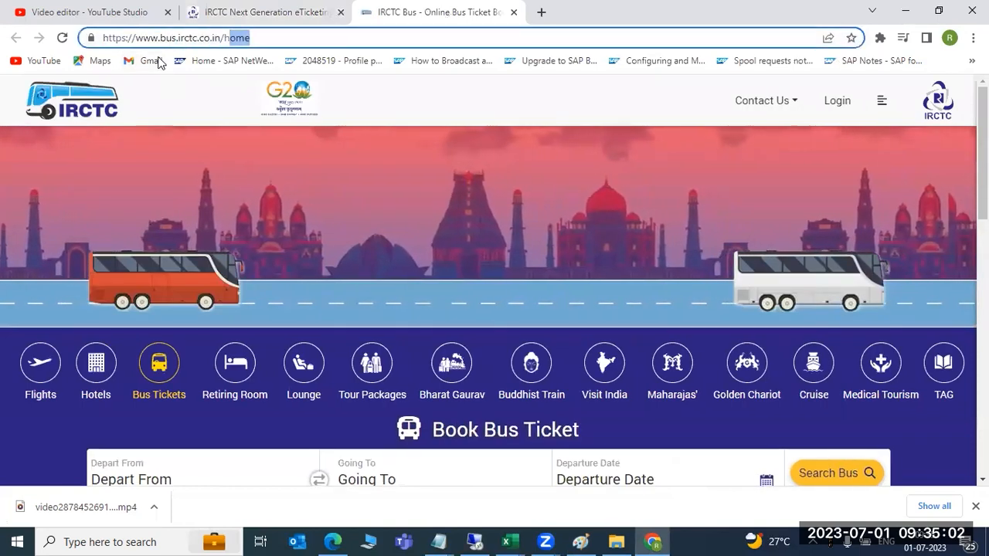
left_click(237, 38)
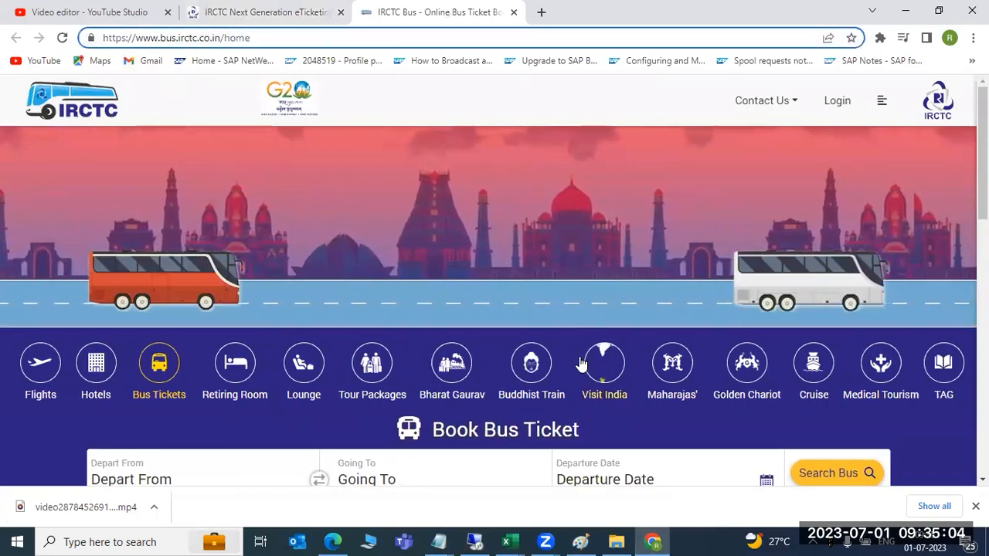
left_click(605, 364)
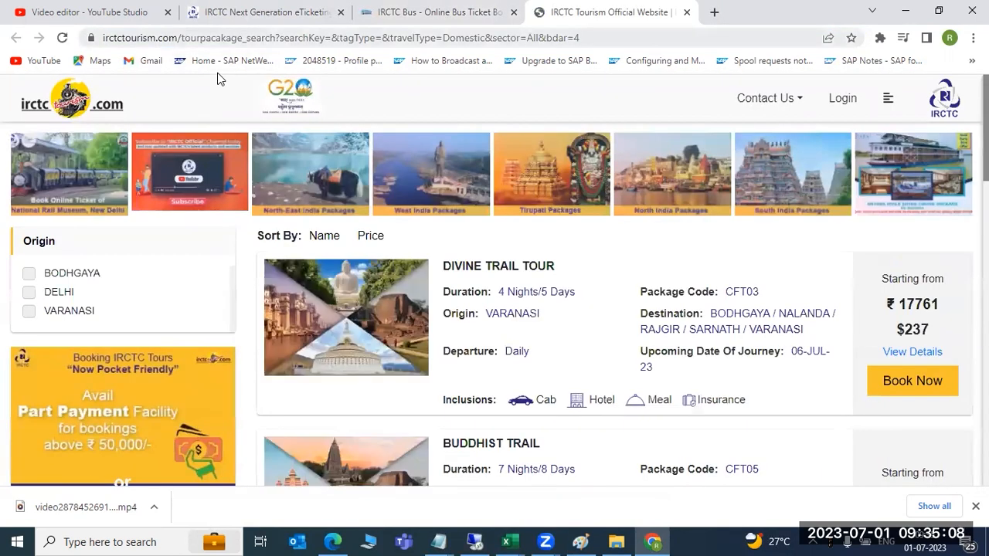
left_click_drag(185, 38, 271, 37)
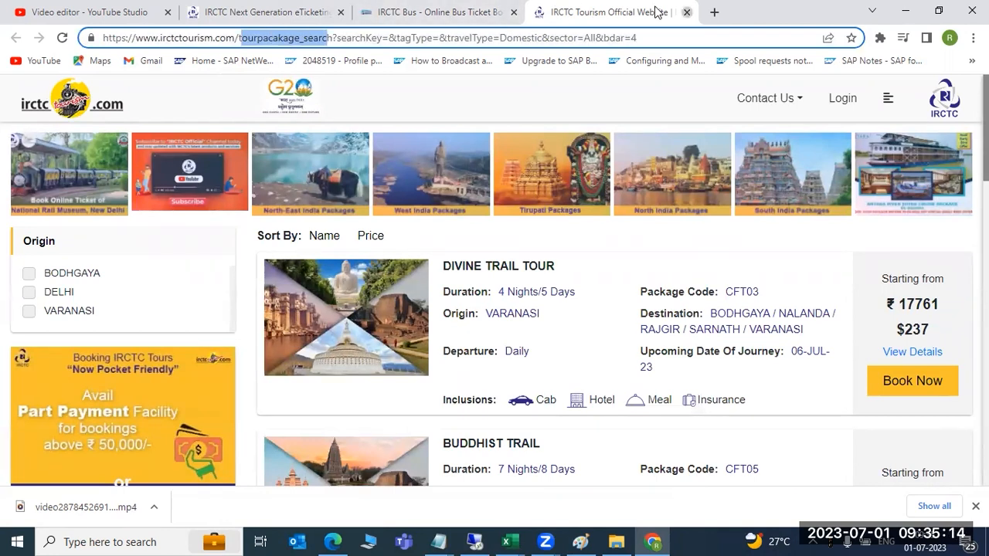
left_click(687, 12)
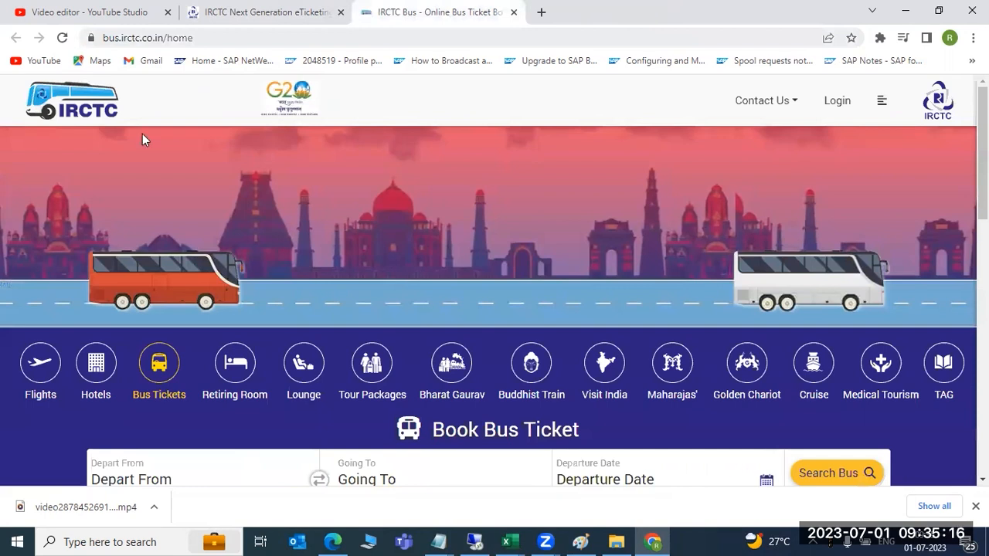
key("ctrl+w")
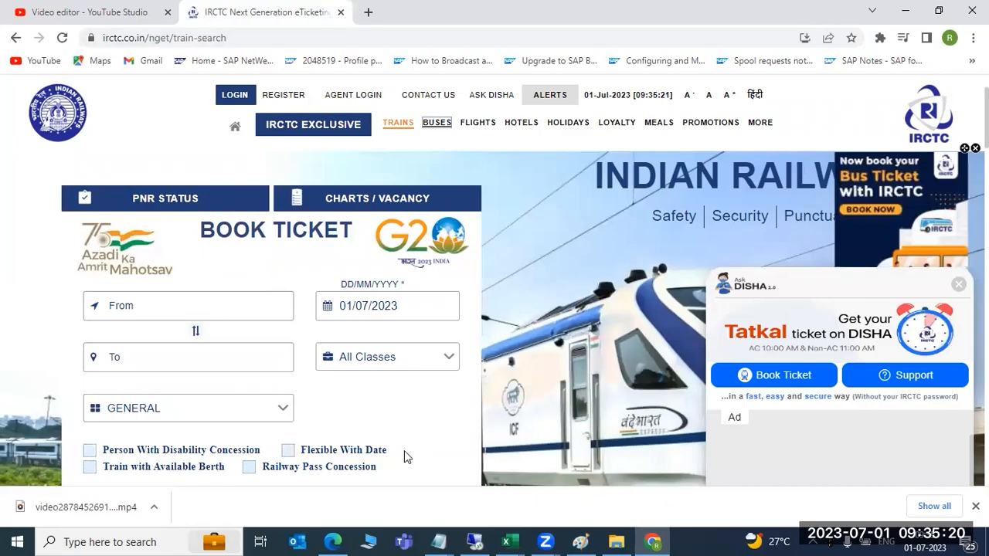
left_click(474, 542)
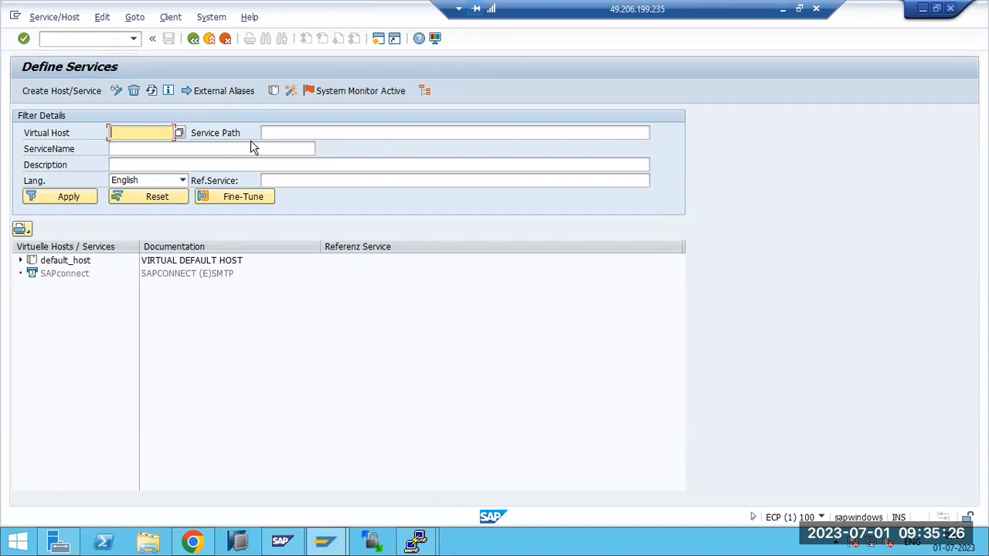
left_click(131, 151)
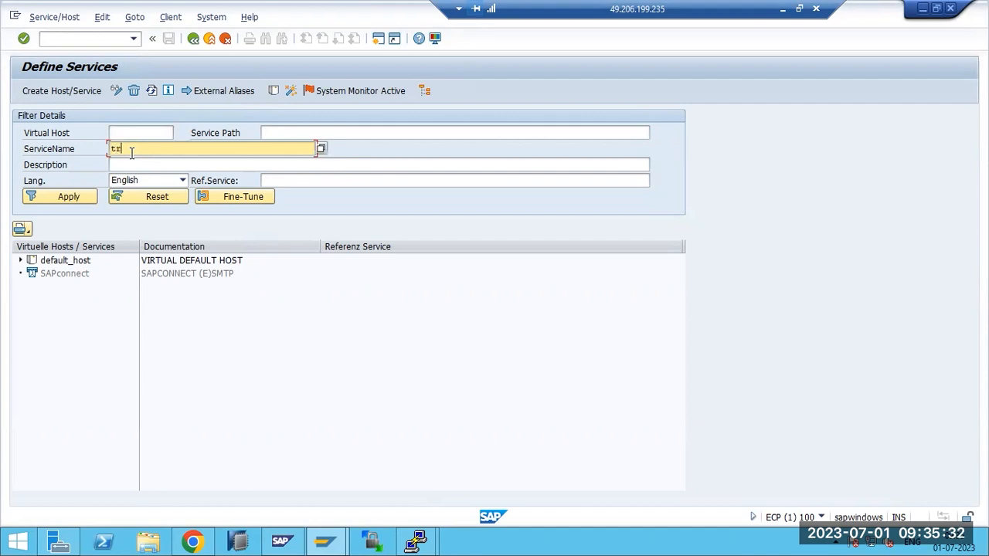
type("_search")
left_click(68, 197)
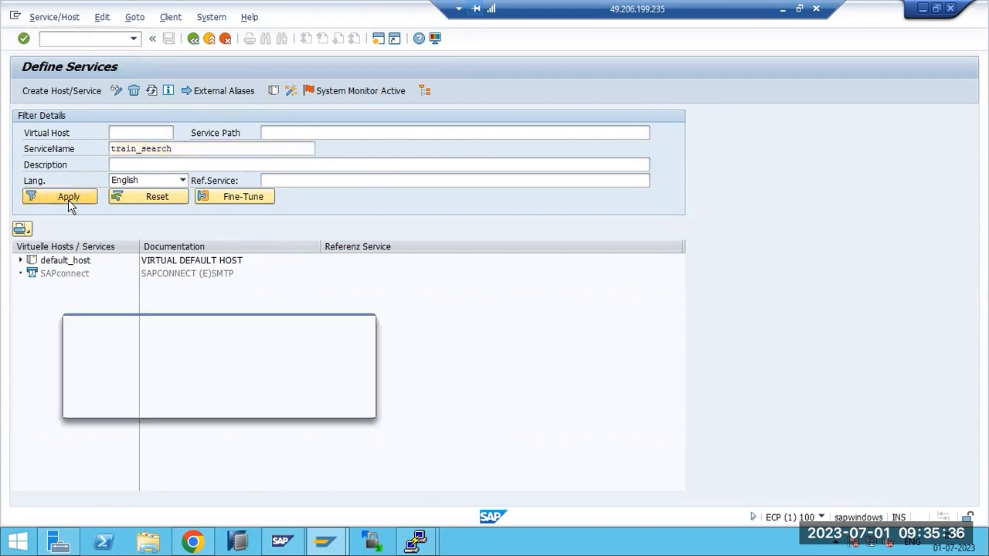
left_click(346, 405)
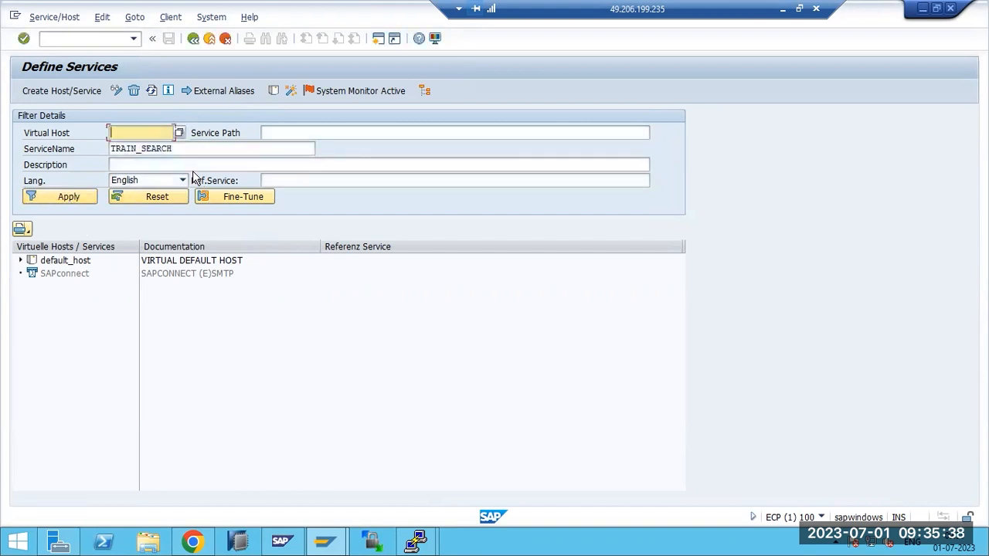
left_click(187, 149)
double_click(188, 149)
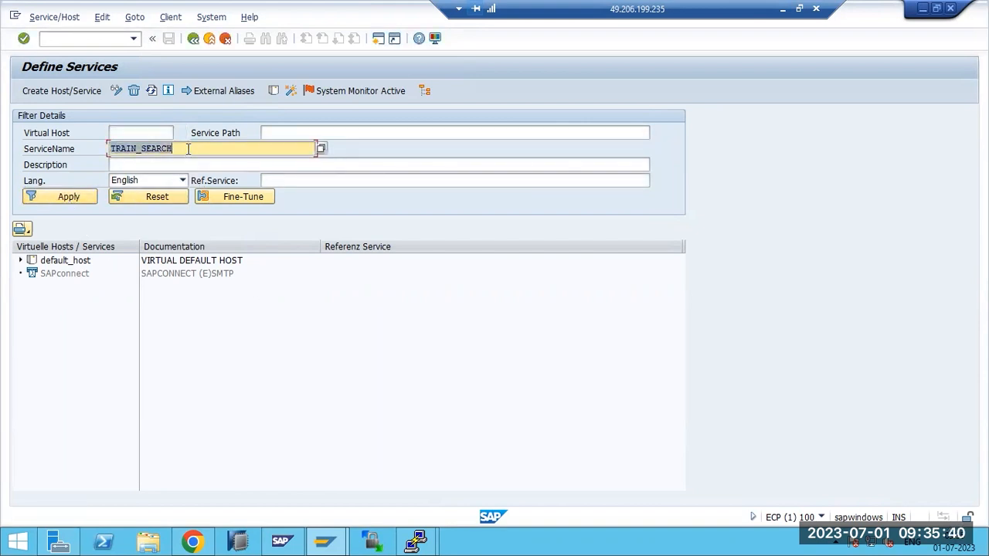
key("BackSpace")
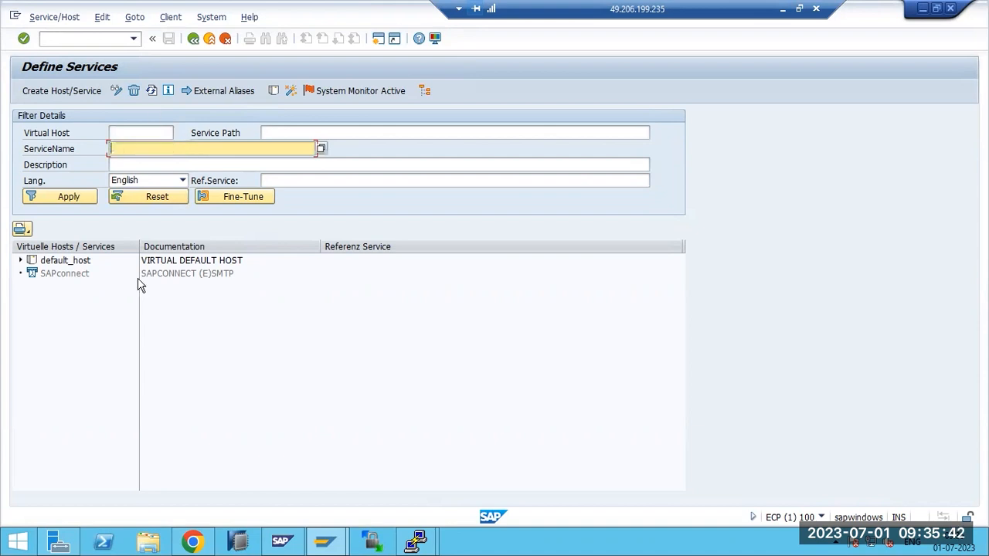
left_click(192, 542)
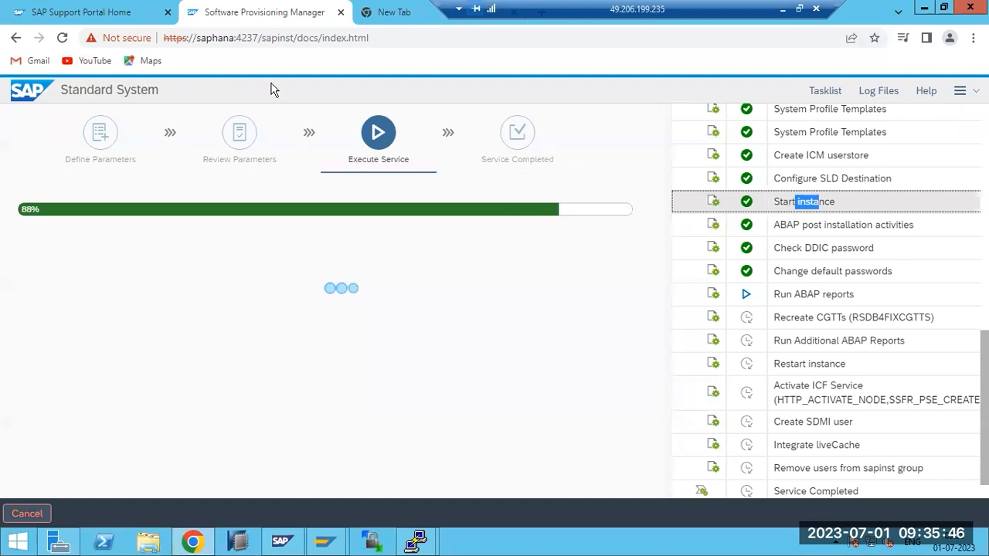
Open and close the server Overview console, open a blank tab, and bring back SAP's Define Services
key("ctrl+Tab")
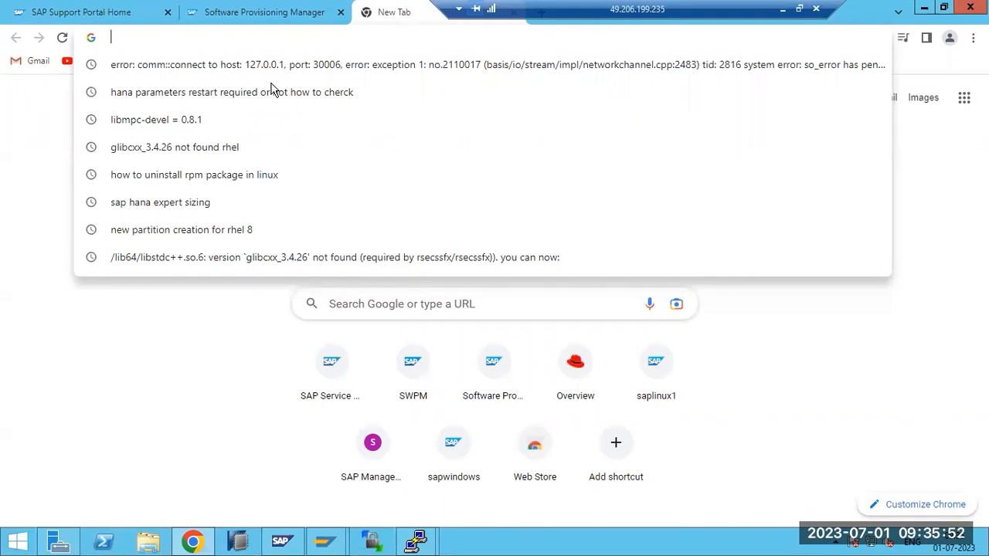
left_click(553, 380)
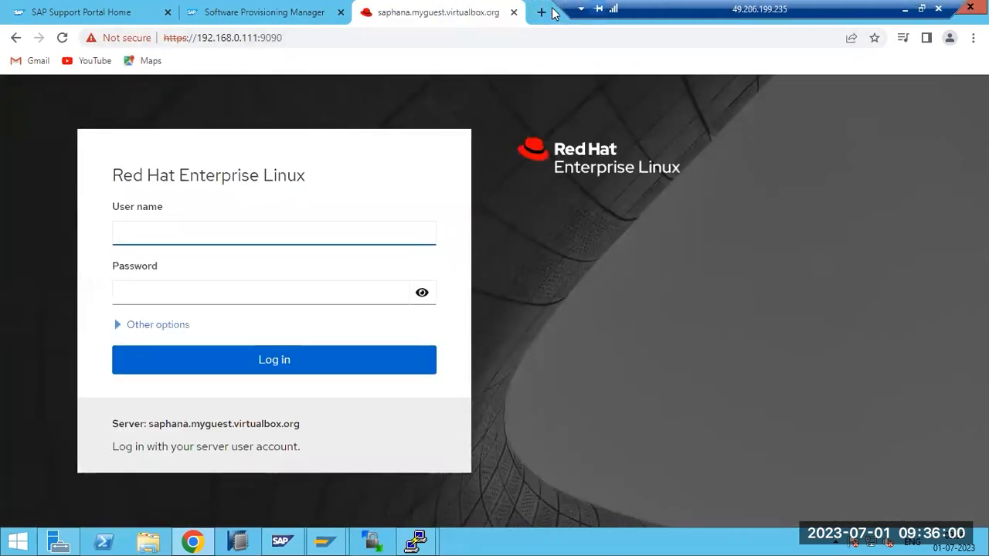
key("ctrl+w")
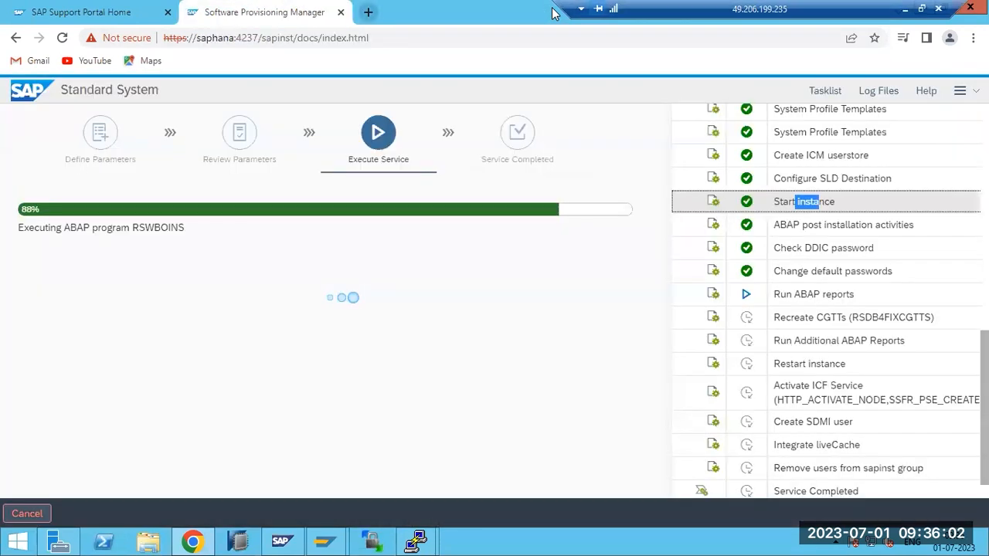
key("ctrl+t")
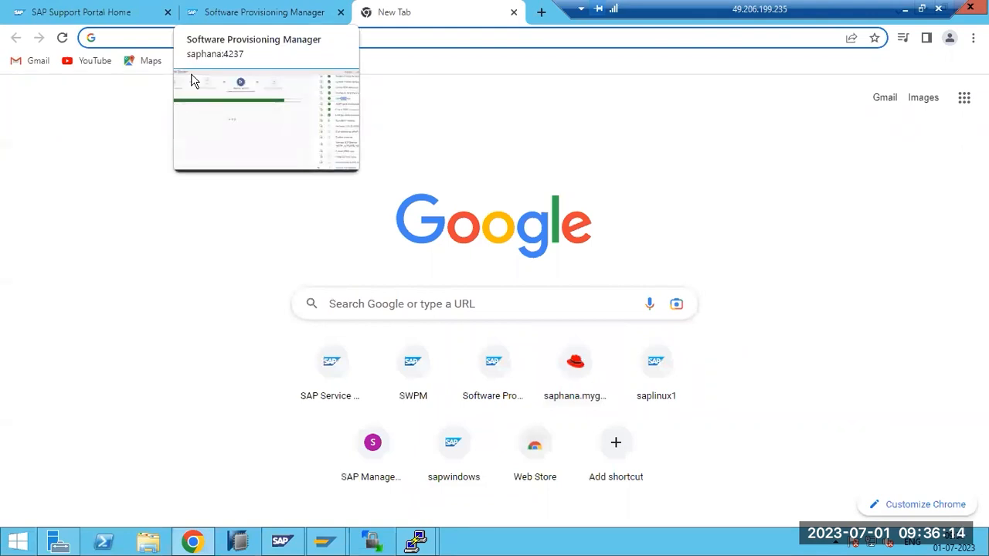
mouse_move(325, 541)
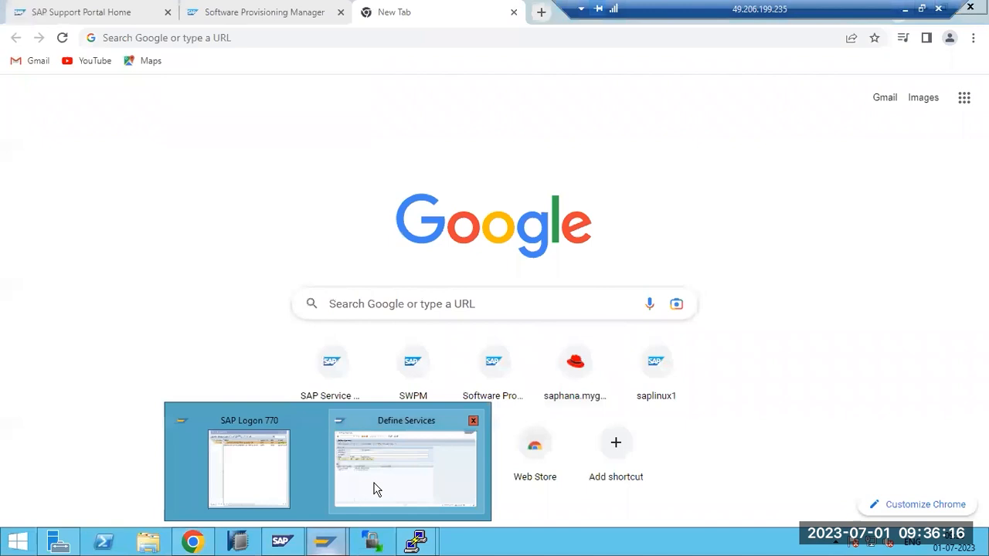
left_click(377, 487)
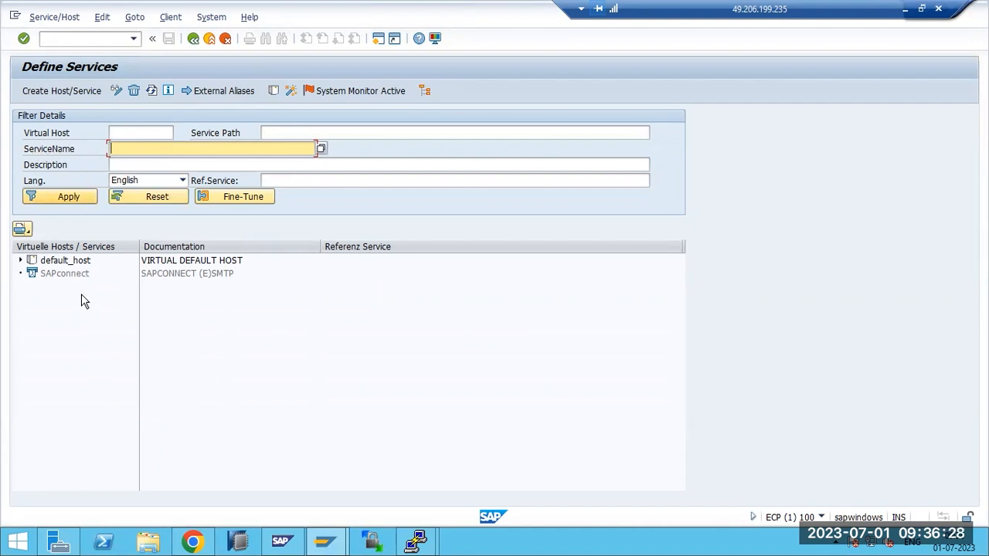
Select the SAPconnect node and maximize the SAP window
left_click(64, 273)
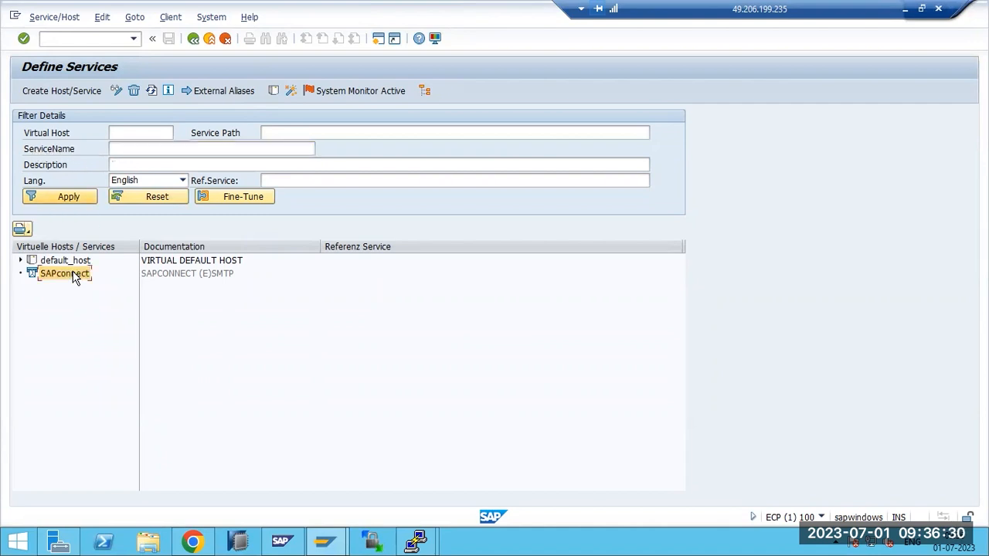
right_click(75, 278)
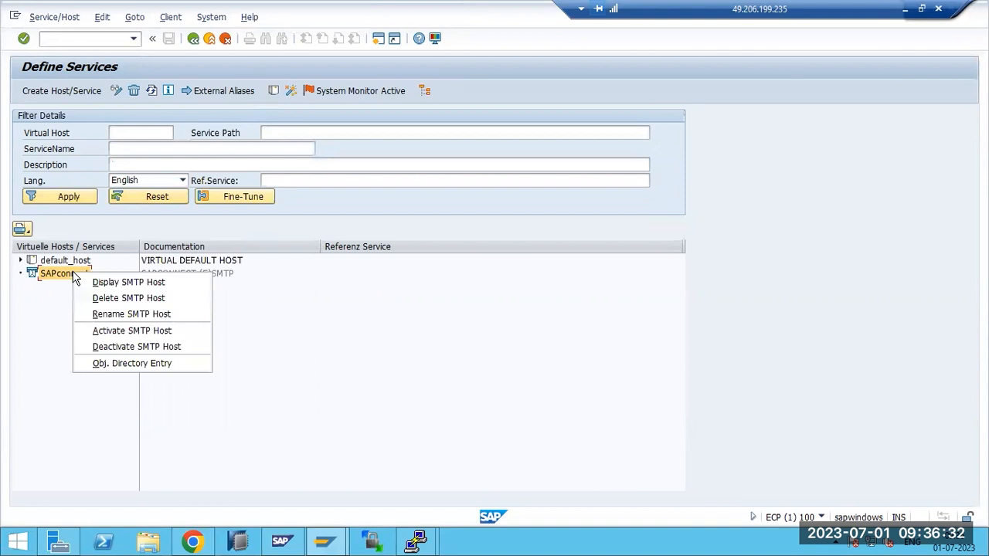
left_click(8, 329)
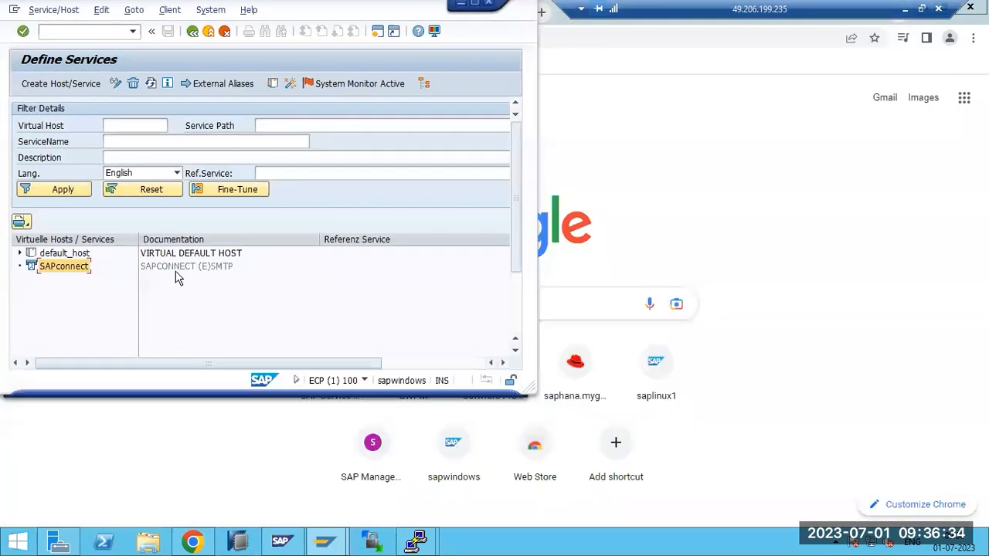
double_click(293, 10)
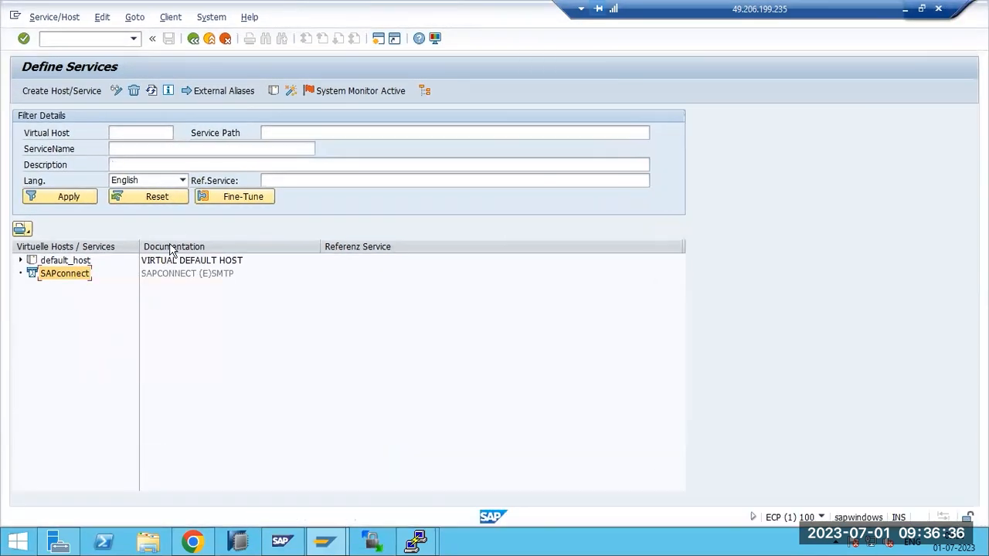
Activate the SAPconnect SMTP host, dismiss the IE warning, confirm Yes, and minimize the session
right_click(69, 285)
left_click(128, 338)
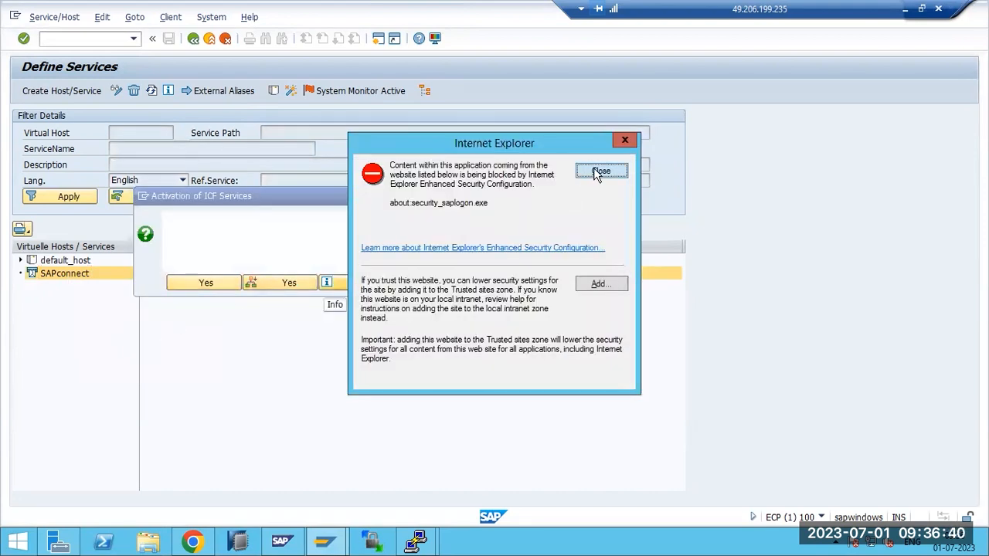
left_click(598, 172)
left_click(286, 288)
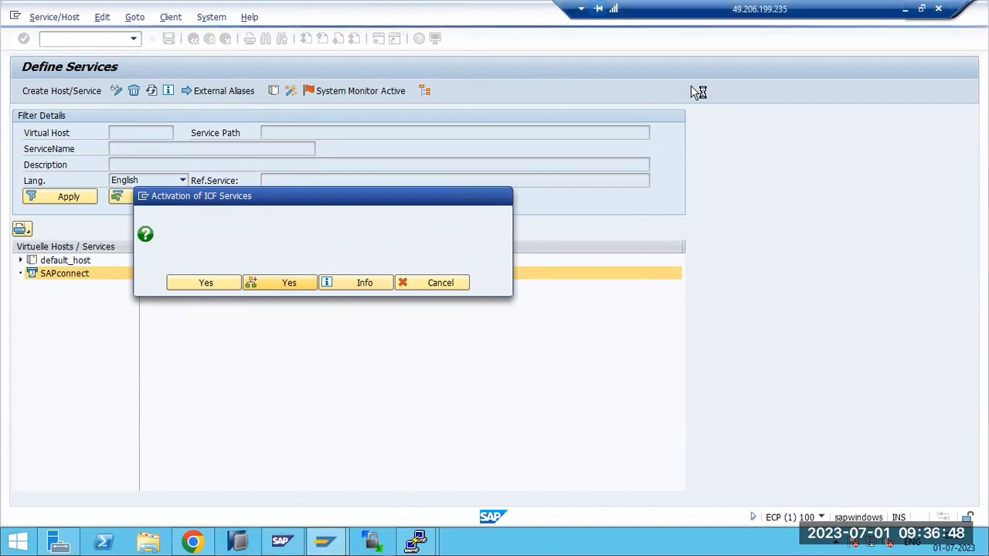
left_click_drag(844, 8, 679, 9)
left_click(738, 10)
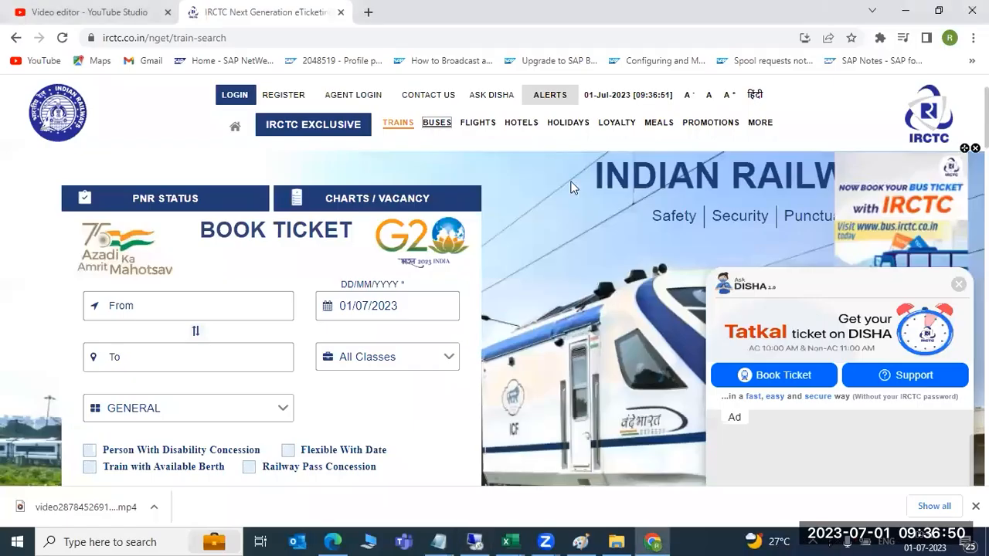
Close the IRCTC tab and highlight the SICF line and its explanation in the Paint notes
left_click(340, 12)
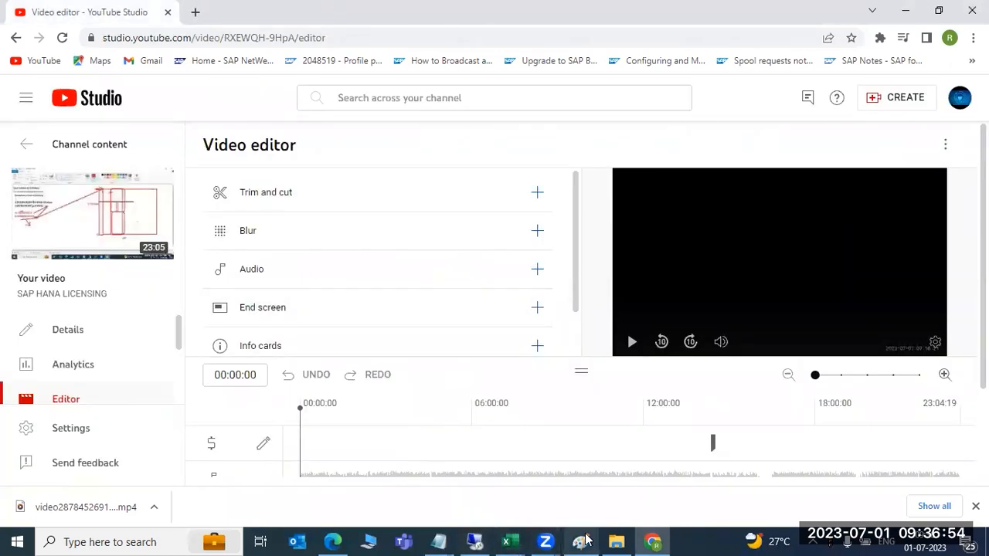
left_click(581, 541)
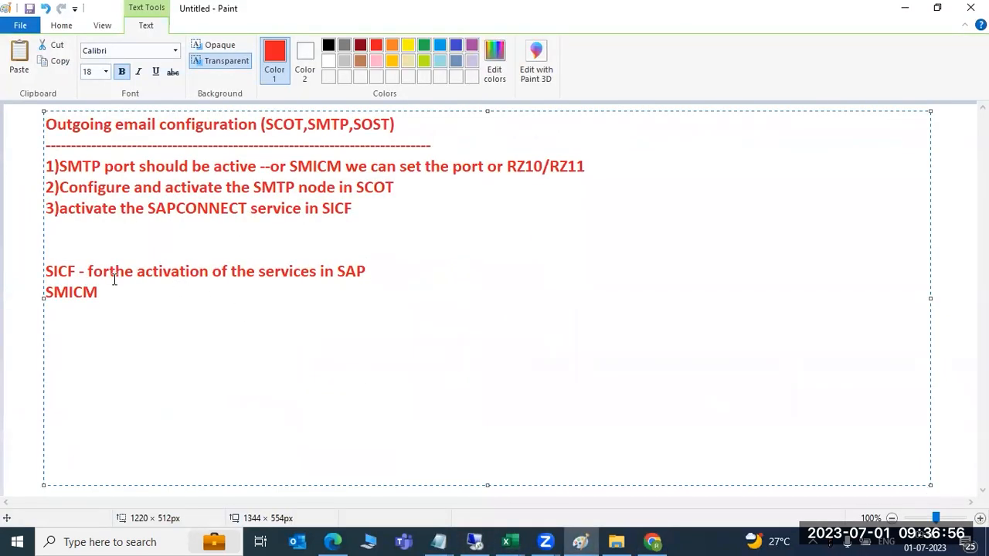
left_click_drag(76, 267, 45, 269)
left_click_drag(110, 271, 366, 272)
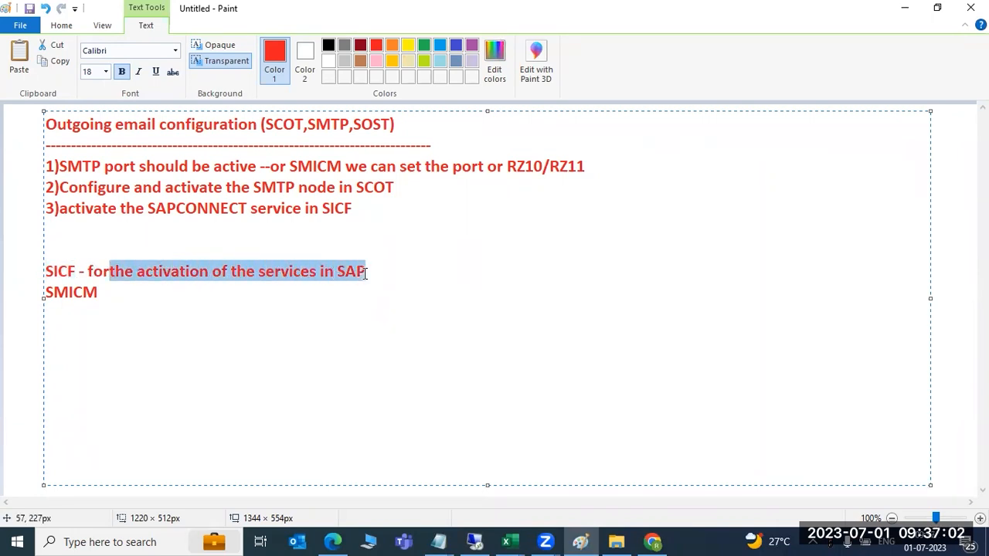
left_click_drag(81, 270, 44, 272)
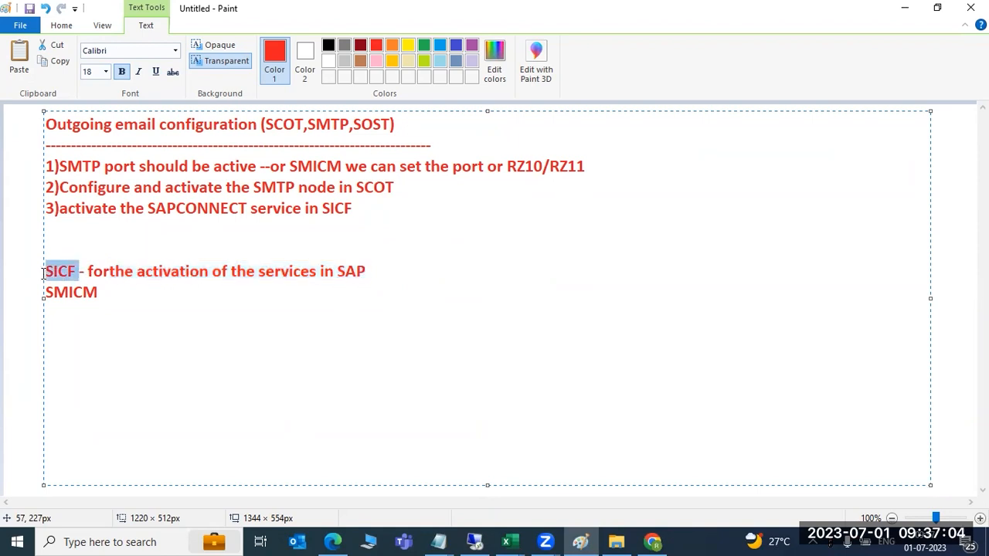
Append '-ICM communication manager' to the SMICM note line, then switch back to SAP
left_click(131, 292)
type("-")
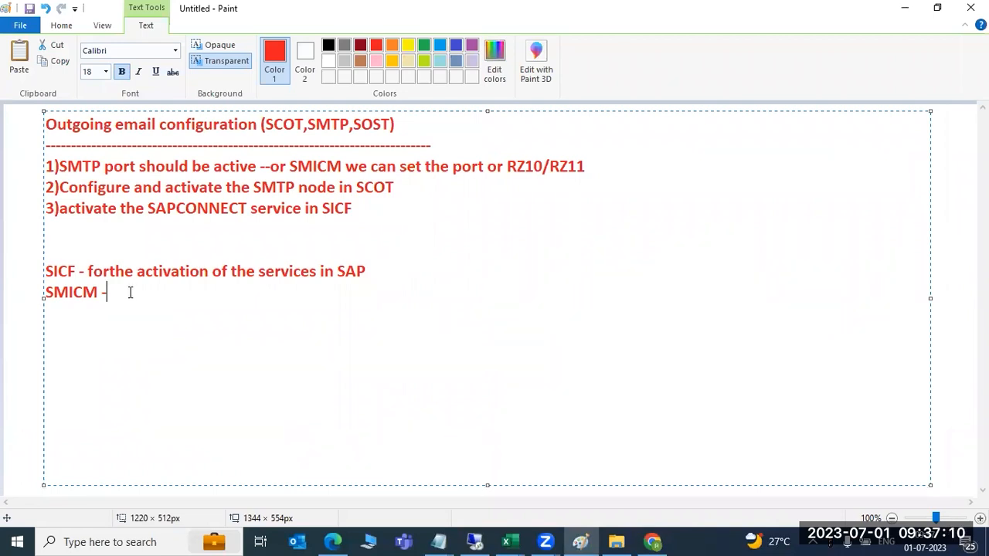
type("ICM communica")
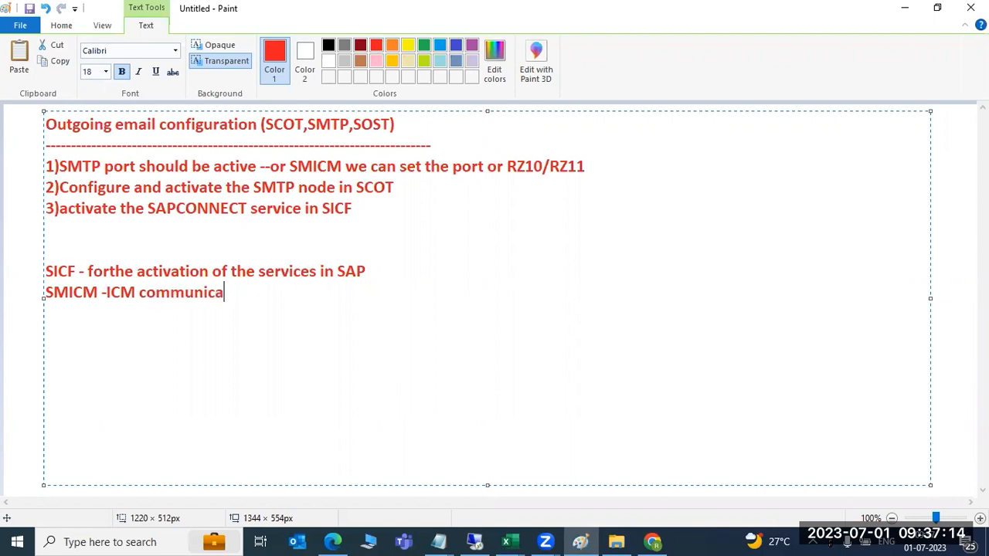
type("tion manager -")
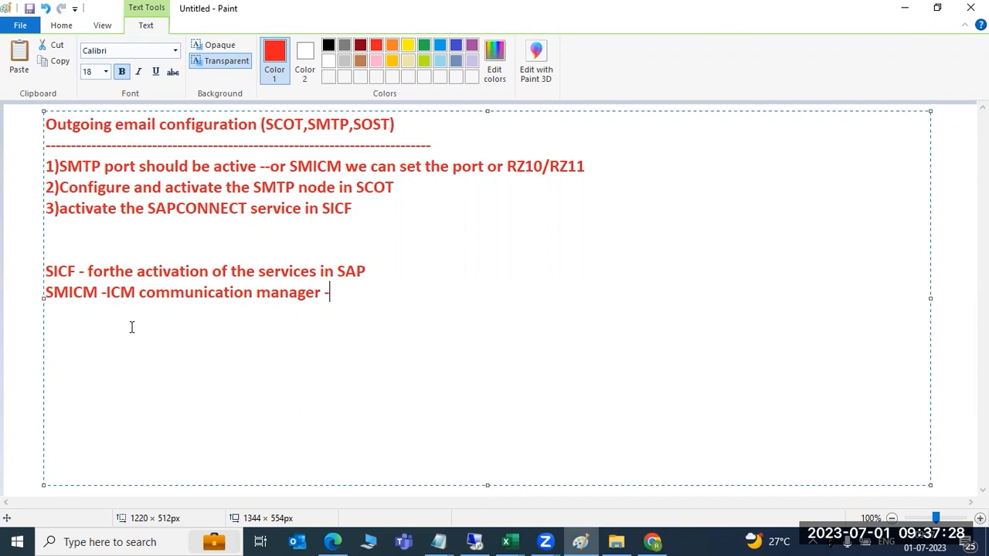
left_click_drag(57, 263, 74, 265)
left_click(475, 541)
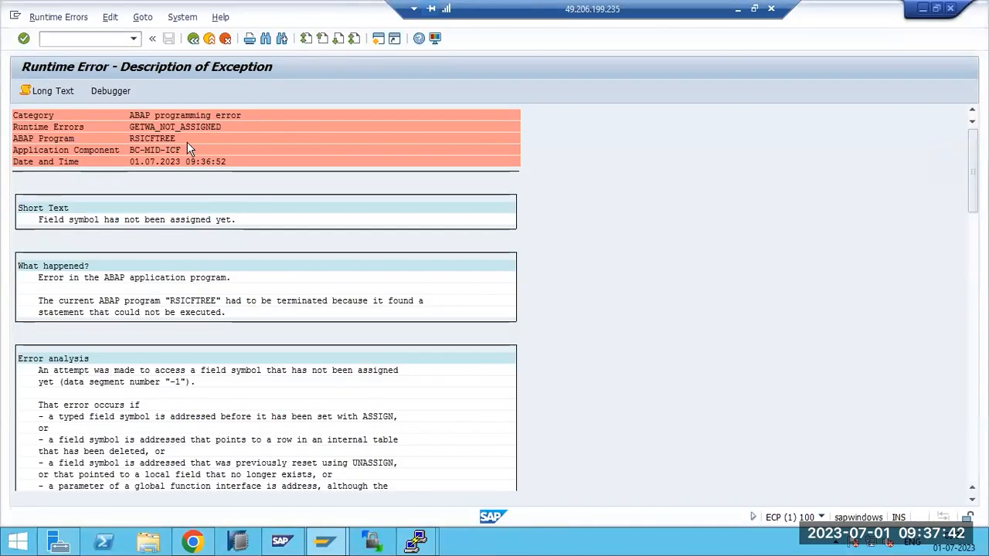
Run SICF, load the unfiltered service tree, and activate the SAPconnect node
left_click(194, 38)
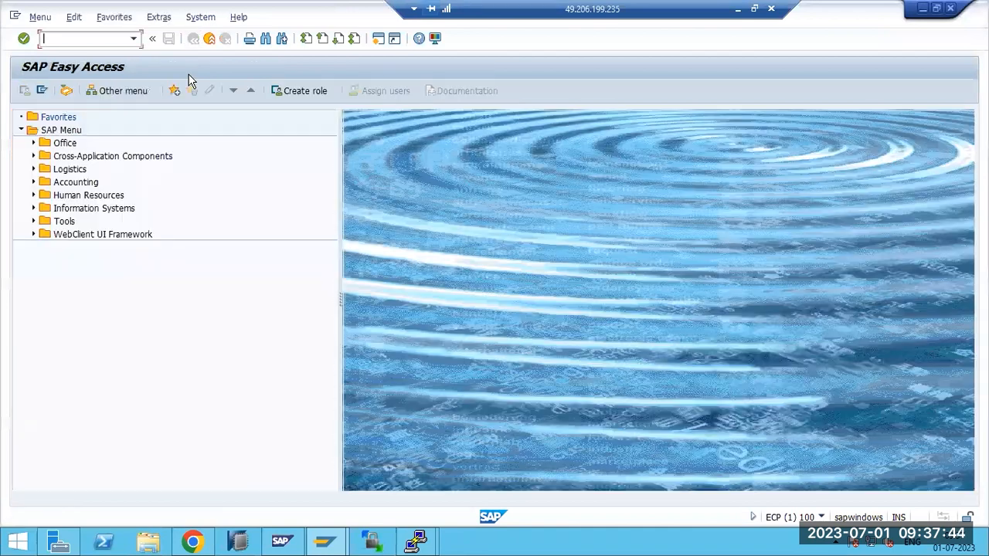
type("sicf")
key("Return")
left_click(24, 90)
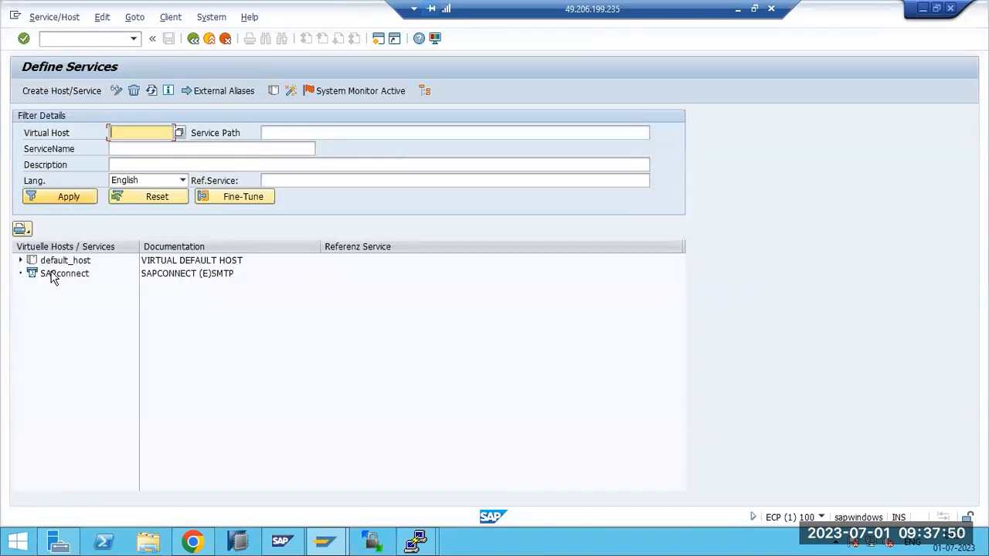
right_click(51, 275)
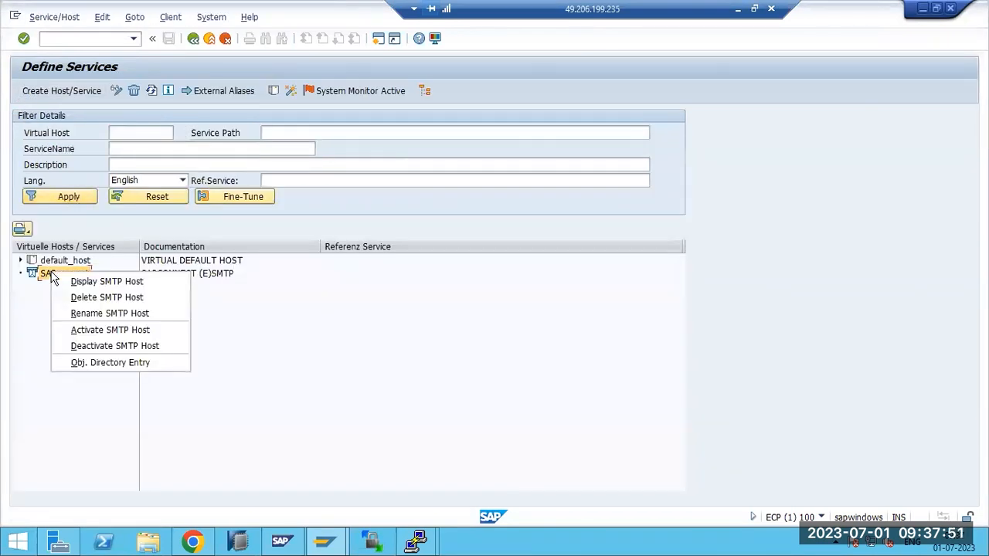
left_click(92, 330)
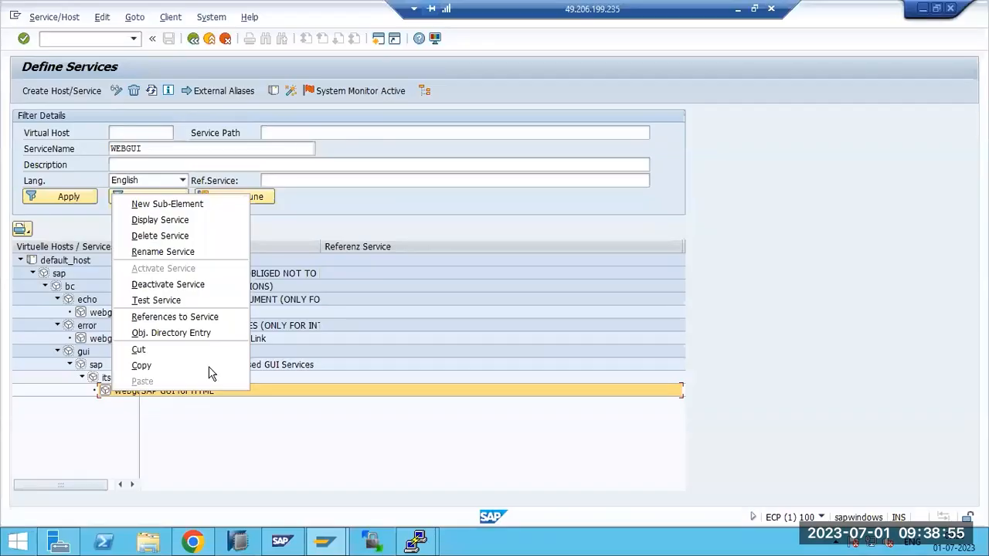
Test the webgui service and return to the Define Services window
left_click(147, 432)
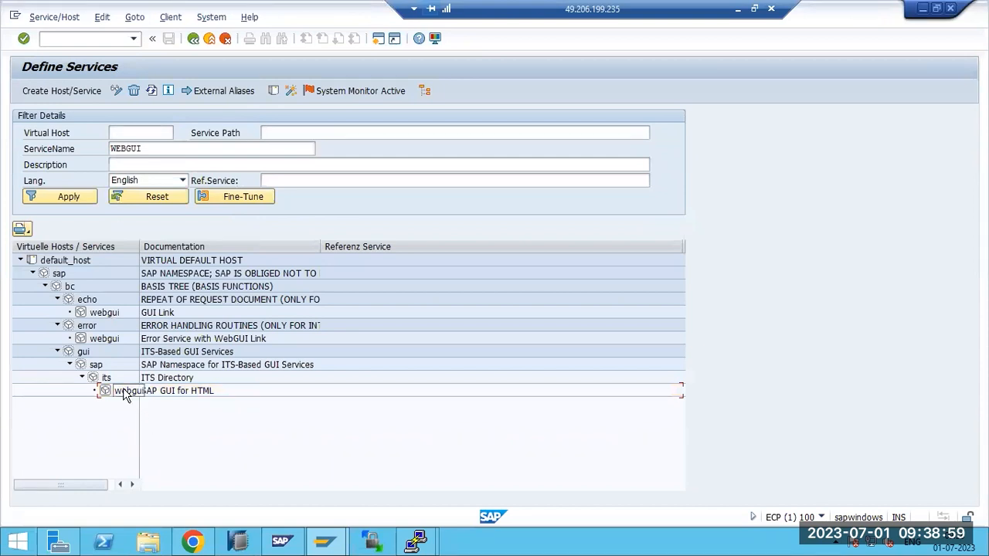
left_click(324, 541)
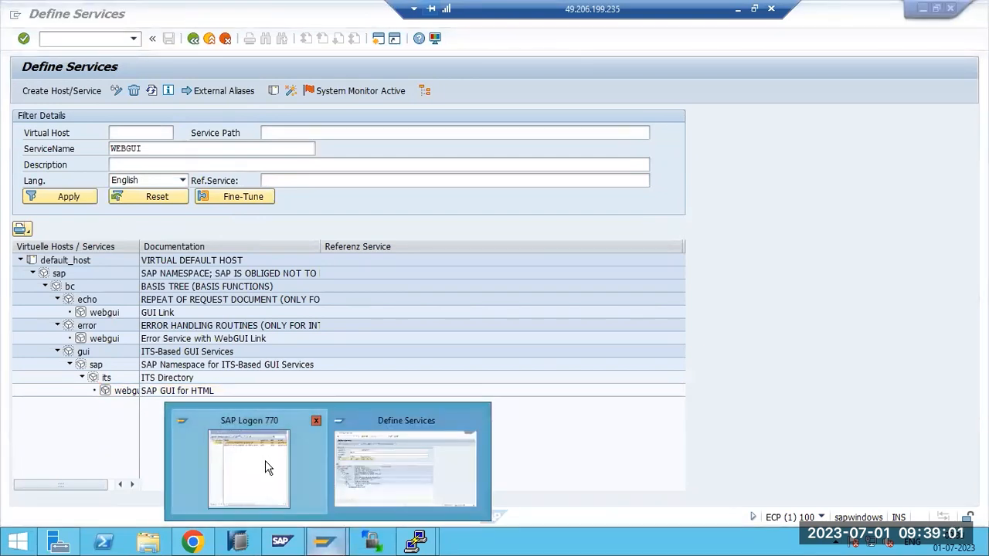
left_click(265, 467)
left_click(879, 286)
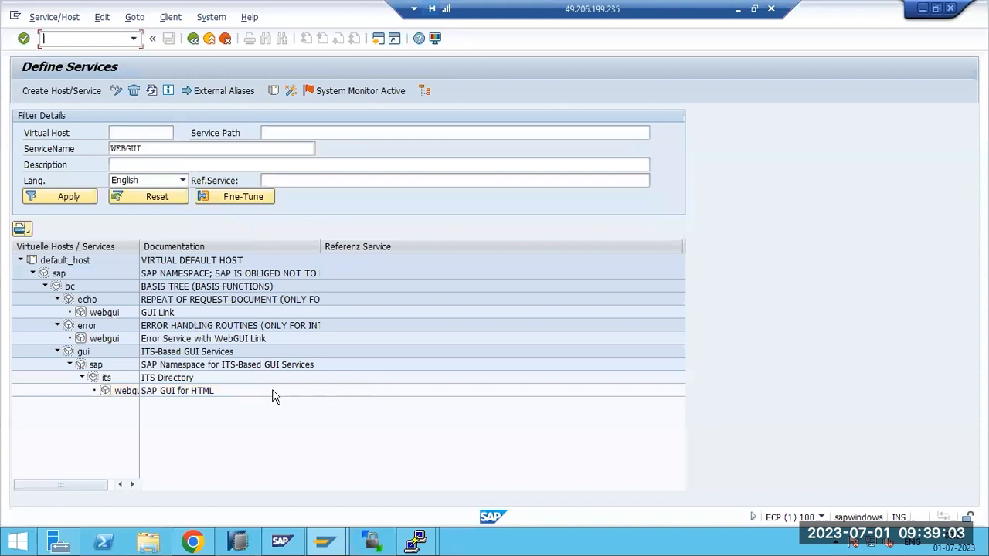
right_click(110, 392)
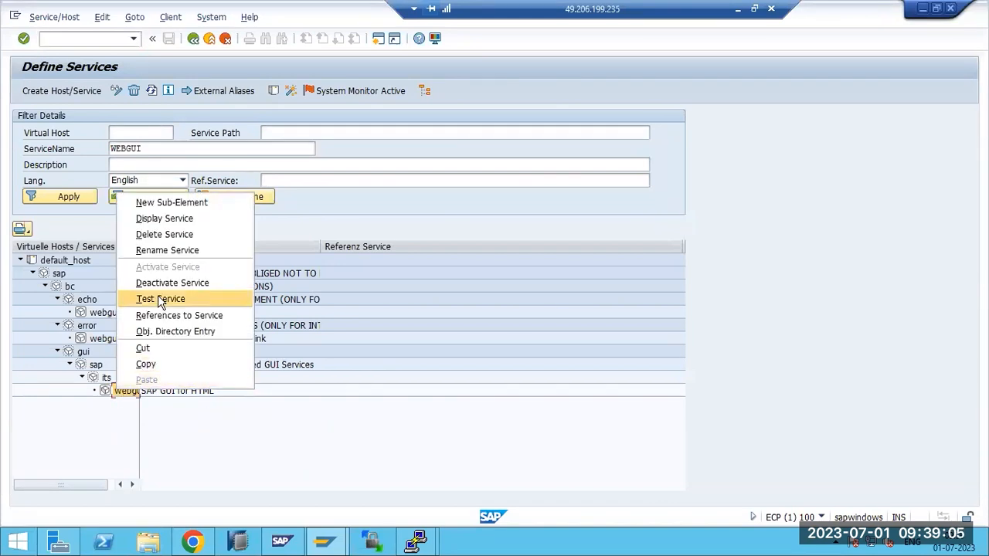
left_click(161, 300)
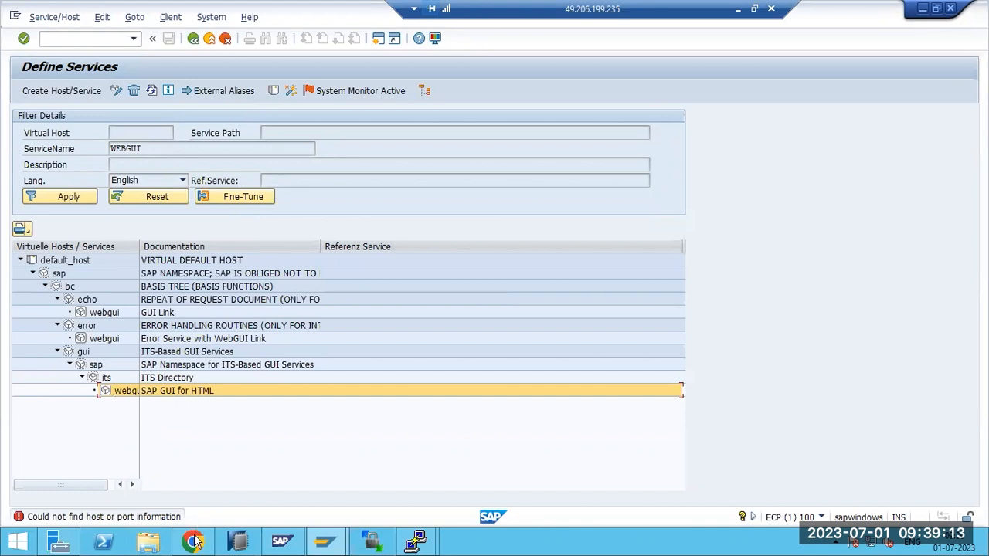
mouse_move(195, 545)
left_click(324, 540)
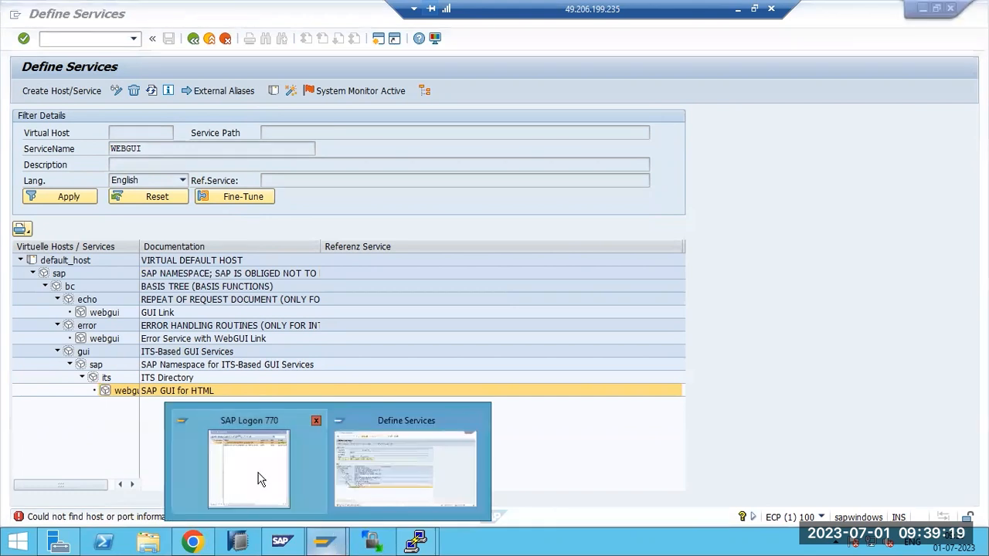
left_click(533, 457)
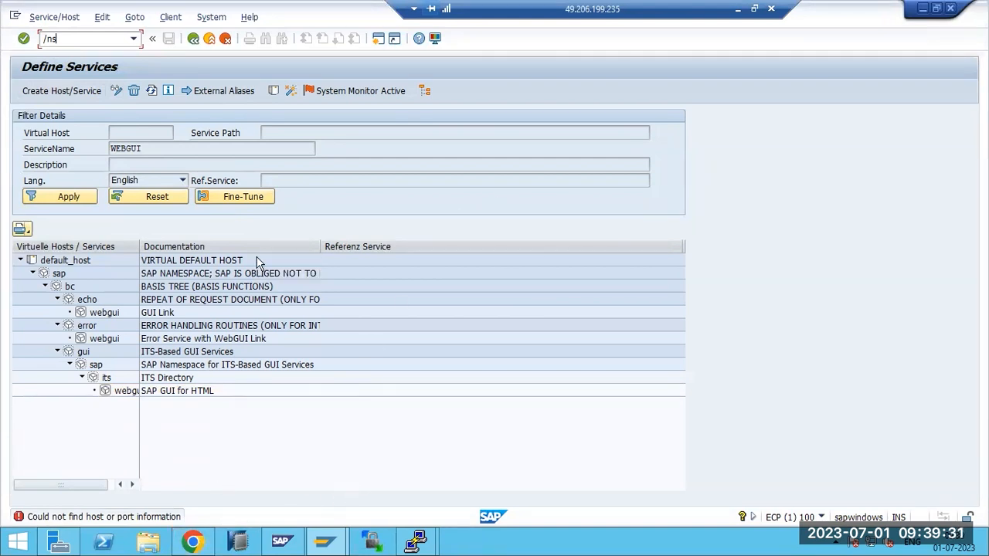
In the Paint configuration notes, insert a blank line after step 3
left_click(736, 9)
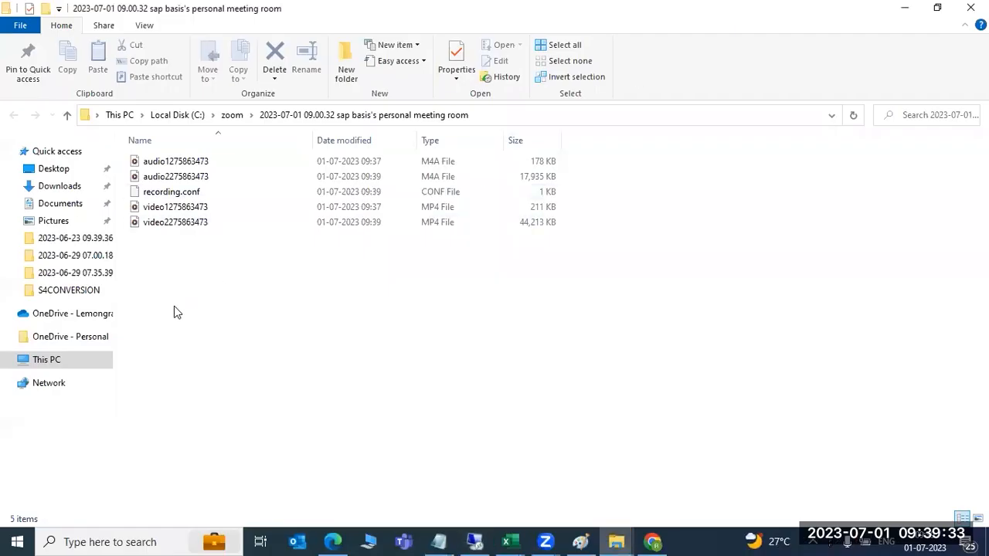
left_click(580, 541)
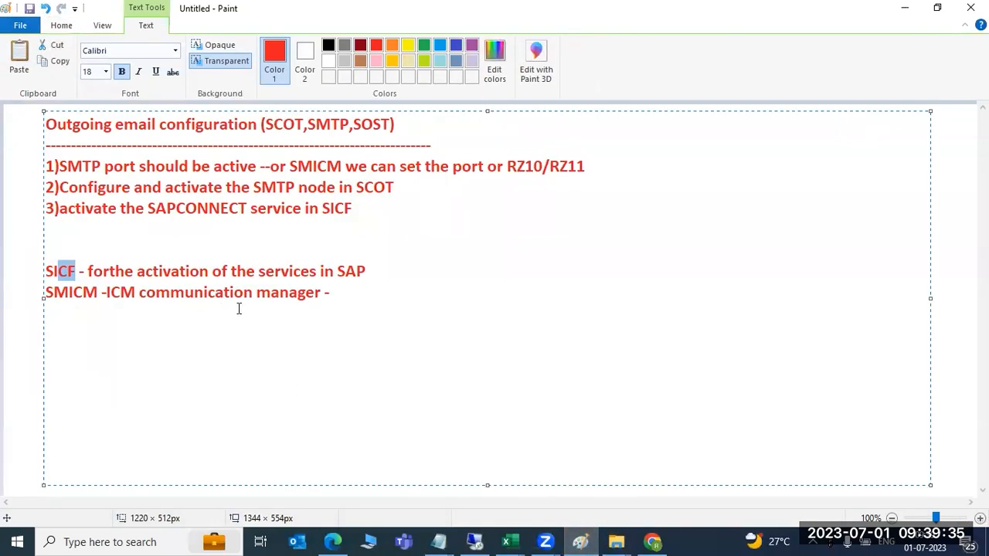
left_click(366, 208)
key("Return")
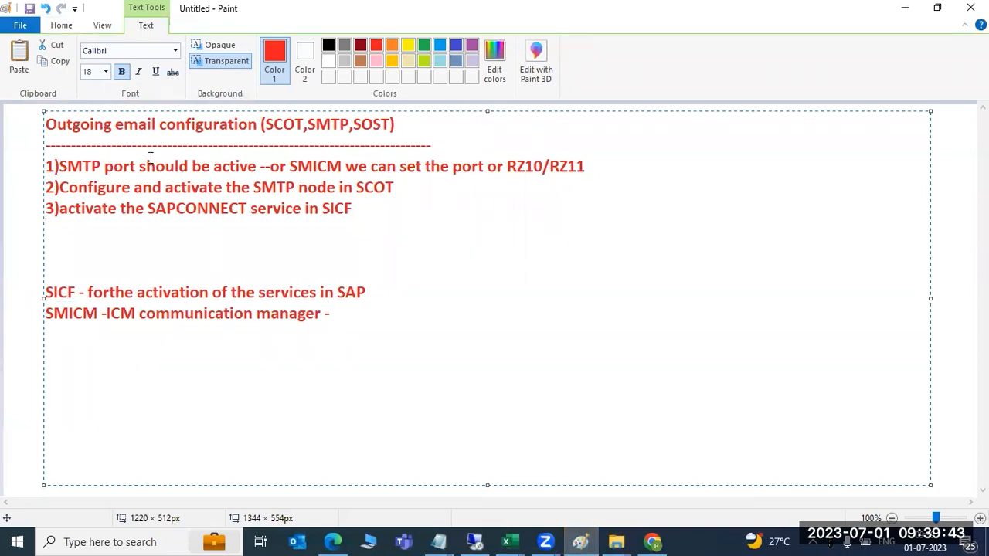
Highlight notes steps 1 and 2 and the SICF and SMICM lines, then return to SAP
left_click_drag(83, 166, 597, 162)
left_click_drag(142, 187, 218, 187)
left_click_drag(247, 187, 395, 189)
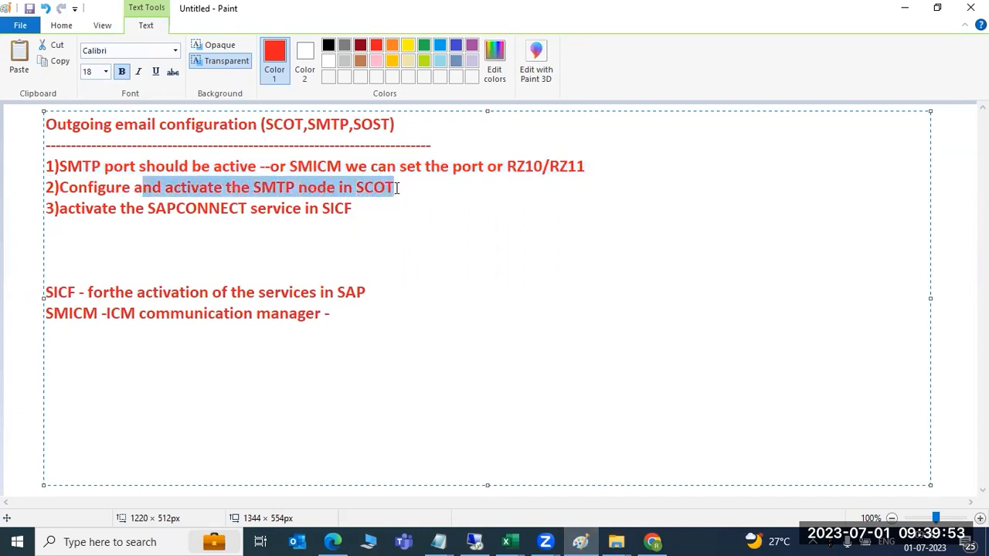
left_click(396, 188)
left_click(386, 210)
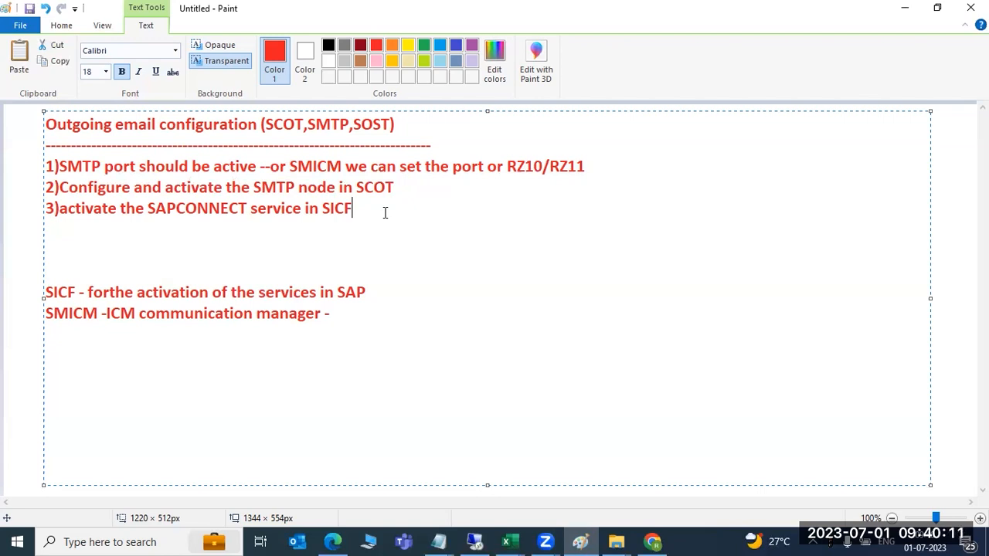
left_click_drag(46, 334, 46, 239)
left_click(475, 542)
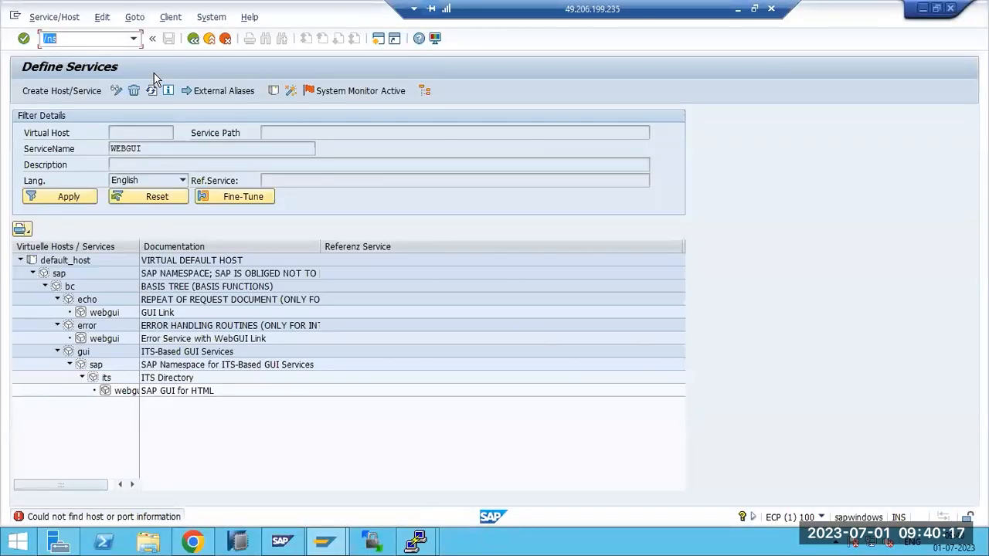
Launch the Business Workplace with /nsbwp and dismiss the Internet Explorer security warning
key("F3")
left_click(69, 40)
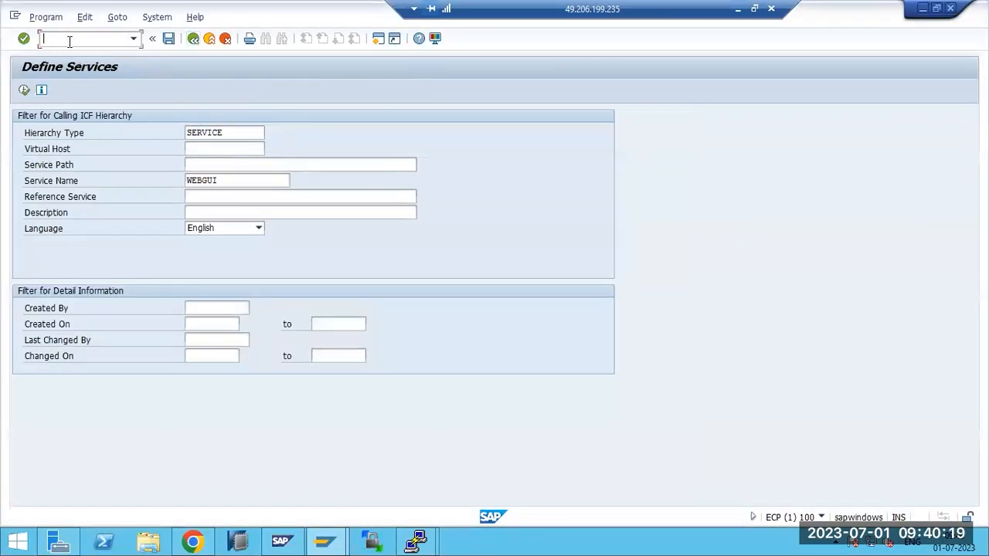
type("/nsbwp")
key("Return")
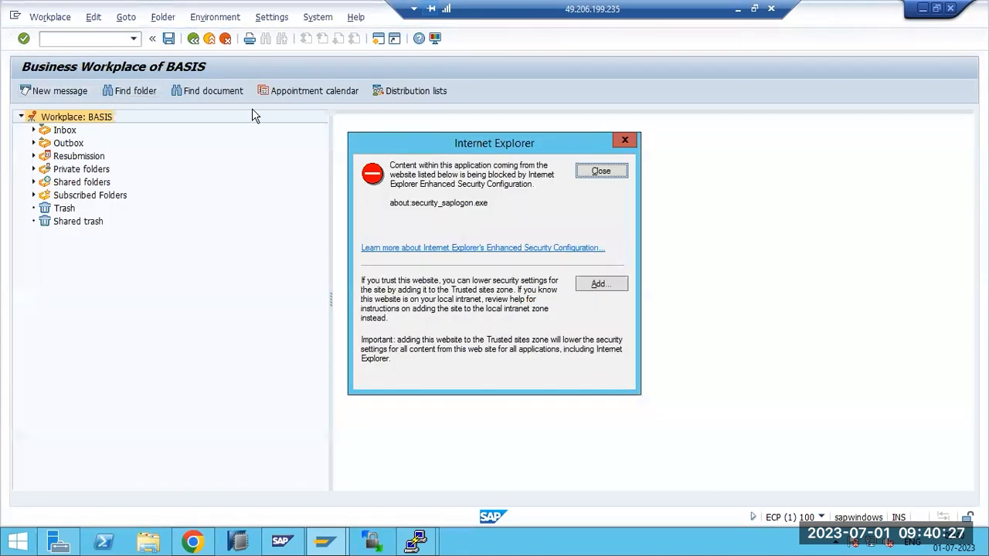
left_click(602, 172)
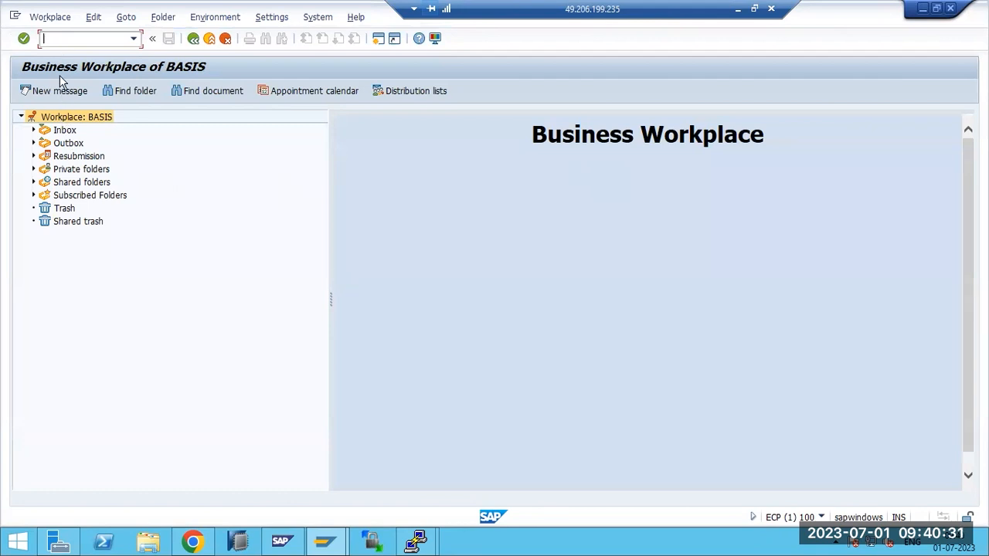
Expand the Outbox folder to show its subfolders
left_click(34, 129)
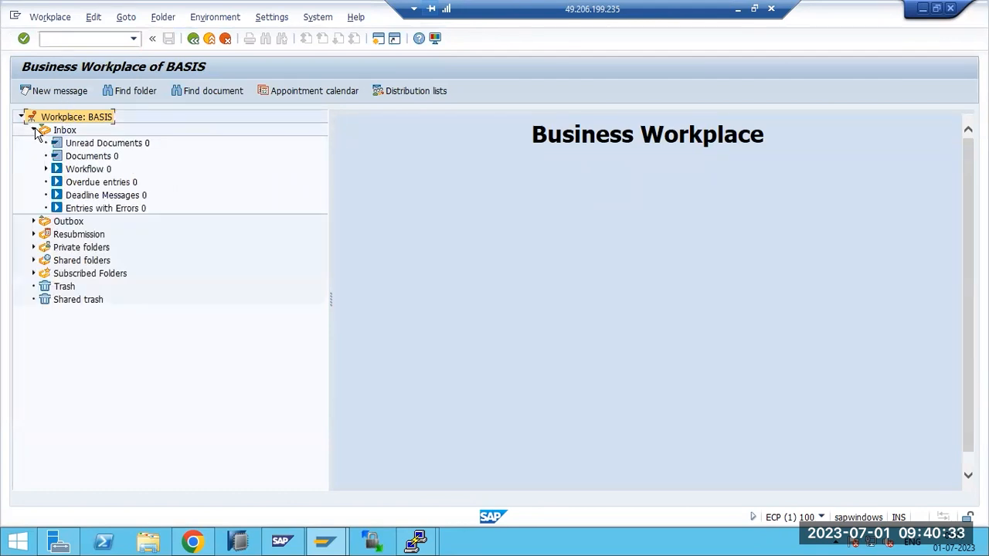
left_click(34, 130)
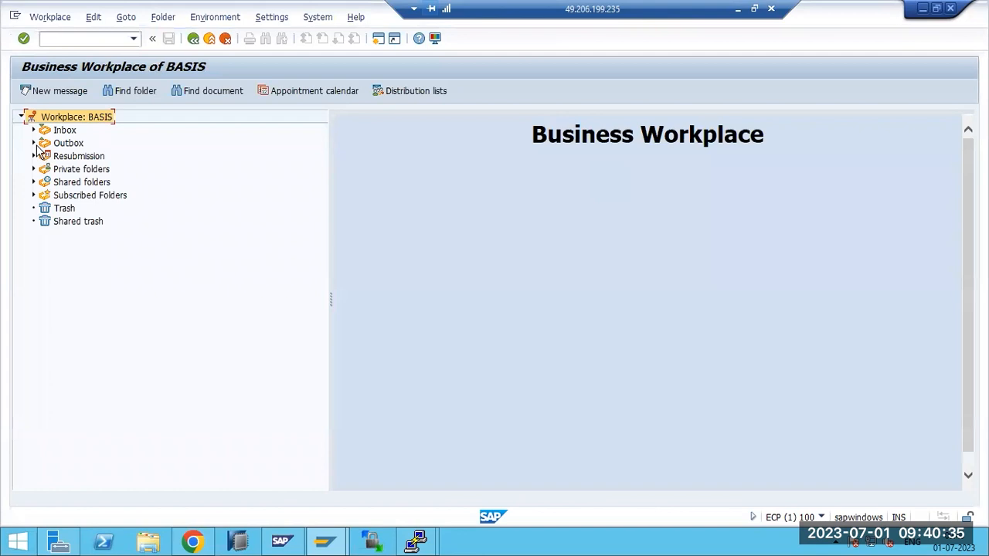
left_click(34, 144)
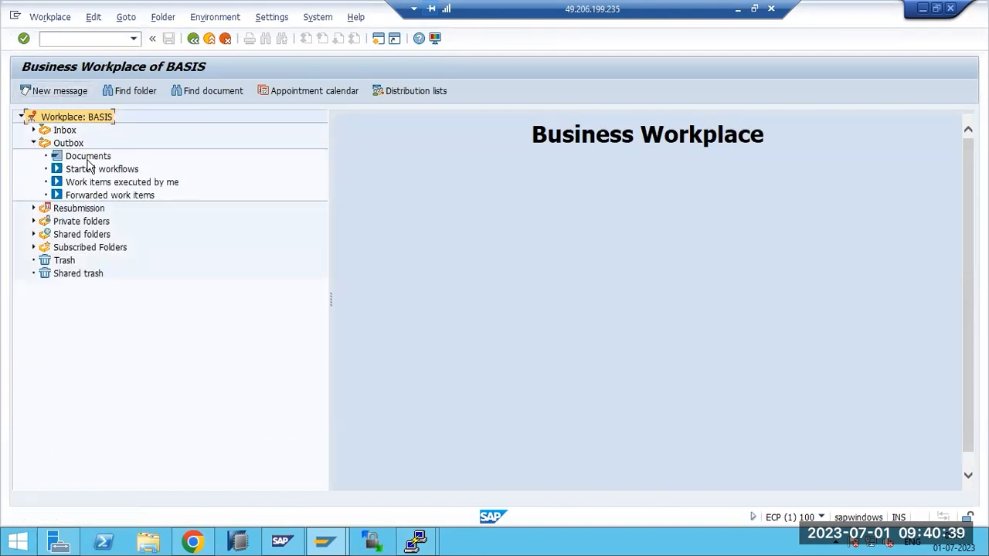
Create a new message titled TEXT with the body 'HI ..'
key("shift+F4")
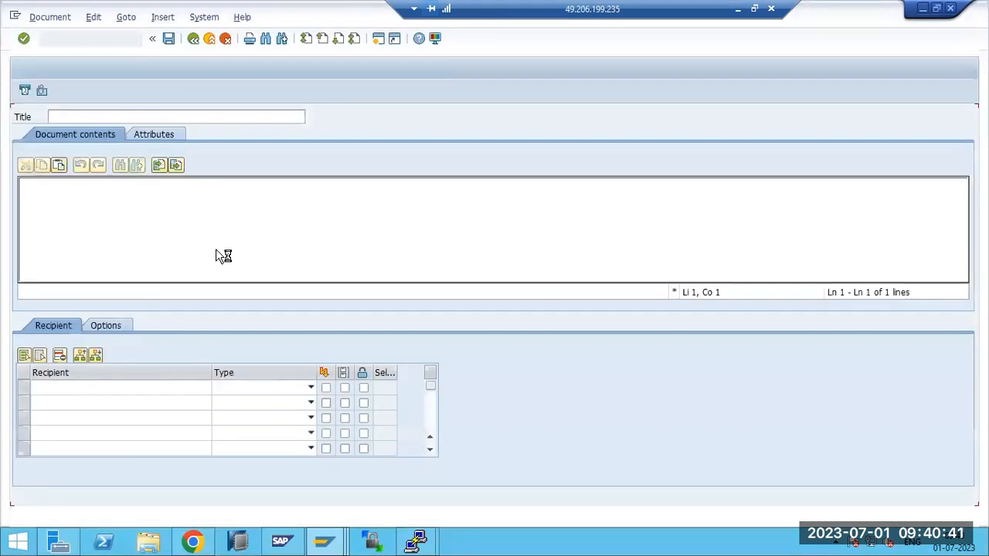
type("TEXT")
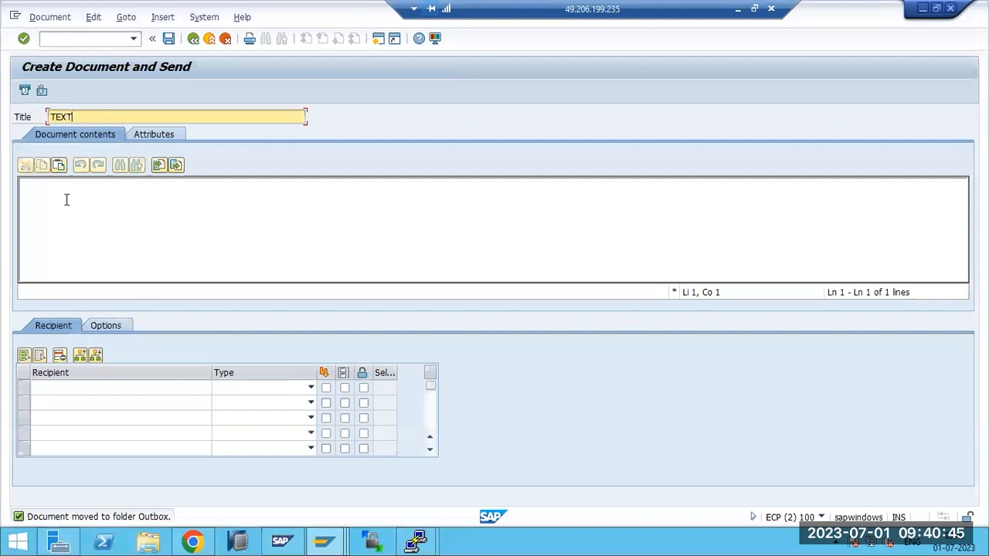
left_click(64, 194)
type("HI ..")
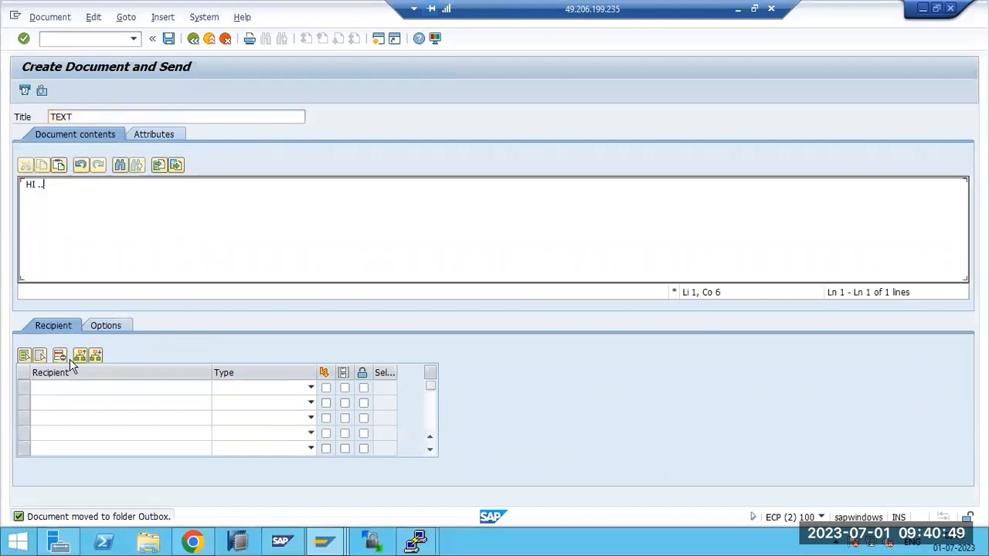
Attach the ECP text file from Downloads and confirm it is listed
left_click(39, 93)
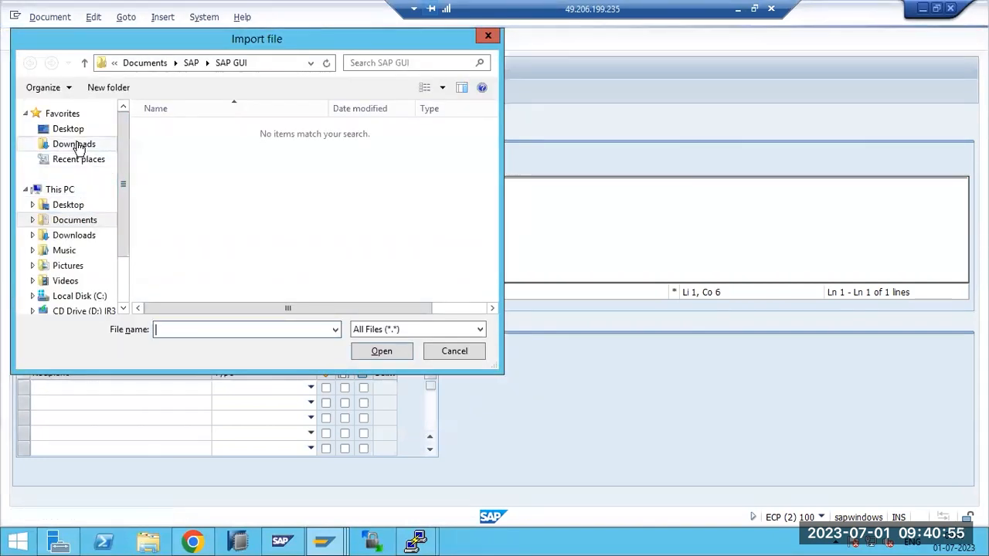
left_click(75, 145)
double_click(155, 204)
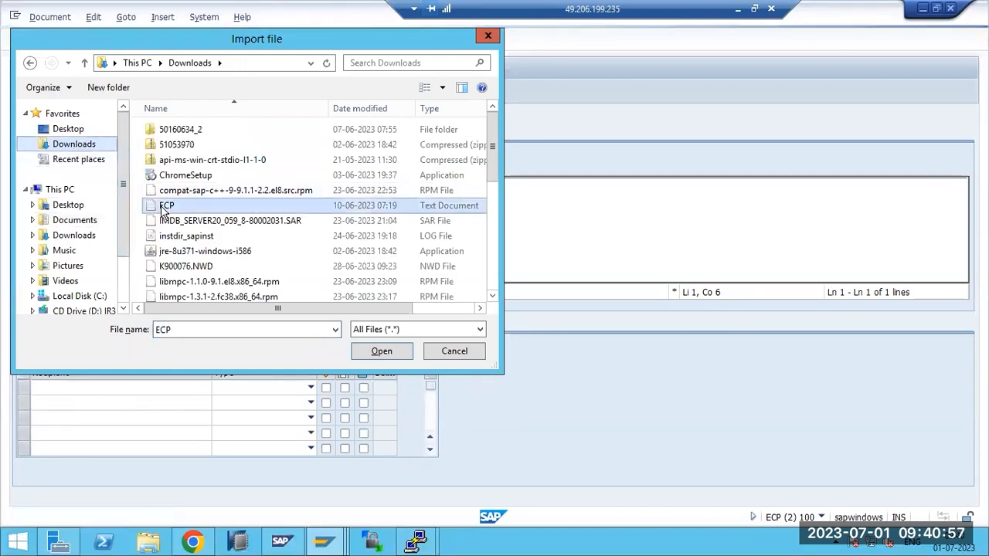
left_click(323, 299)
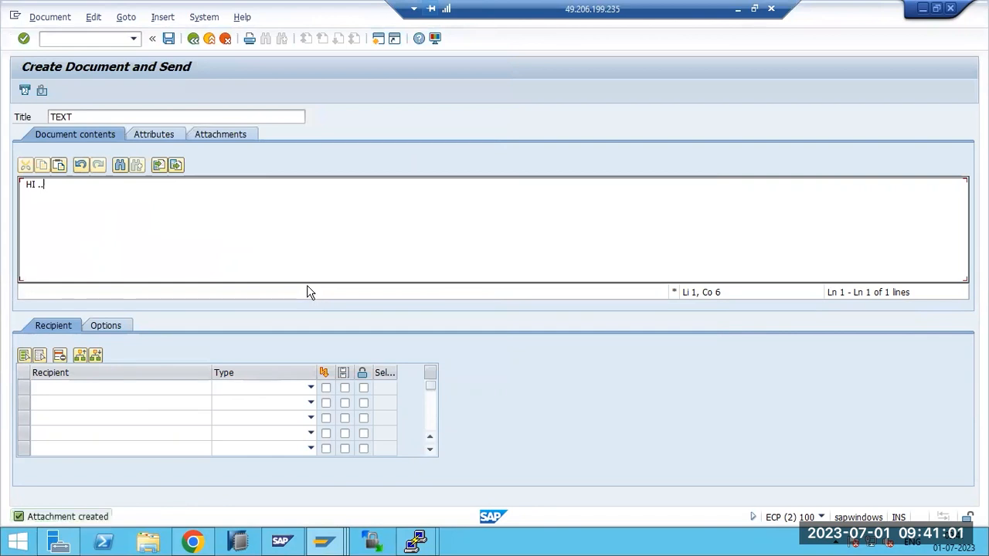
left_click(212, 137)
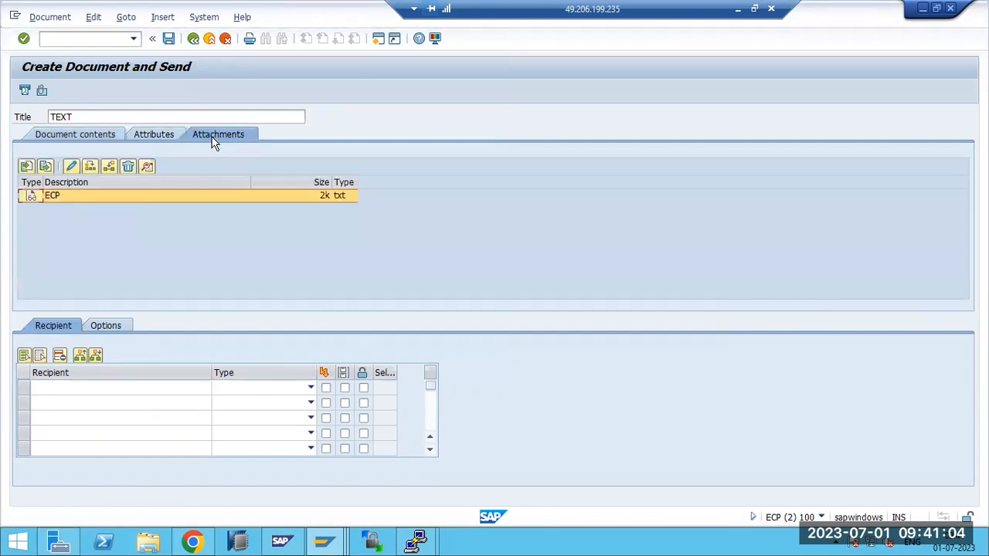
left_click(76, 134)
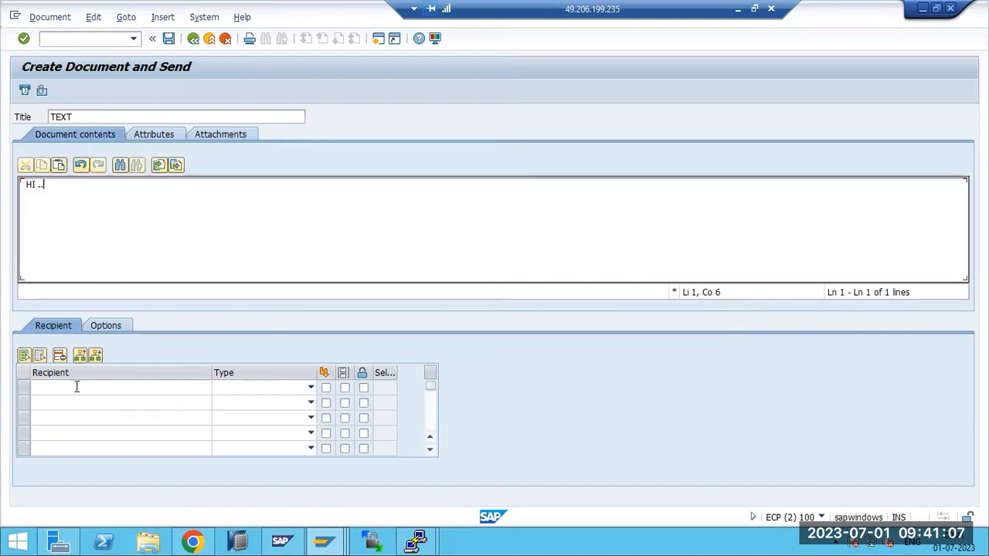
Add BASIS as the message recipient via the name lookup
left_click(77, 387)
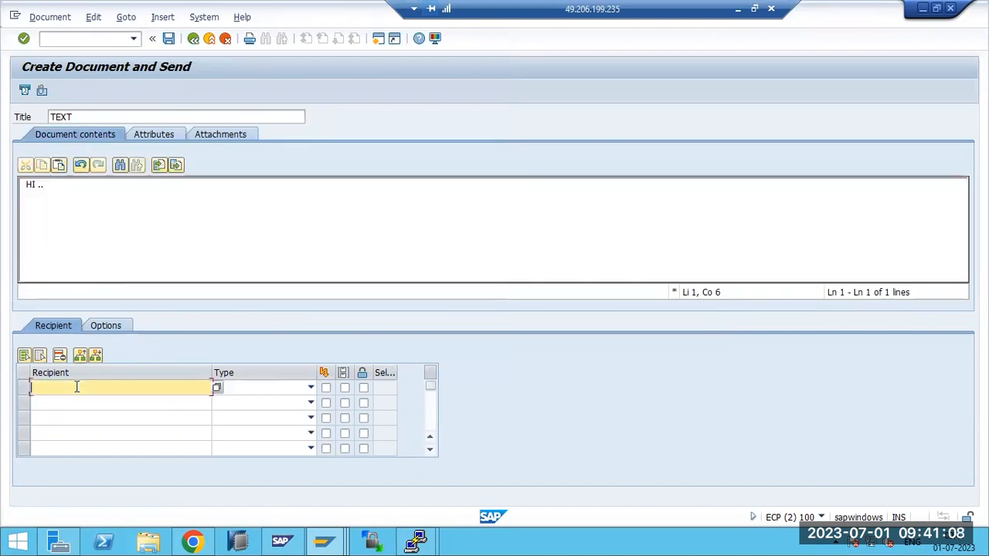
left_click(218, 388)
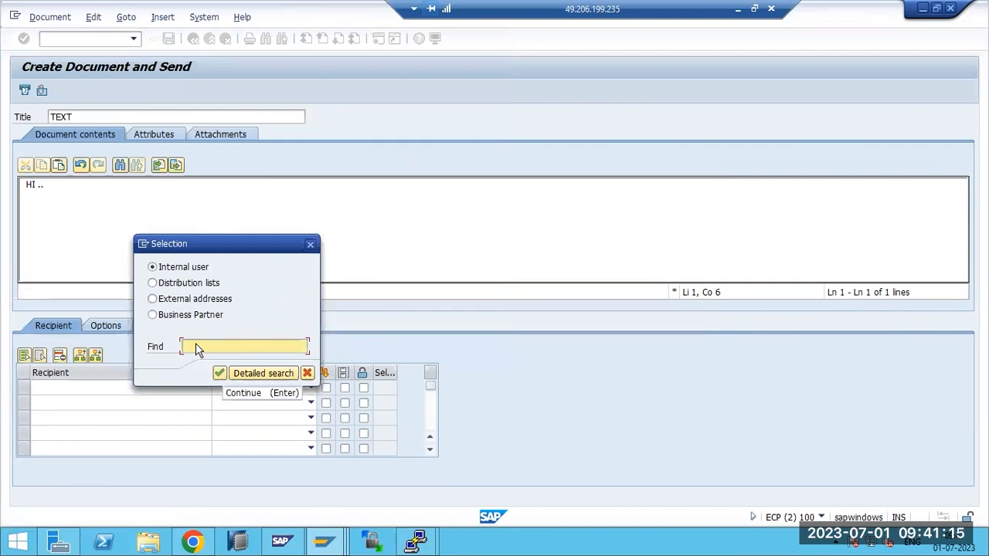
type("BASIS")
key("Return")
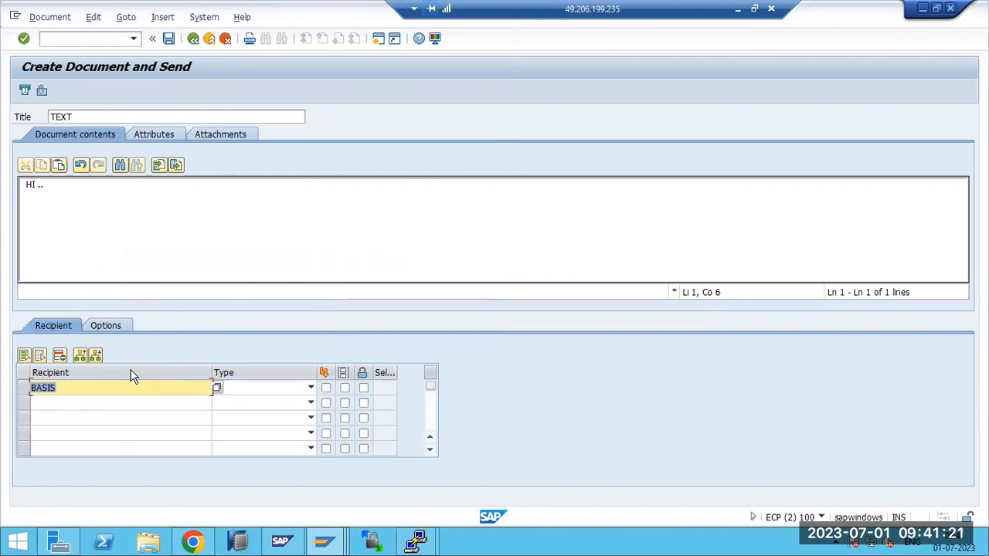
Set recipient type to SAP Logon Name, tick Express and Copy, and send
left_click(310, 389)
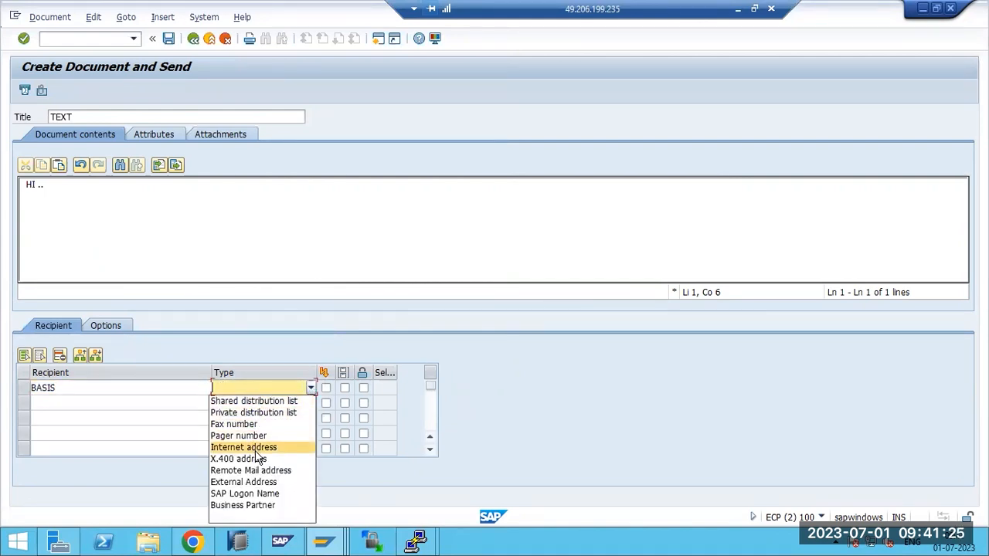
left_click(265, 494)
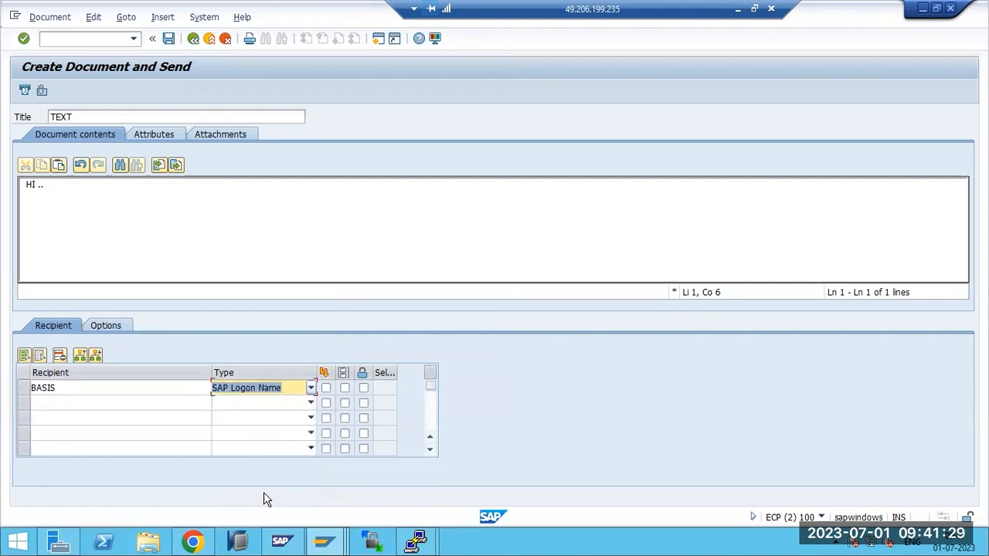
left_click(327, 389)
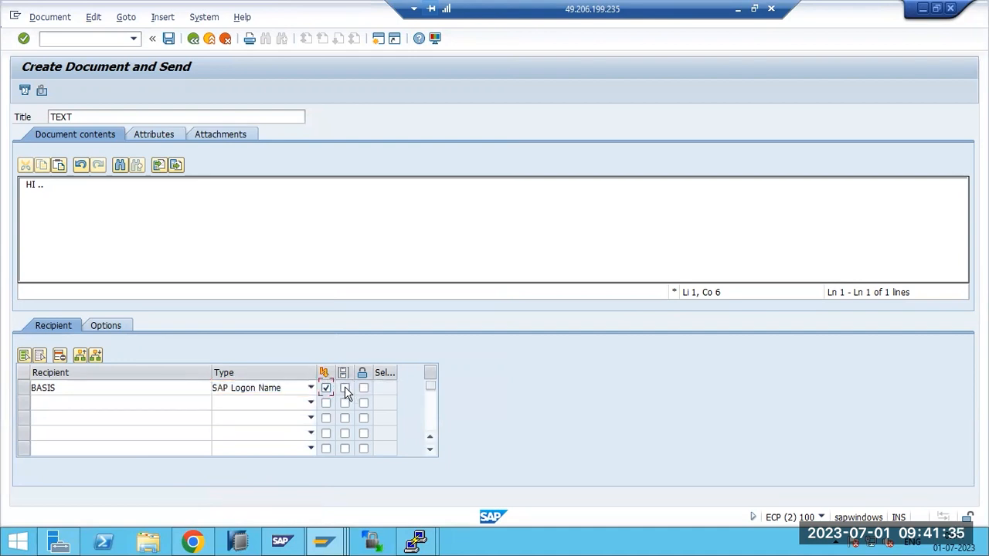
left_click(345, 388)
left_click(26, 91)
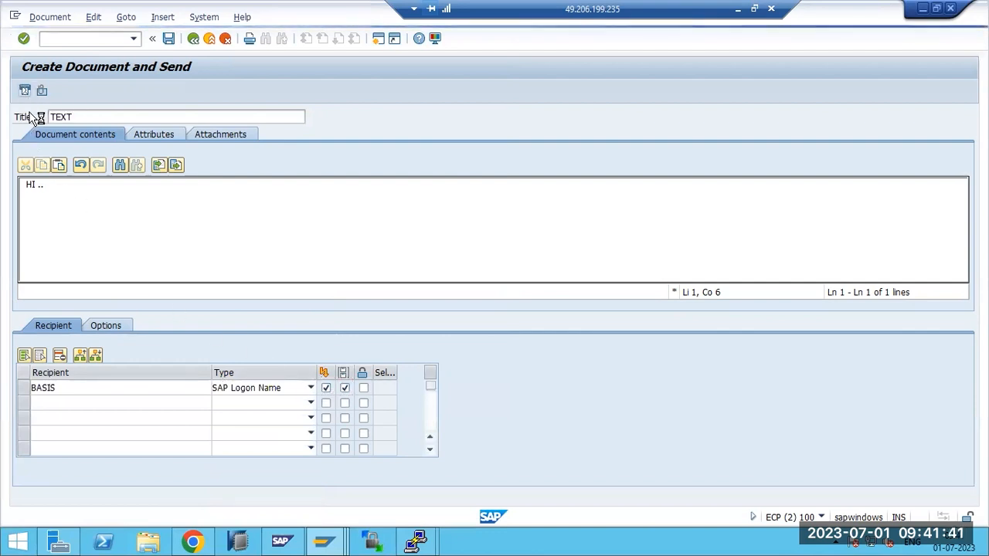
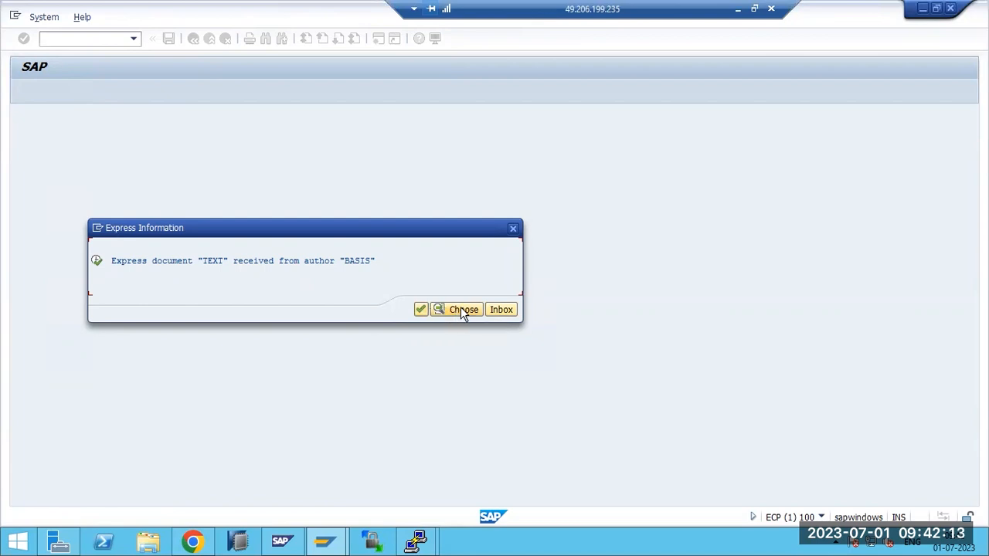
Open the received TEXT message, view its ECP license attachment in Notepad, then return to the inbox
left_click(500, 309)
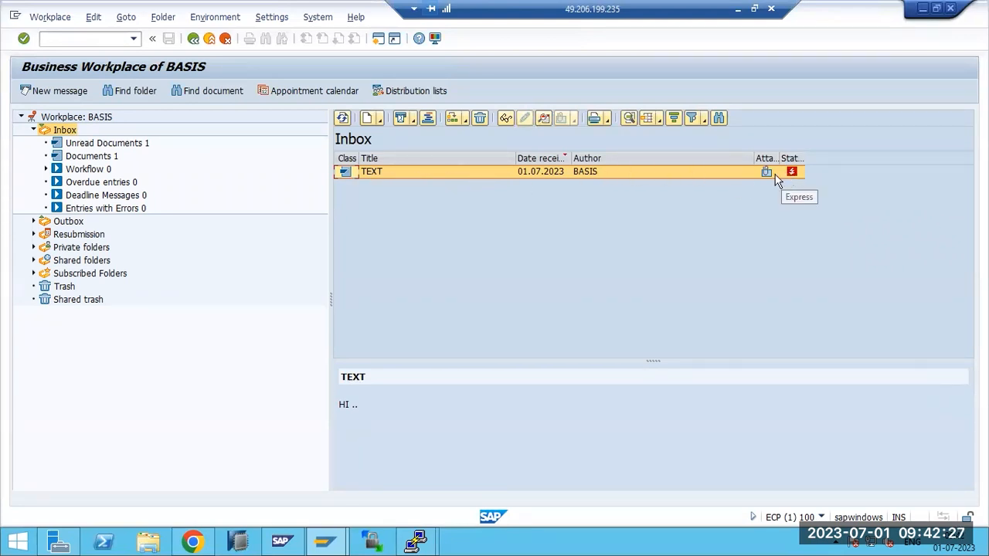
double_click(366, 172)
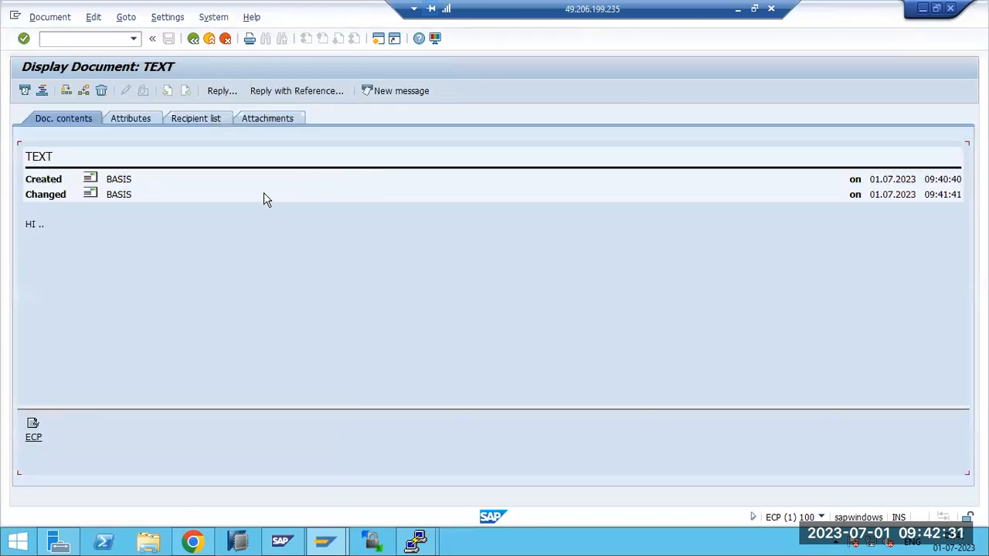
left_click(34, 438)
scroll(481, 250, "down", 3)
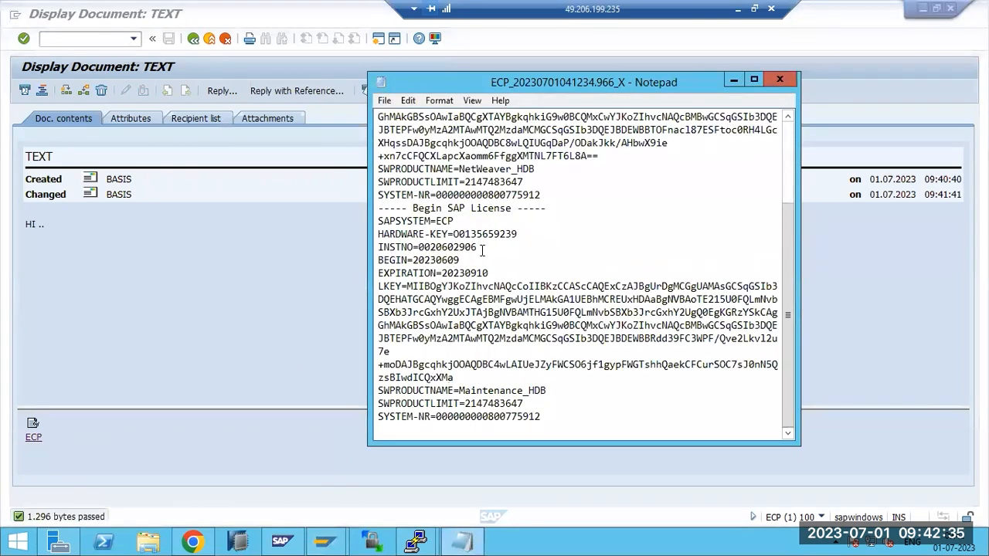
scroll(497, 278, "up", 3)
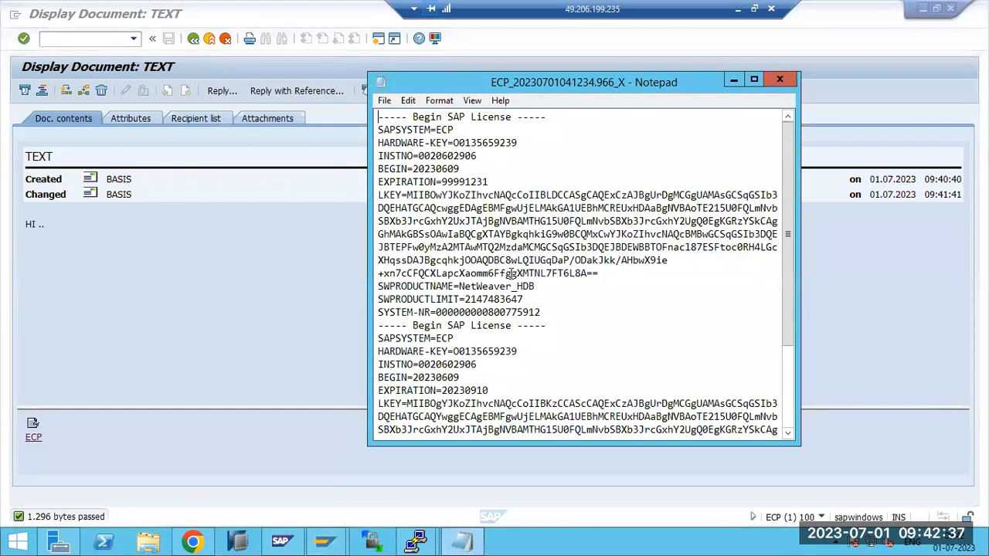
scroll(510, 274, "down", 3)
left_click(778, 84)
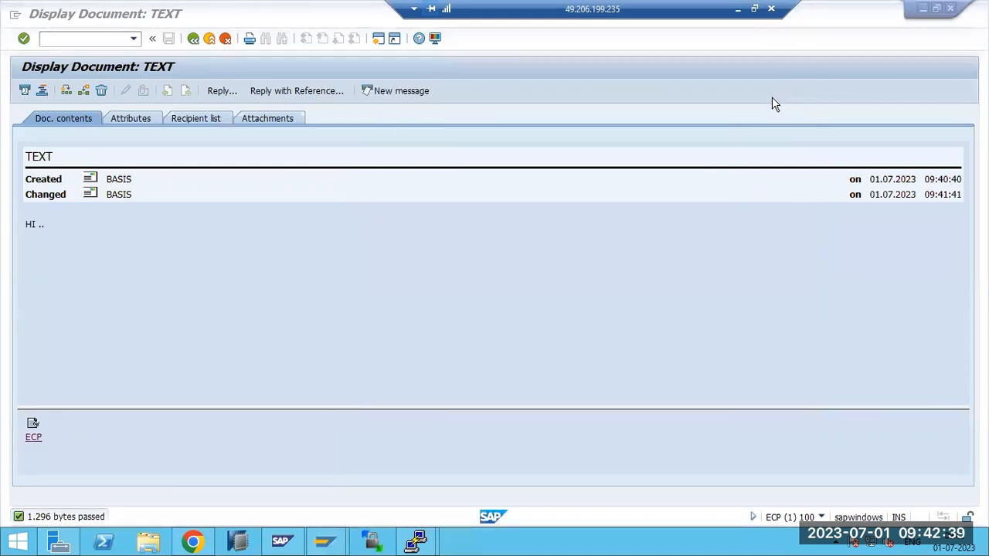
key("F3")
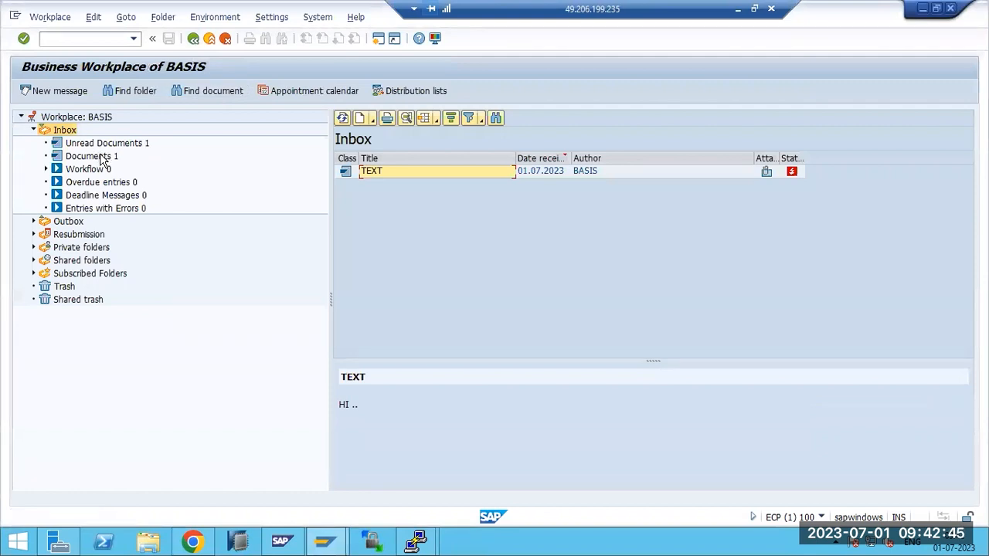
Compare the Documents 1 and Unread Documents folder lists in the Workplace tree
left_click(102, 157)
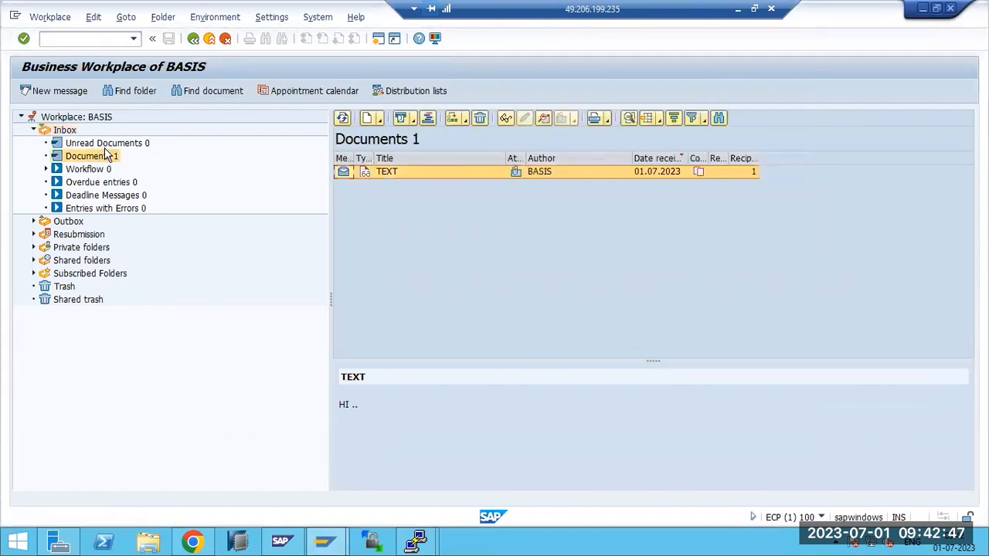
left_click(103, 145)
left_click(104, 156)
Restart the Business Workplace with /nsbwp
left_click(87, 40)
type("/nsbwp")
key("Return")
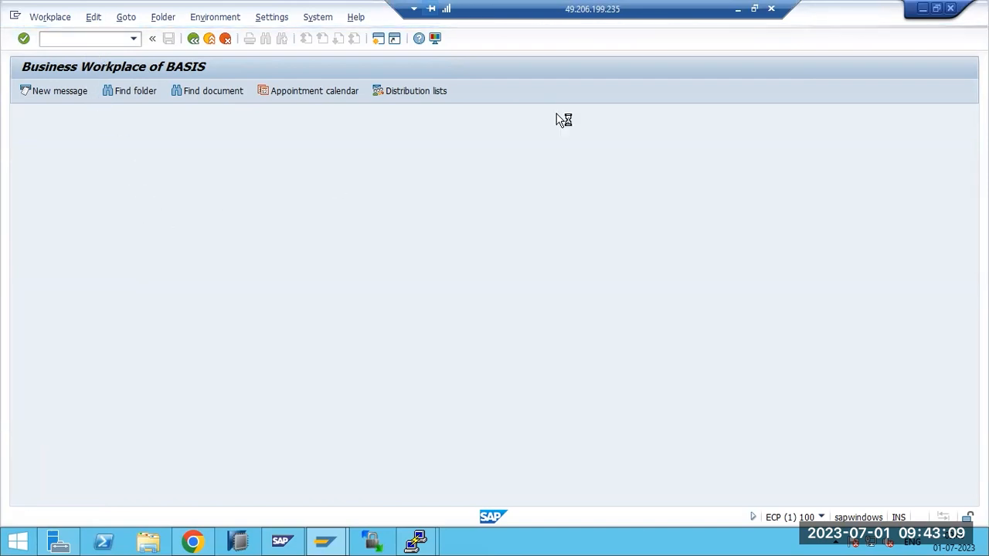
Add the line 'SOST - to check or monitor the EMAILS' to the Paint notes
left_click(737, 9)
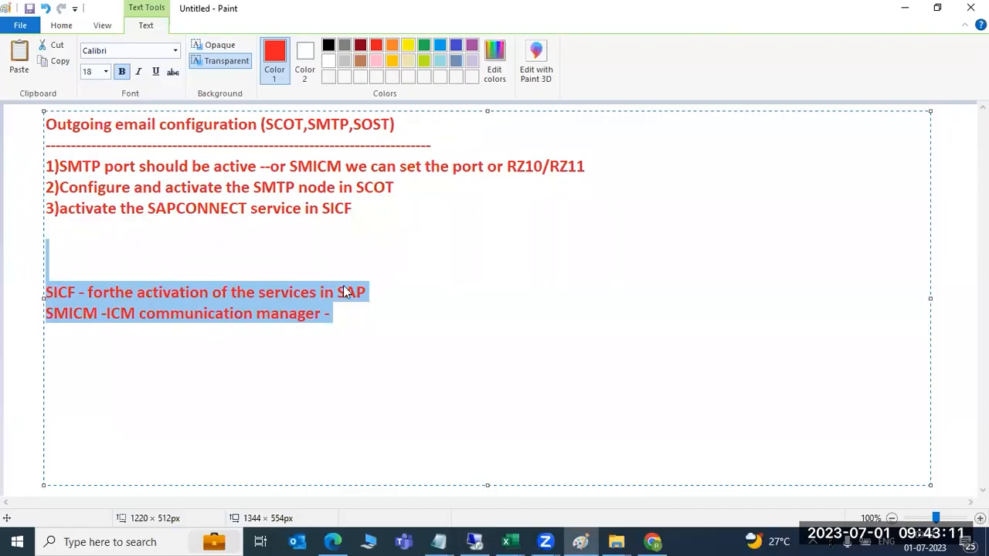
left_click(246, 248)
type("S")
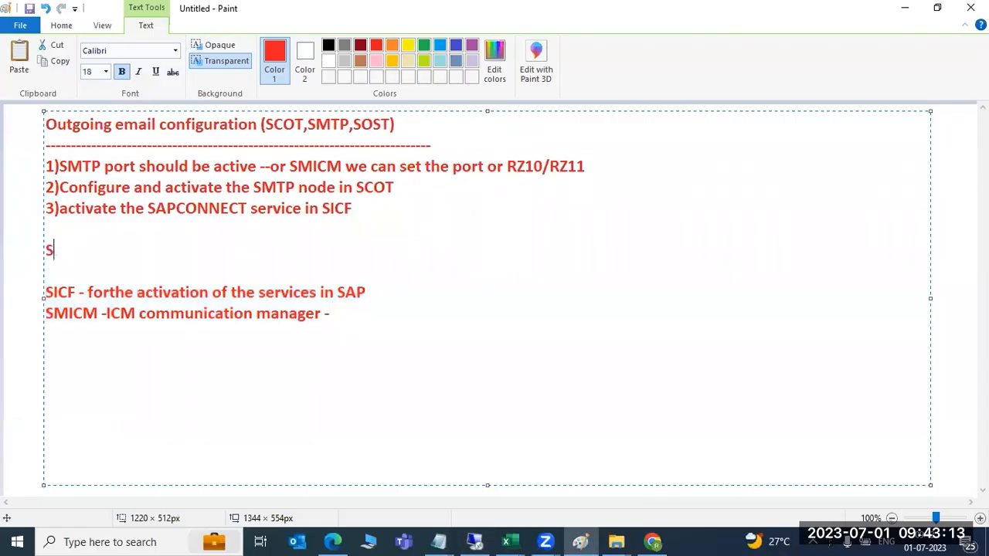
type("OST - tom")
key("BackSpace")
type("check o ")
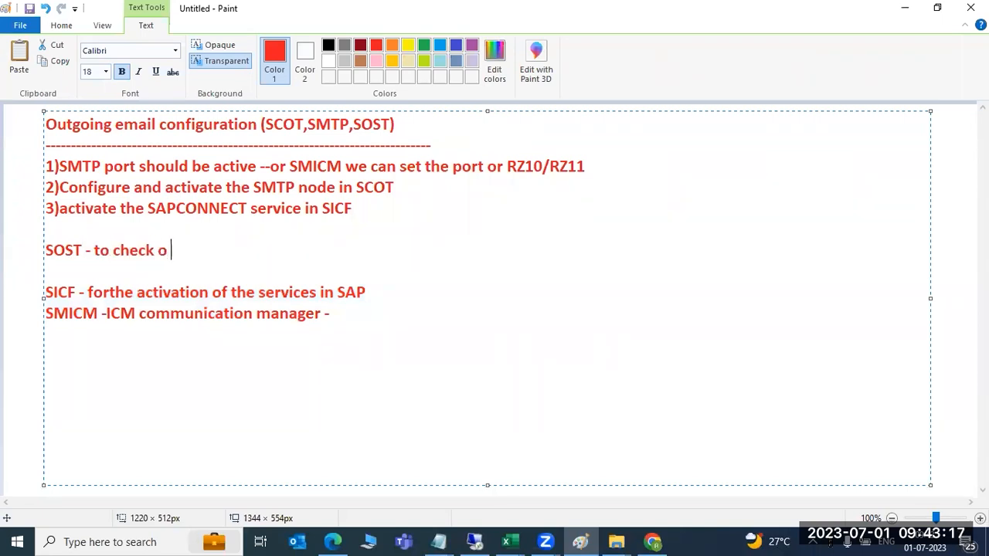
type("r monitor th")
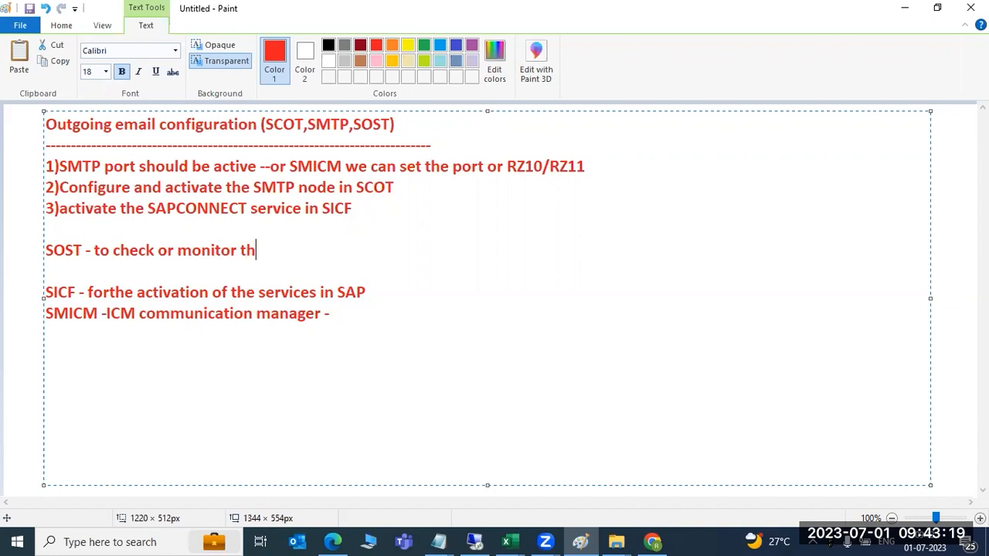
type("e EMAILS")
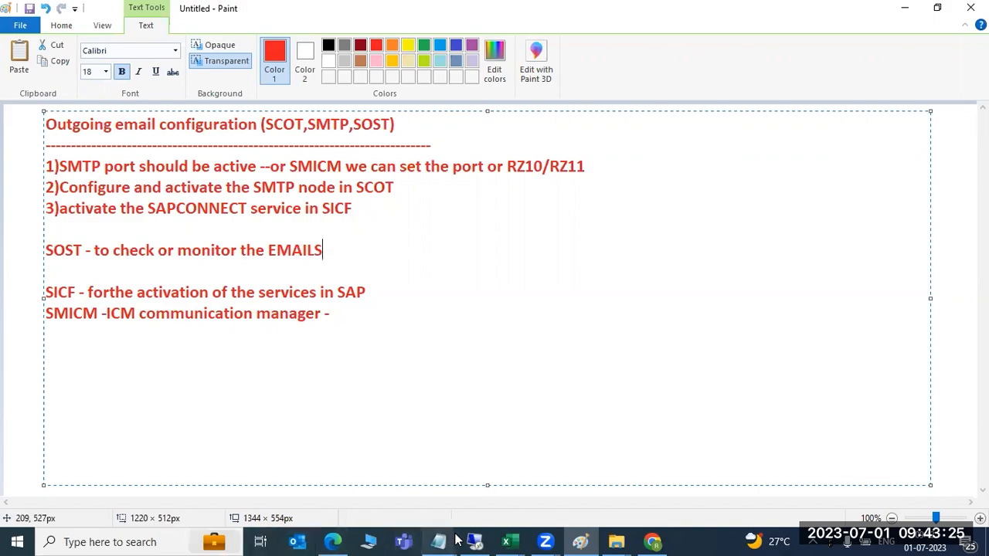
left_click(462, 532)
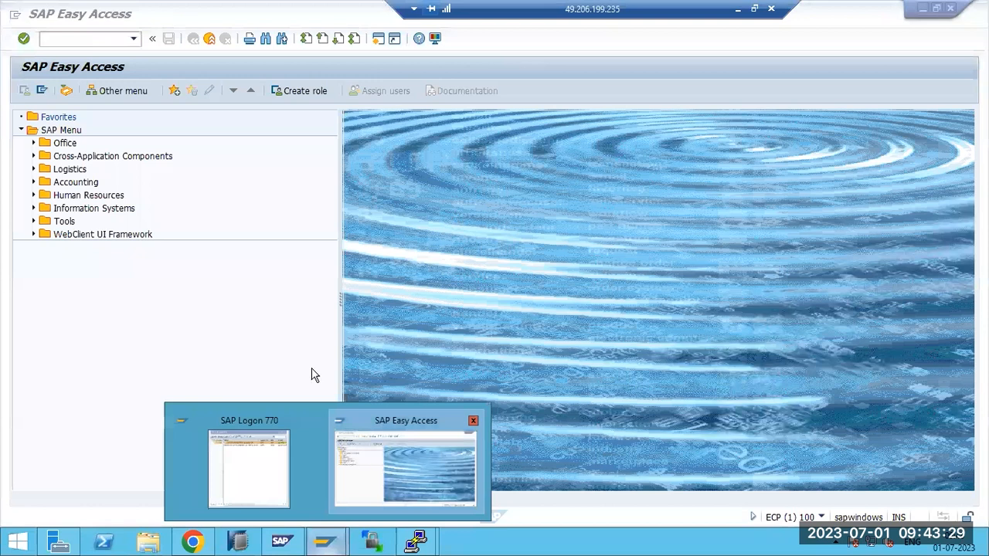
type("sost")
key("Return")
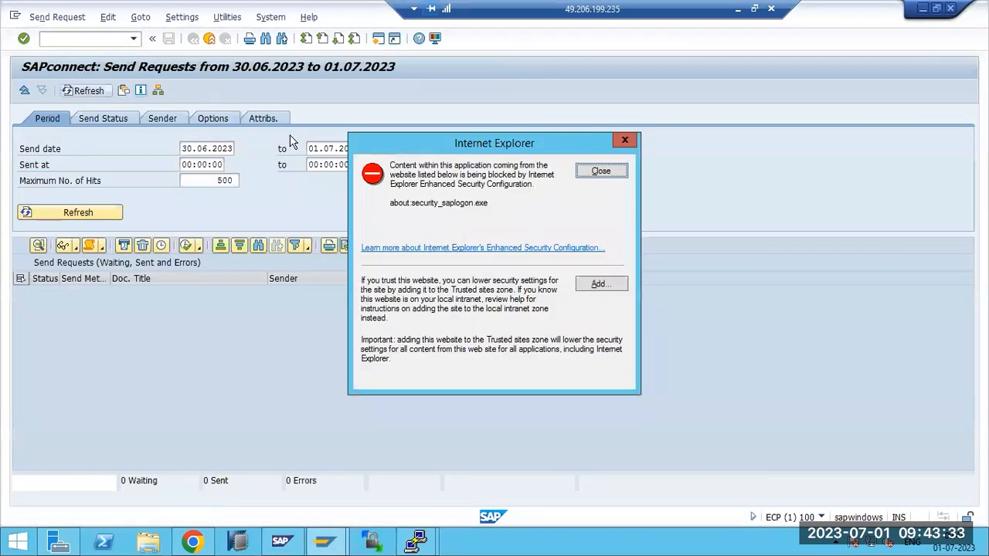
left_click(600, 172)
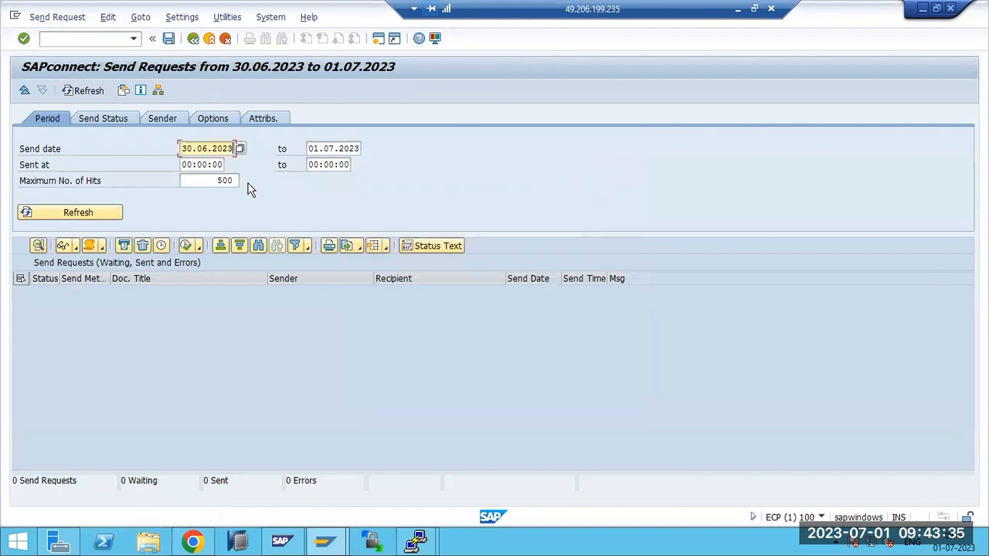
left_click(98, 120)
left_click(105, 180)
left_click(96, 214)
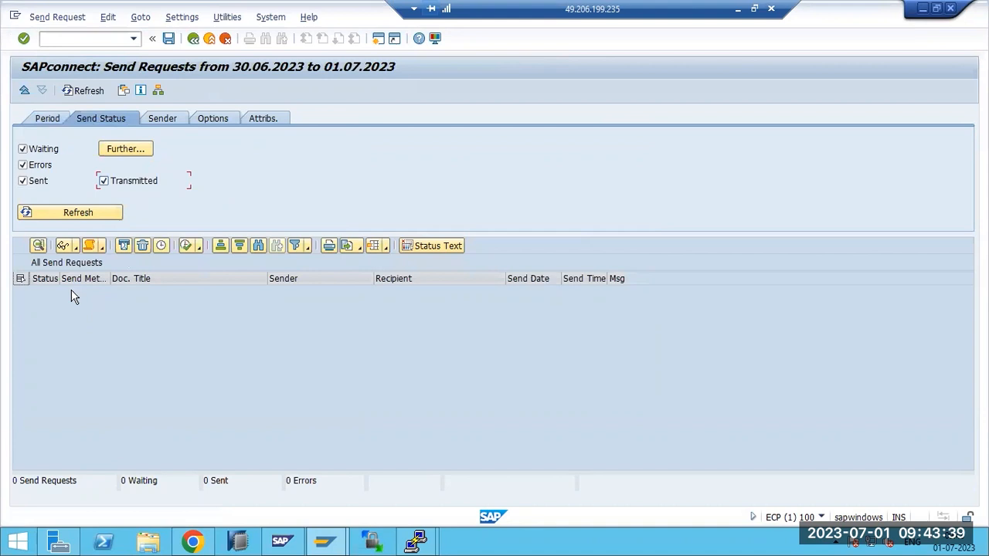
left_click(55, 214)
left_click(48, 122)
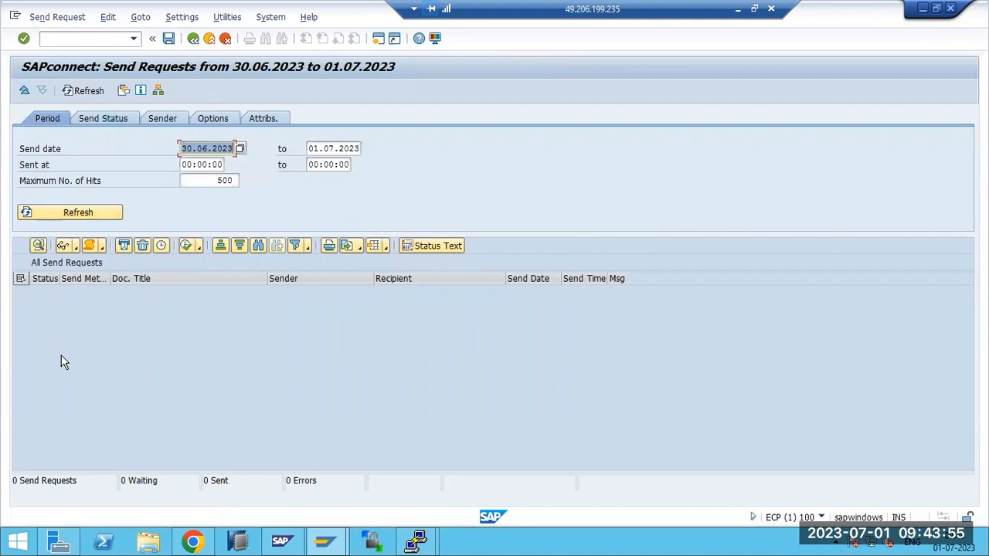
left_click(98, 119)
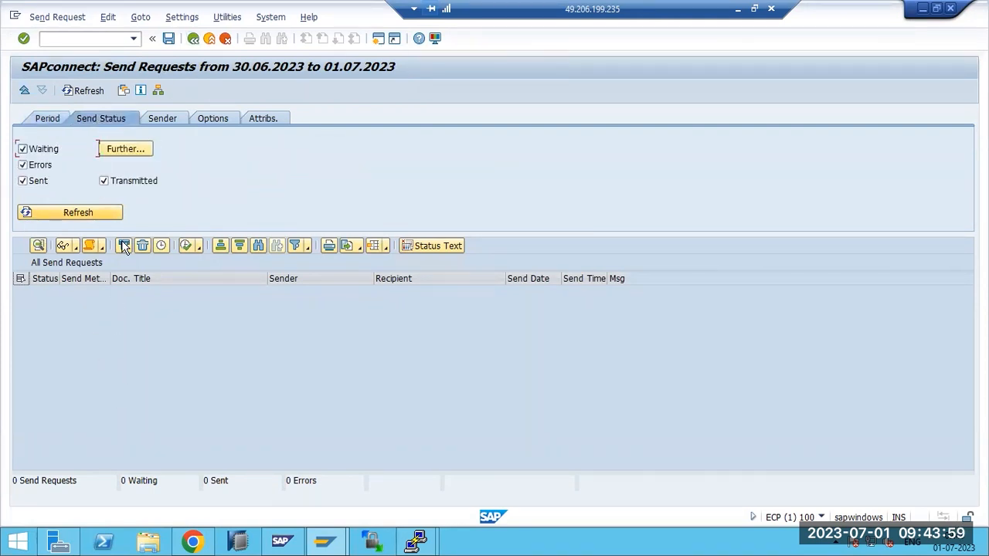
key("F3")
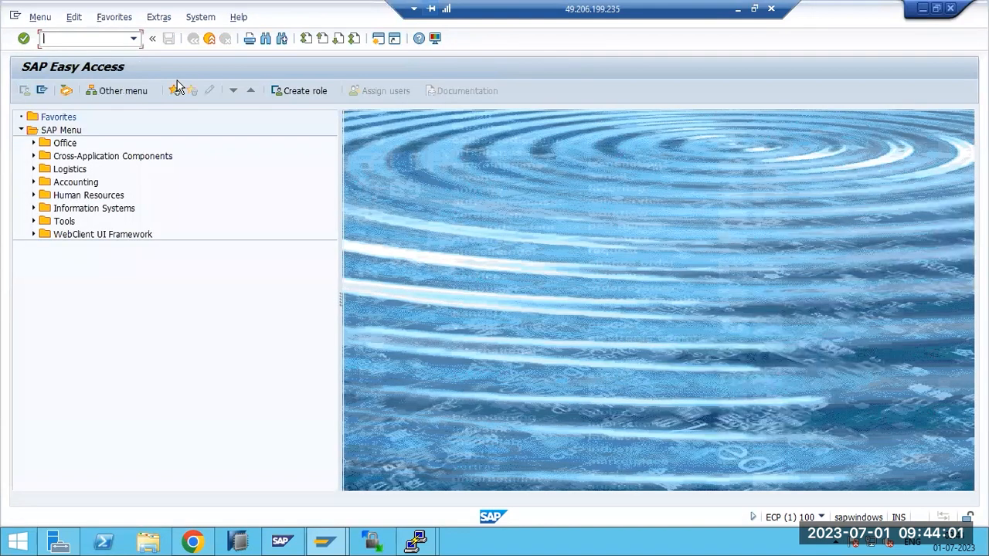
Open SBWP, dismiss the security warning, and start a new message titled TEXT2
left_click(45, 39)
type("sbwp")
key("Return")
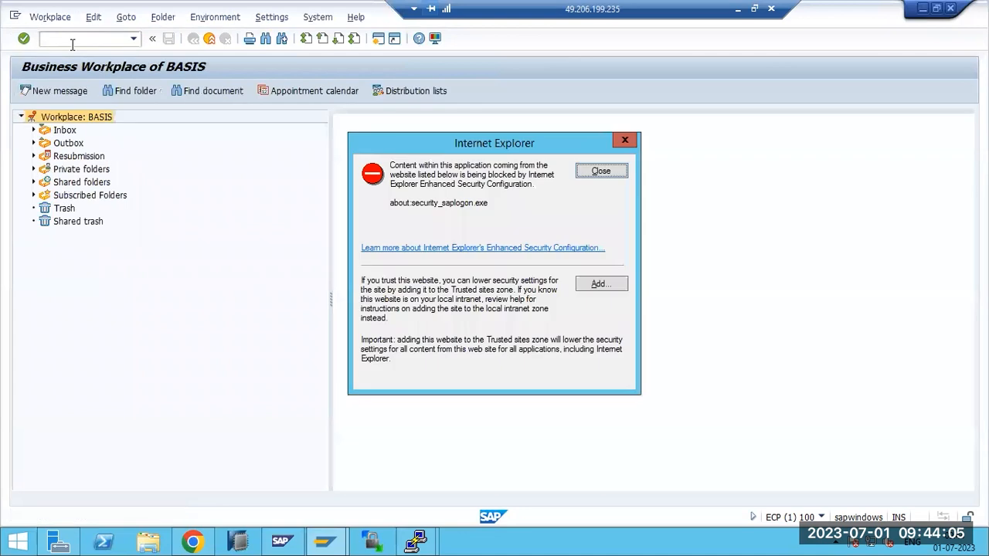
left_click(603, 172)
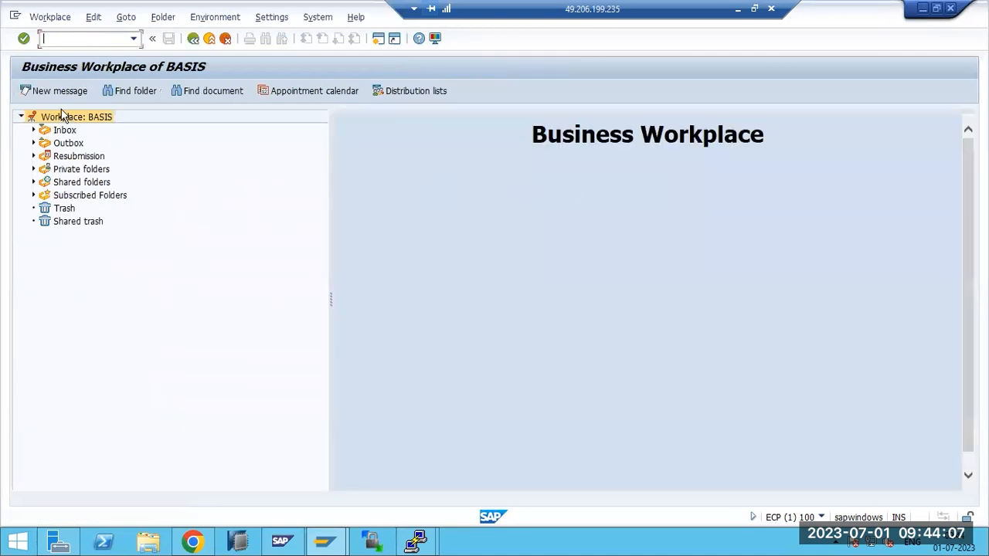
key("shift+F4")
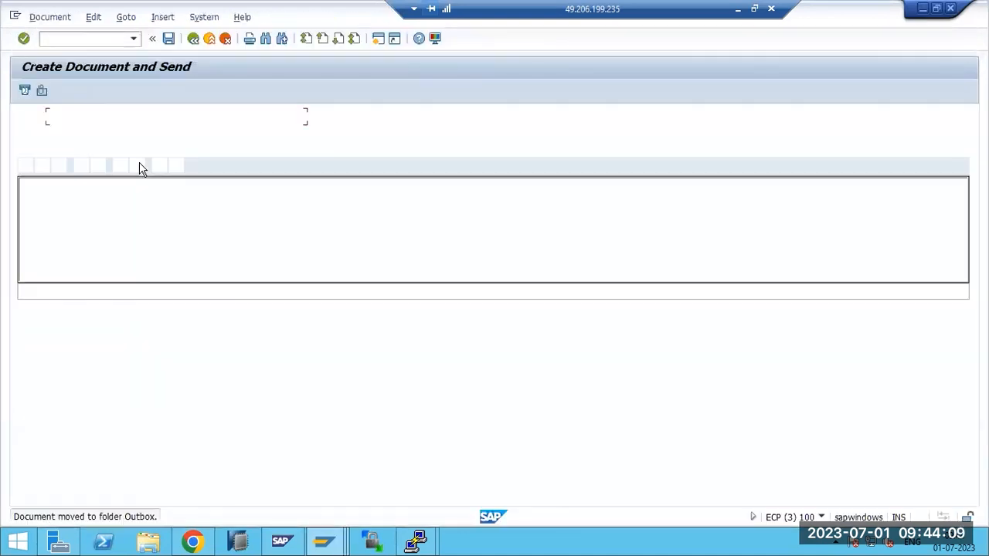
type("TEXT2")
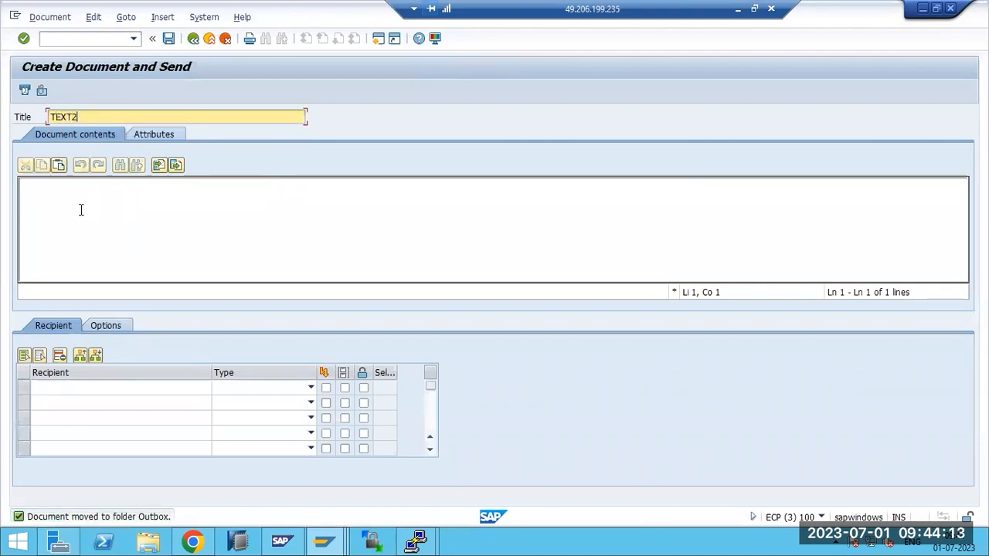
Add an internal user as the recipient via the user lookup
left_click(67, 387)
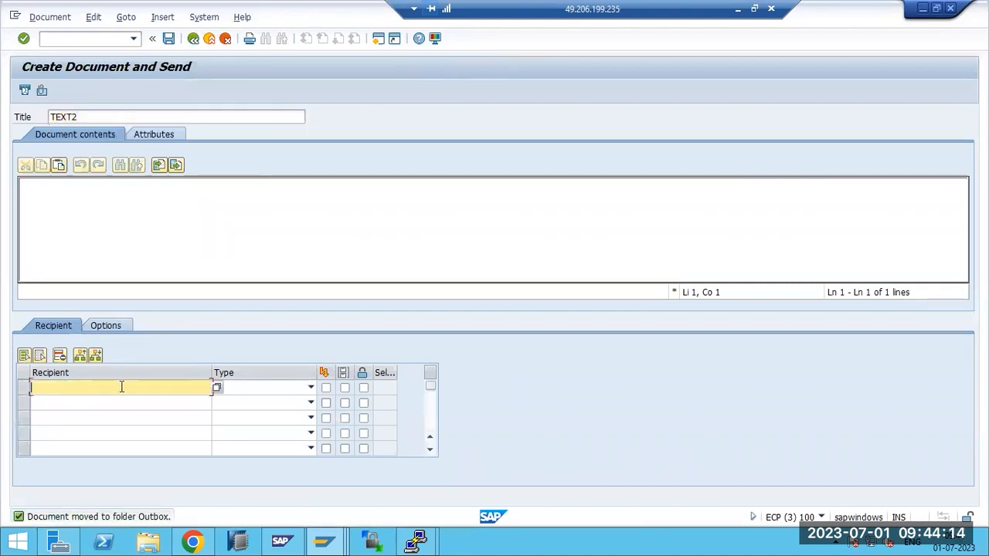
left_click(217, 387)
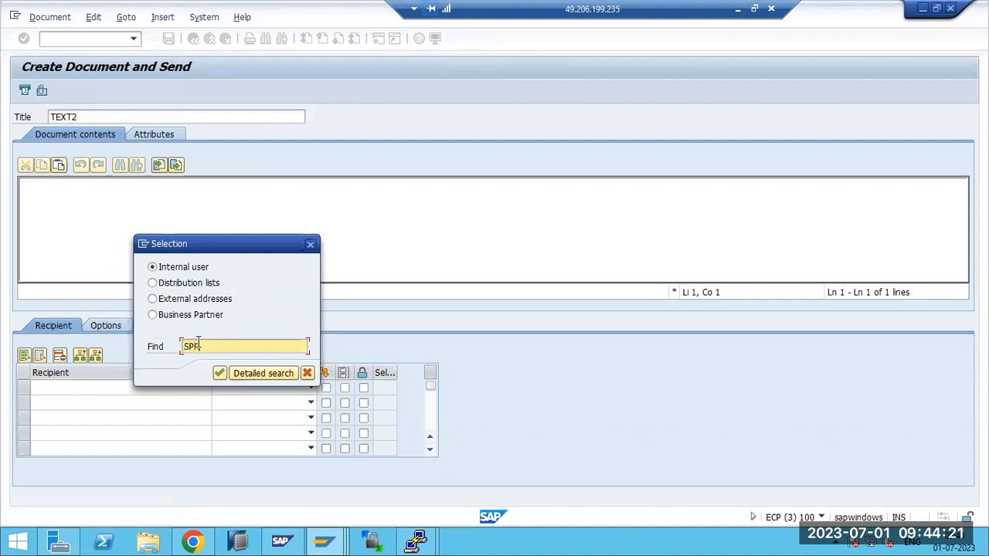
key("Return")
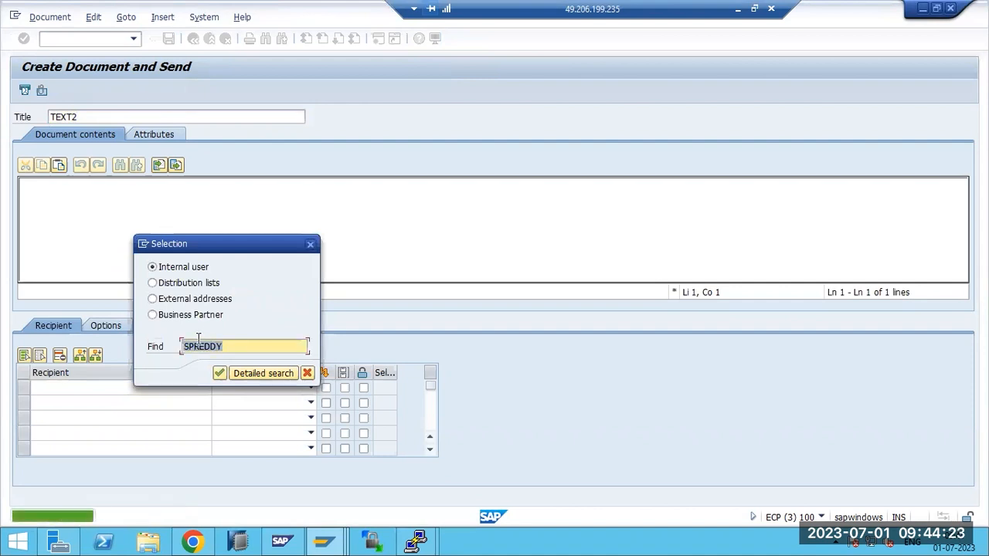
left_click(218, 374)
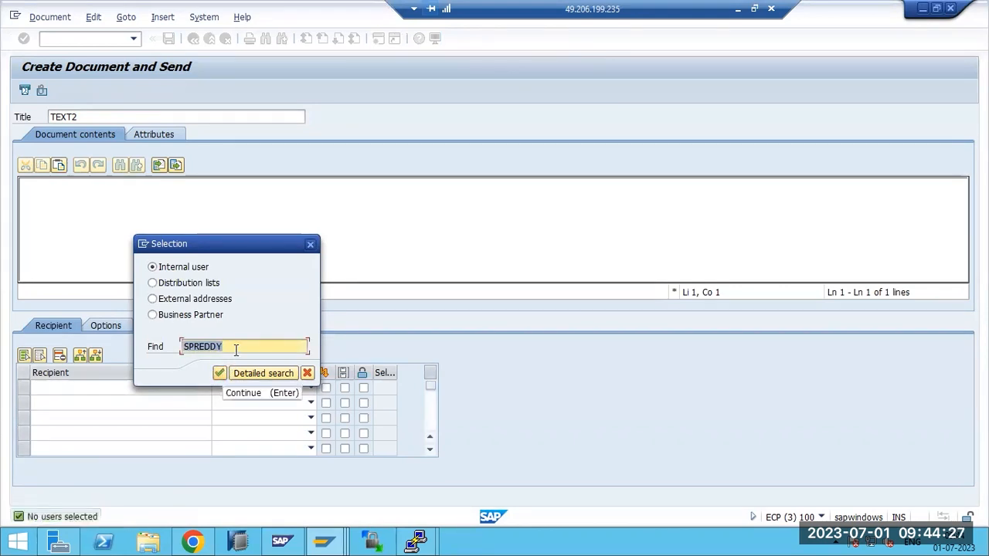
key("BackSpace")
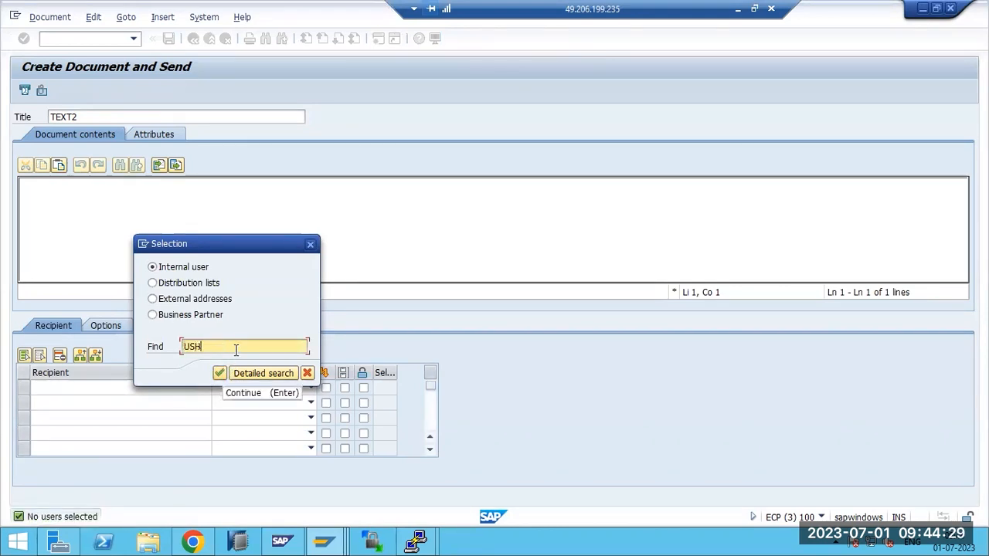
key("Return")
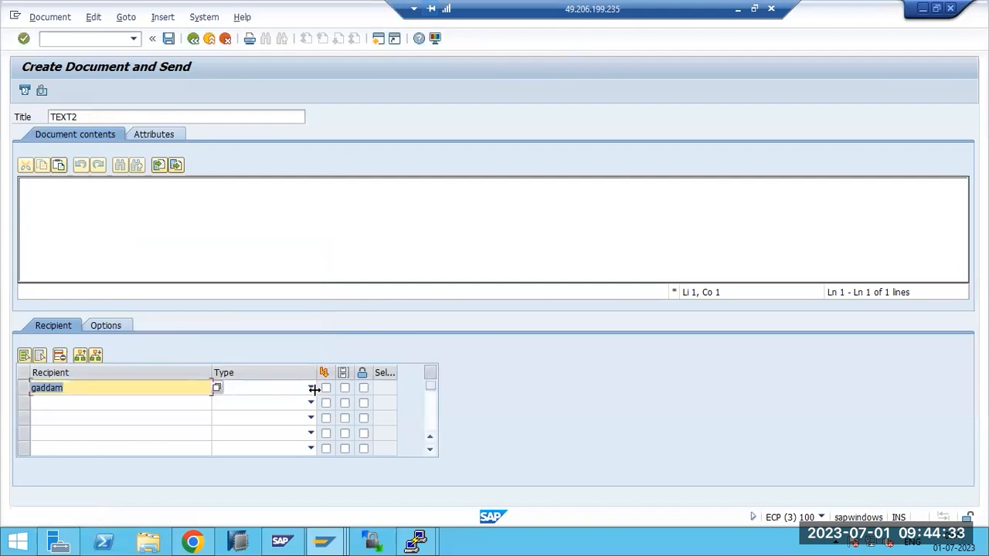
Set the recipient type to SAP Logon Name and tick all three delivery options
left_click(313, 388)
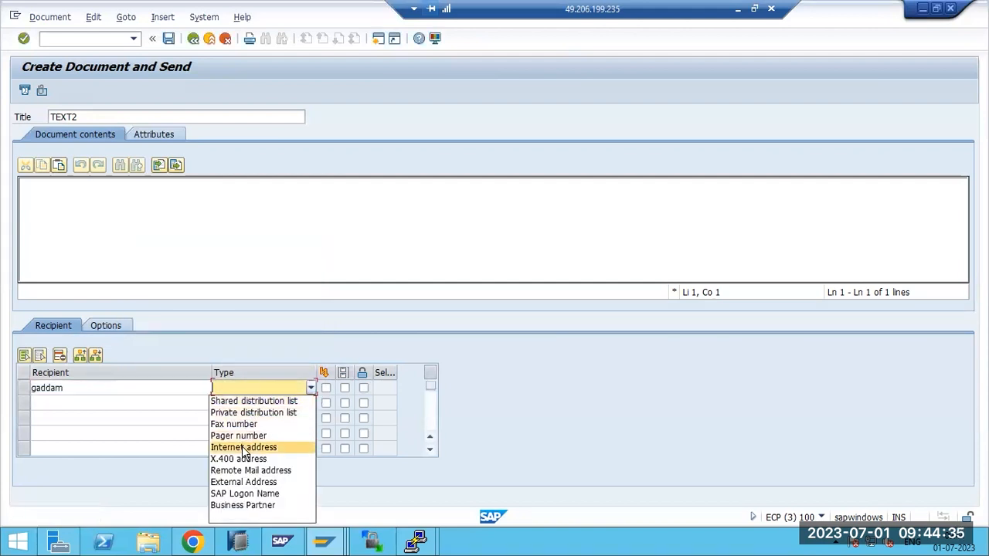
left_click(244, 493)
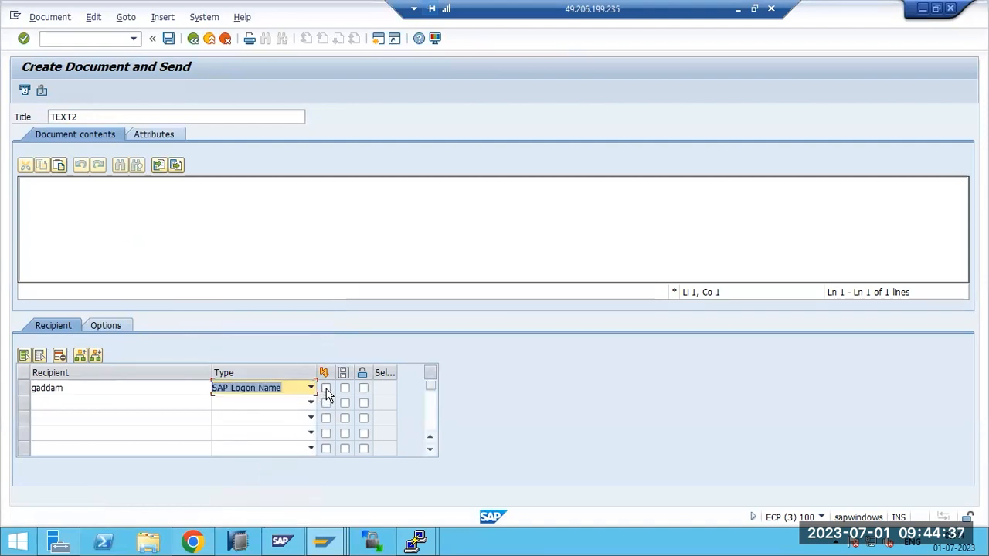
left_click(325, 389)
left_click(345, 390)
left_click(363, 388)
Type 'scbn' in the body, send, and dismiss the user-does-not-exist error
left_click(91, 212)
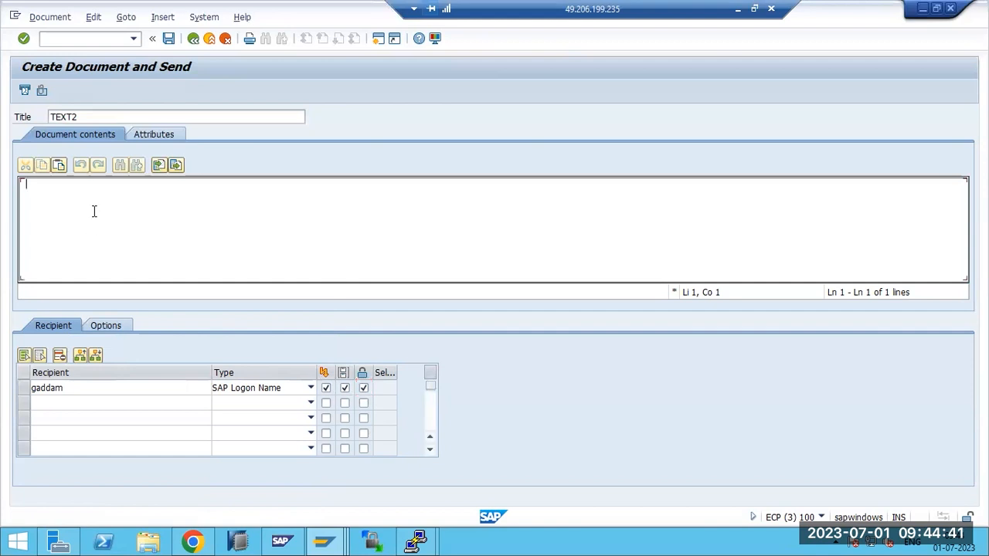
type("scbn")
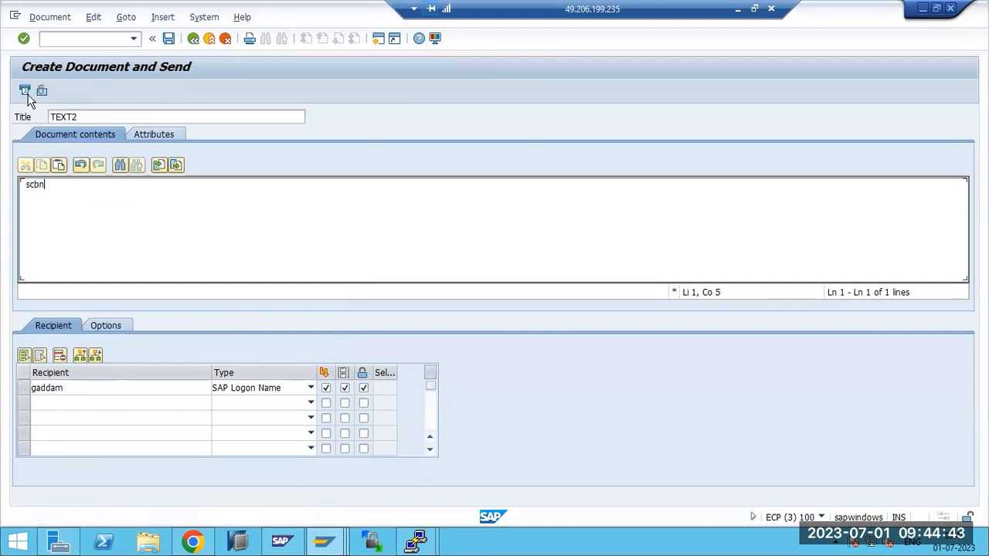
left_click(25, 93)
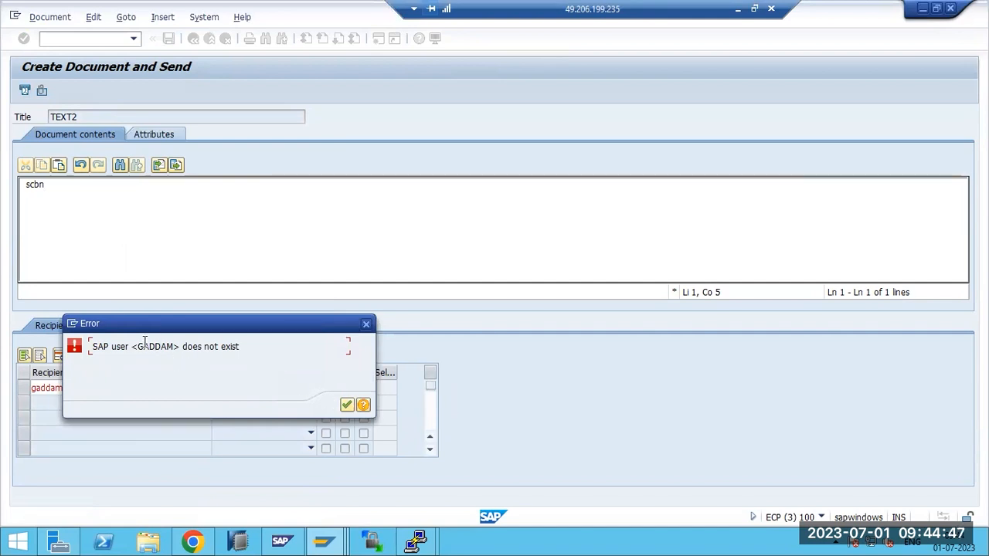
left_click_drag(140, 346, 183, 347)
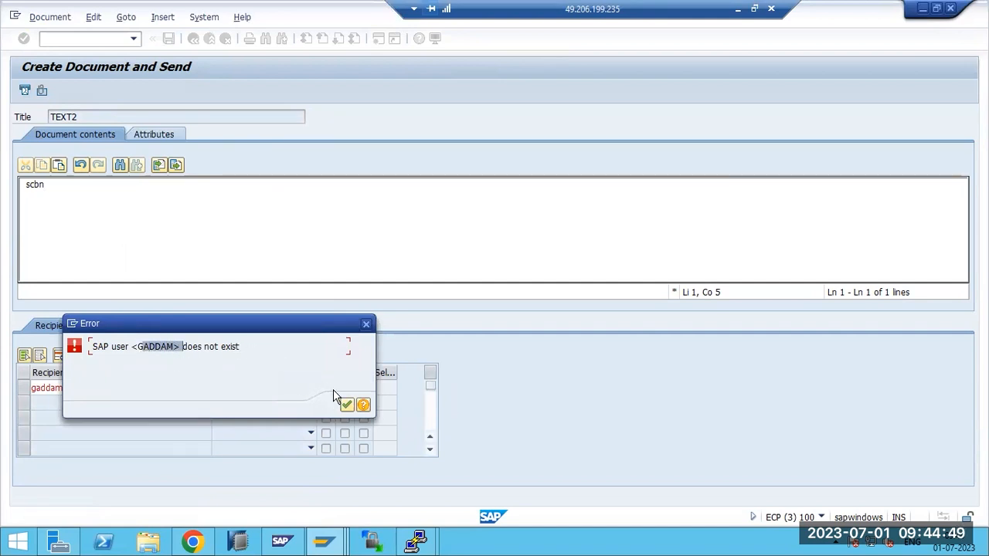
left_click(346, 405)
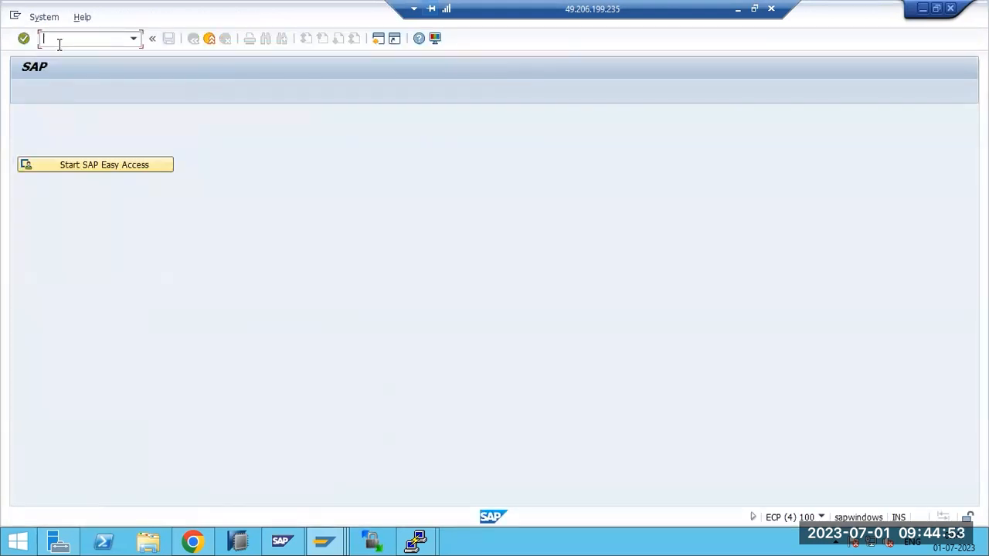
In SU01, add an e-mail address to the user's Address data and save the user
key("Return")
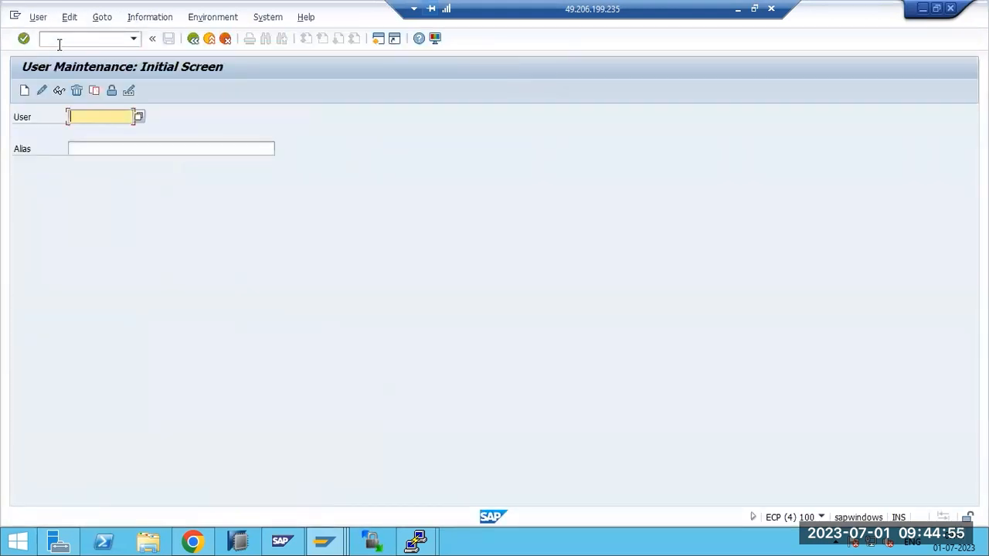
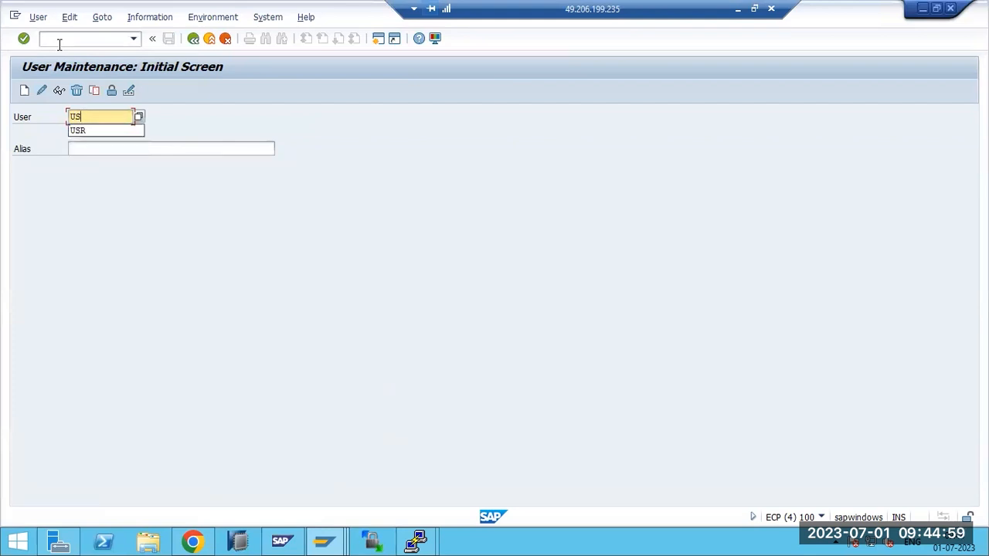
left_click(41, 90)
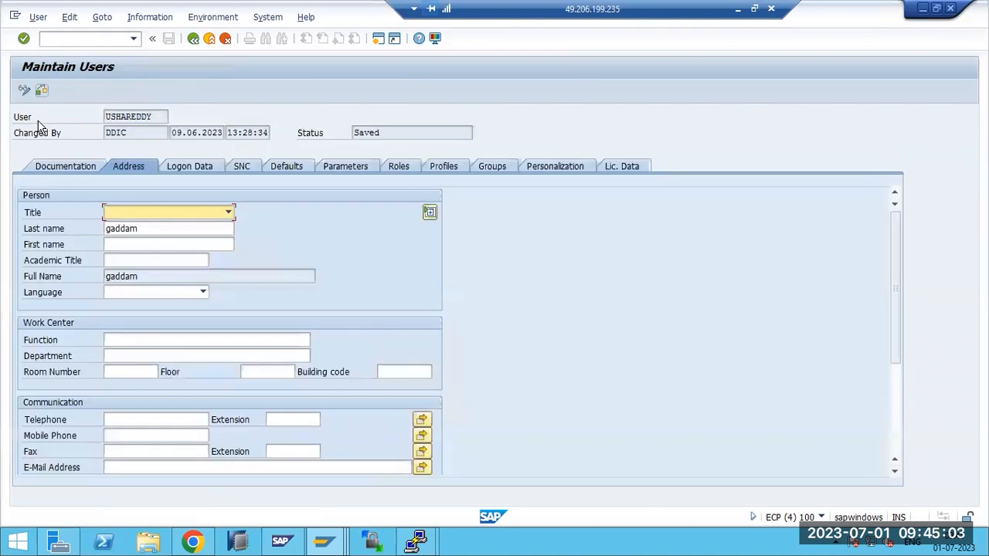
scroll(131, 448, "down", 3)
left_click(126, 417)
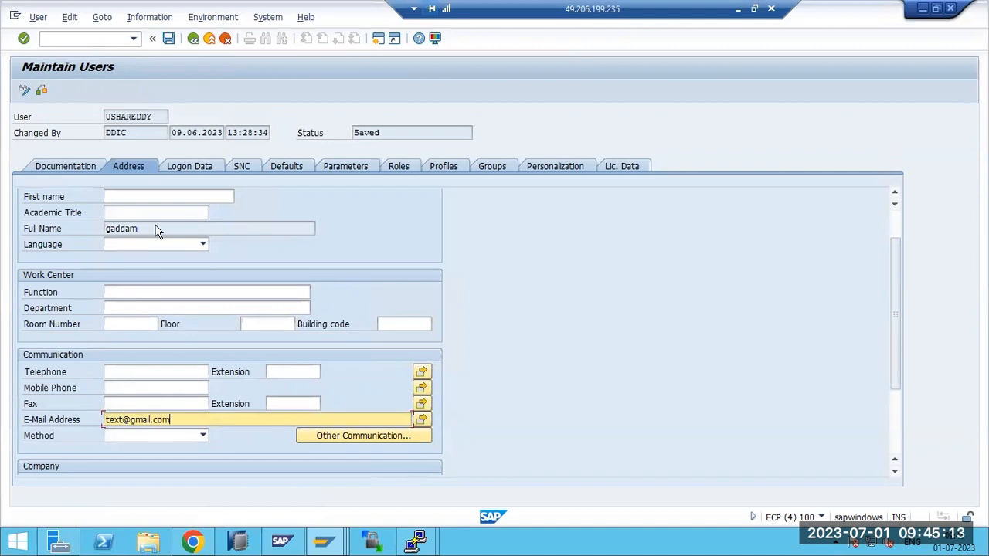
key("ctrl+s")
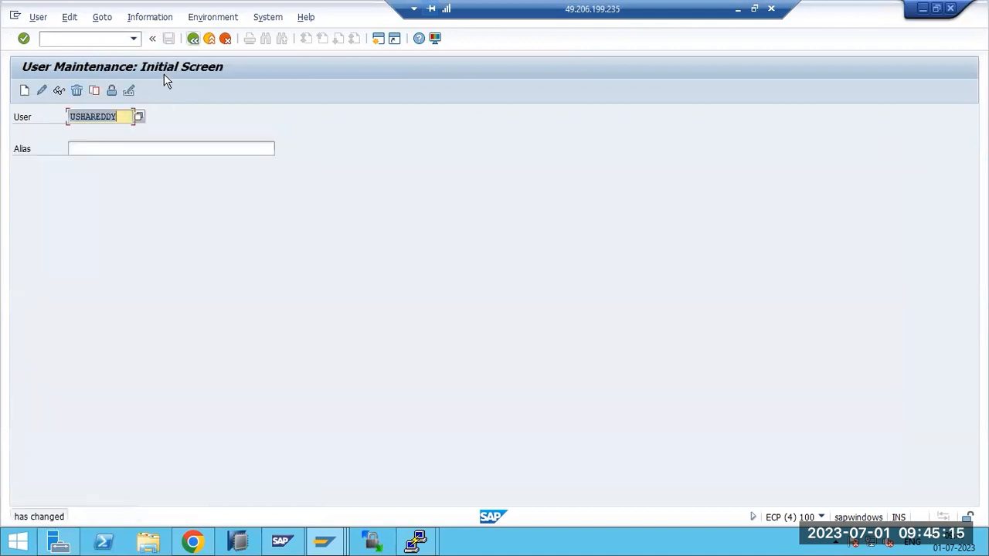
key("F3")
left_click(326, 543)
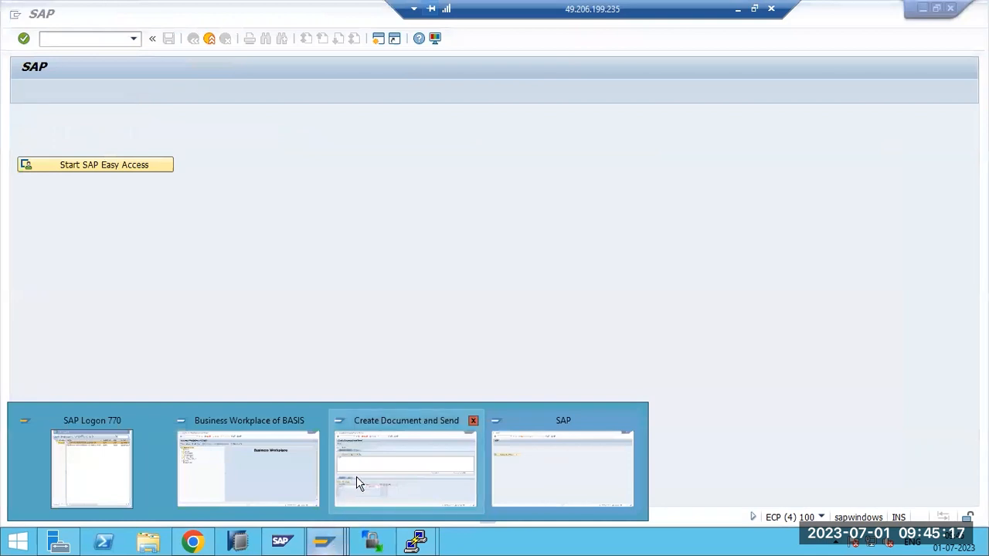
Resend TEXT2, dismiss the error, delete the recipient name, and open the recipient search help
left_click(358, 481)
left_click(24, 90)
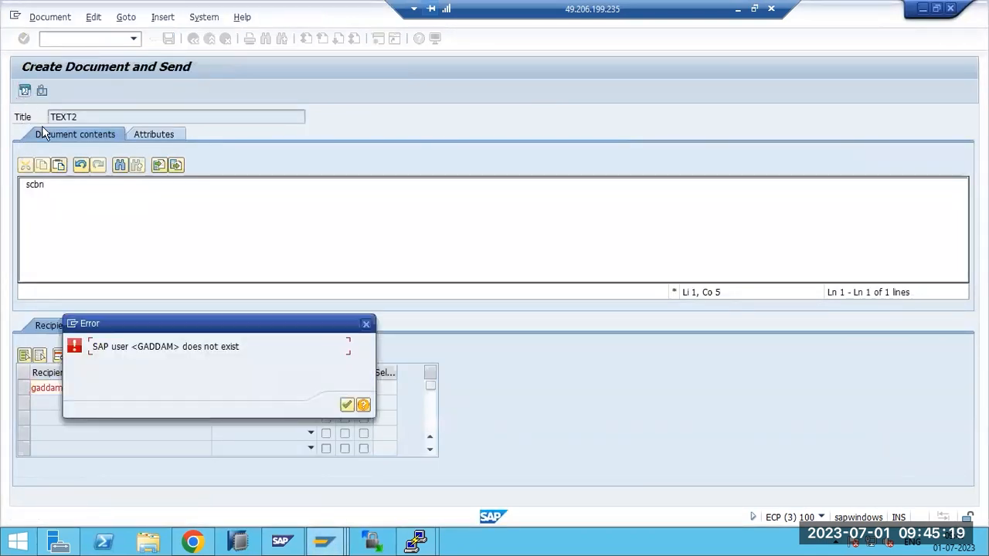
left_click(346, 407)
left_click(97, 390)
key("BackSpace")
key("BackSpace")
key("BackSpace")
key("BackSpace")
key("BackSpace")
key("BackSpace")
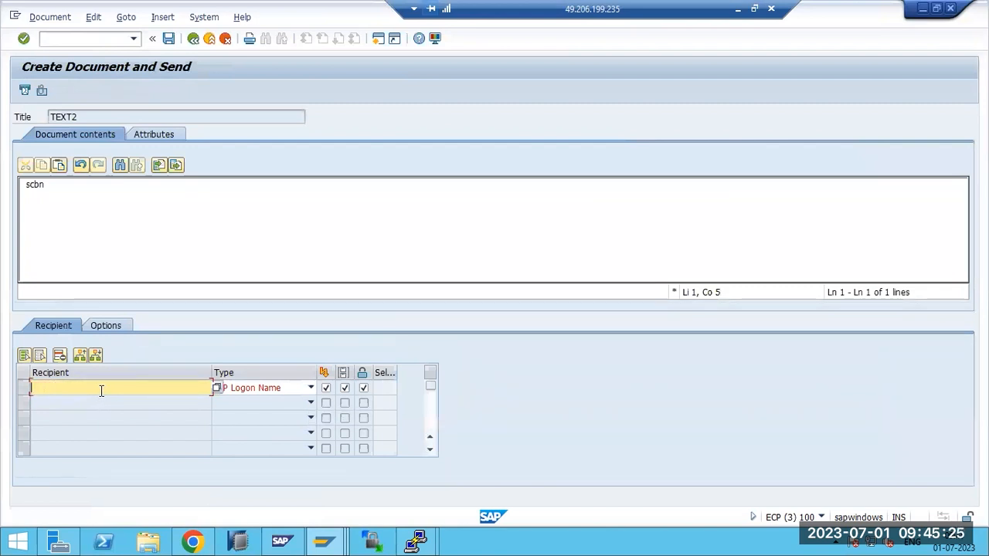
left_click(217, 388)
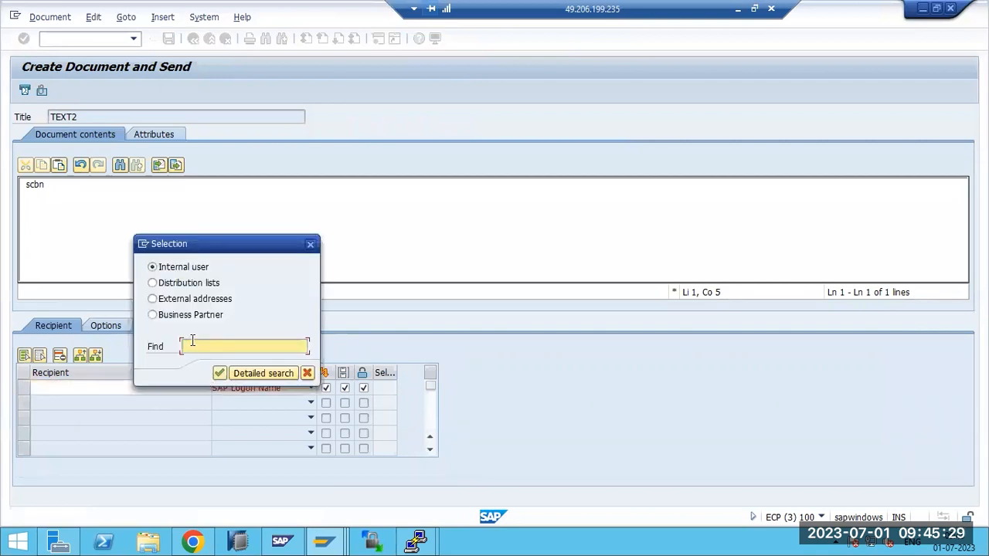
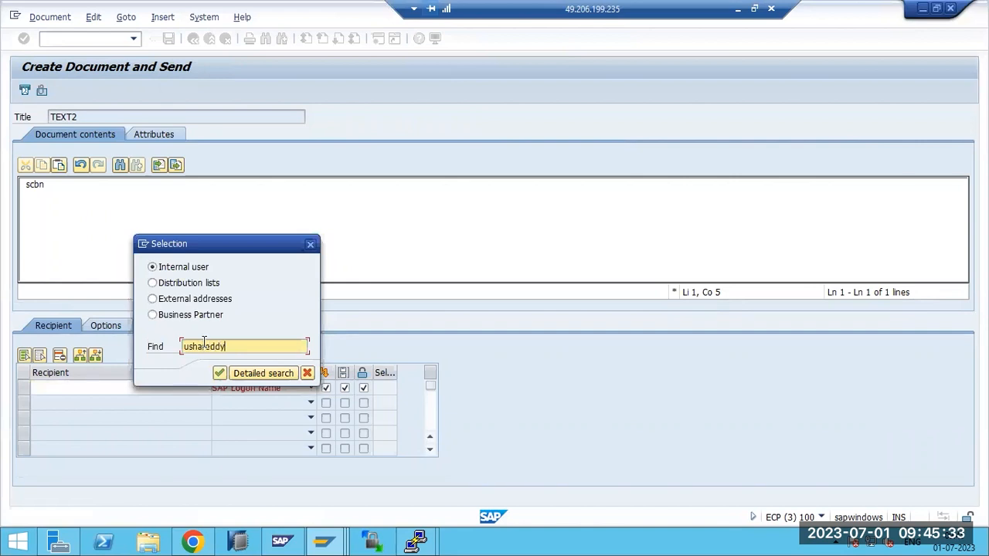
Find the Basis department contact with a detailed search and copy it into the recipients
left_click(258, 374)
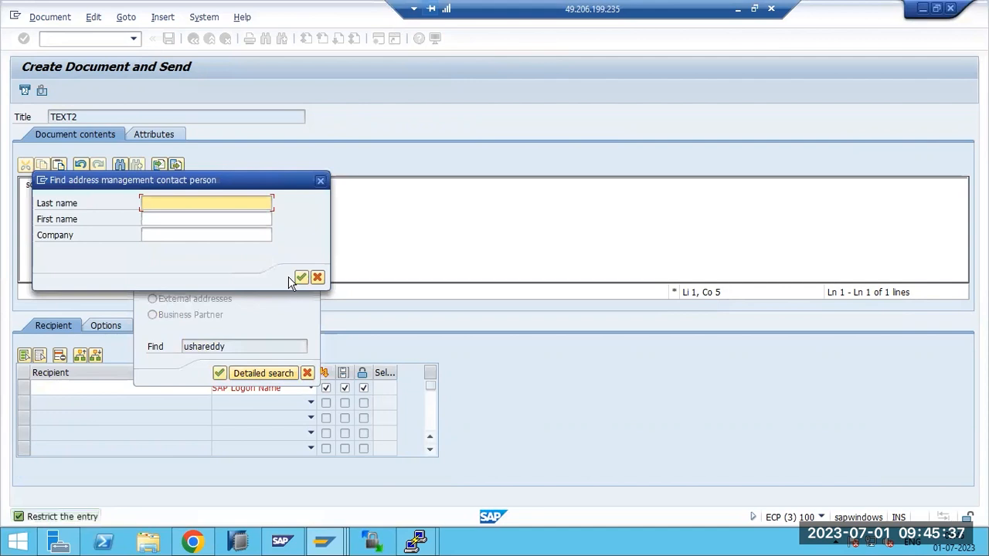
left_click(301, 276)
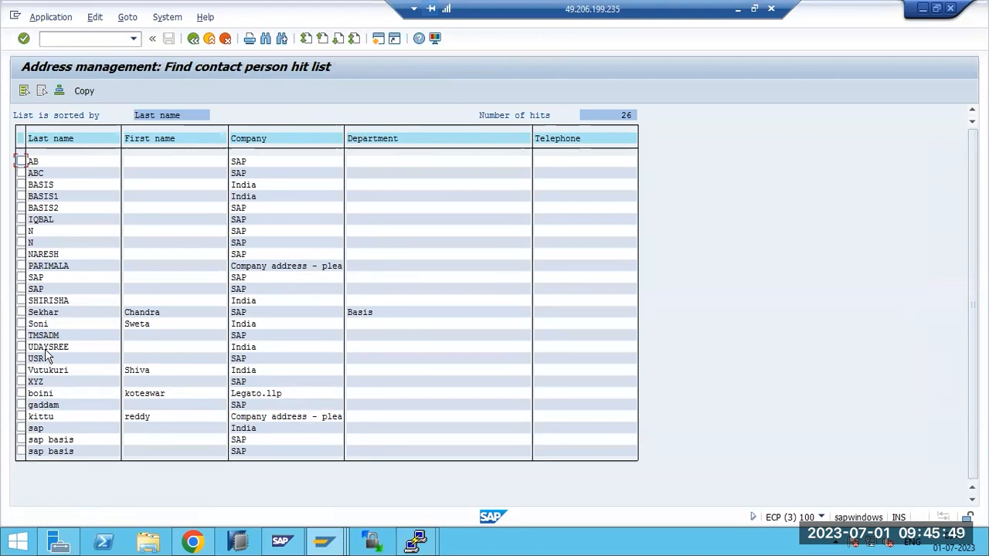
left_click(43, 313)
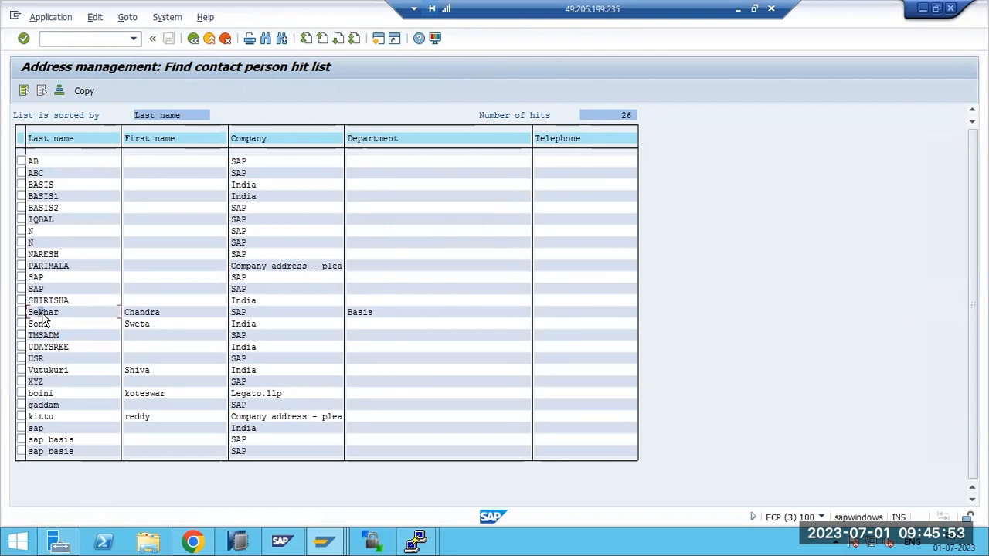
left_click(84, 91)
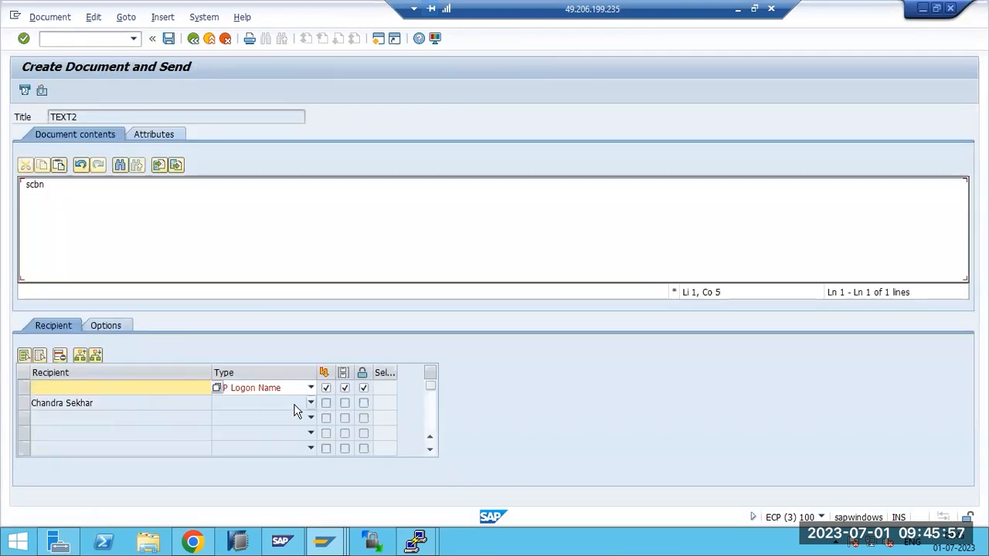
Delete the empty recipient row and set the contact to Internet address with express delivery
left_click(24, 388)
left_click(59, 355)
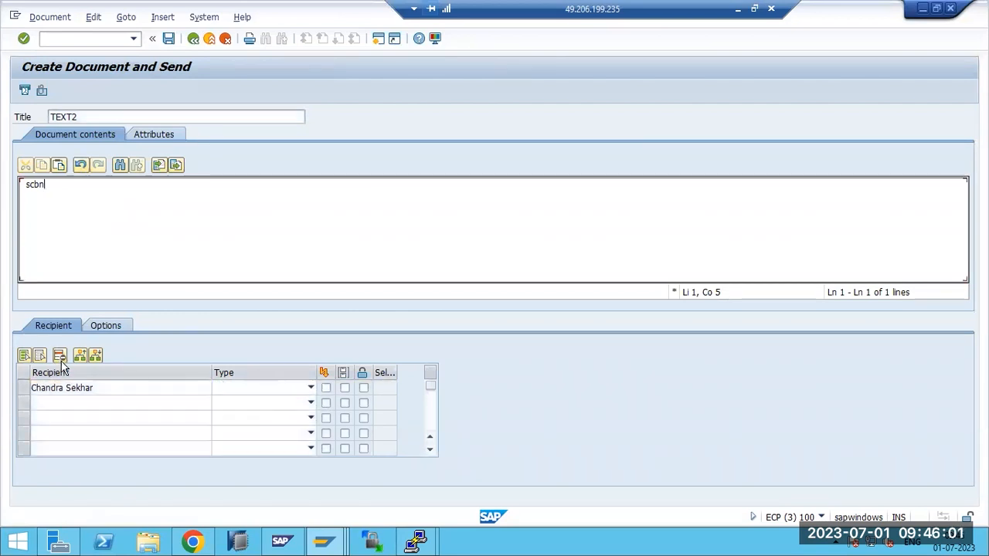
left_click(21, 393)
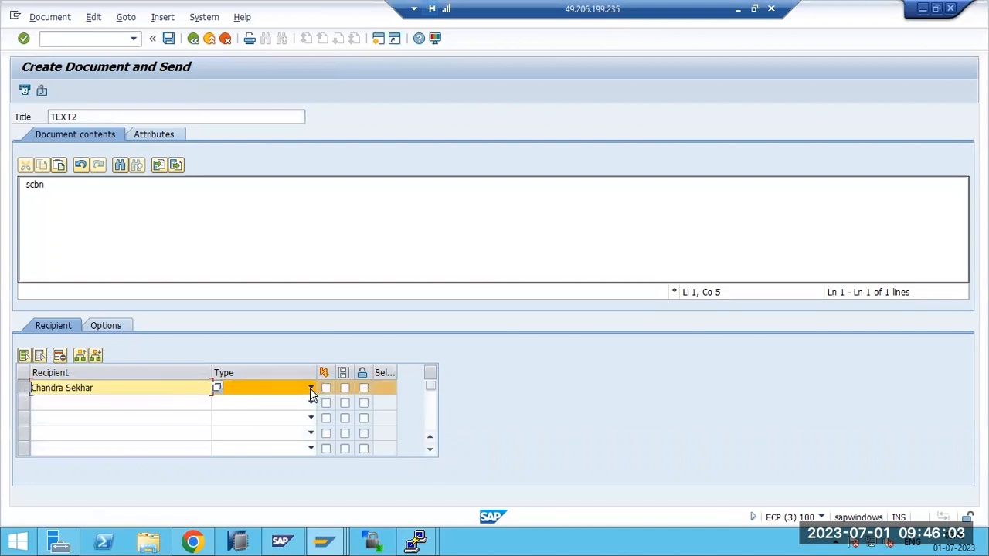
left_click(311, 387)
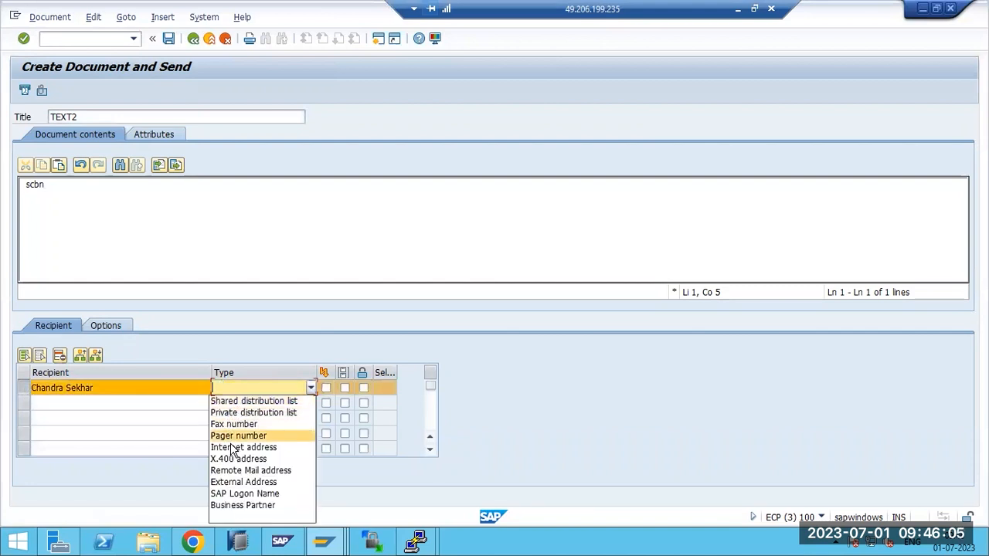
left_click(244, 447)
left_click(326, 388)
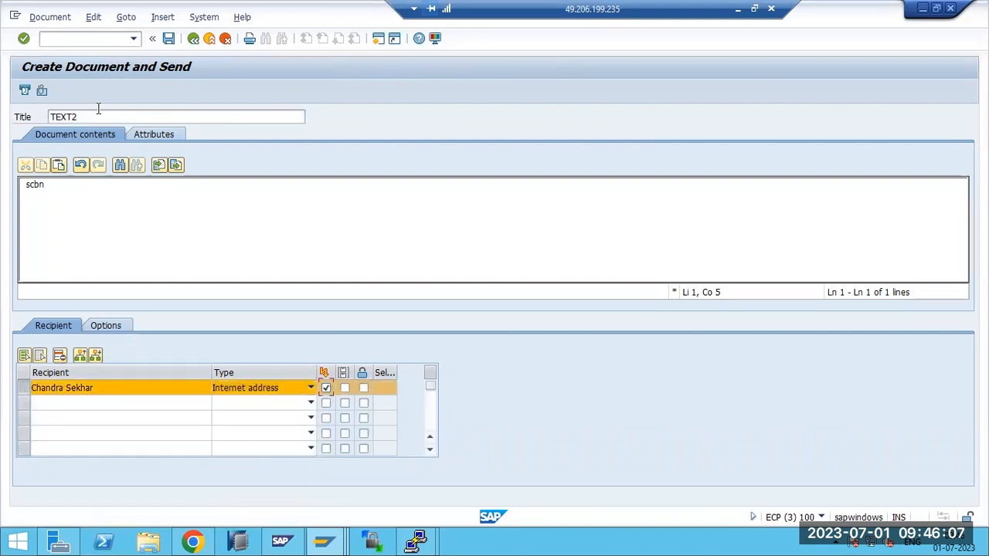
Send TEXT2, dismiss the invalid-address error, and switch to the SAP start screen window
left_click(25, 91)
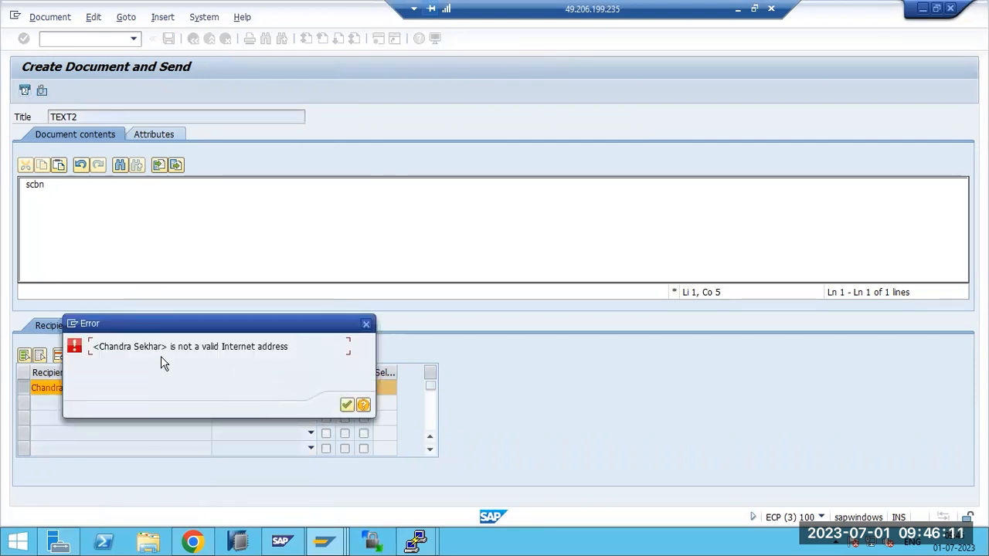
left_click_drag(170, 347, 289, 346)
left_click(346, 405)
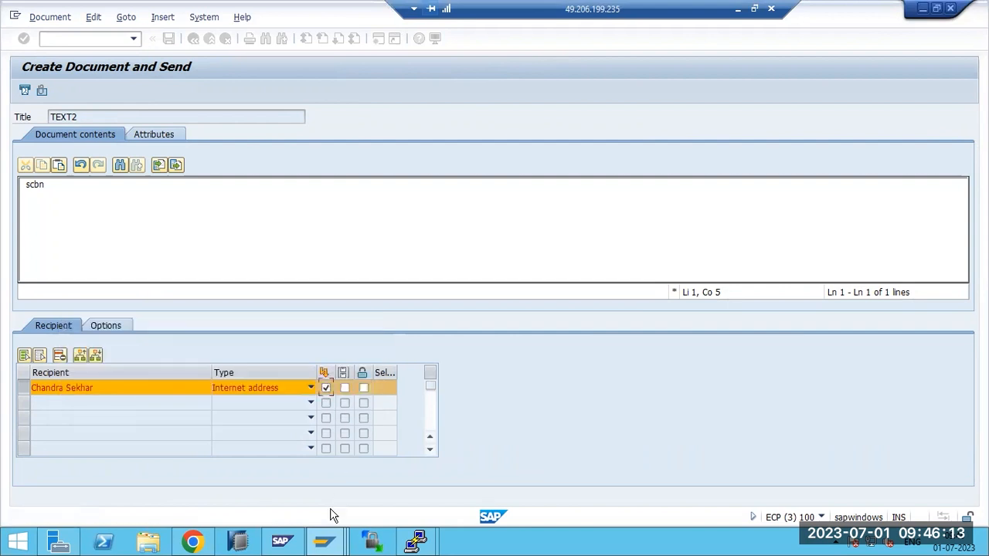
left_click(347, 533)
left_click(543, 486)
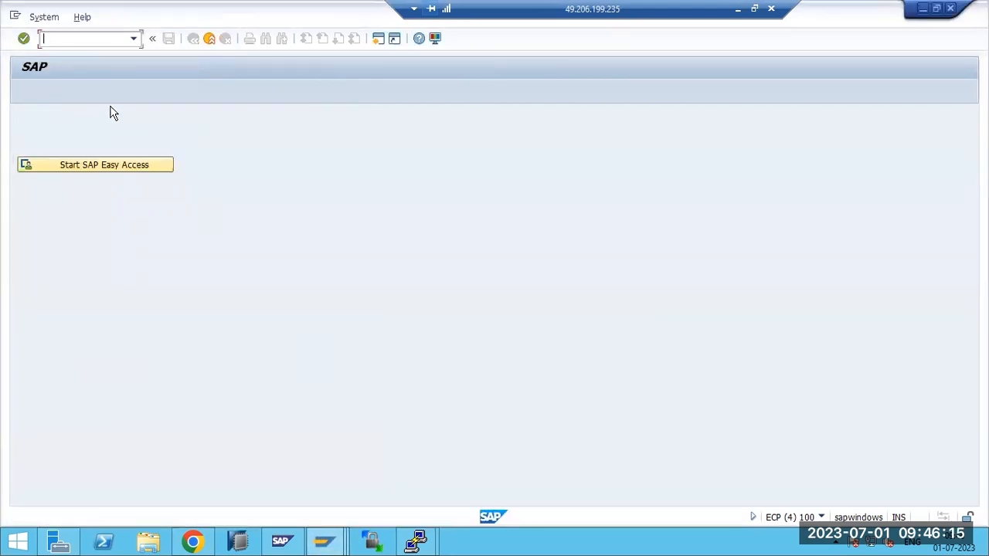
Start SU01 and try opening typed and previously used user names for editing
key("Return")
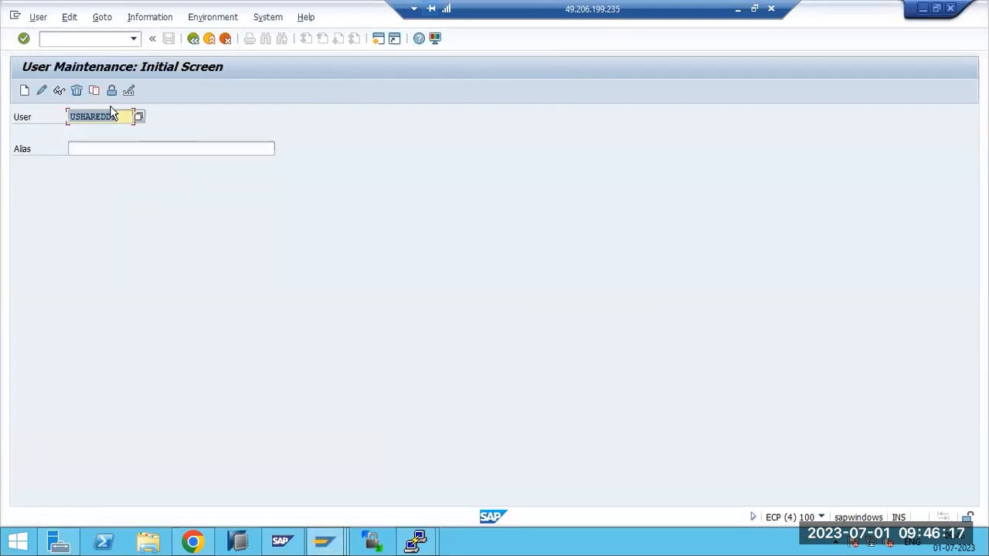
type("CHANDRA")
left_click(42, 91)
left_click(114, 119)
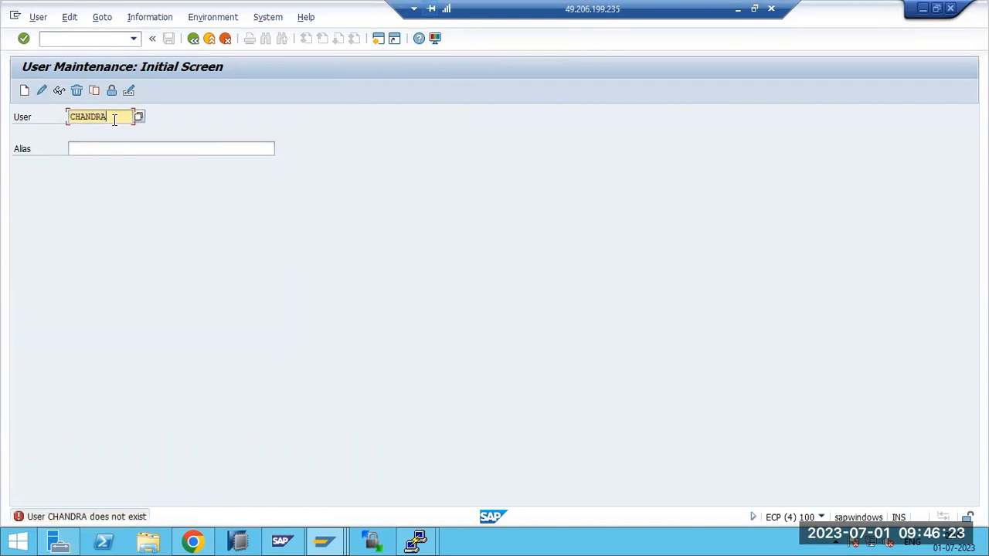
key("BackSpace")
key("BackSpace")
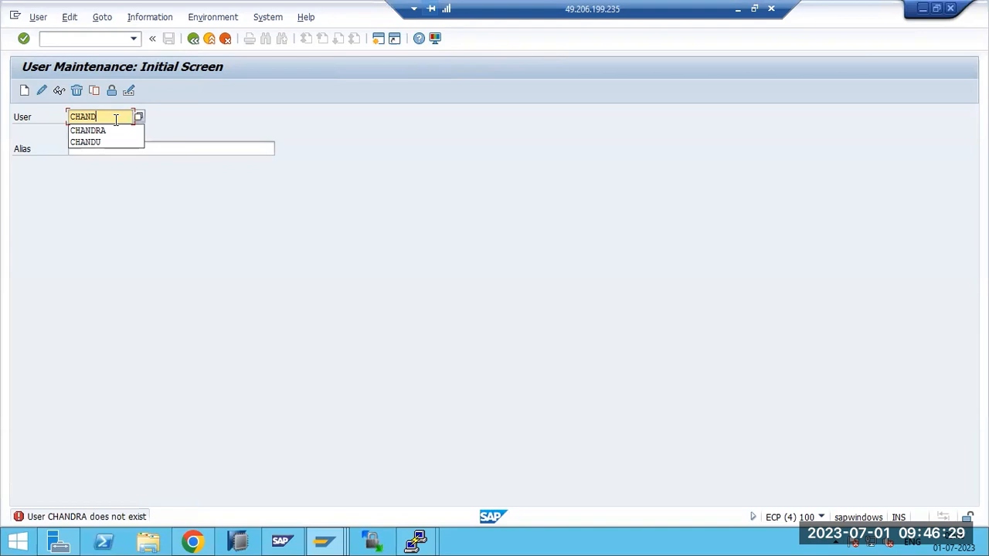
left_click(106, 144)
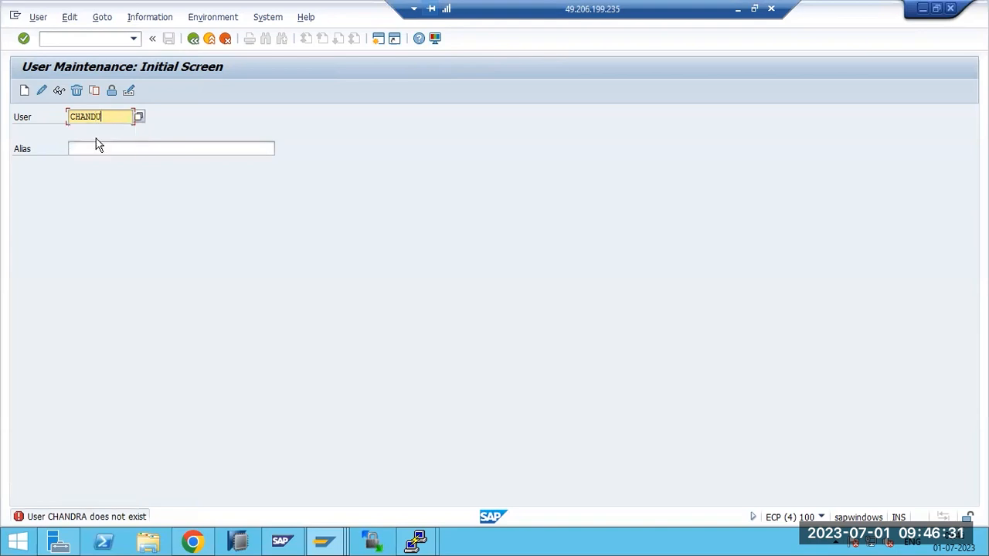
left_click(41, 92)
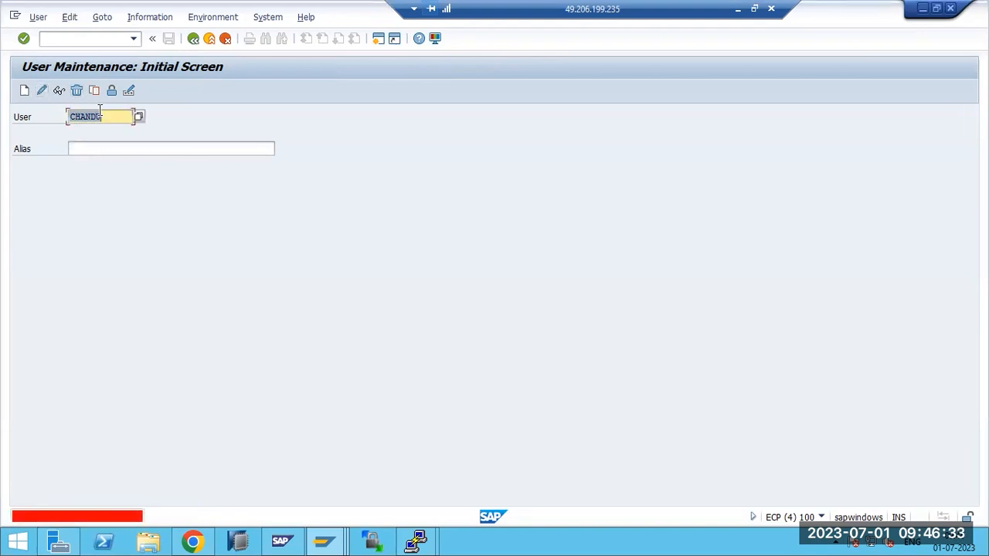
Open the correct user in change mode, enter its e-mail address, save, and go back
left_click(139, 118)
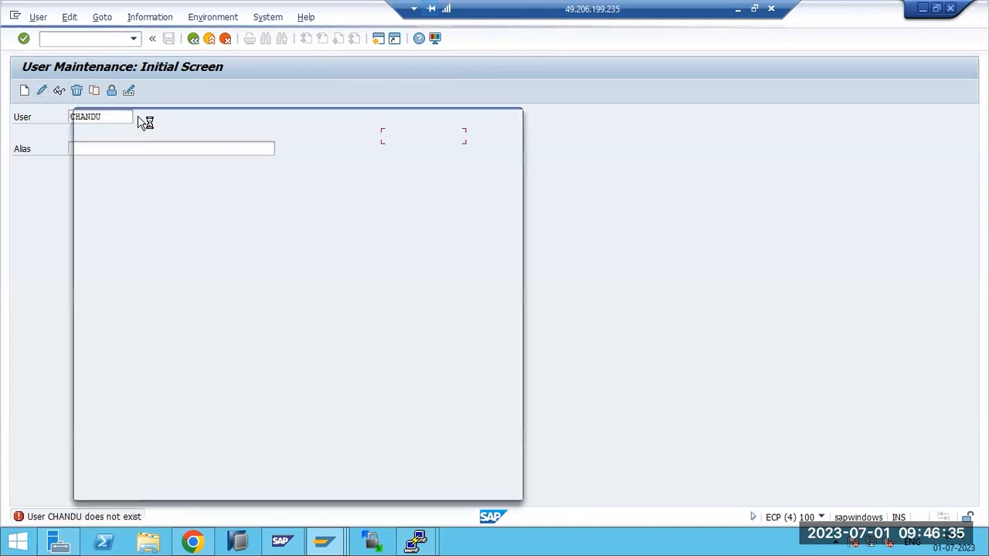
left_click(513, 118)
double_click(98, 118)
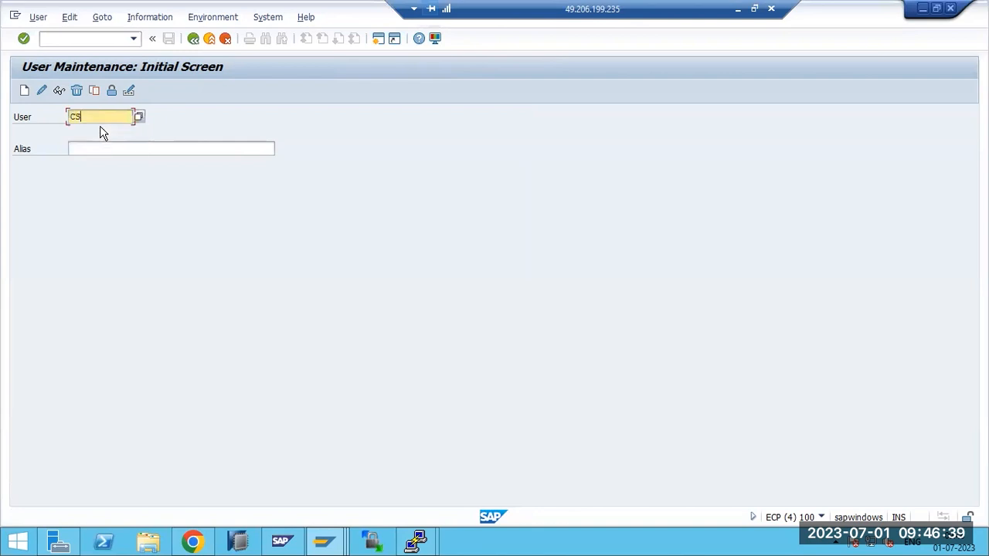
left_click(42, 91)
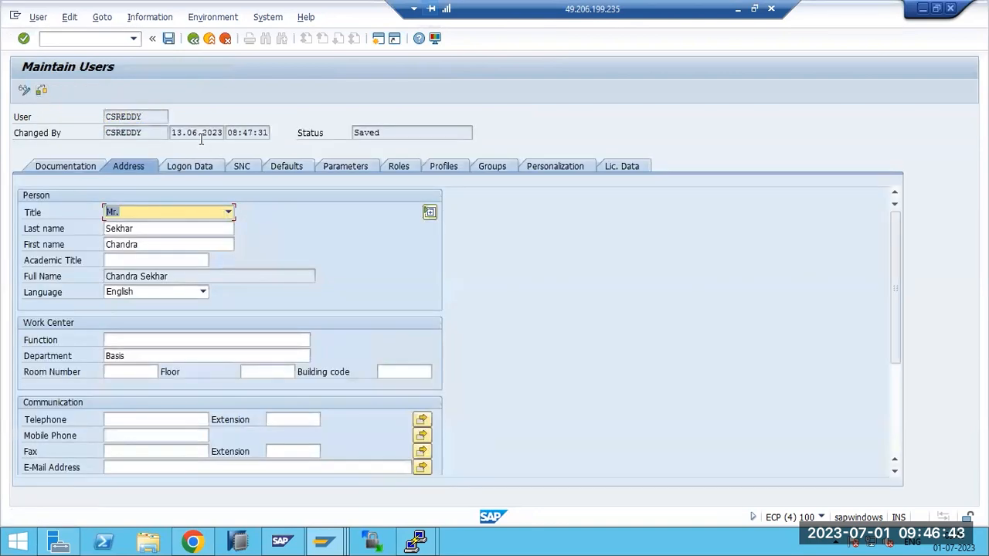
scroll(166, 441, "down", 3)
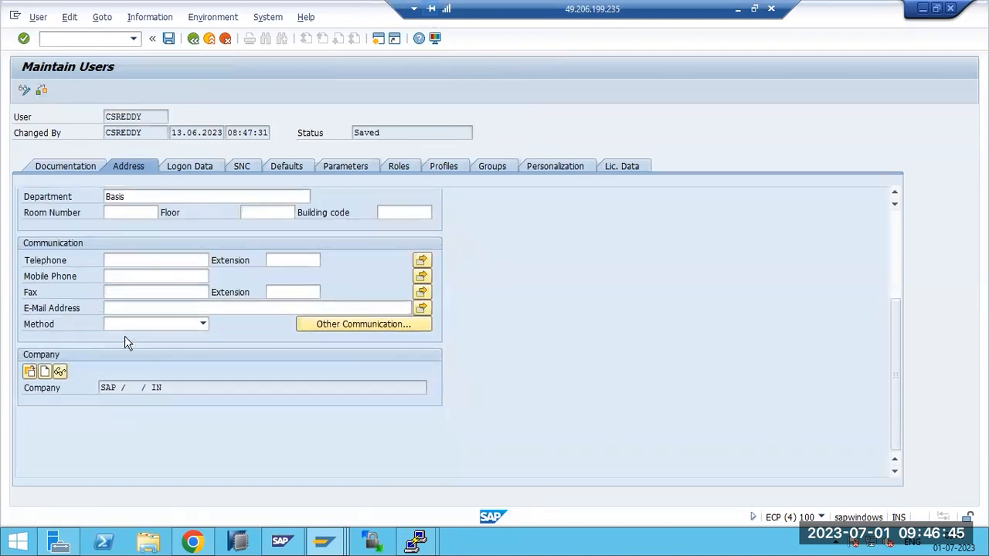
left_click(118, 309)
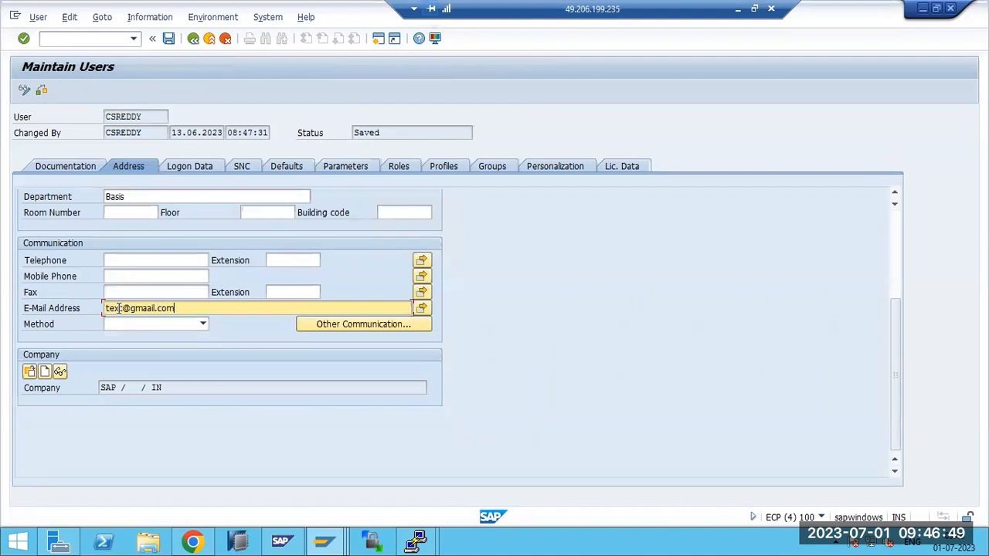
key("ctrl+s")
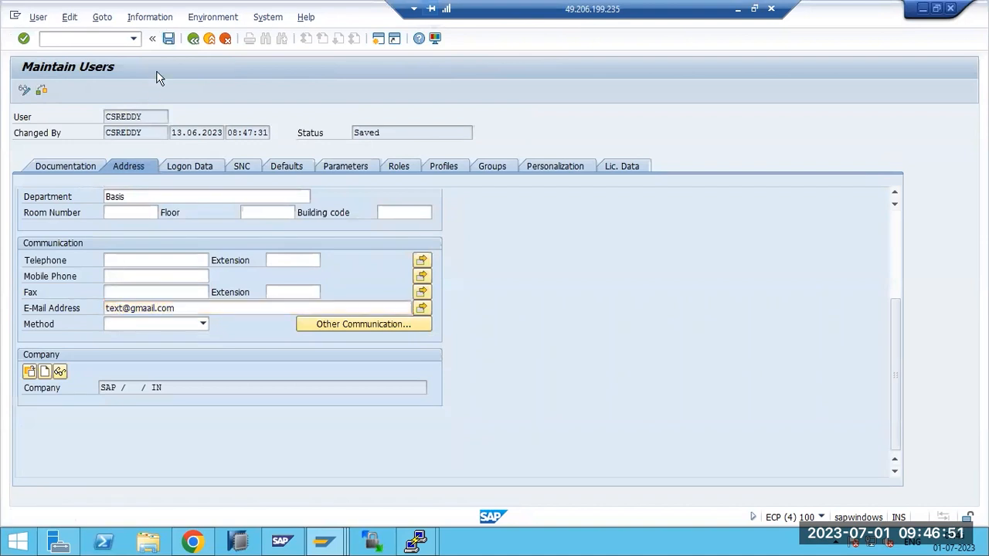
key("F3")
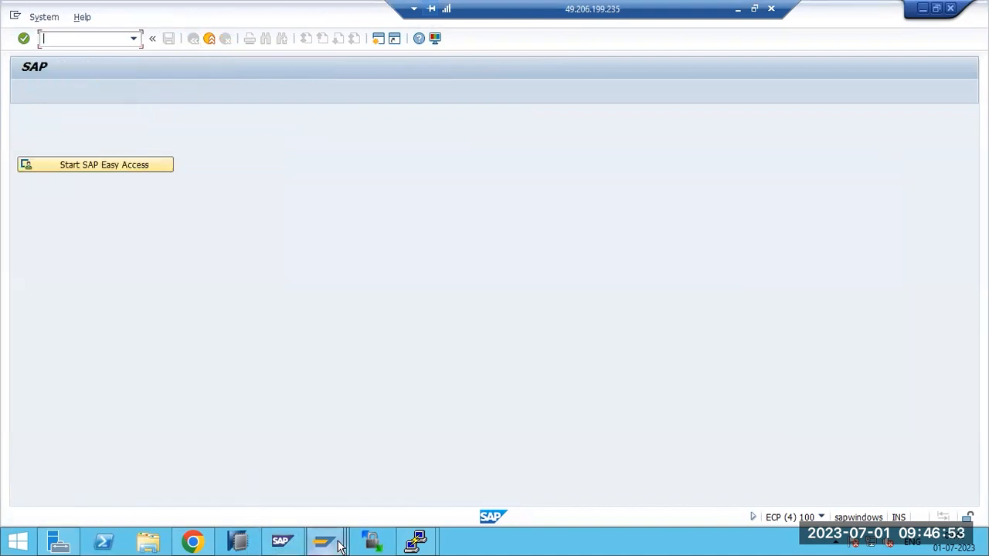
Resend TEXT2 and retype the recipient name, each attempt rejected as an invalid address
left_click(337, 535)
left_click(353, 482)
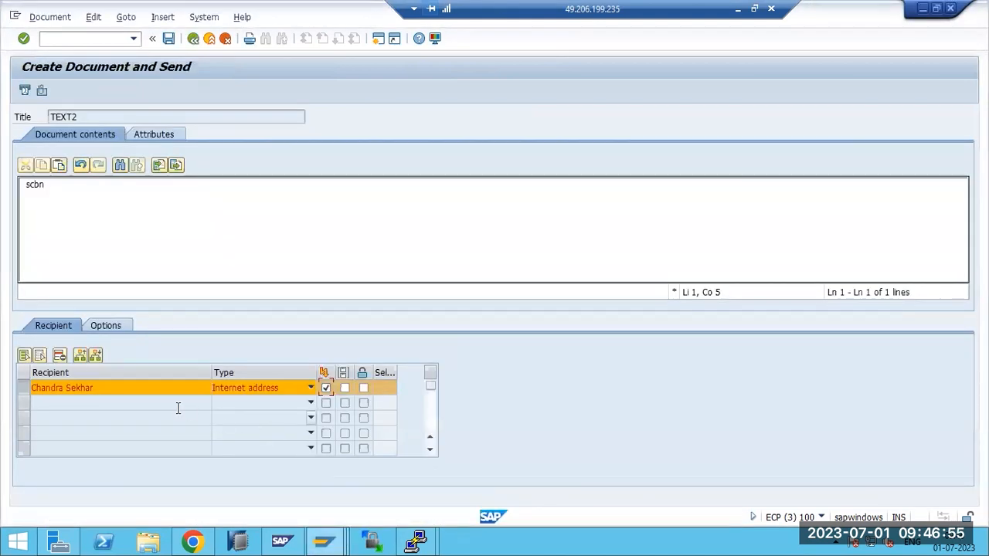
left_click(25, 91)
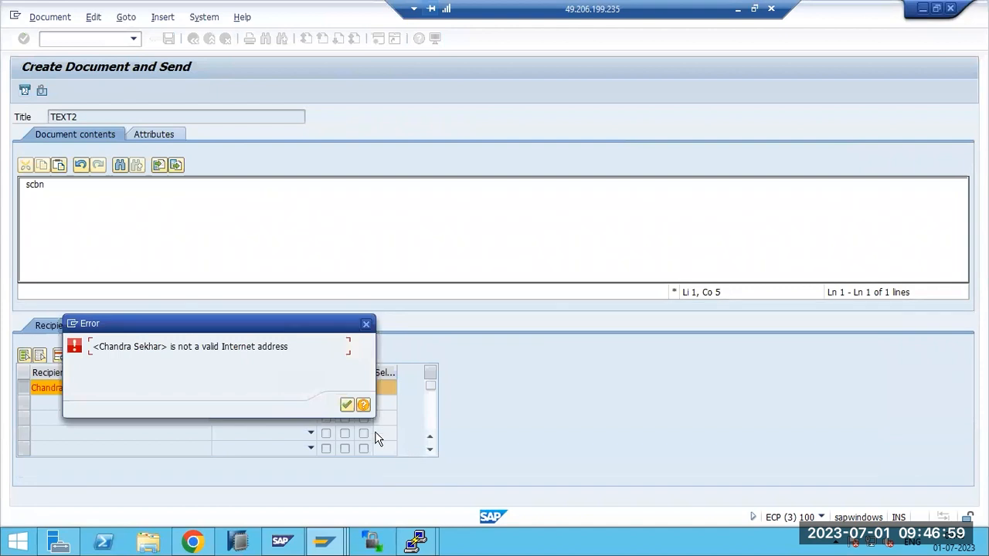
left_click(347, 405)
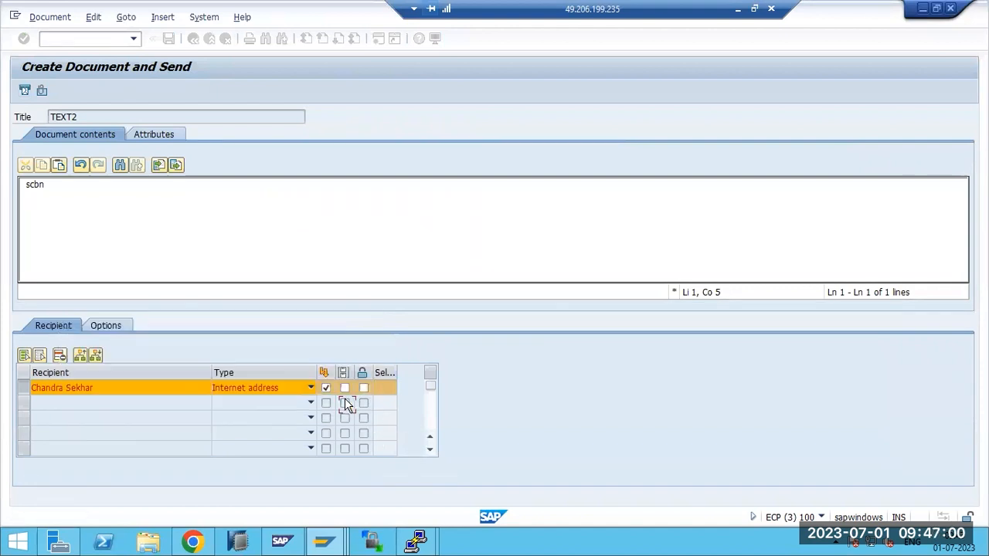
left_click(48, 387)
key("Return")
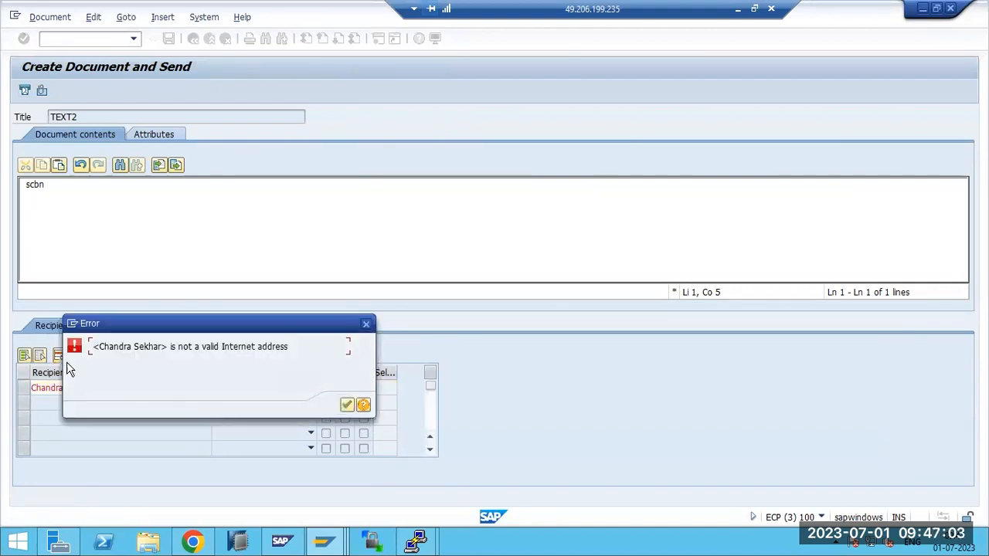
left_click(346, 406)
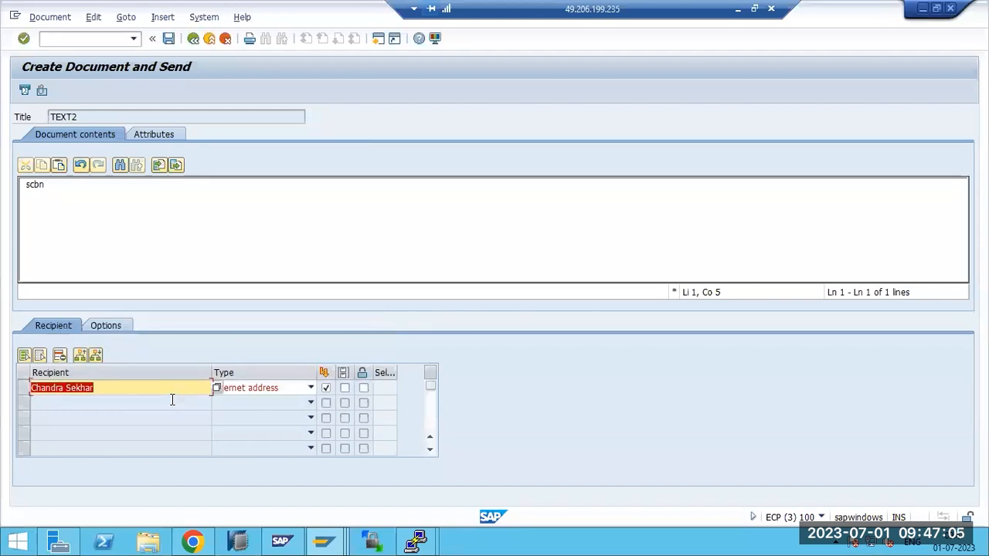
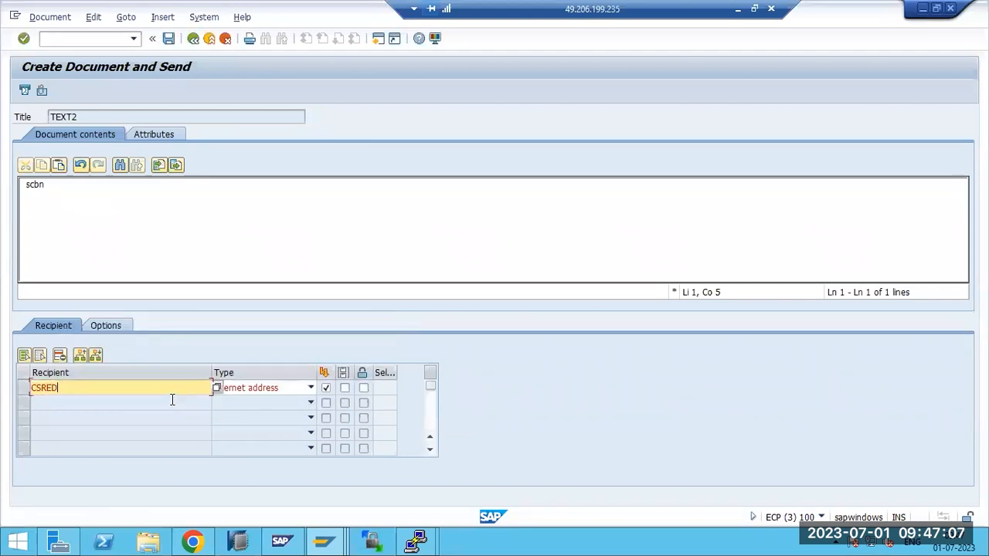
key("Return")
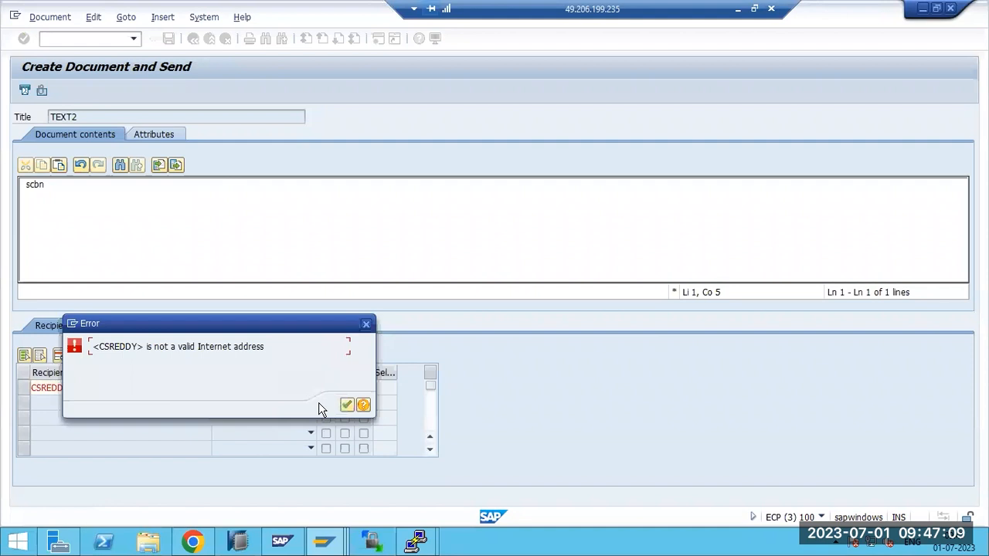
left_click(347, 406)
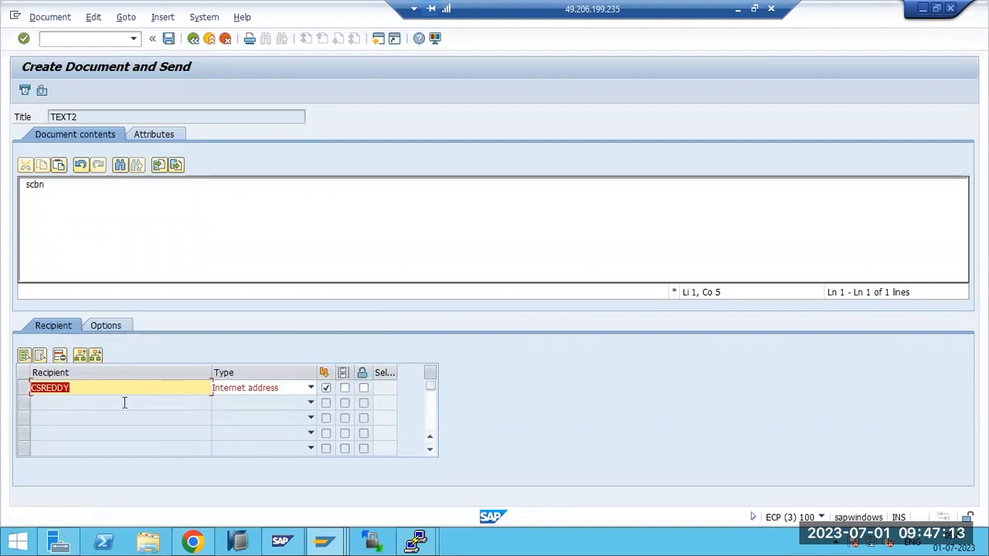
Delete the recipient row and pick the internal user again via the recipient lookup
left_click(25, 387)
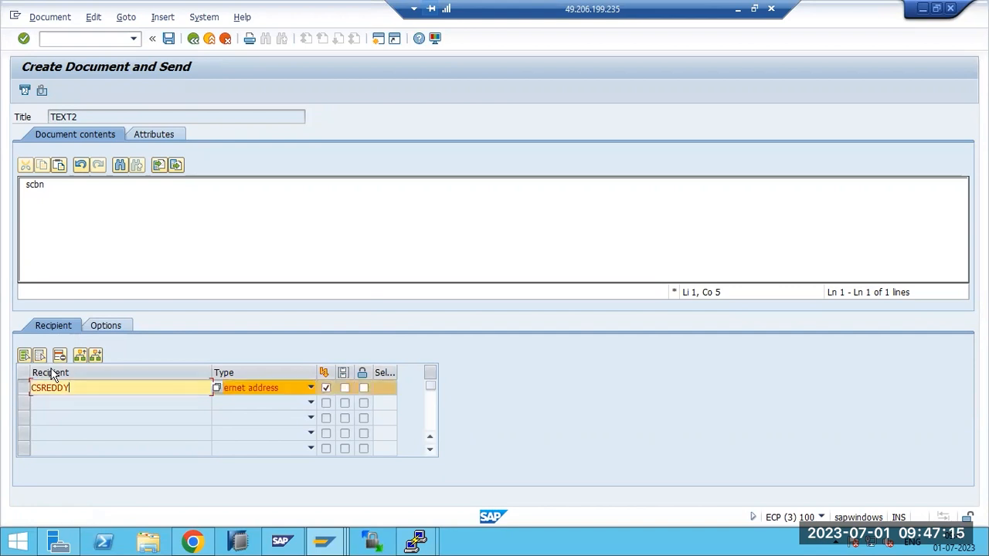
left_click(60, 356)
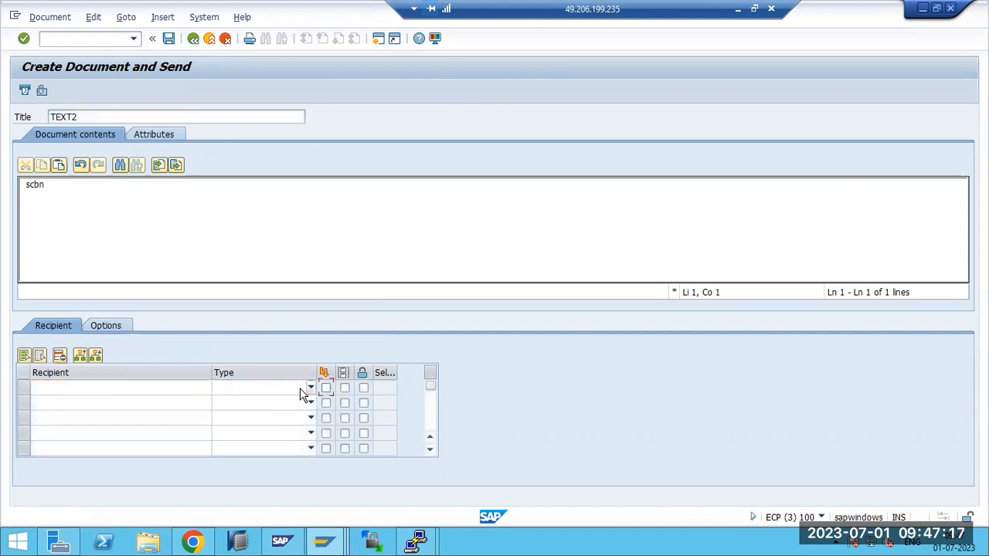
left_click(176, 390)
left_click(217, 389)
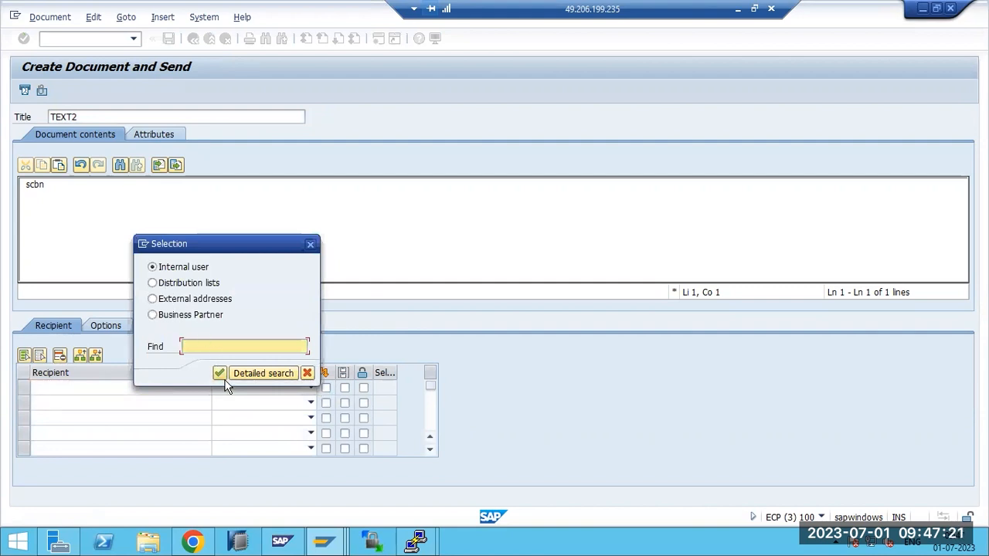
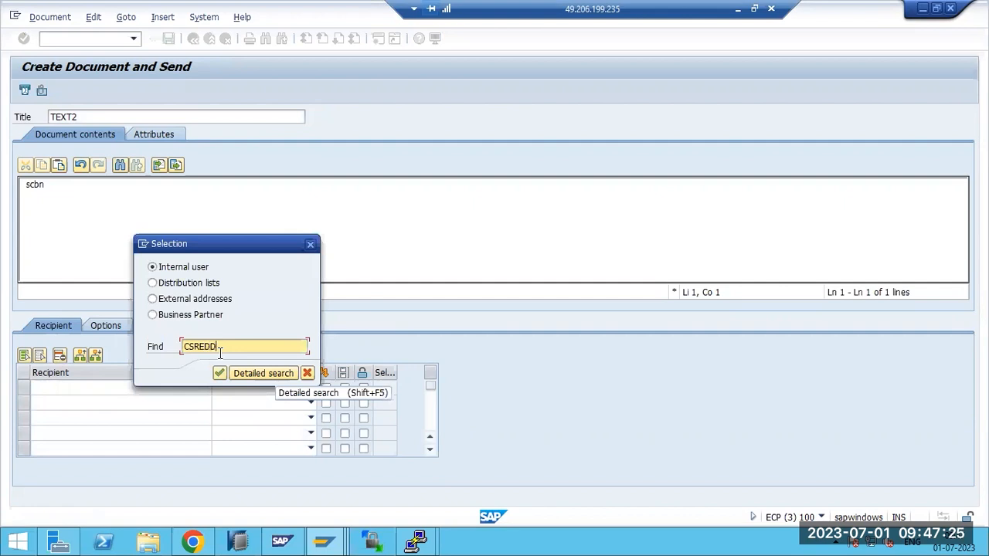
key("Return")
Set the recipient type to Internet address, send, and dismiss the invalid-address error
left_click(257, 390)
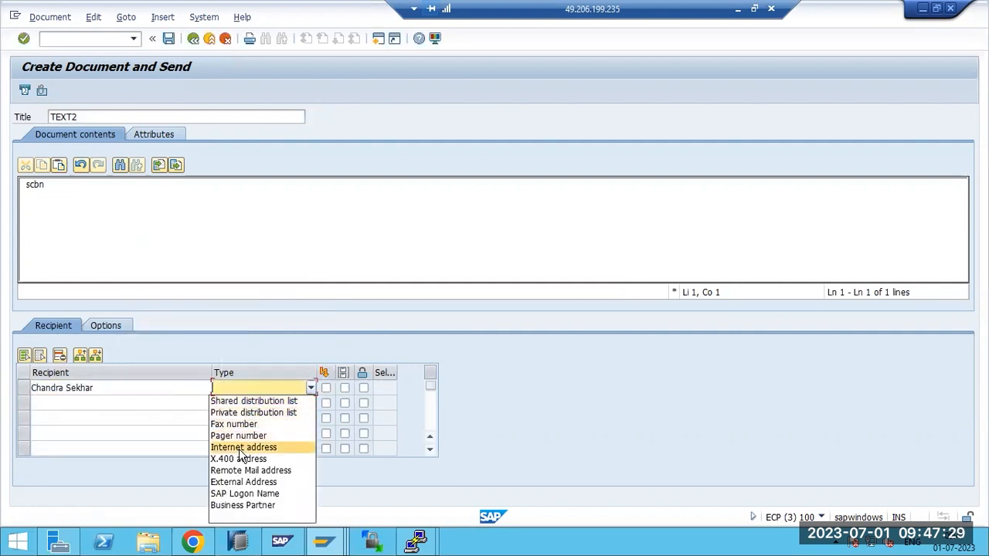
left_click(244, 448)
left_click(23, 91)
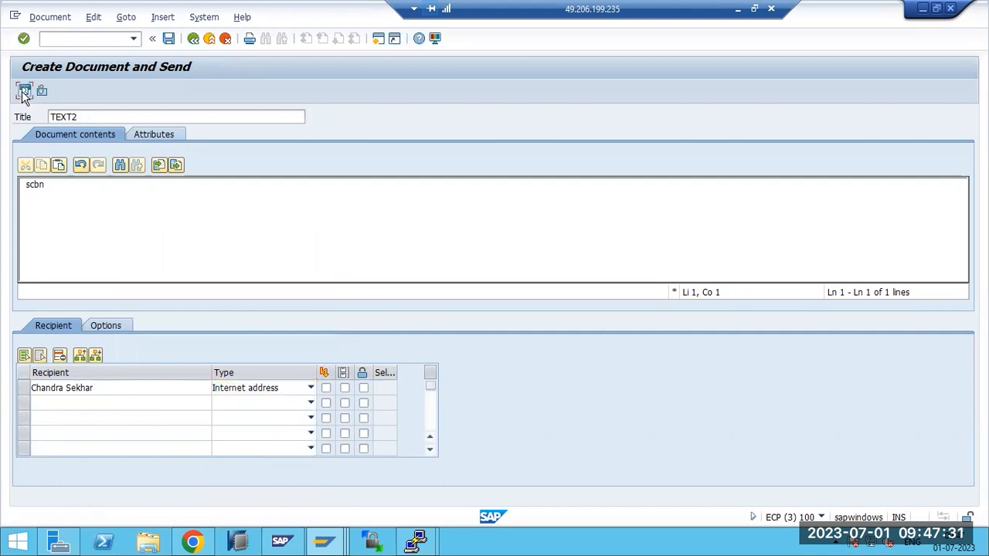
left_click(346, 404)
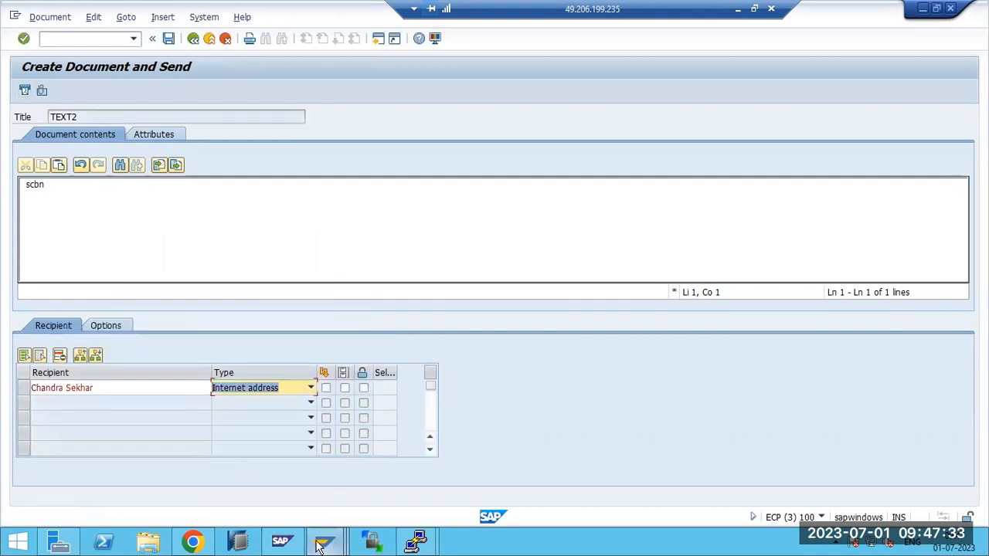
Open SU01 from the start window and check the user's saved details
mouse_move(324, 545)
left_click(562, 476)
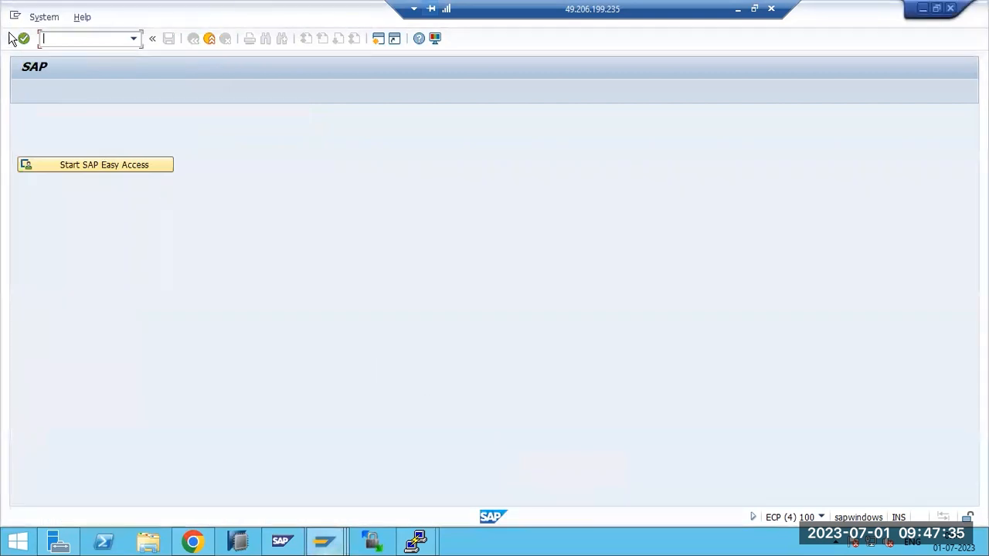
type("su01")
key("Return")
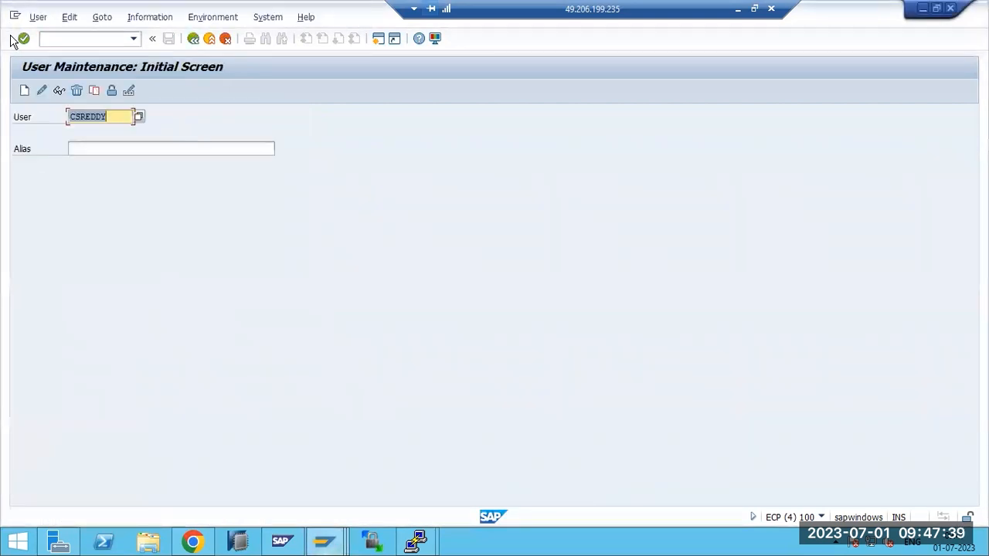
left_click(42, 89)
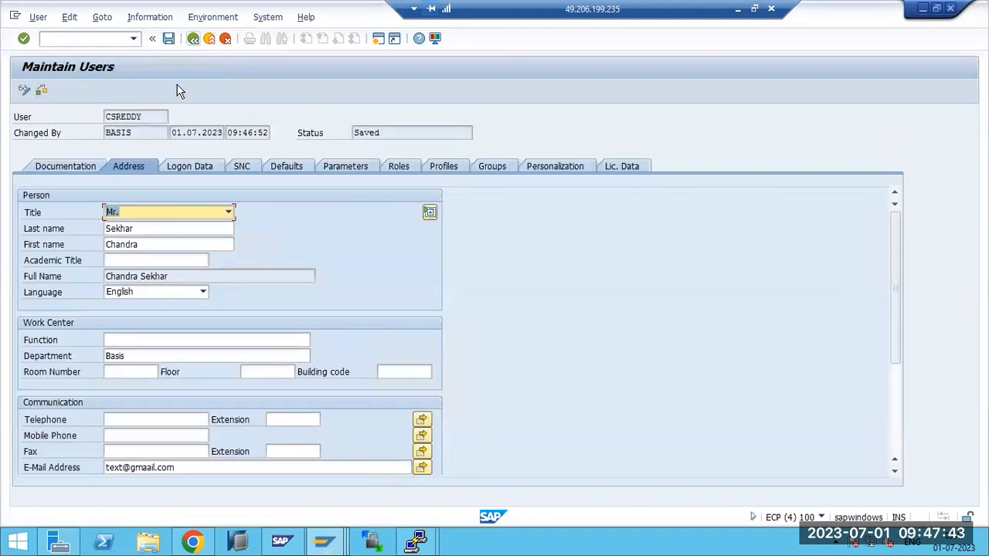
key("F3")
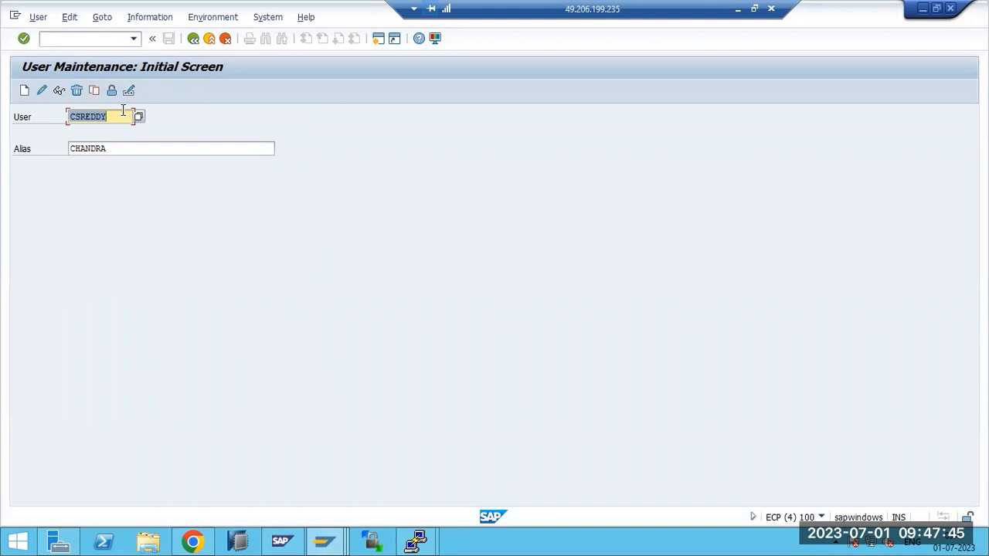
List all users with their roles (12 entries), then switch to searching by profile
key("BackSpace")
left_click(137, 117)
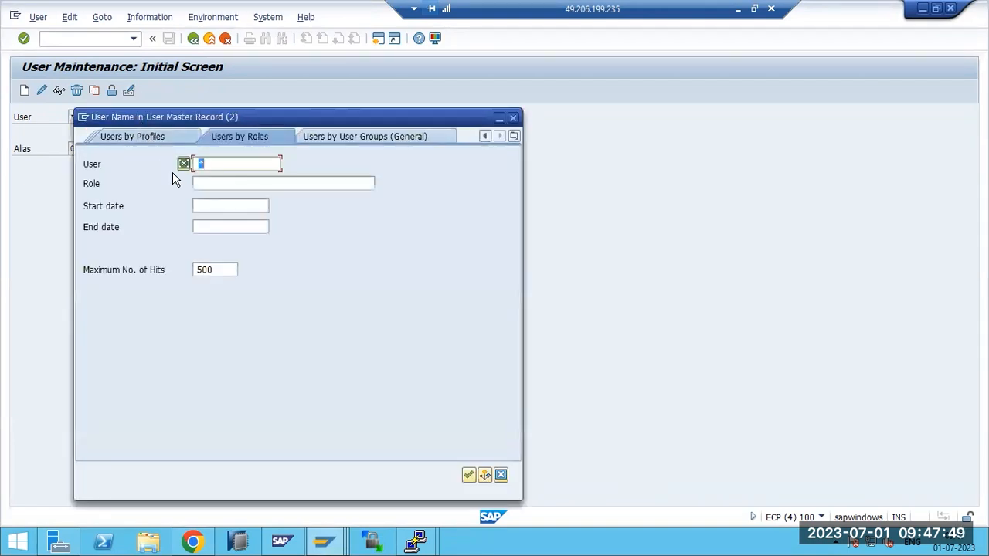
left_click(468, 474)
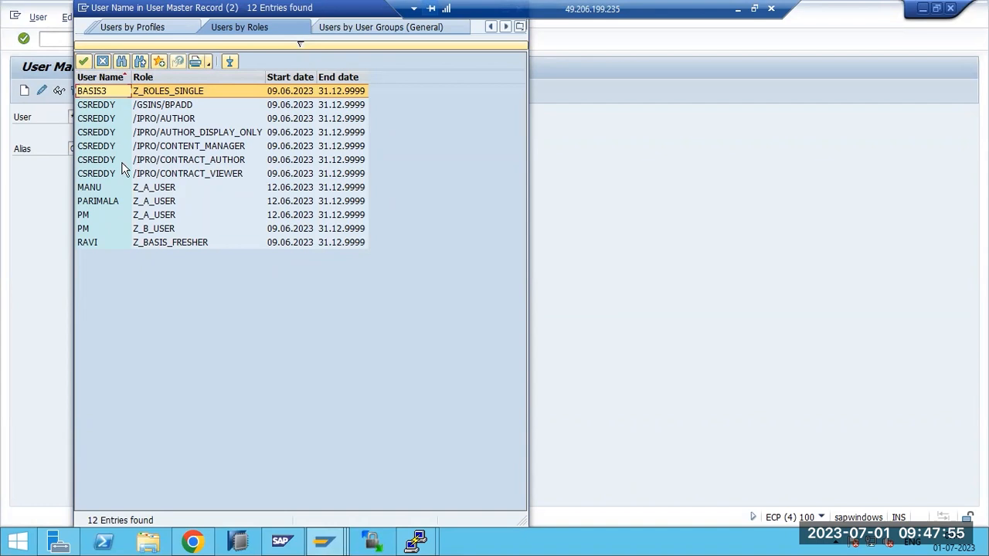
left_click(124, 32)
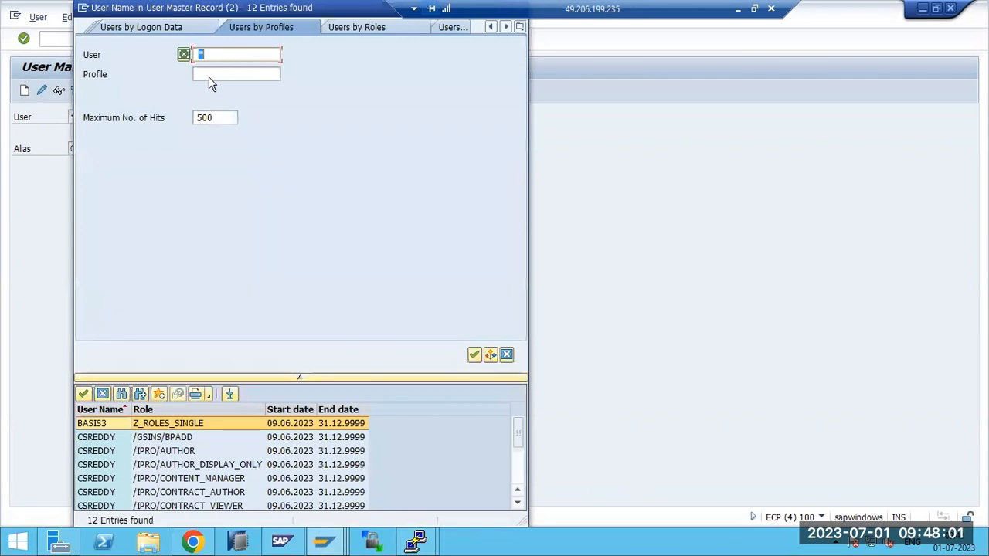
Open the first listed user, enter an e-mail address in its Address data, and save the user record
double_click(110, 426)
left_click(42, 91)
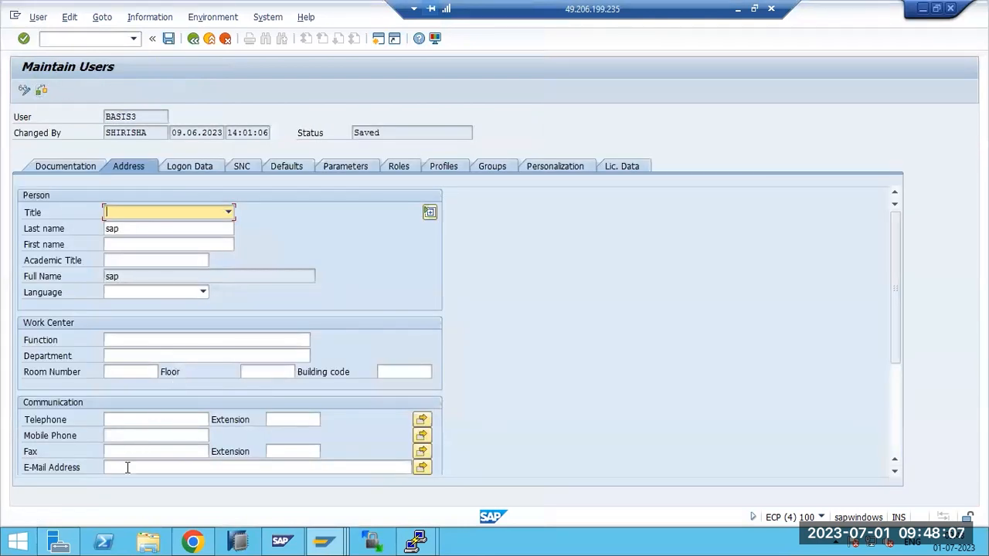
left_click(128, 467)
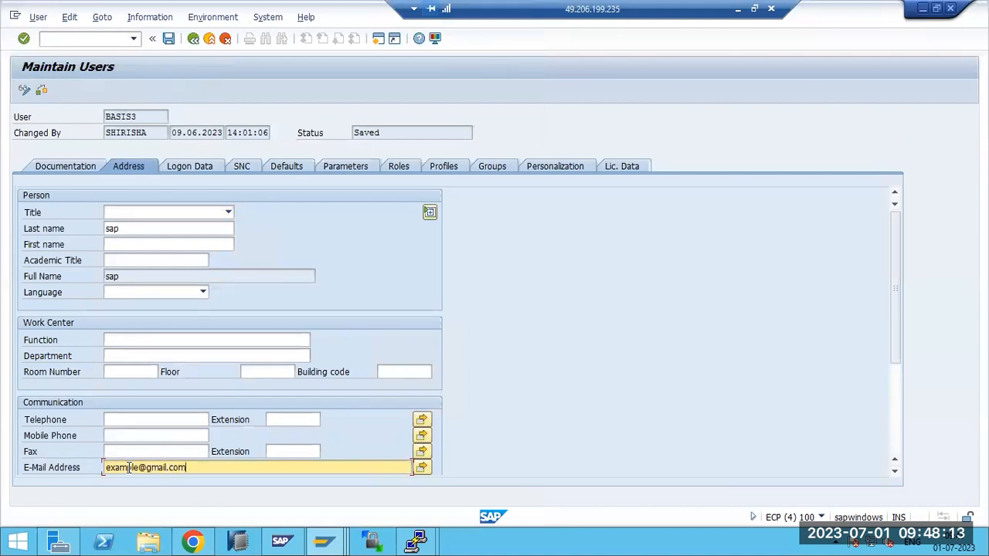
left_click(168, 39)
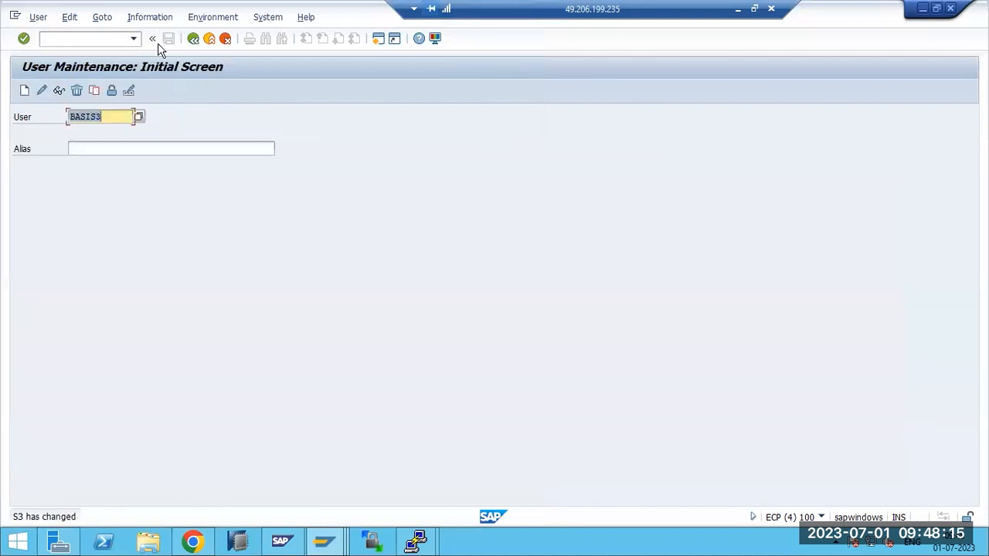
left_click(326, 541)
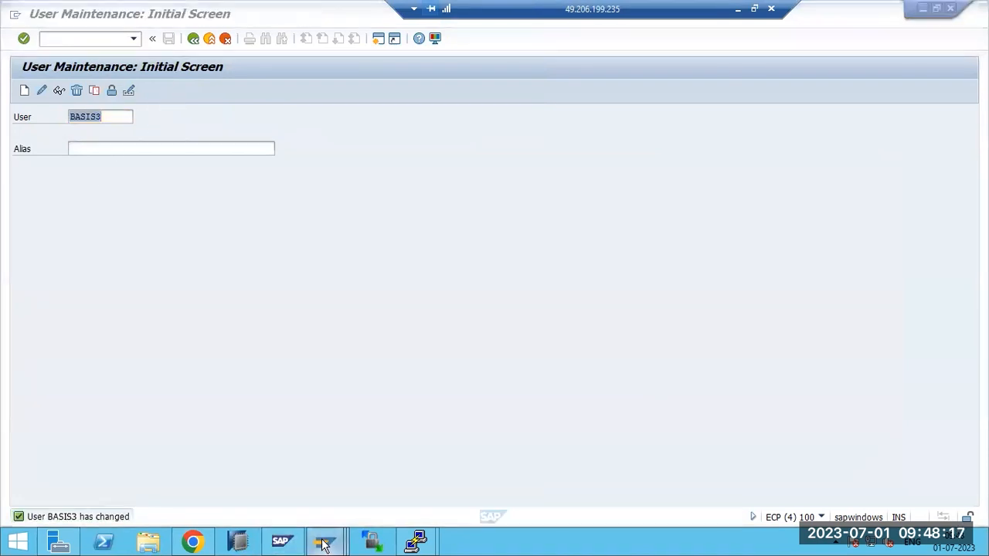
Replace TEXT2's old recipient with a new SAP Logon Name recipient marked for Express delivery
left_click(366, 489)
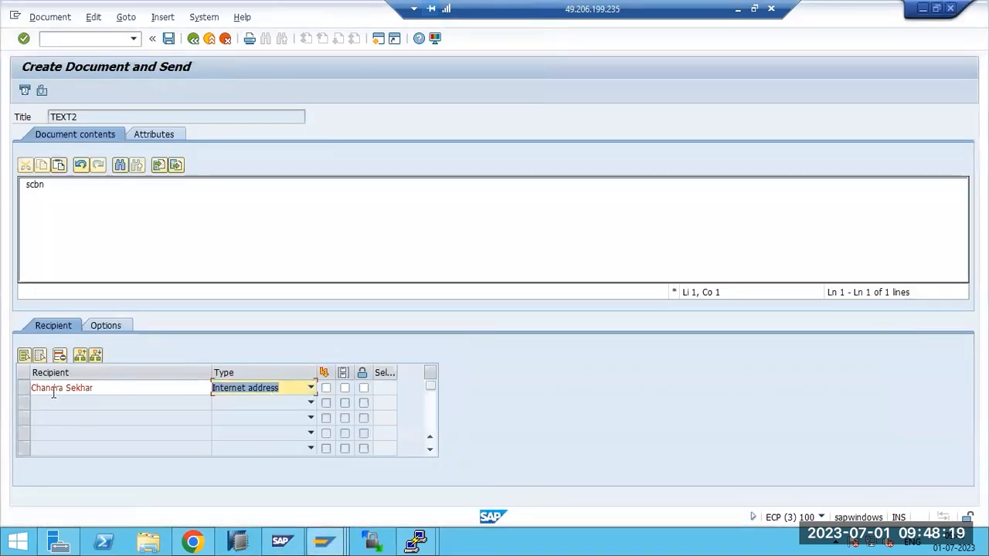
left_click(24, 388)
left_click(60, 355)
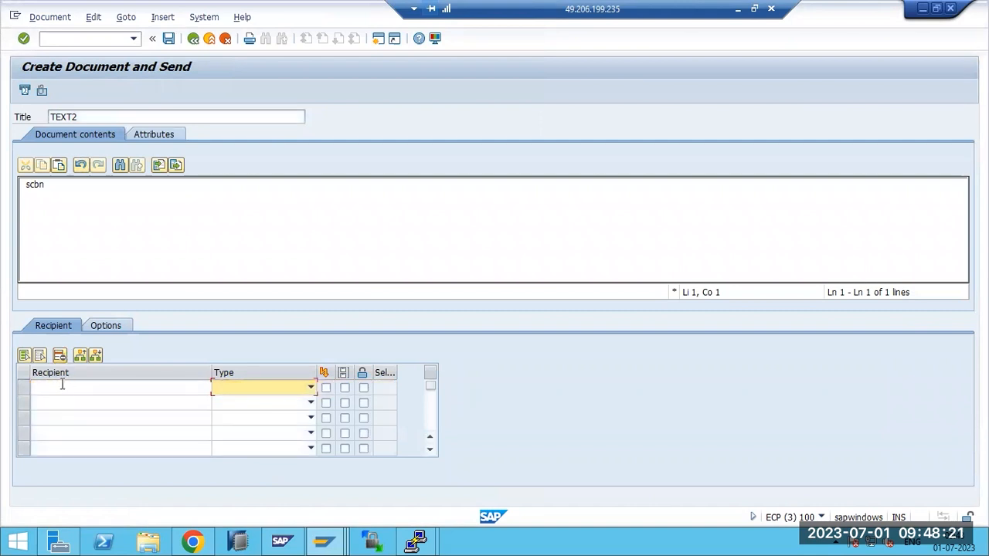
left_click(64, 389)
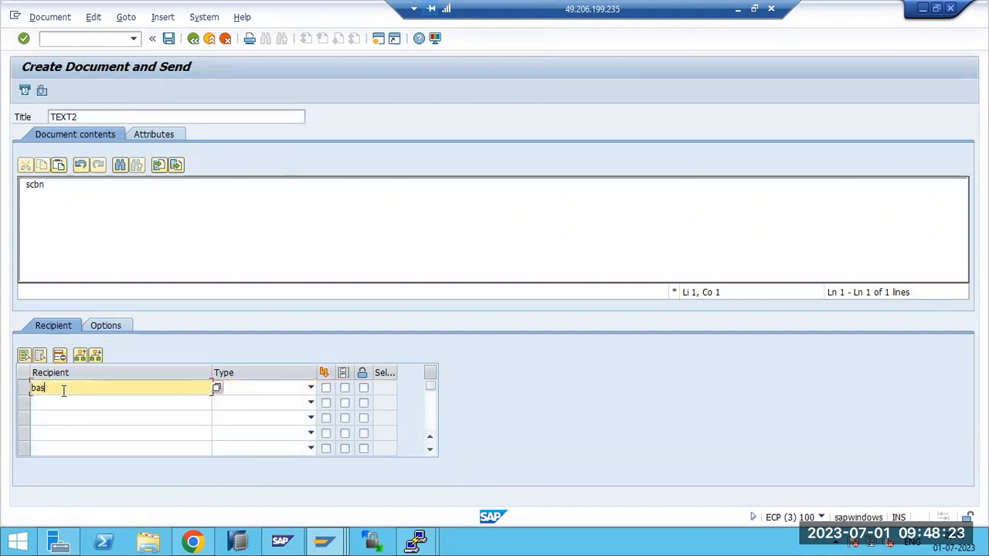
key("Return")
left_click(309, 387)
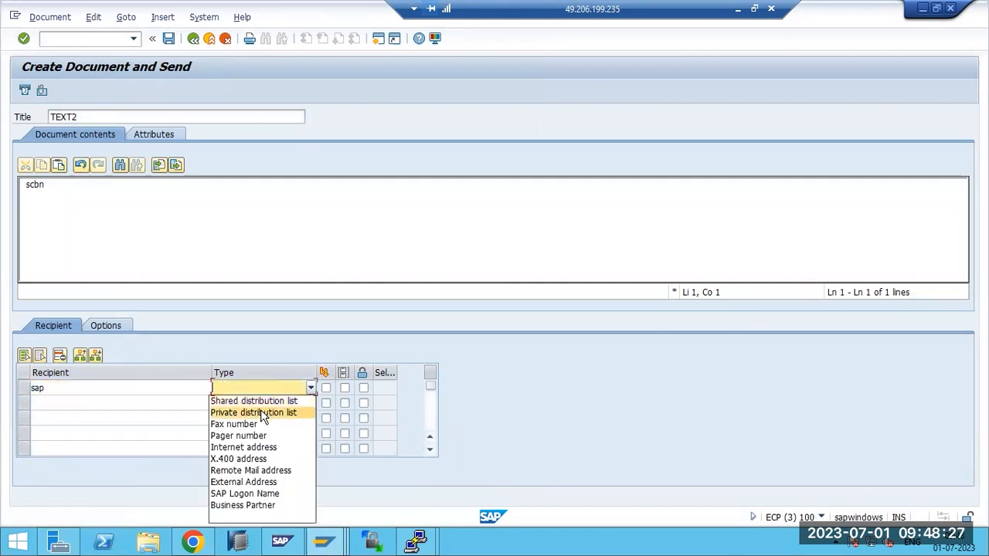
left_click(259, 493)
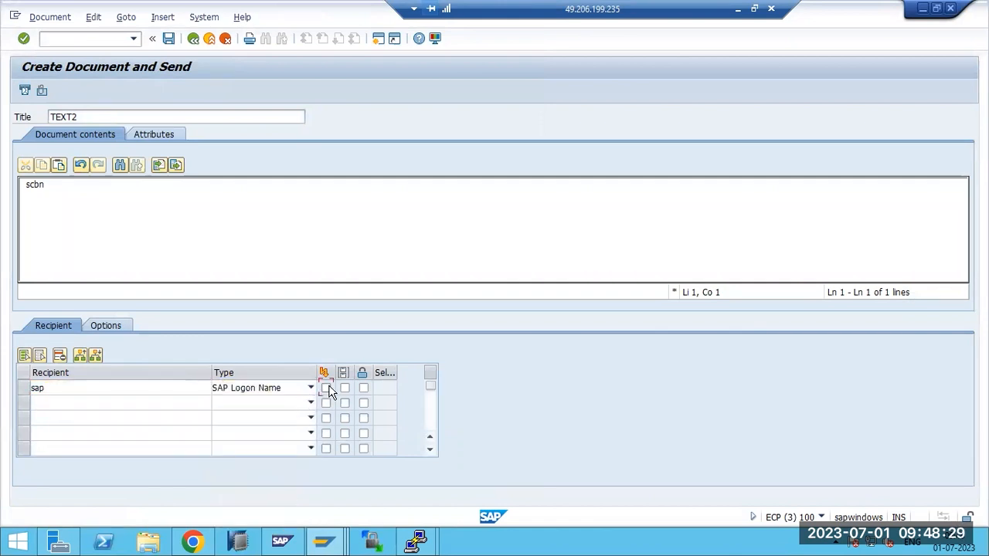
left_click(344, 389)
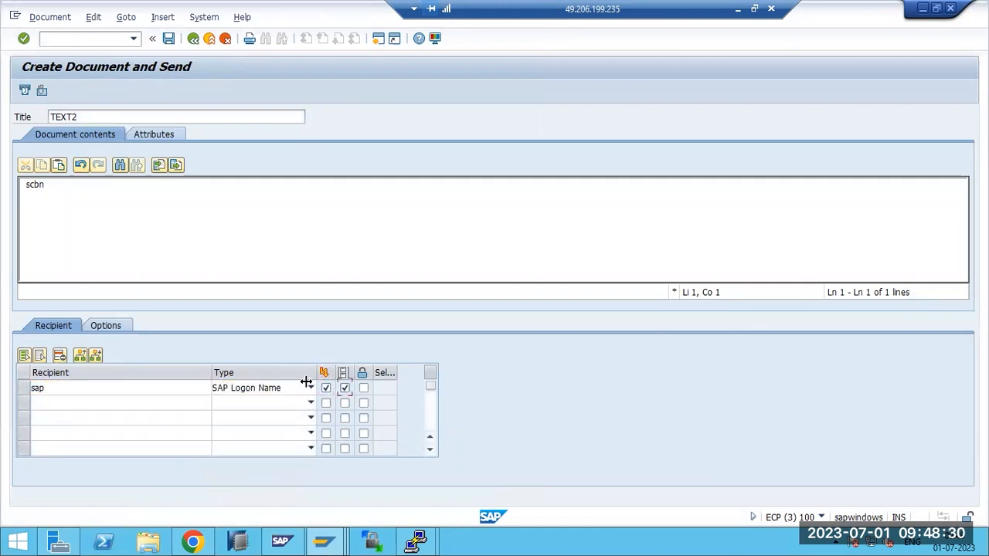
Send TEXT2, then correct the unknown recipient's logon name and send again
left_click(25, 92)
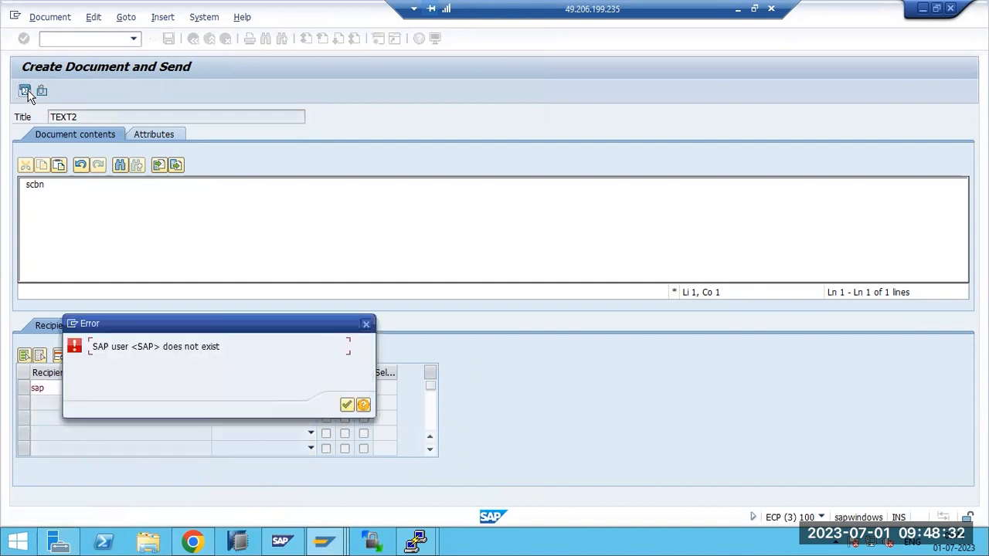
left_click(346, 406)
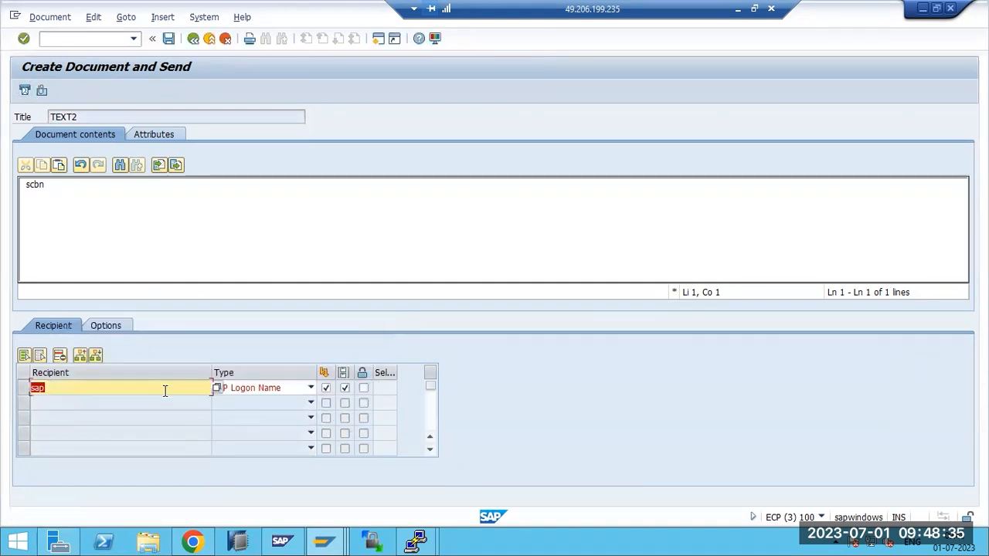
type("BASIS3")
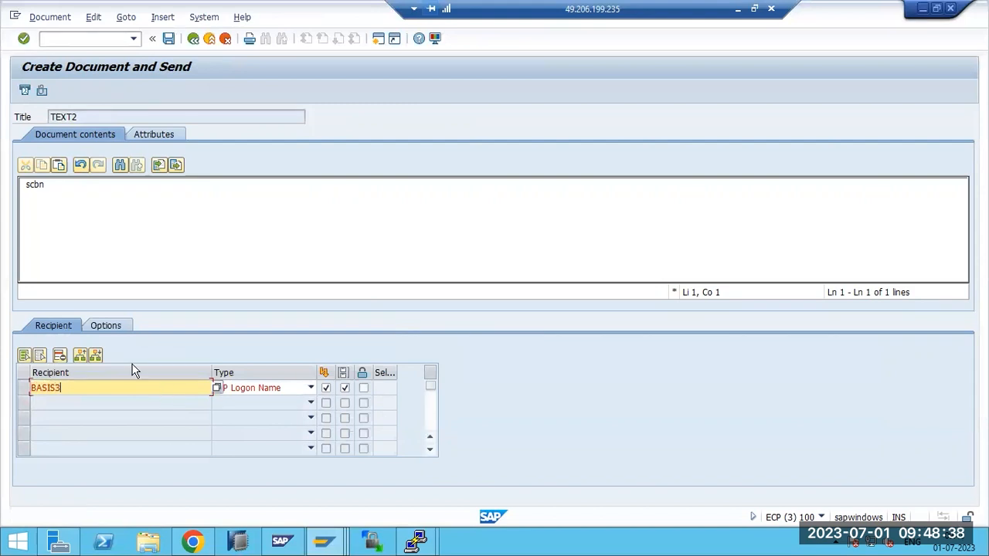
left_click(24, 90)
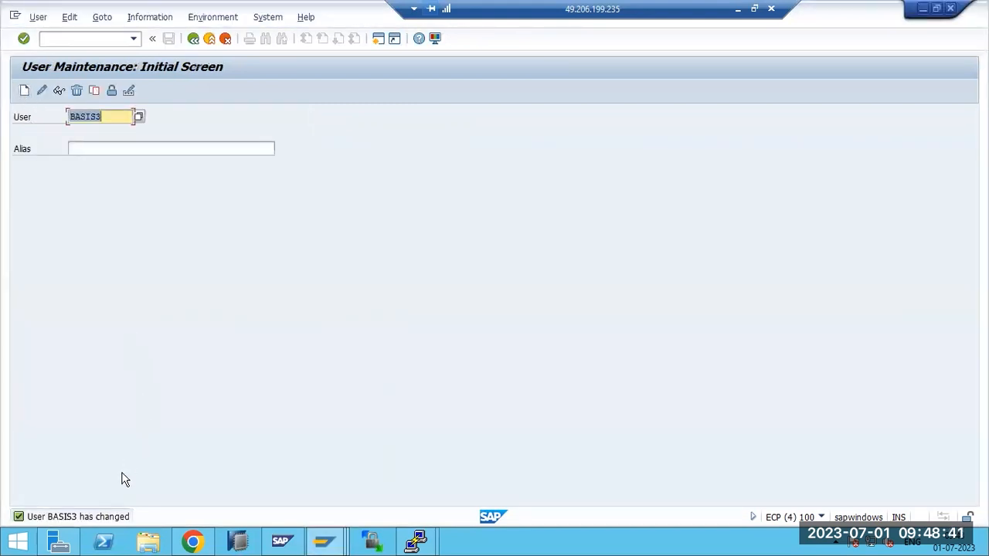
Open SOST with /nsost and refresh the send request list repeatedly, still showing 0 requests
left_click(61, 38)
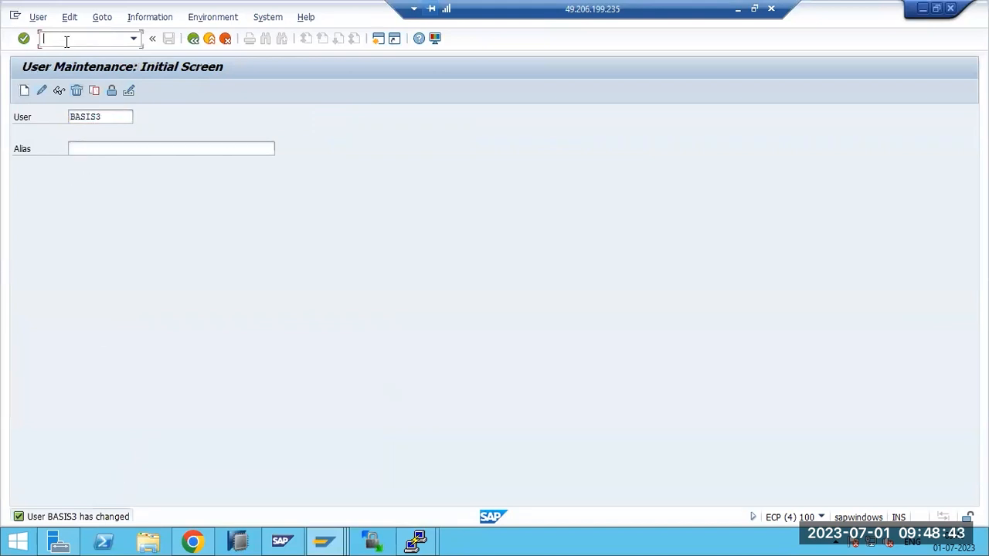
type("/nsost")
key("Return")
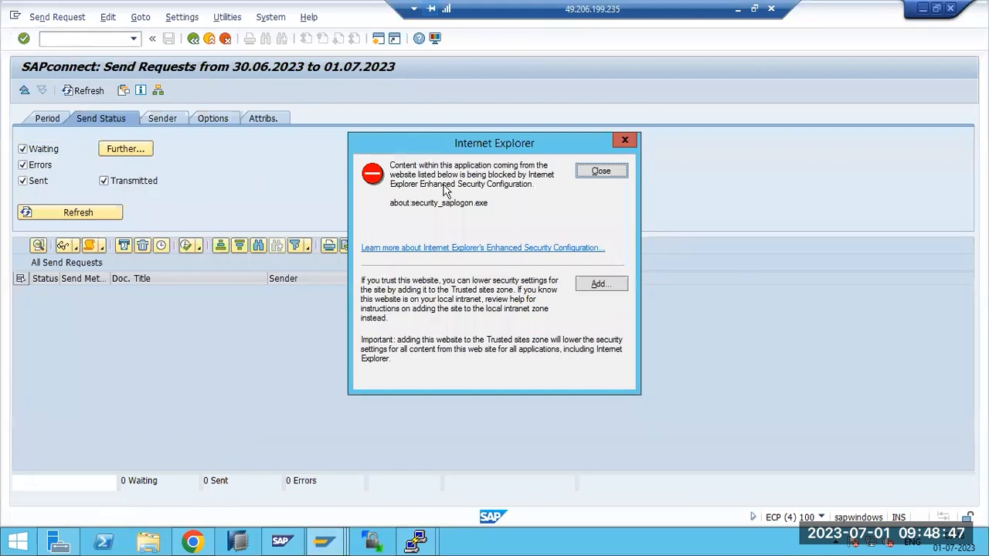
left_click(600, 172)
left_click(56, 213)
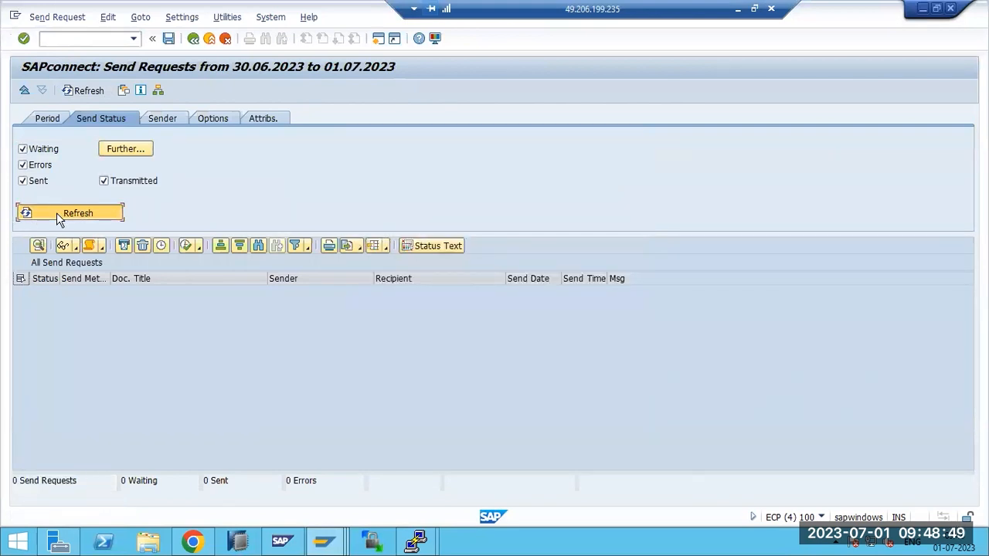
left_click(56, 213)
left_click(55, 212)
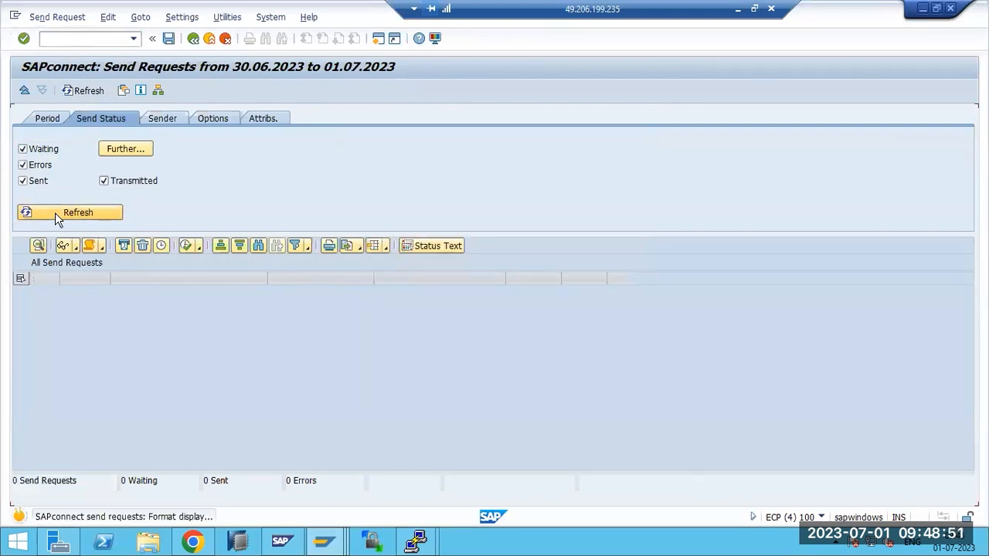
left_click(53, 212)
left_click(53, 216)
left_click(52, 216)
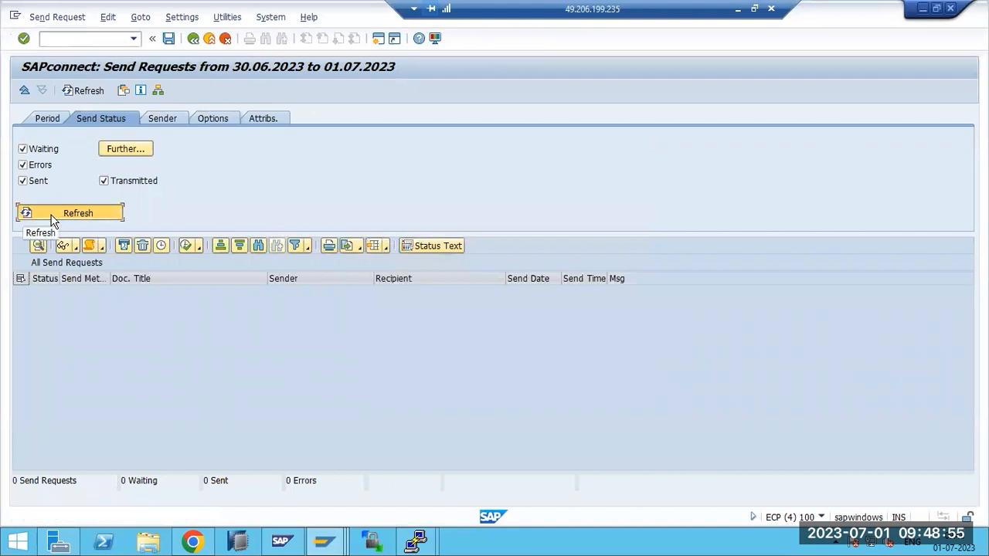
left_click(53, 217)
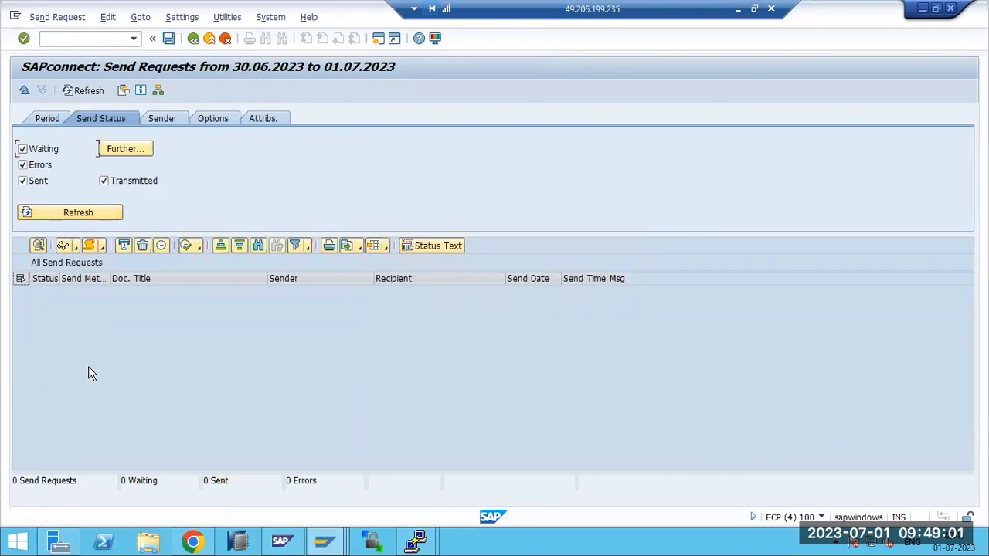
Look at the Settings menu without changing anything, then go back to the start screen
left_click(182, 16)
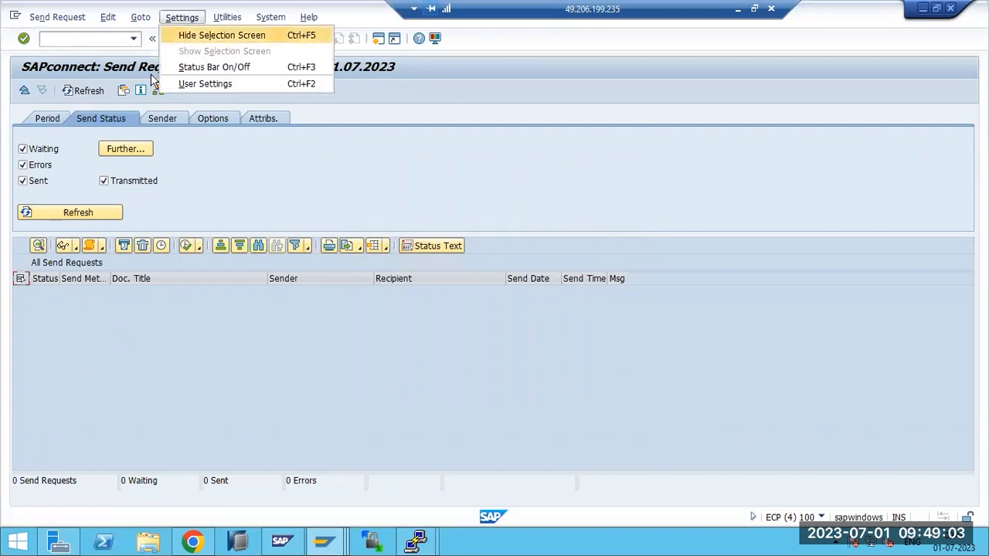
left_click(238, 144)
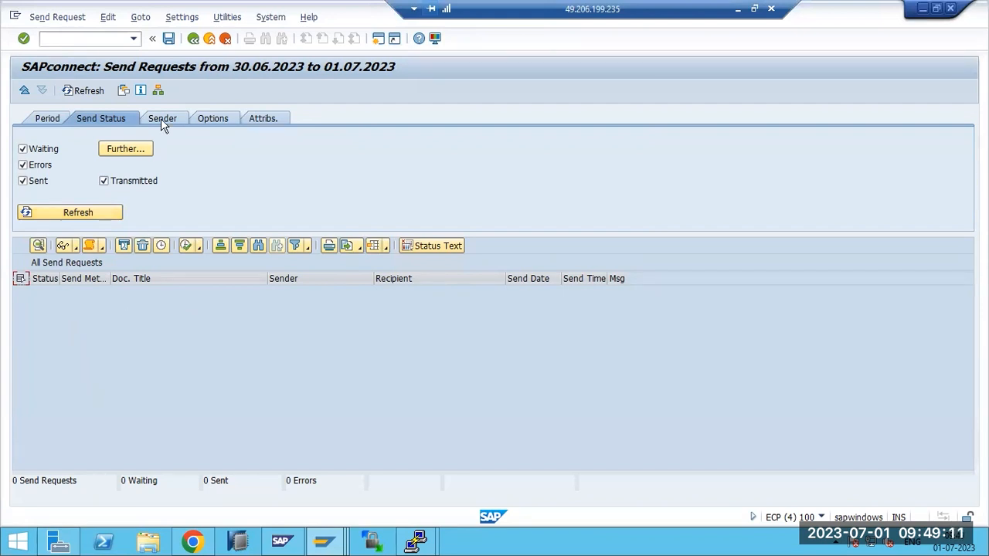
key("F3")
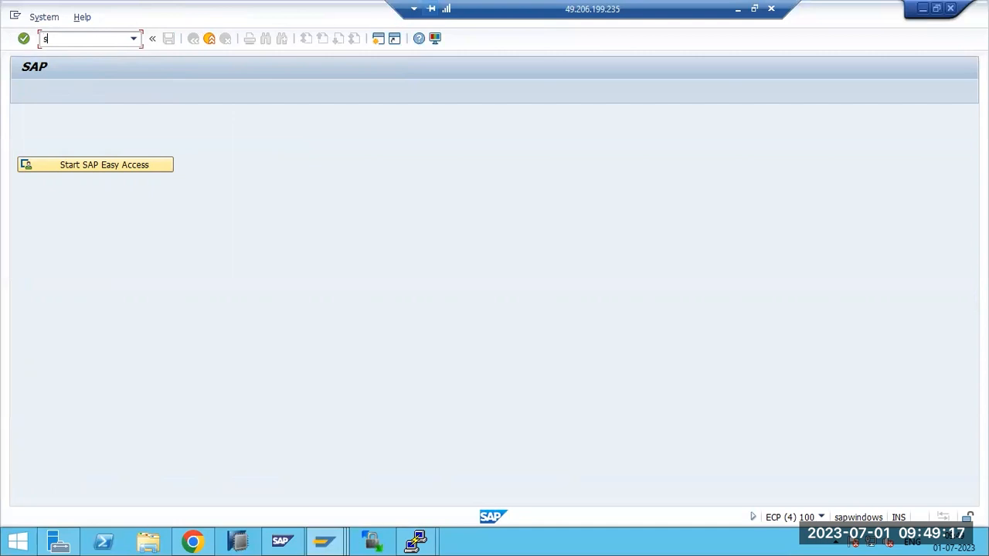
Open the Business Workplace and start a new message titled TEXT with body text 'sdfghm,'
type("p")
key("Return")
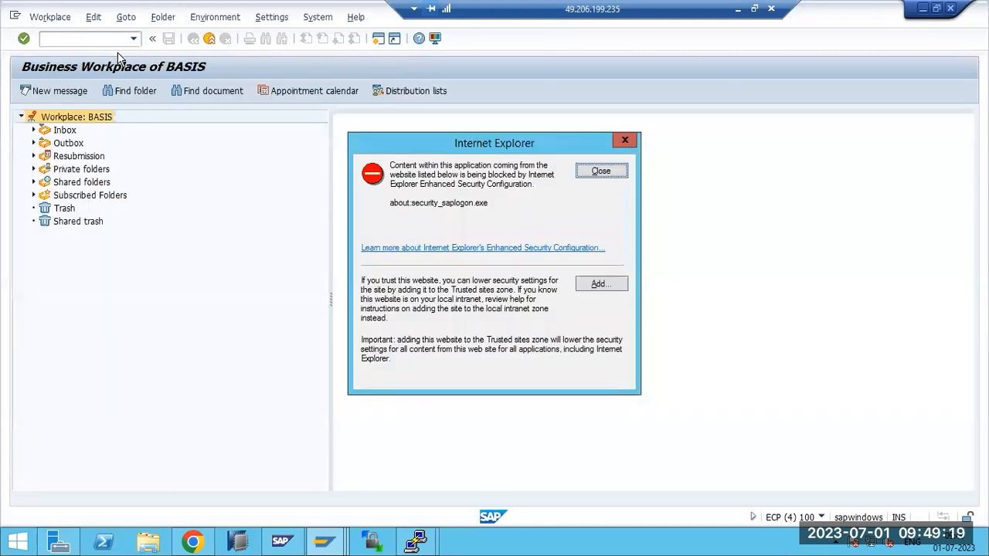
left_click(600, 173)
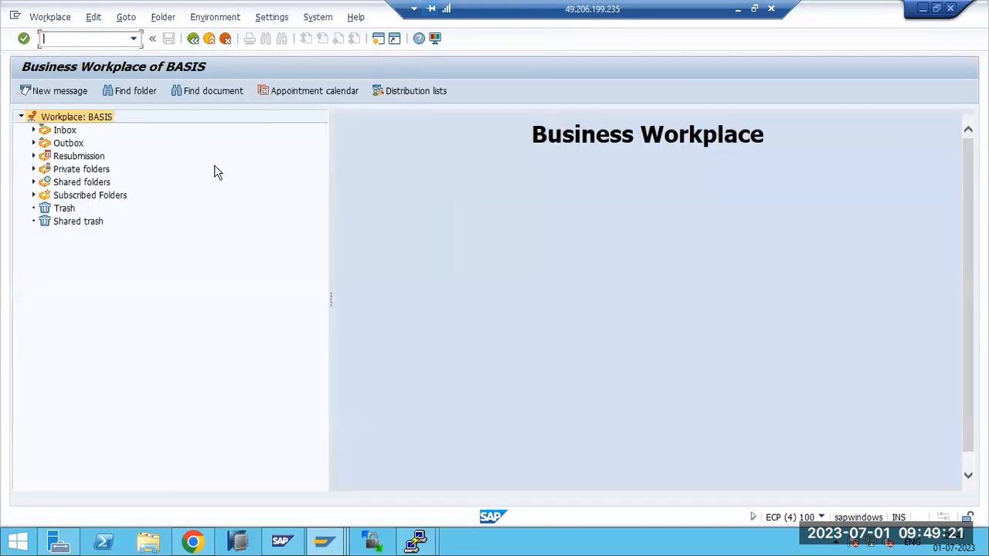
left_click(66, 98)
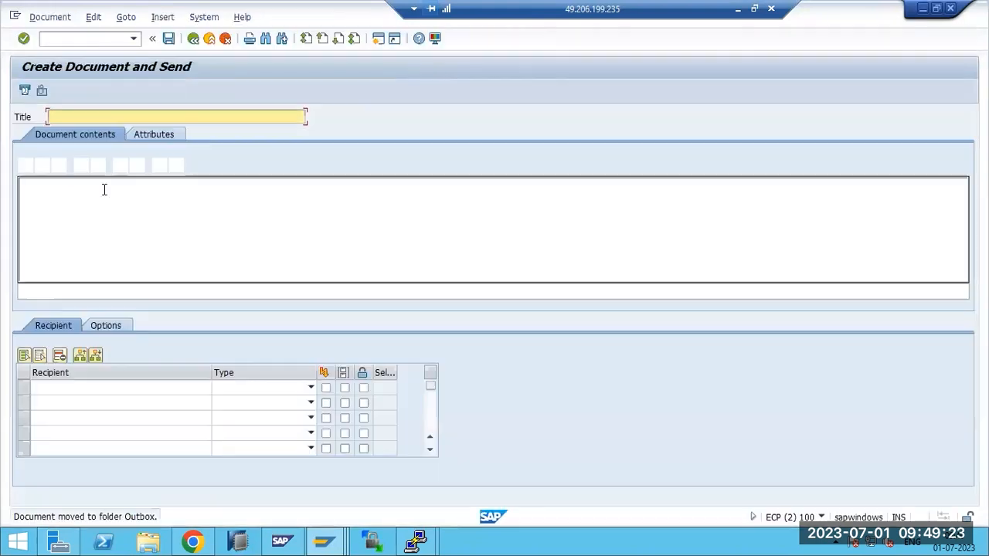
left_click(75, 118)
type("TEXT")
left_click(67, 184)
type("s")
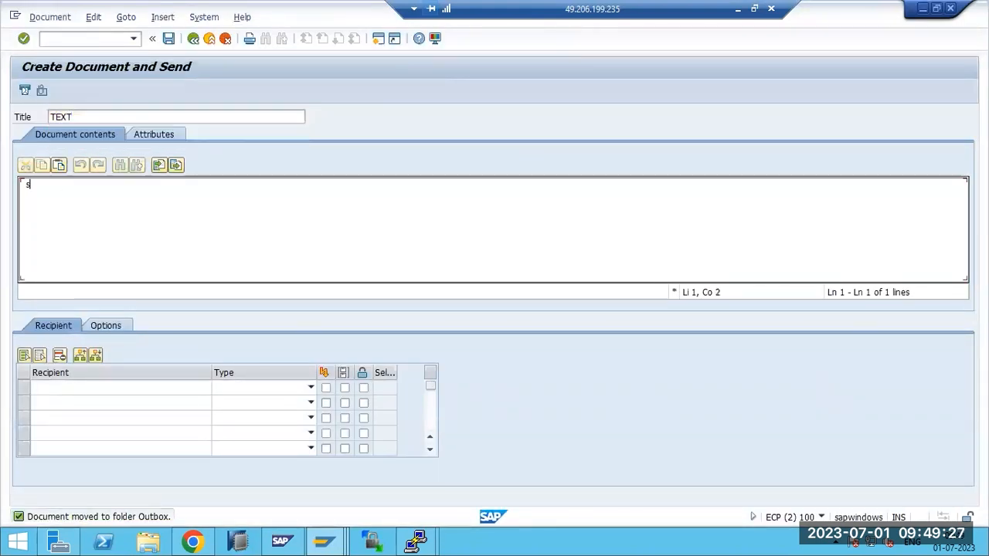
type("dfghm,")
Address it to an external e-mail as Internet address, mark it Express, send it and go back
left_click(94, 388)
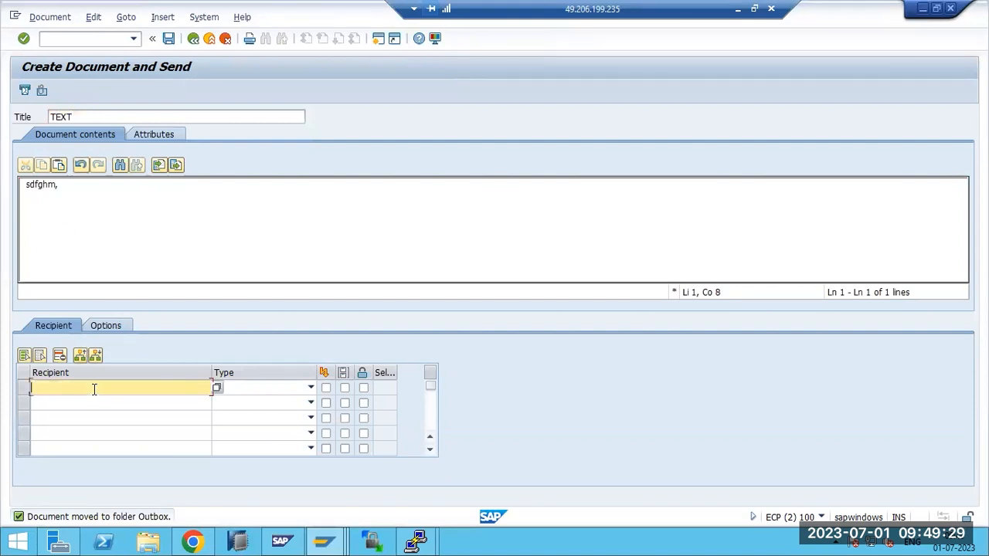
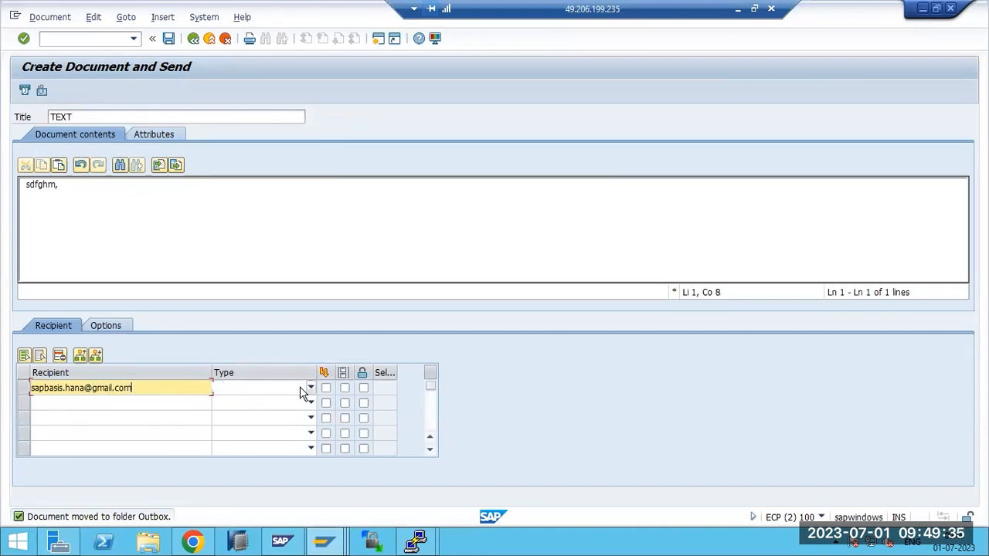
left_click(310, 388)
left_click(228, 449)
left_click(325, 388)
left_click(24, 92)
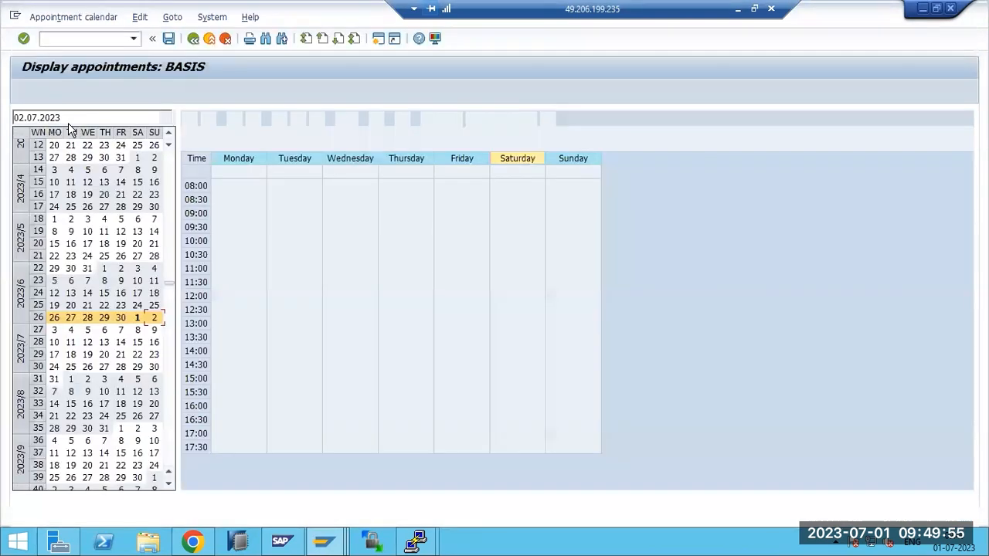
key("F3")
key("F3")
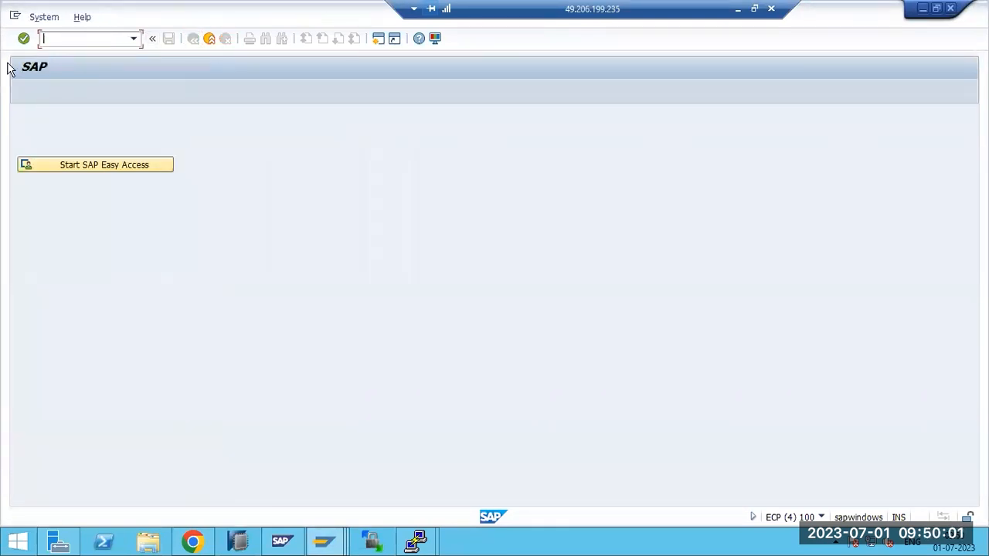
Open SOST and select the TEXT e-mail request waiting to be sent
type("sost")
key("Return")
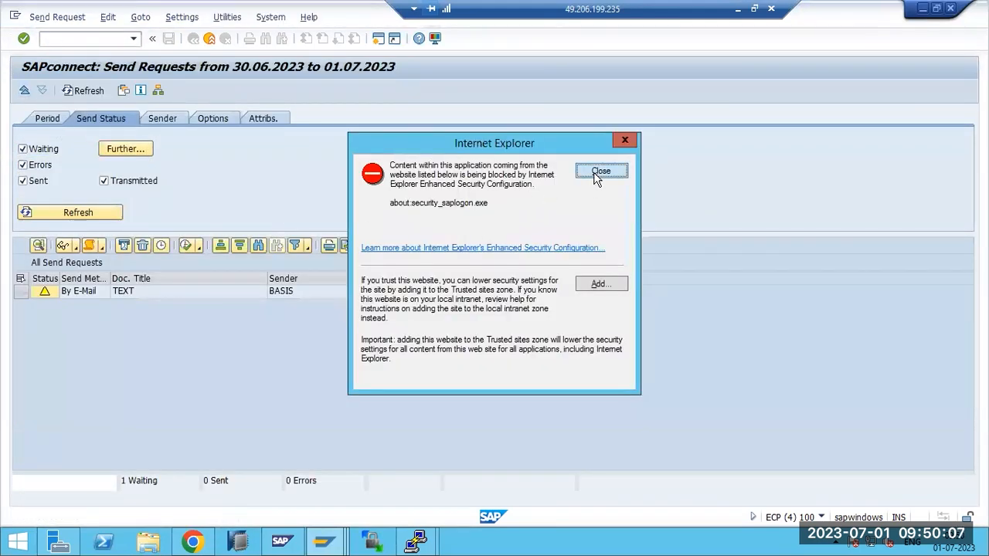
left_click(601, 172)
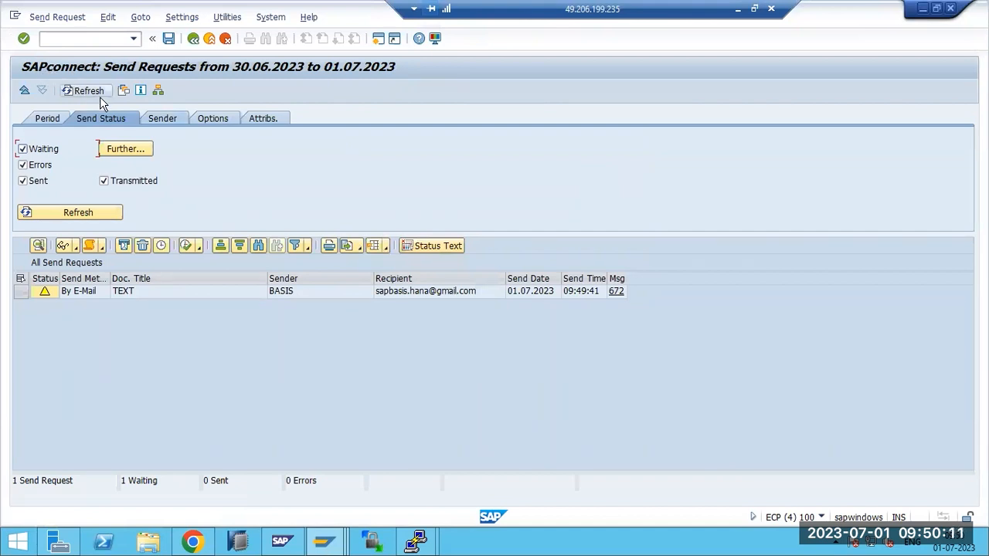
left_click(20, 296)
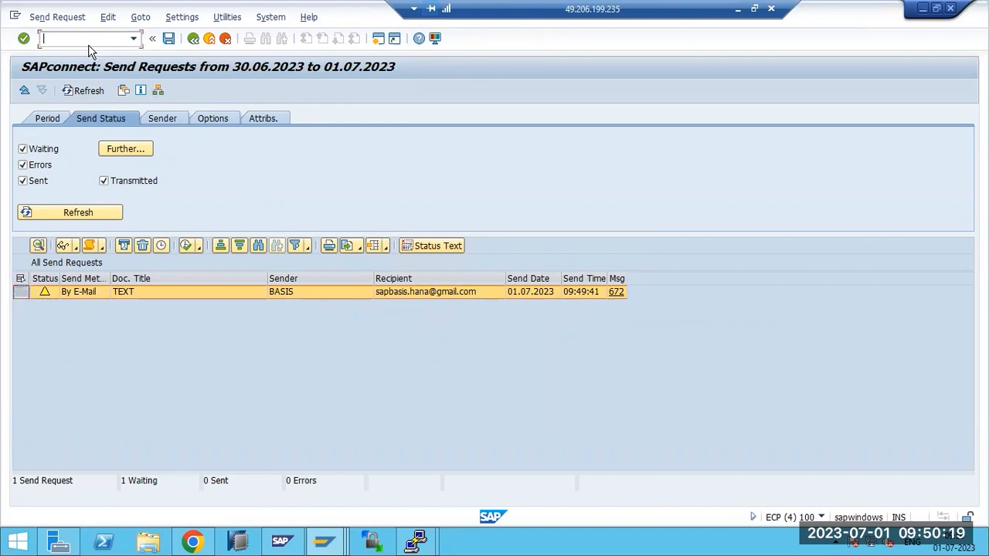
Open SM37 Simple Job Selection and start editing the job name filter
type("nsm37")
key("Return")
left_click(135, 115)
List the background jobs matching job name SAPCONNECT*
key("BackSpace")
type("SAPCONNECT*")
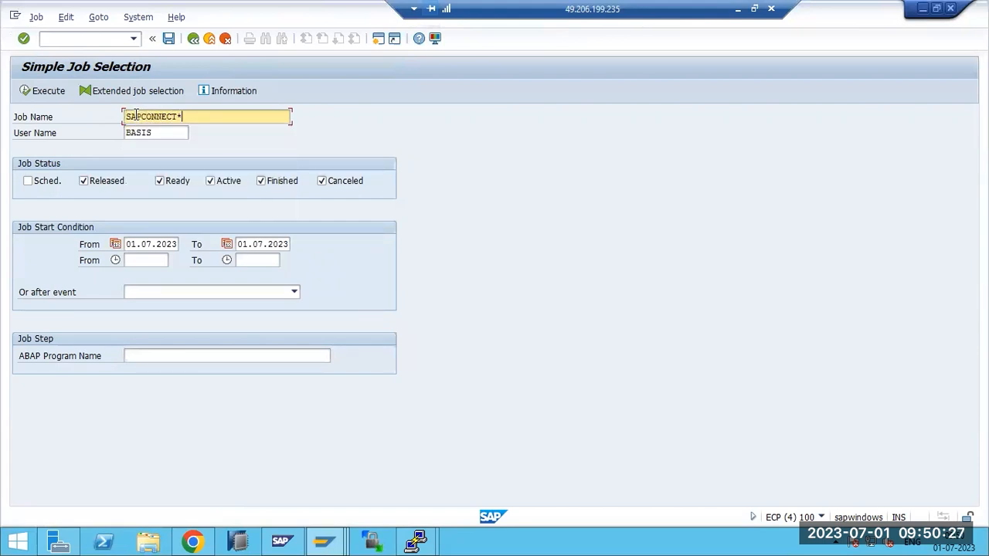
left_click(54, 91)
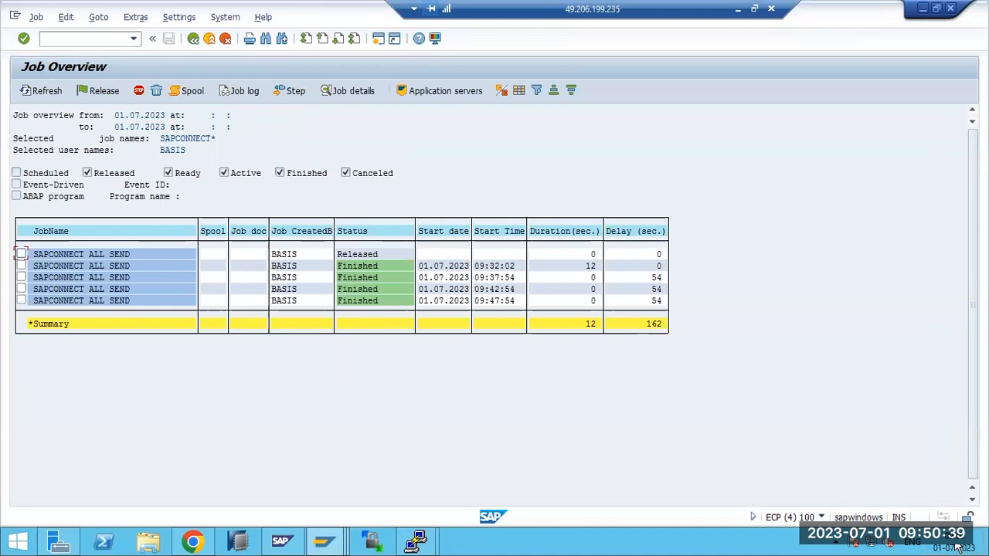
Repeat-schedule the first SAPCONNECT ALL SEND job to start immediately, save, and refresh the job list
left_click(21, 254)
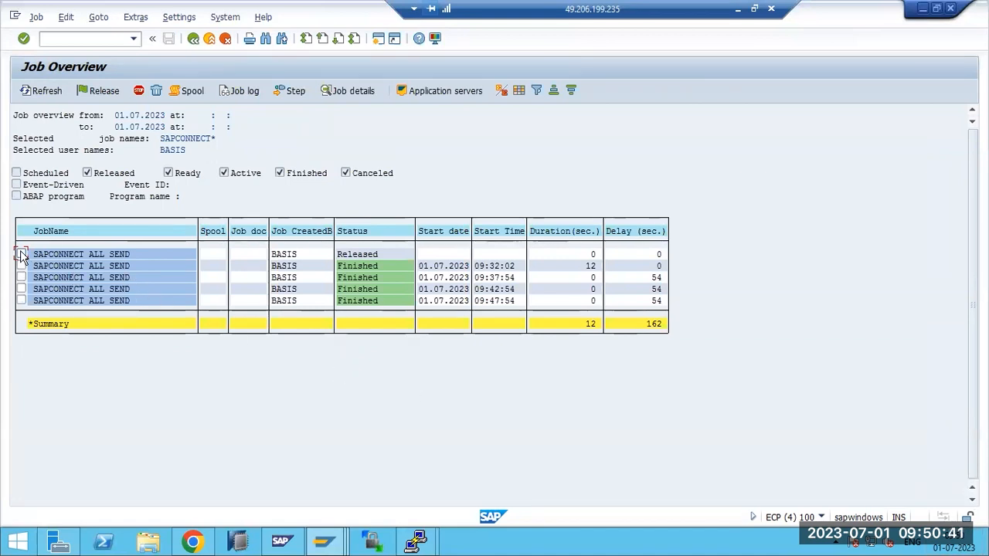
left_click(37, 17)
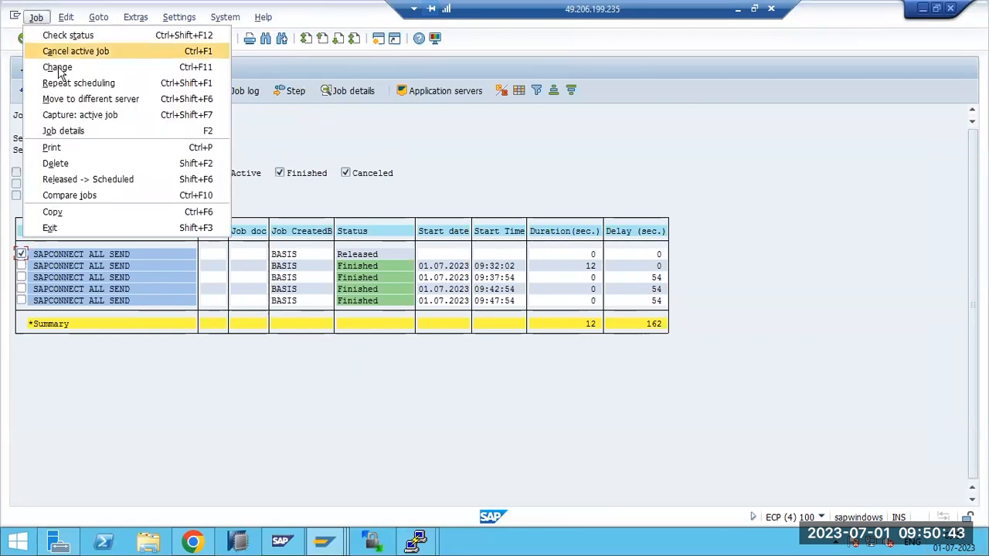
left_click(31, 83)
left_click(55, 157)
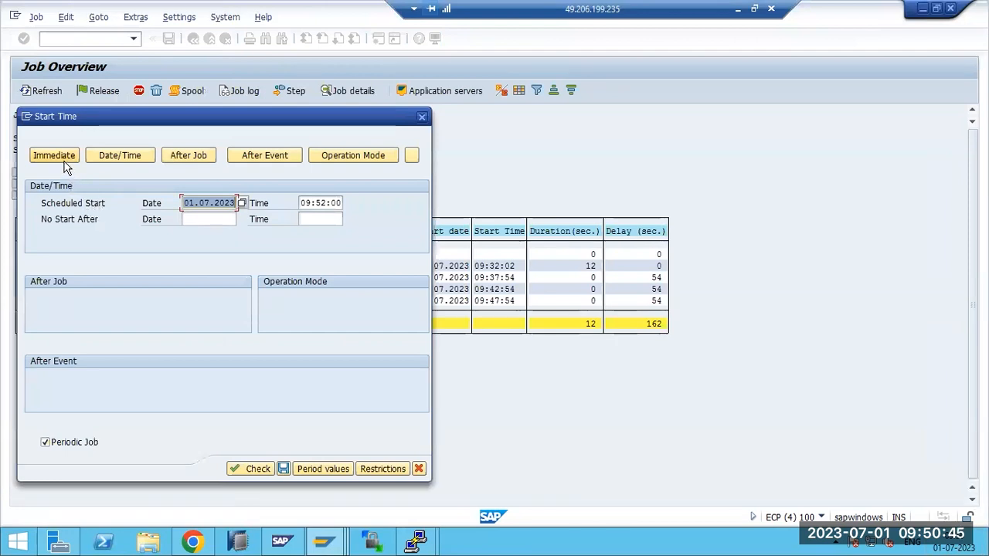
left_click(284, 469)
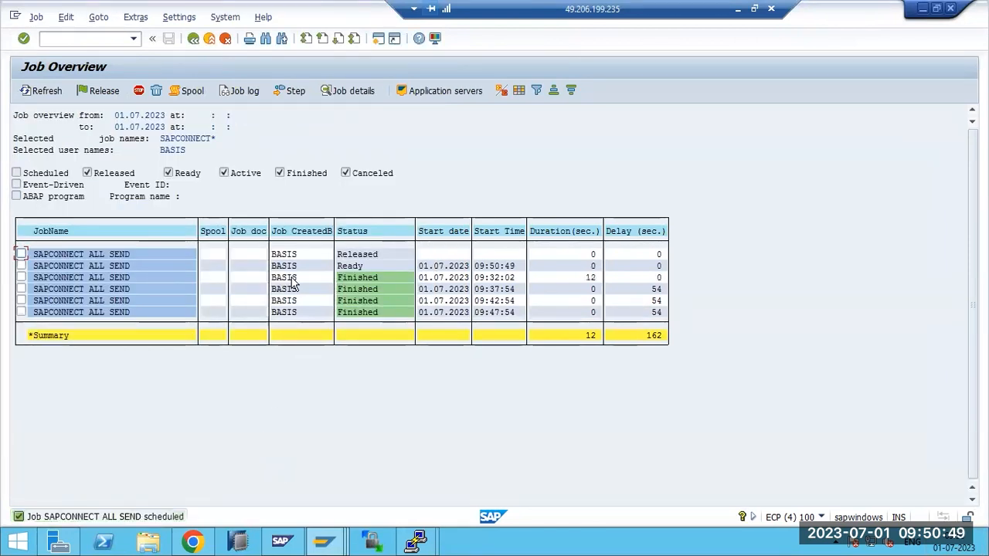
left_click(31, 91)
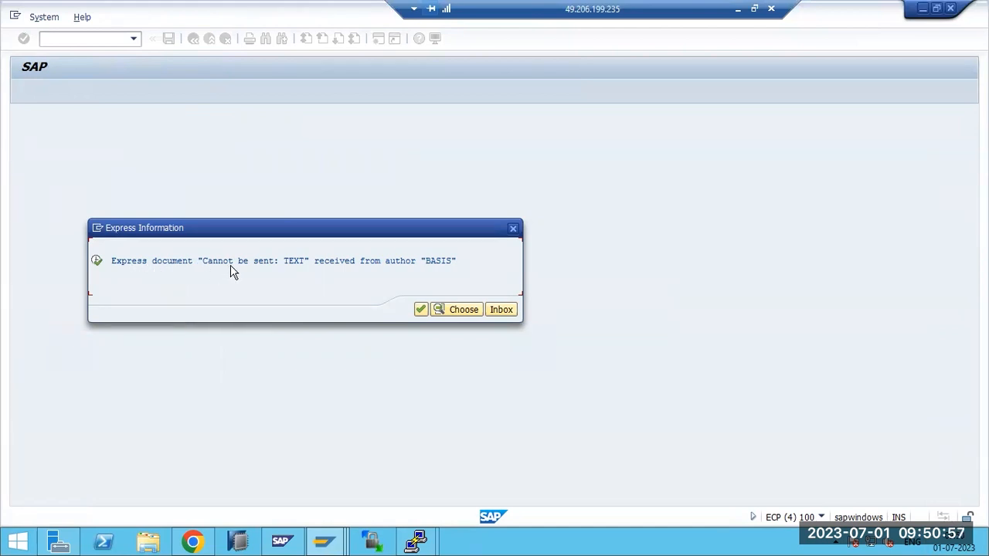
Dismiss the cannot-be-sent notice and select the TEXT e-mail in SOST, showing its Internal Routing Error
left_click(420, 310)
left_click(54, 42)
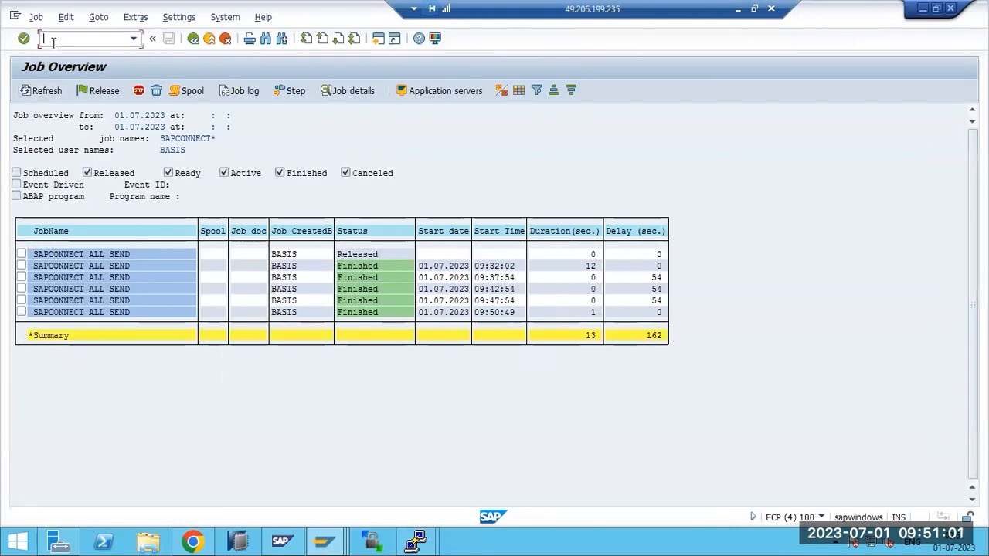
type("/nsost")
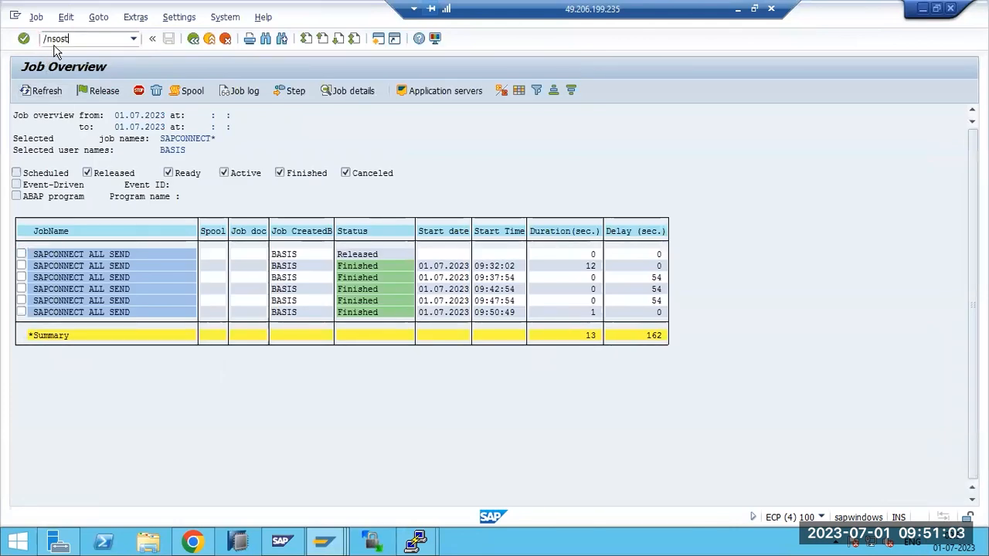
key("Return")
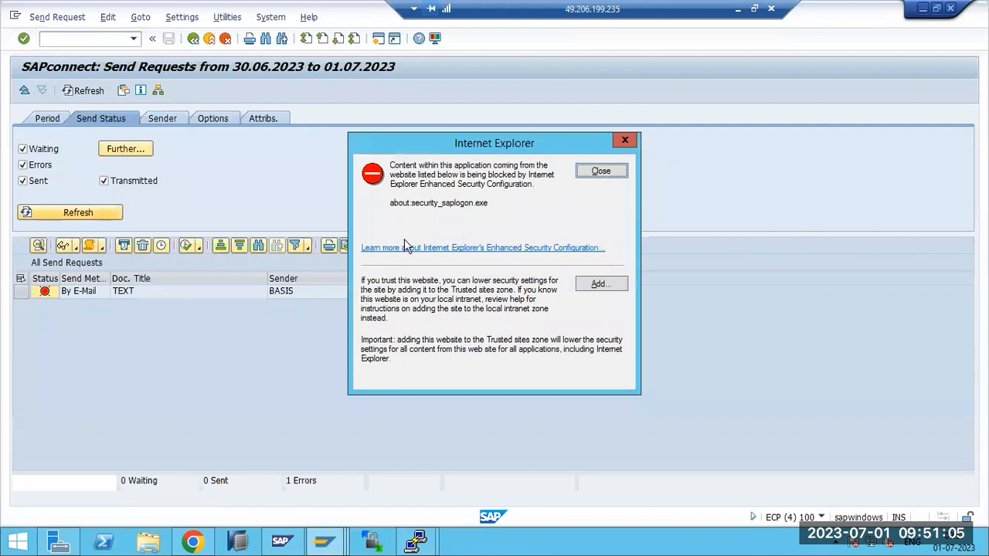
left_click(603, 172)
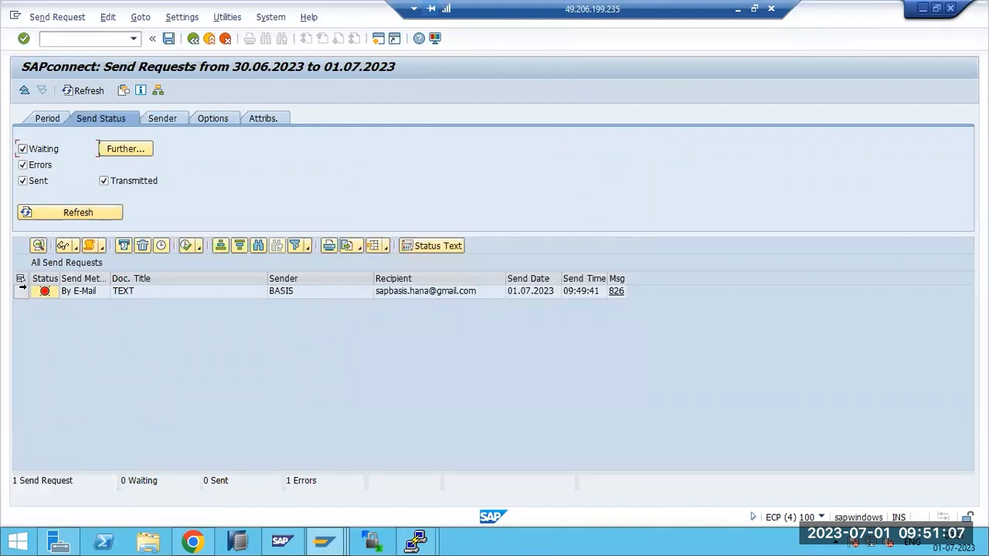
left_click(19, 293)
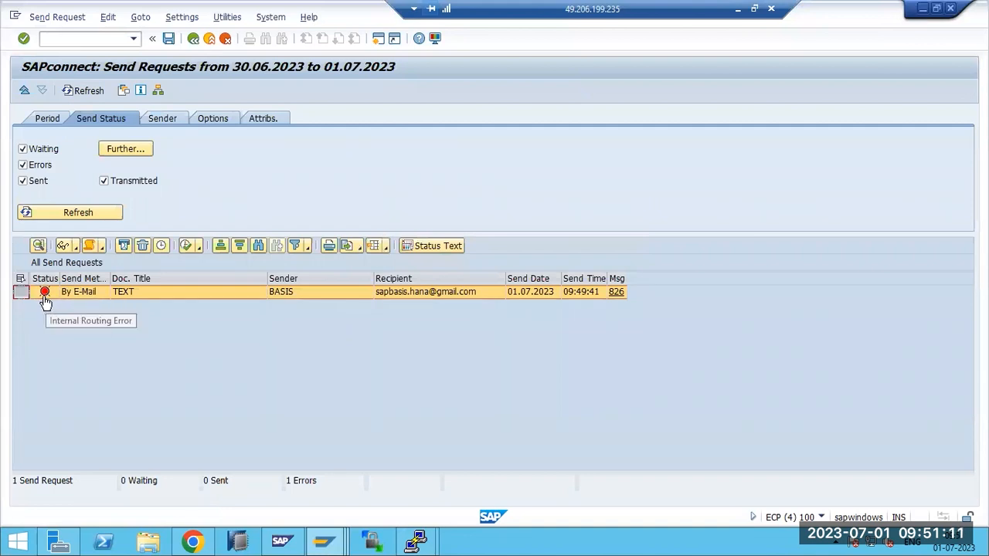
Open SAPconnect administration with /nscot
left_click(62, 40)
type("/")
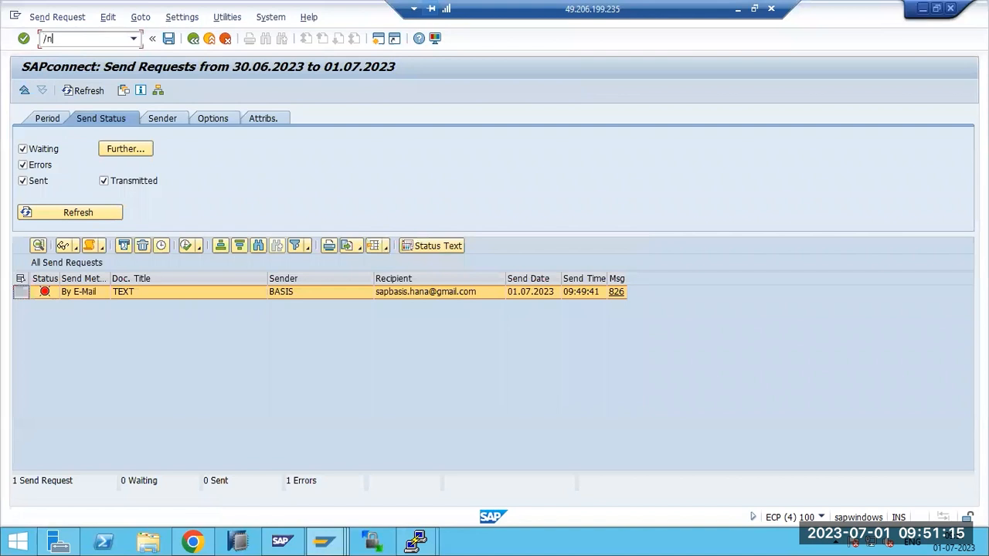
type("nscot")
key("Return")
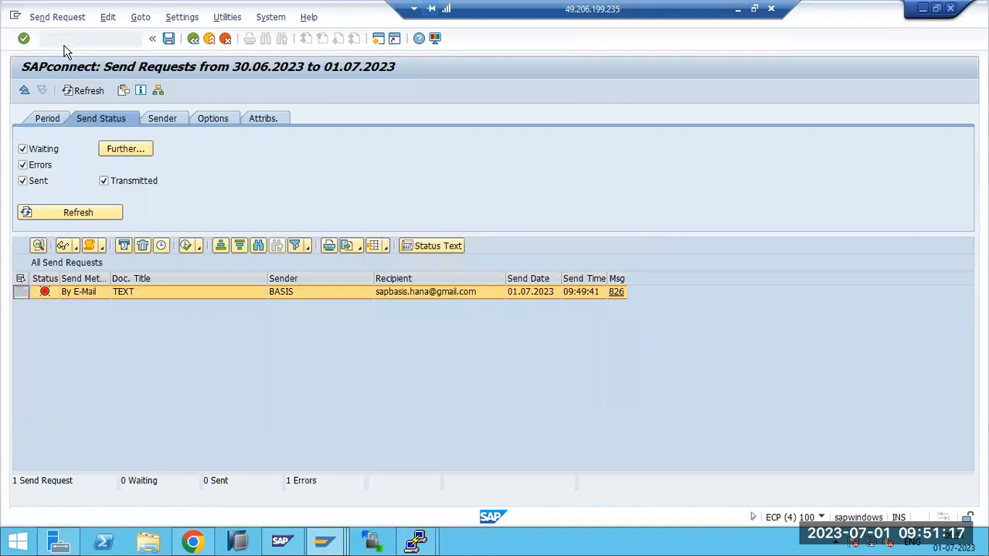
double_click(389, 163)
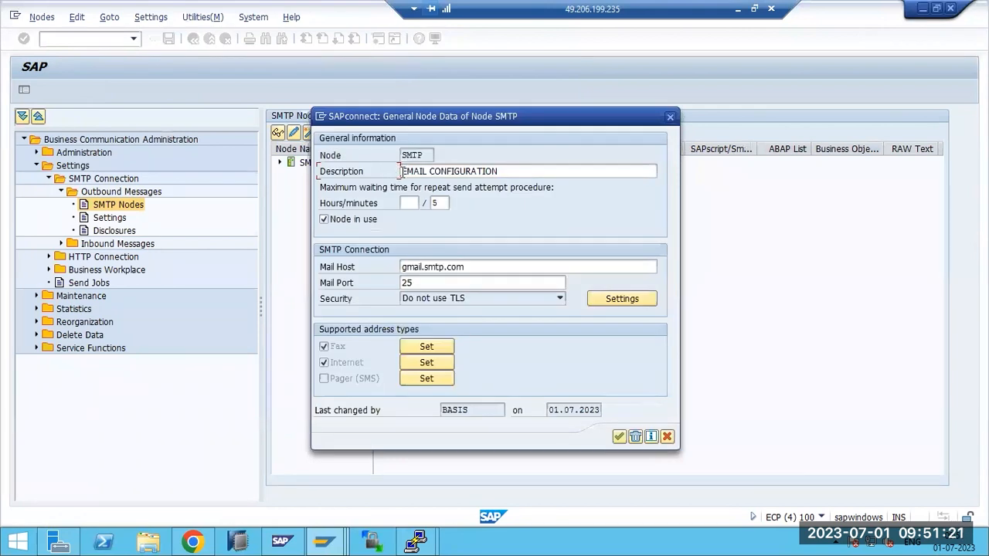
left_click_drag(423, 156, 399, 171)
left_click_drag(482, 267, 379, 268)
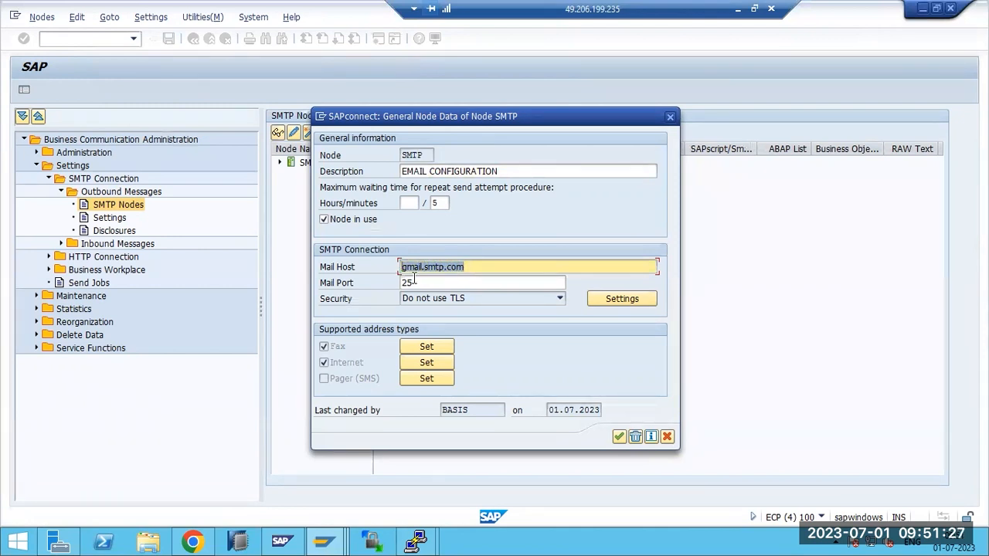
left_click(423, 267)
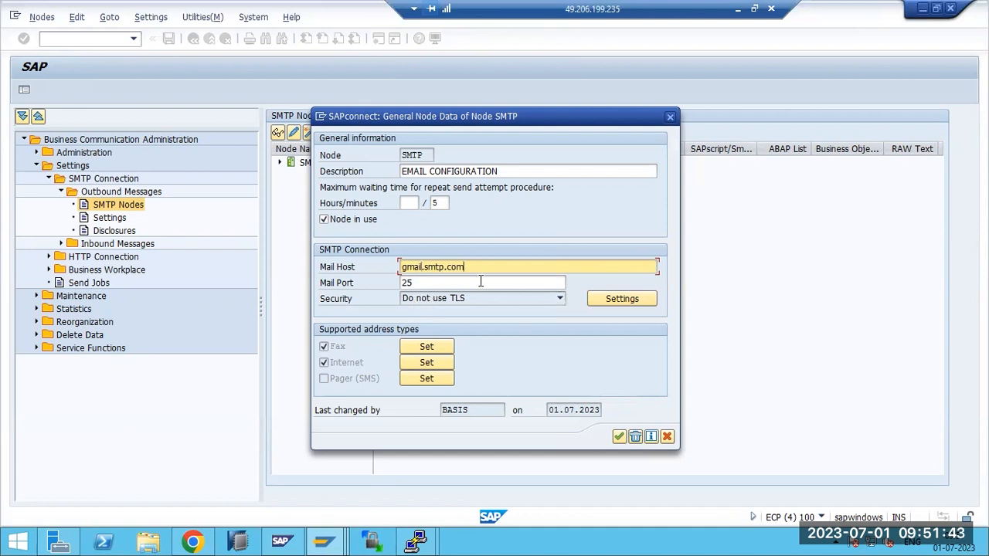
left_click_drag(474, 268, 392, 278)
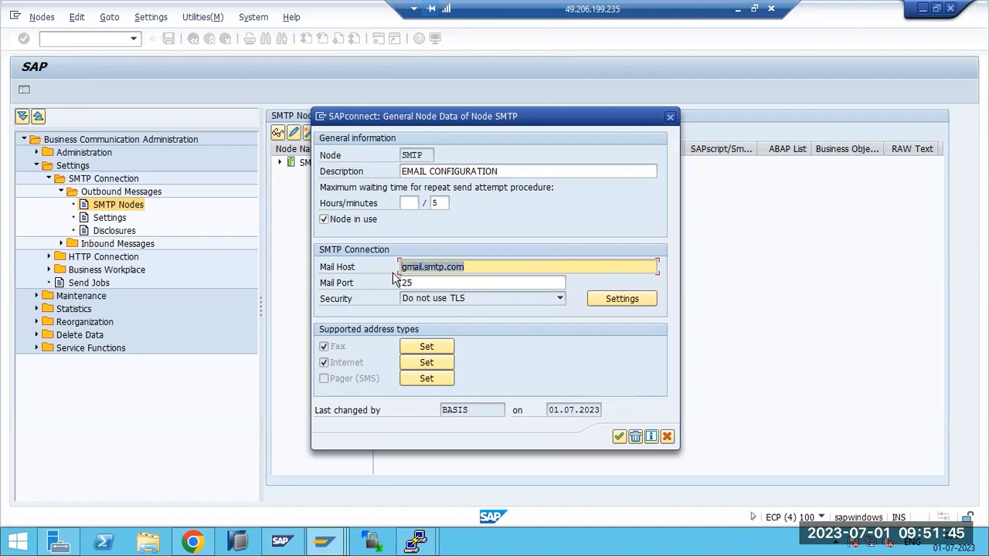
left_click(619, 437)
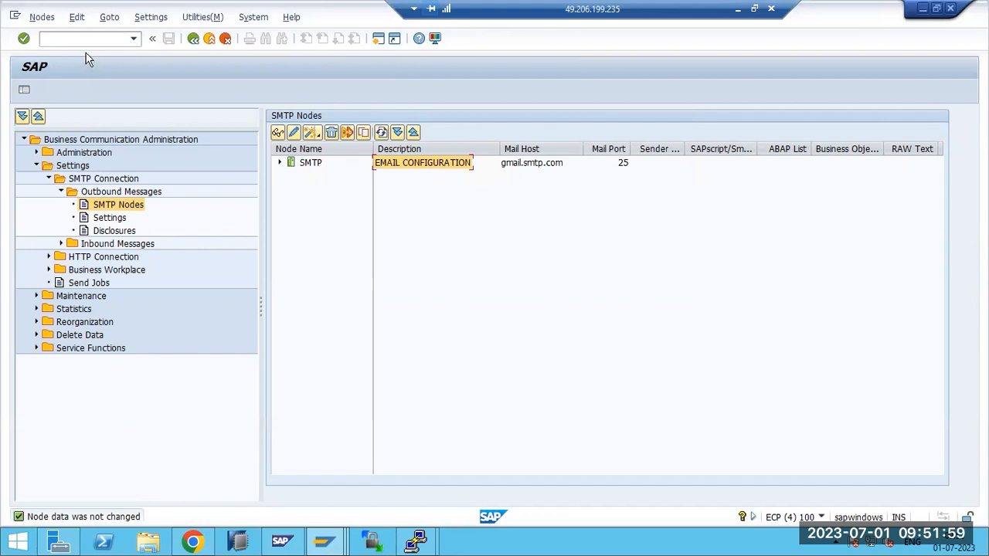
type("nsost")
Open the failed request's error text, noting 'no node determined' and status message 826
key("Return")
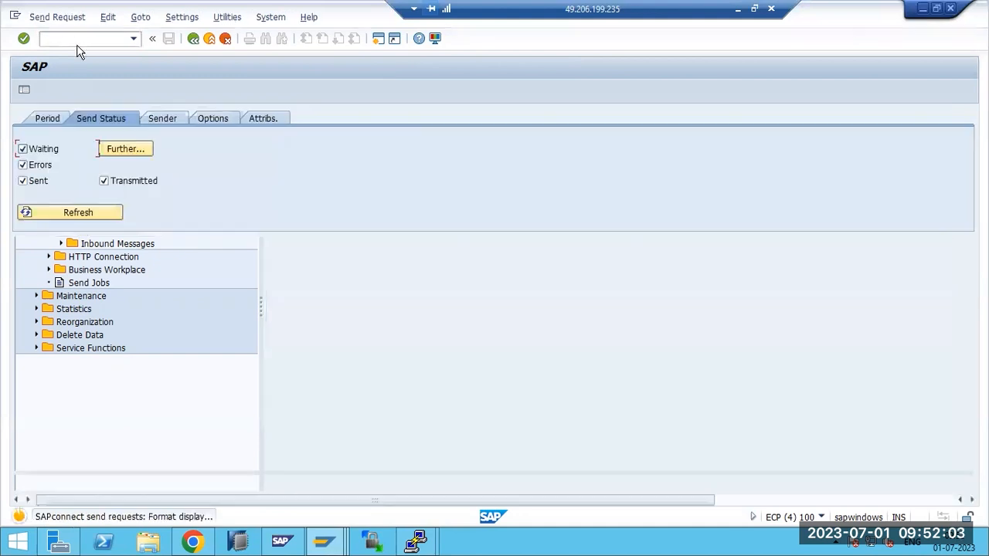
left_click(599, 171)
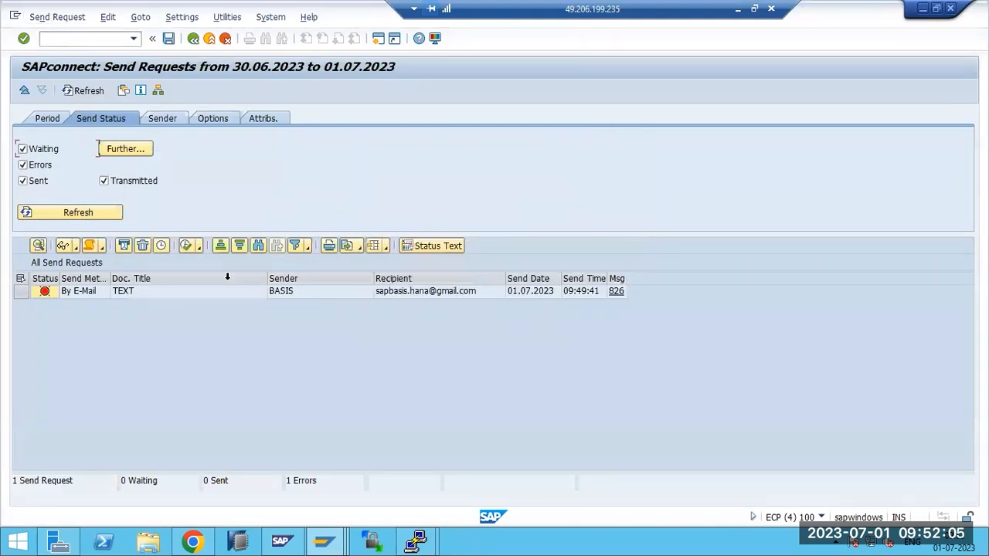
left_click(20, 291)
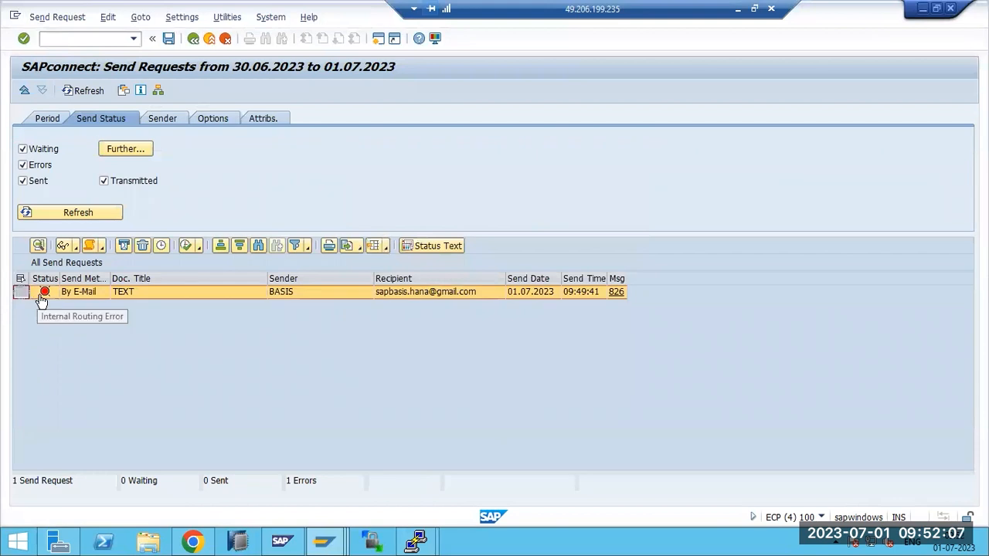
left_click(44, 294)
left_click_drag(230, 300, 342, 301)
left_click(379, 358)
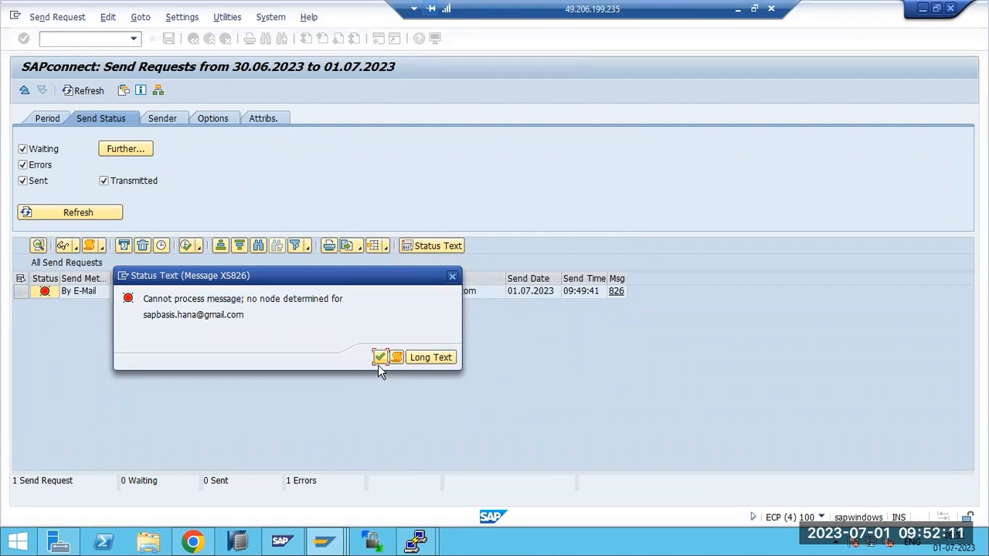
left_click(617, 292)
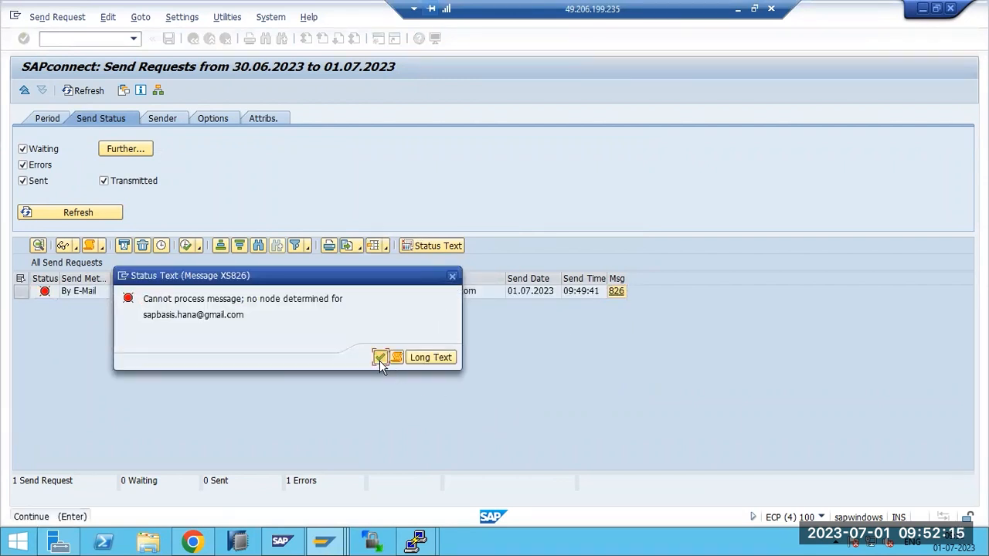
left_click(381, 358)
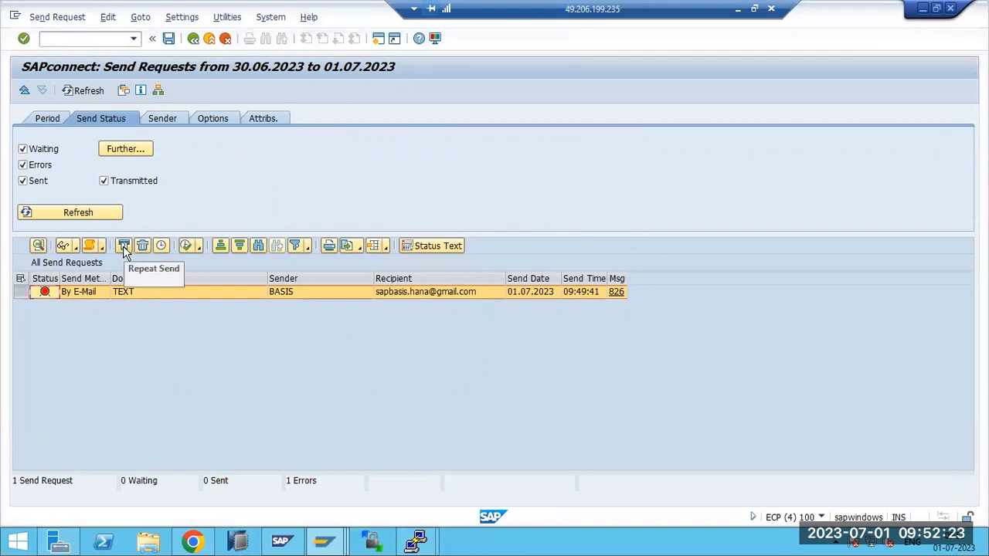
Retry sending the failed request, refresh the list and sort it by recipient
left_click(183, 246)
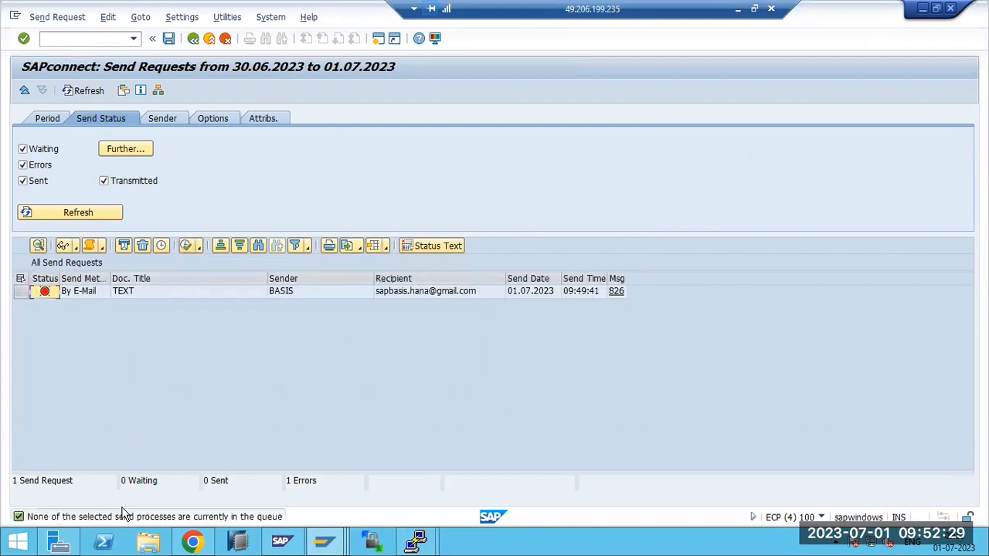
left_click(84, 91)
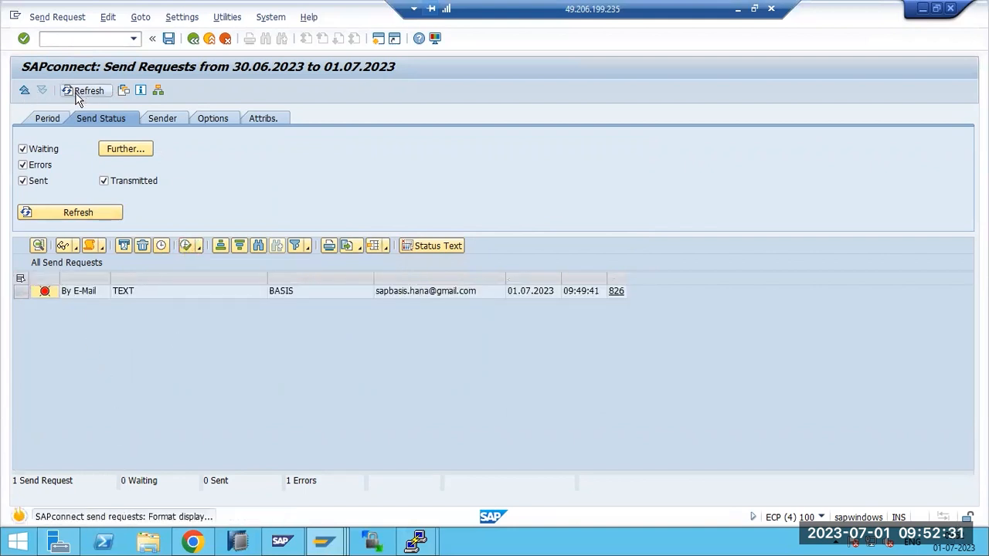
double_click(401, 277)
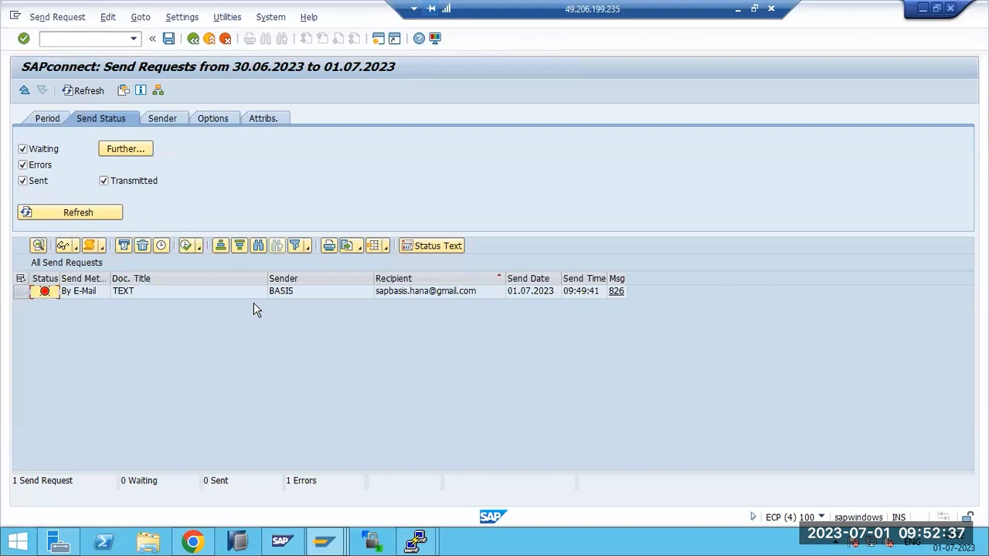
left_click(21, 292)
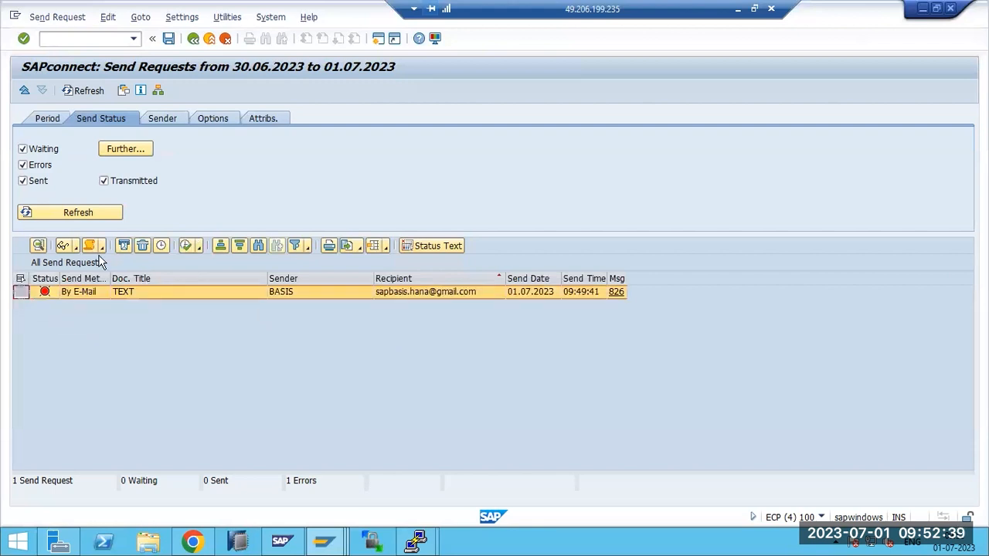
key("F3")
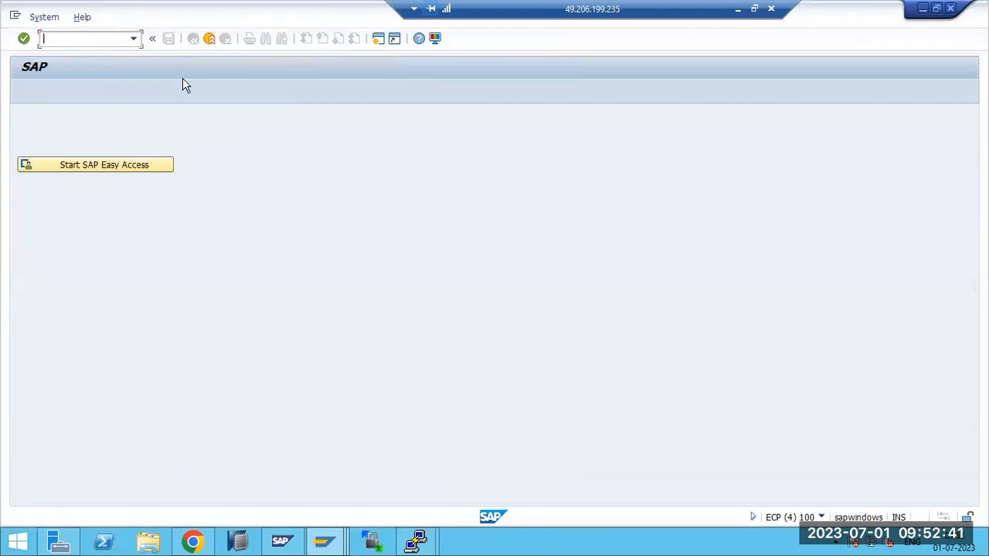
Return through the send requests overview and open SAPconnect administration with /nscot
key("F3")
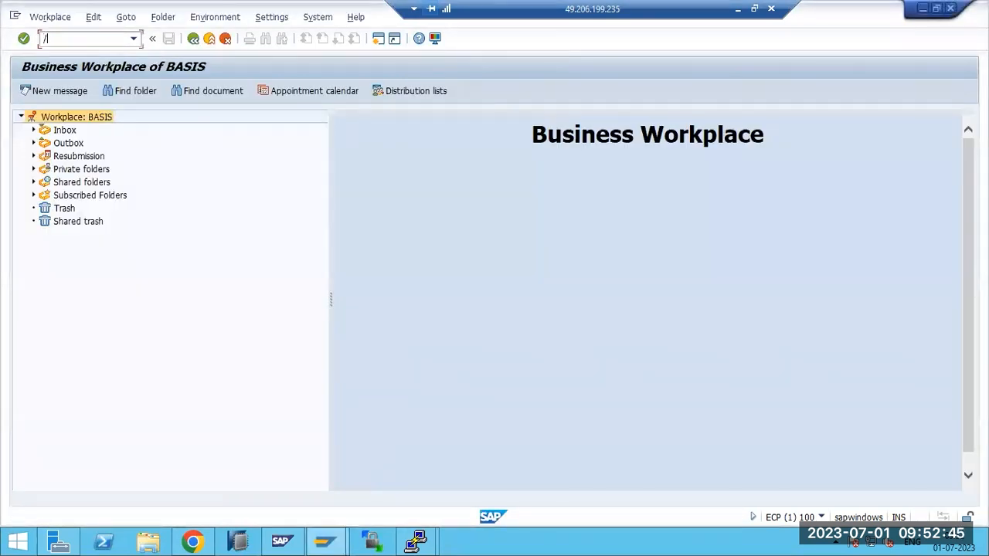
key("Return")
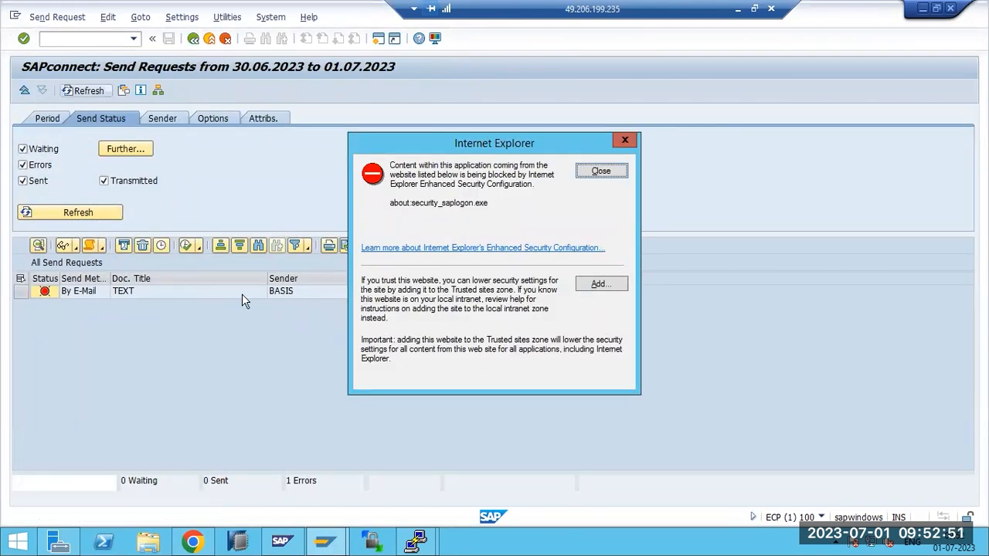
left_click(601, 171)
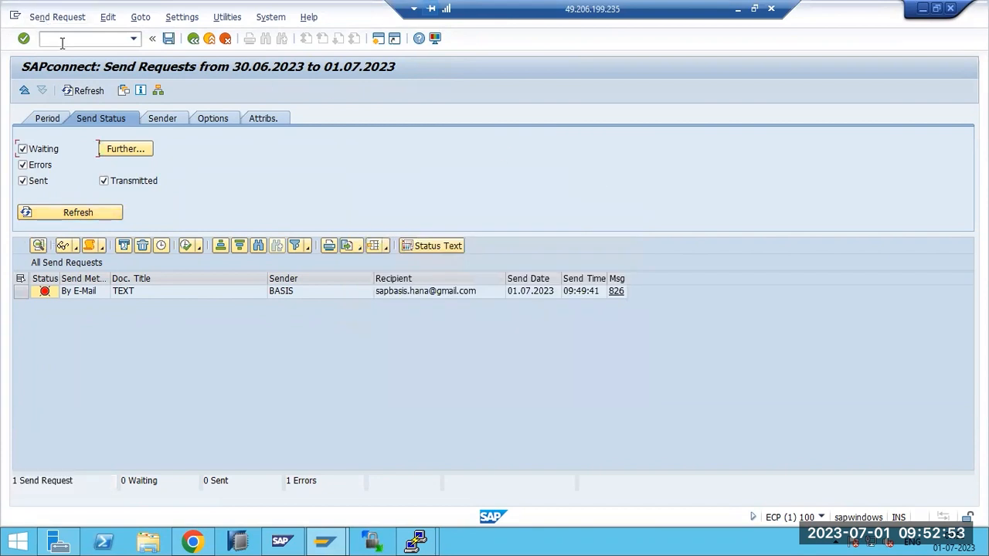
type("/nscot")
key("Return")
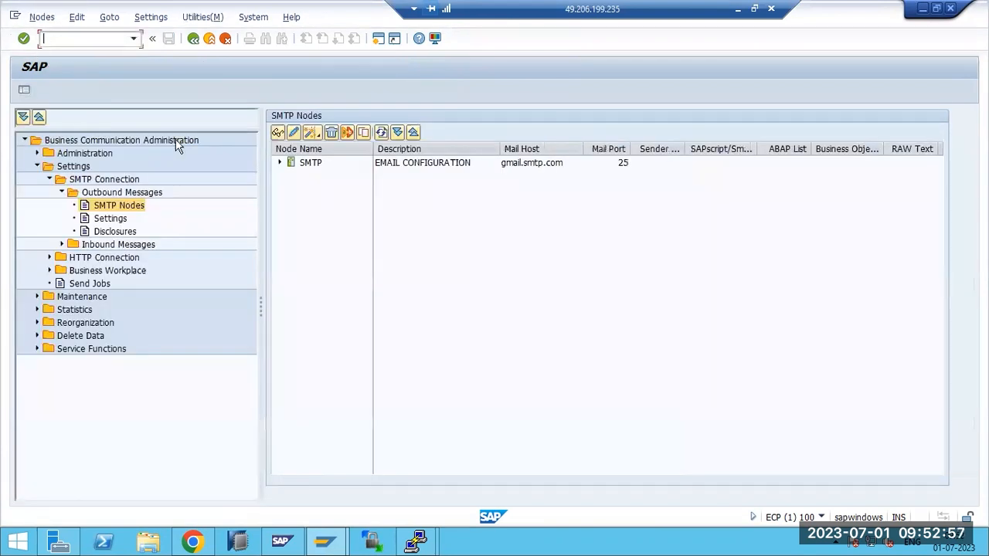
Inspect the SMTP node's name, retry time and Internet address area, cancel unchanged, then view Send Jobs
double_click(449, 164)
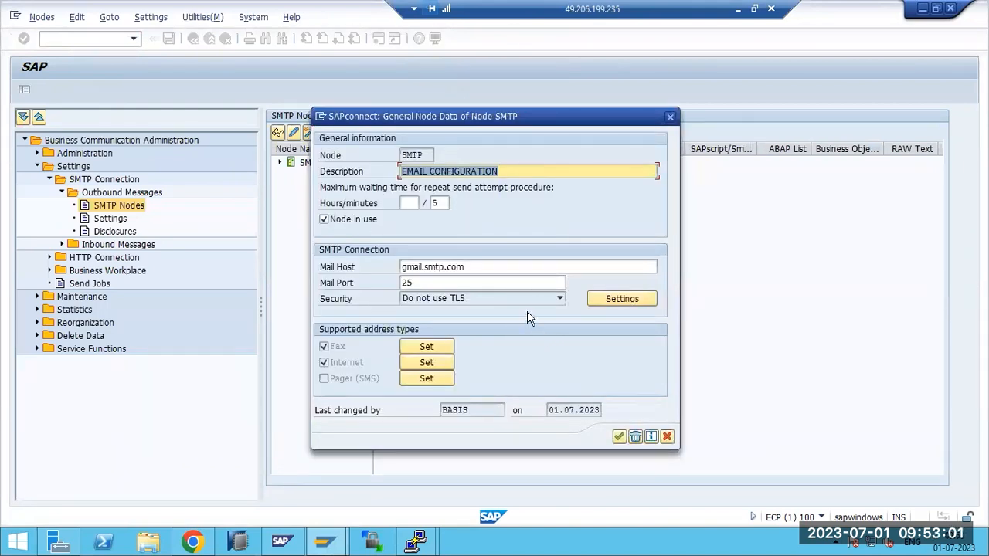
double_click(429, 154)
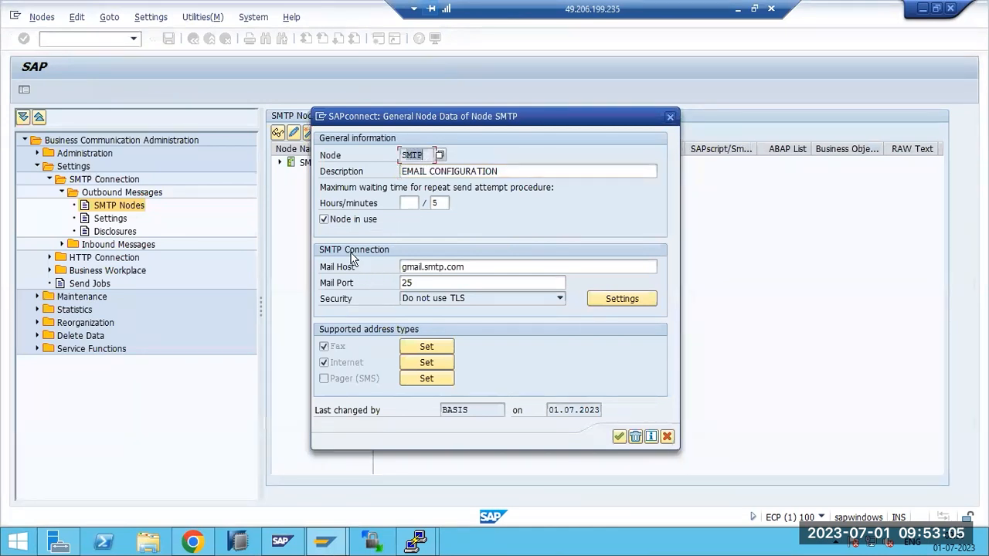
double_click(435, 203)
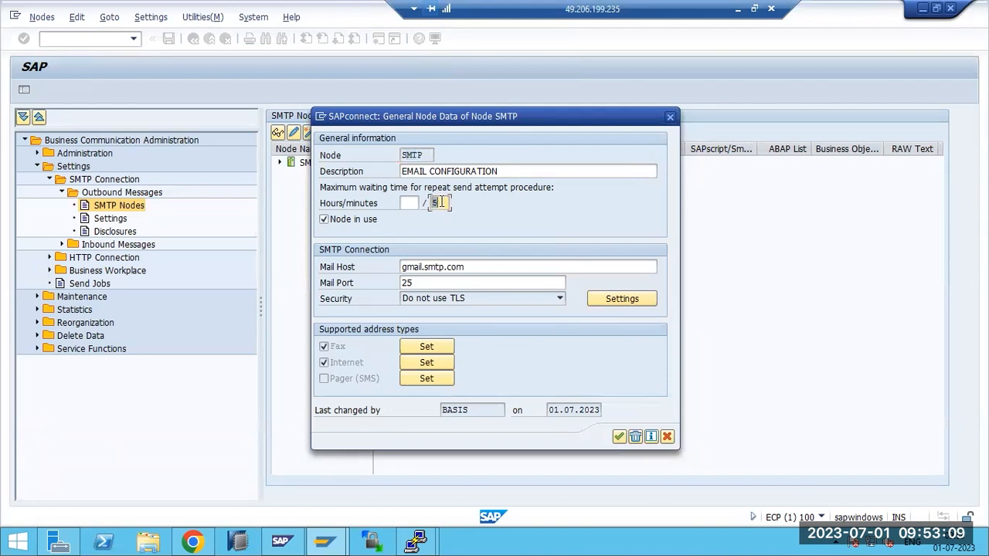
left_click(424, 362)
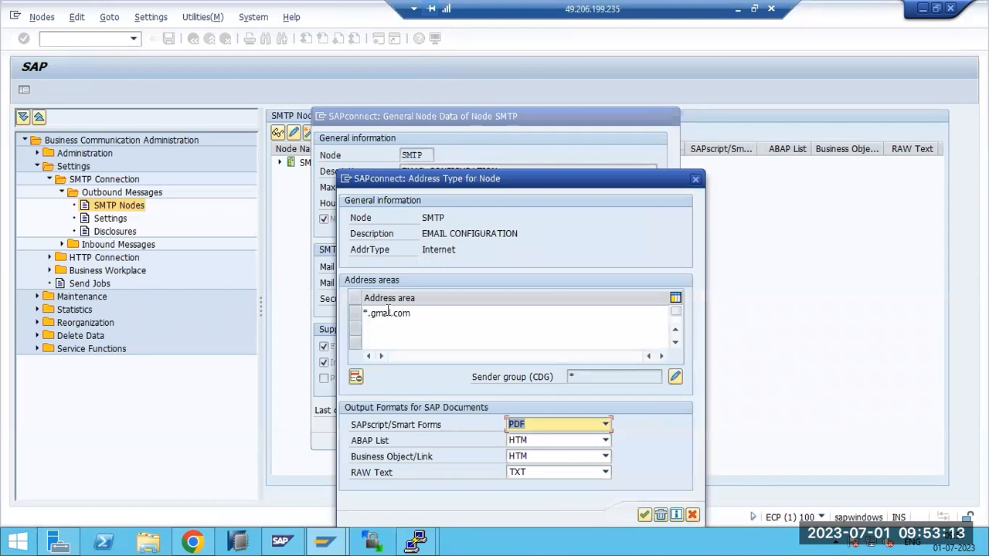
left_click(387, 327)
left_click(644, 515)
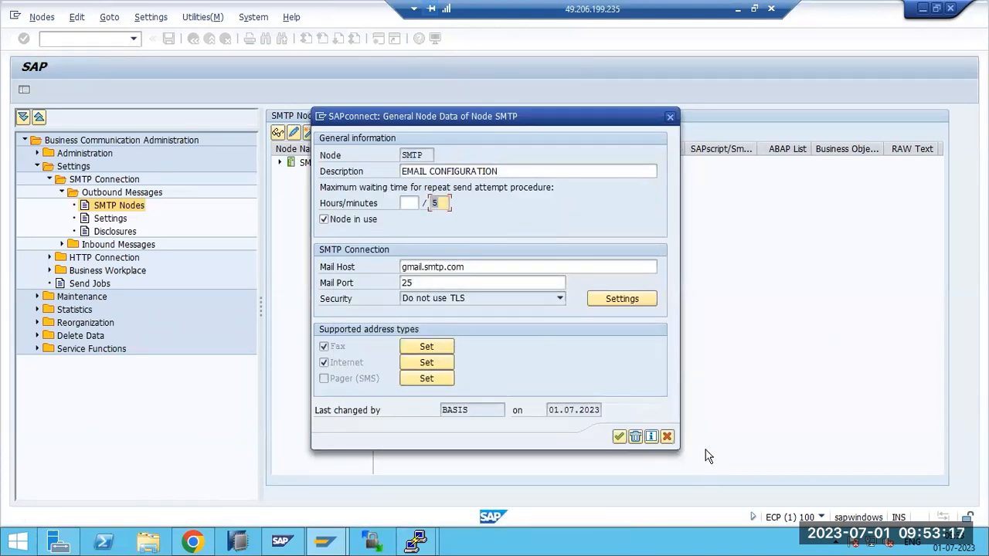
left_click(667, 437)
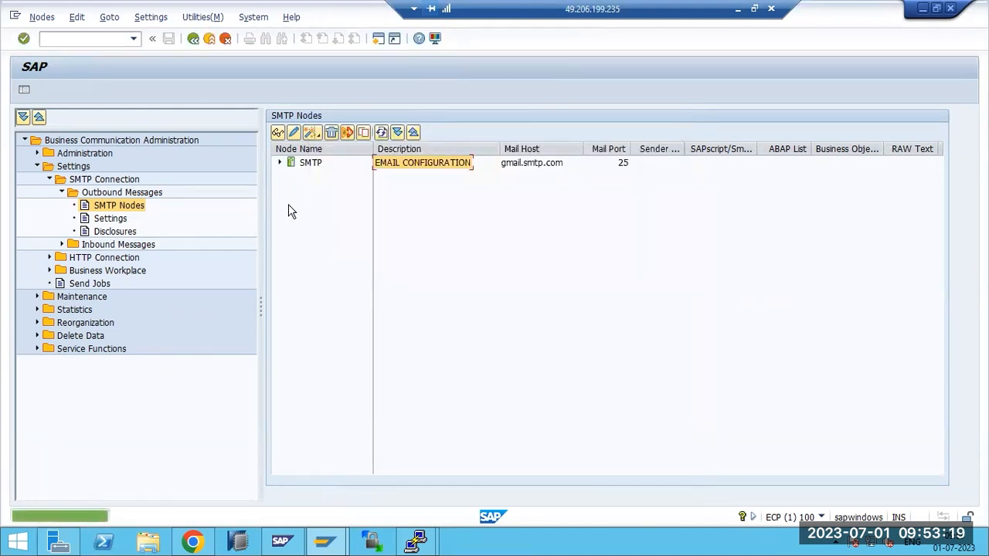
left_click(99, 286)
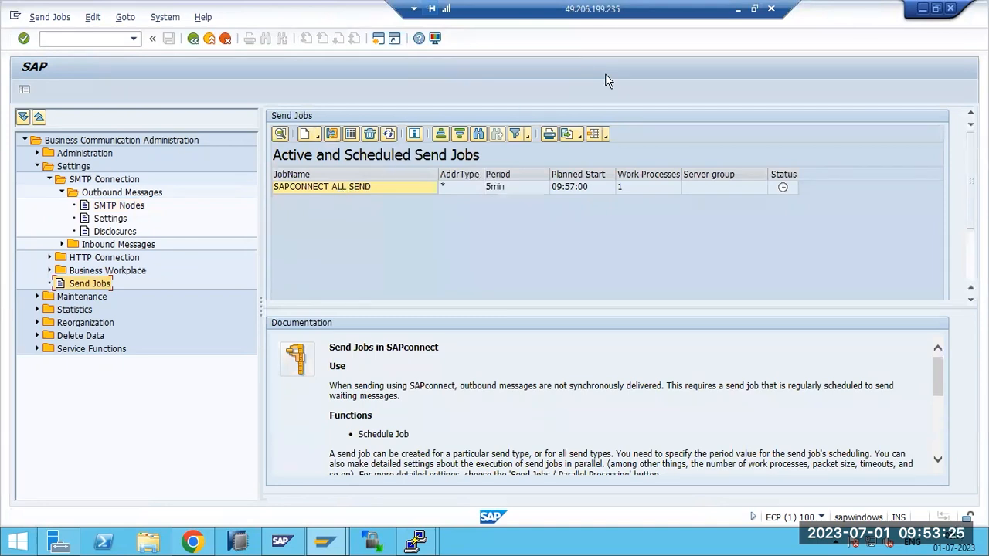
In SMICM, view the ICM services showing SMTP active on port 25, go back, and minimize the session
type("/nsmicm")
key("Return")
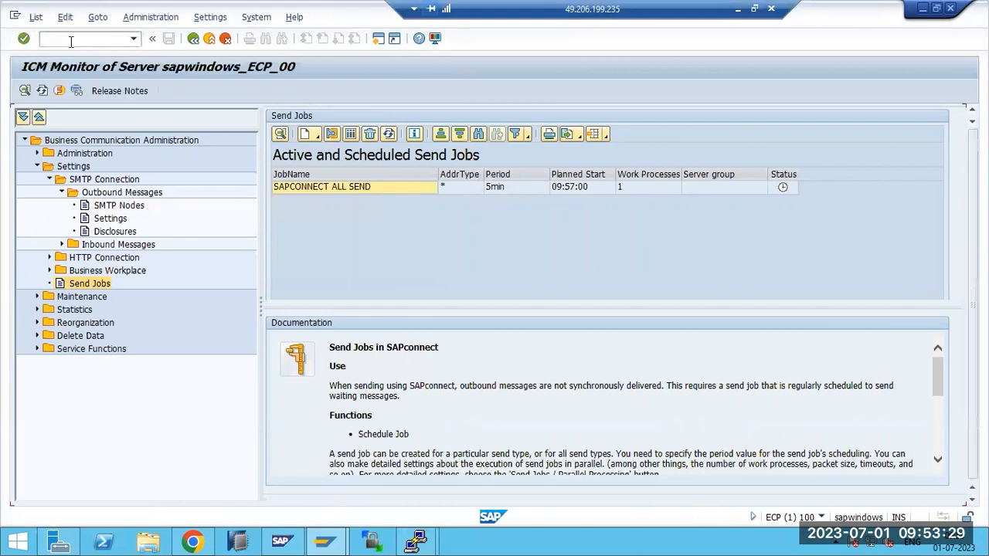
left_click(66, 17)
mouse_move(97, 17)
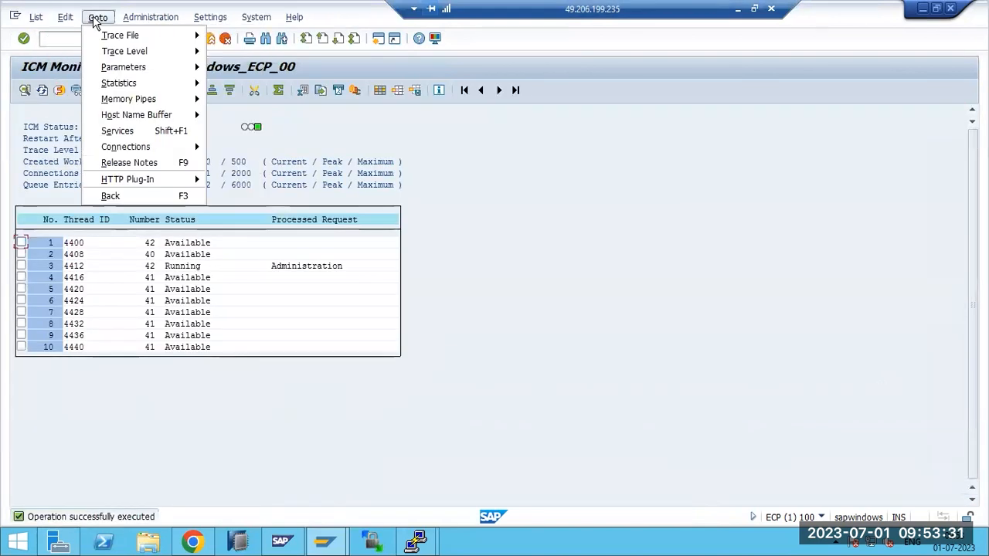
left_click(118, 132)
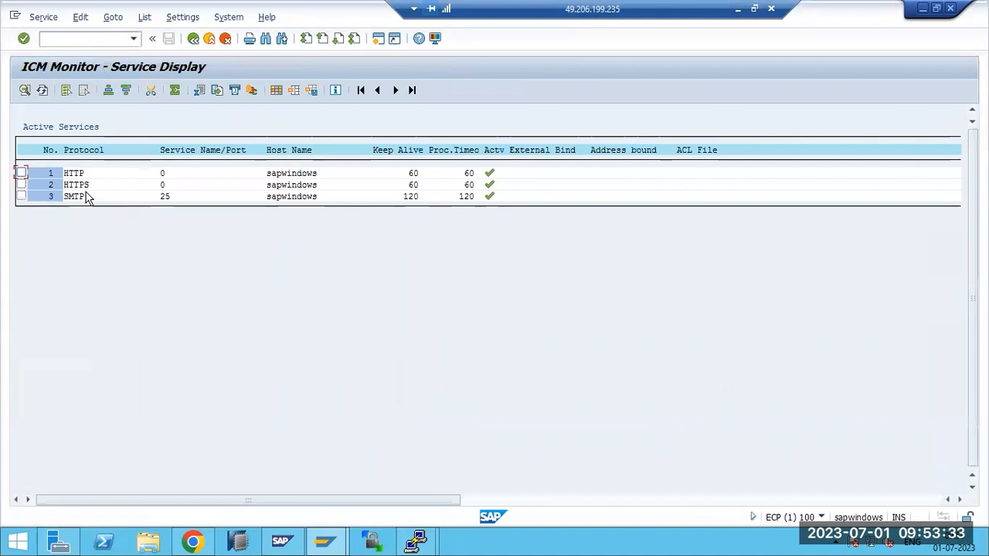
key("F3")
key("F3")
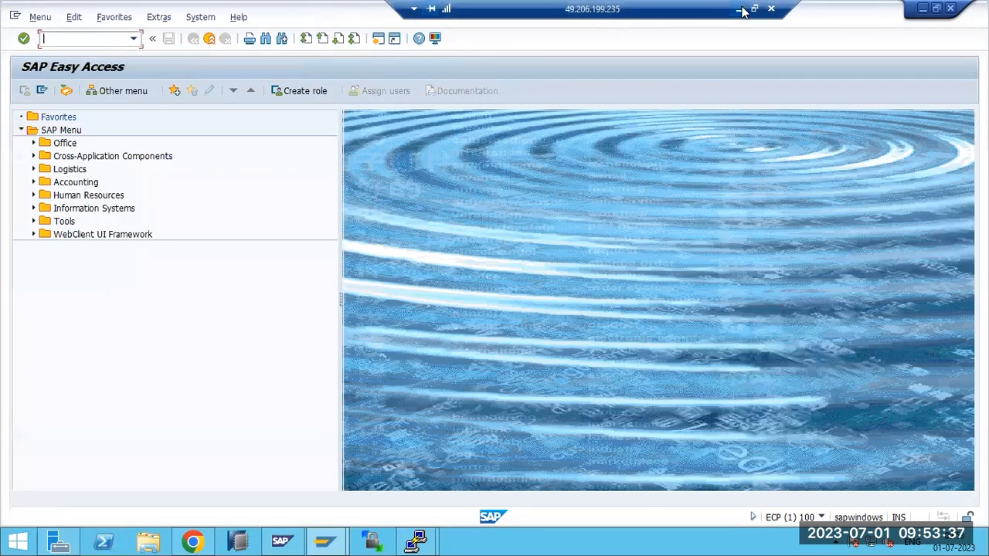
left_click(737, 9)
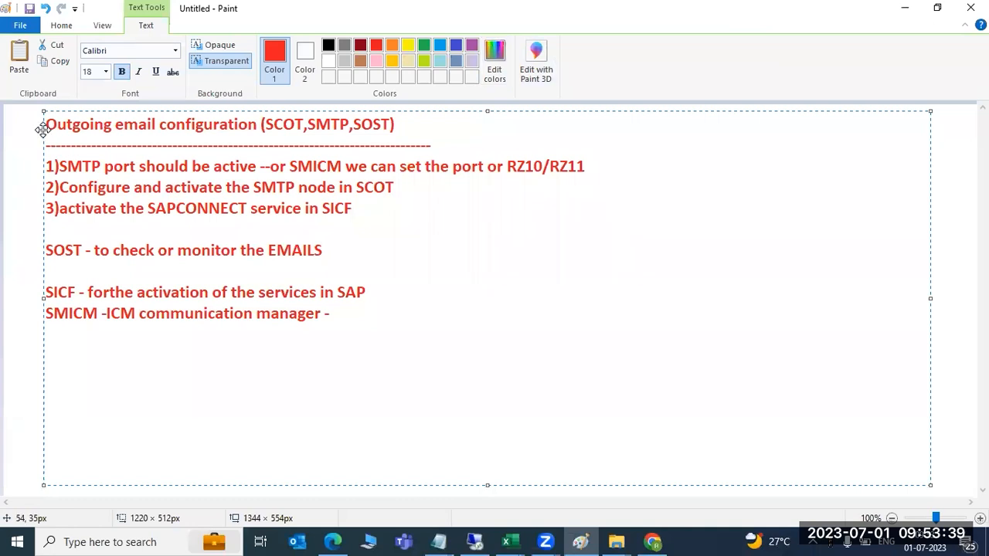
left_click_drag(47, 131, 389, 245)
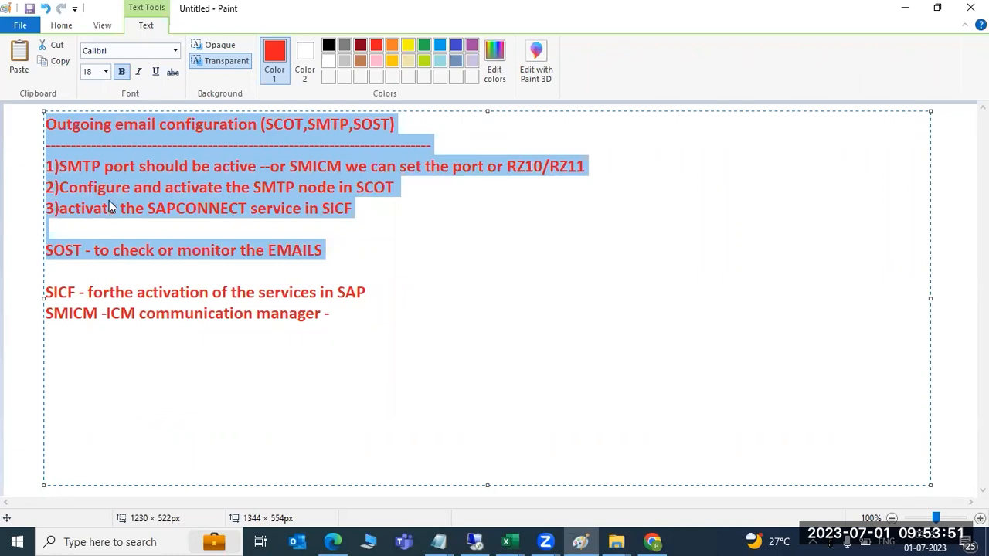
left_click(240, 167)
left_click(269, 123)
left_click_drag(274, 121, 305, 126)
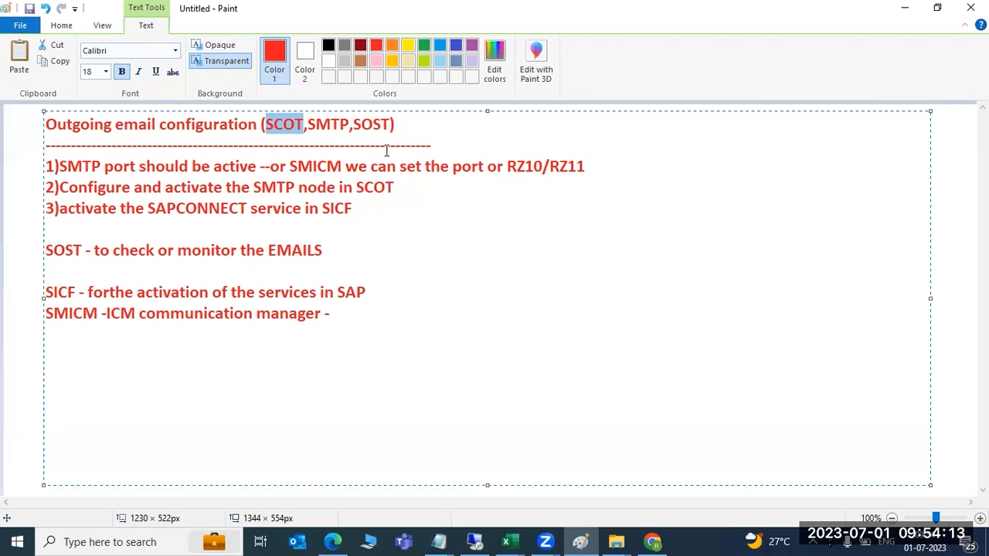
double_click(376, 125)
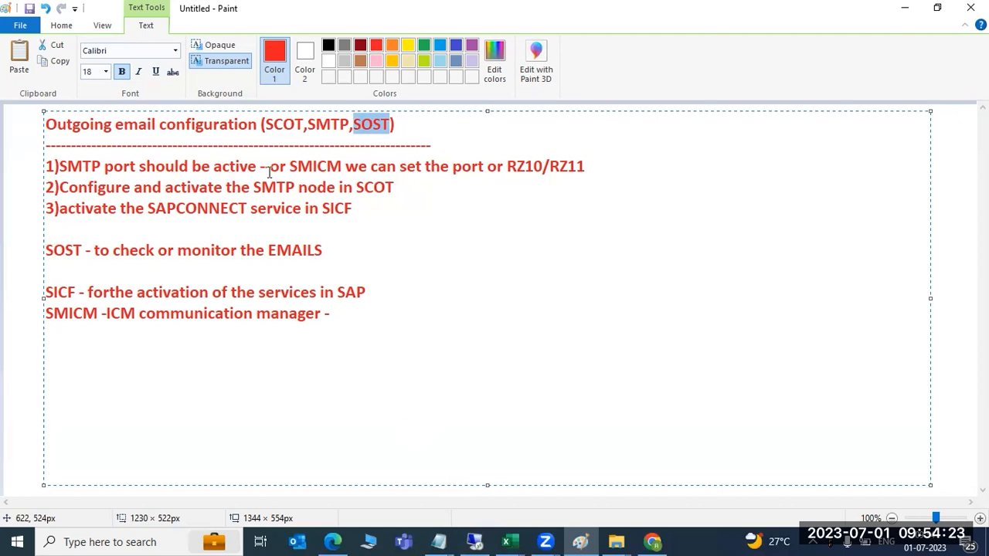
left_click_drag(270, 167, 321, 187)
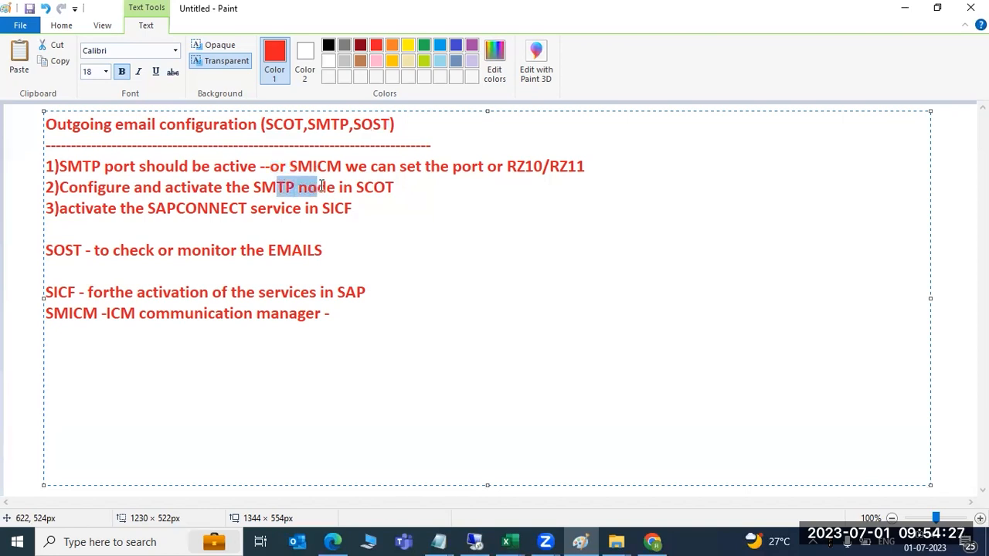
left_click_drag(197, 208, 249, 209)
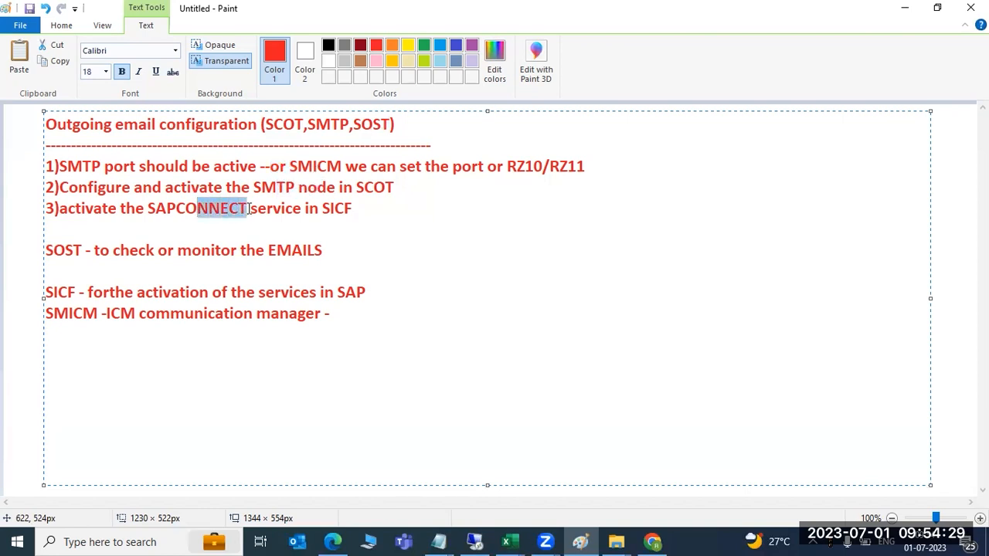
left_click_drag(175, 187, 23, 170)
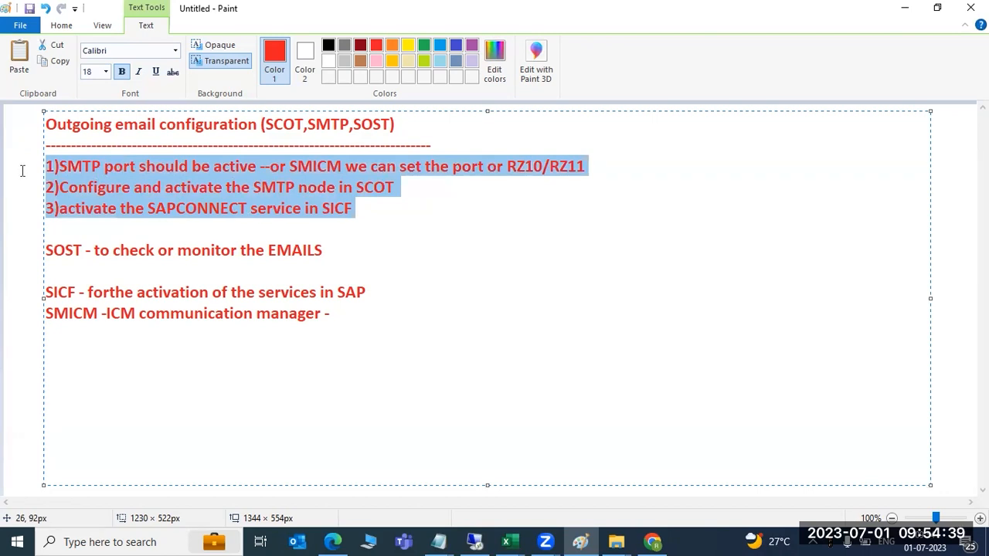
left_click(68, 217)
left_click_drag(60, 166, 383, 233)
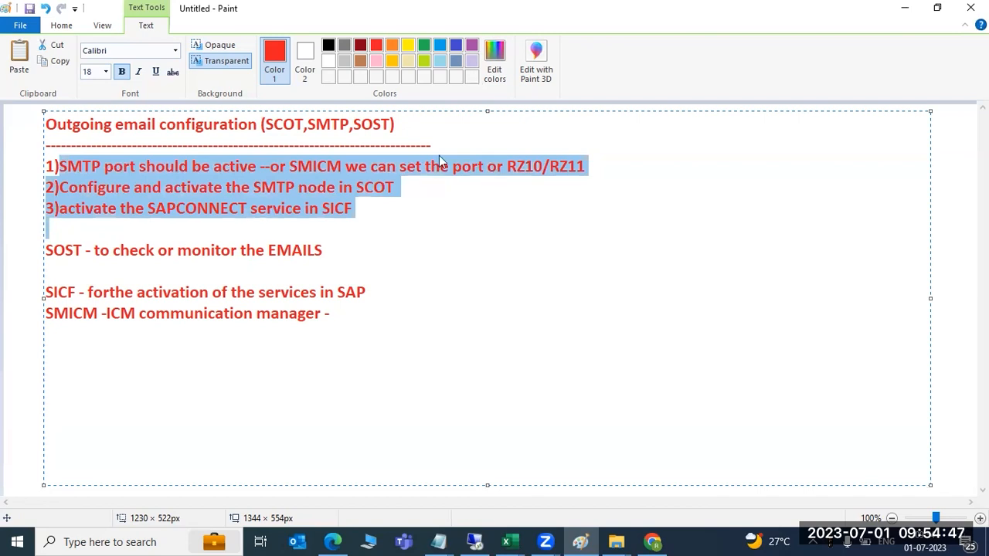
key("alt+Tab")
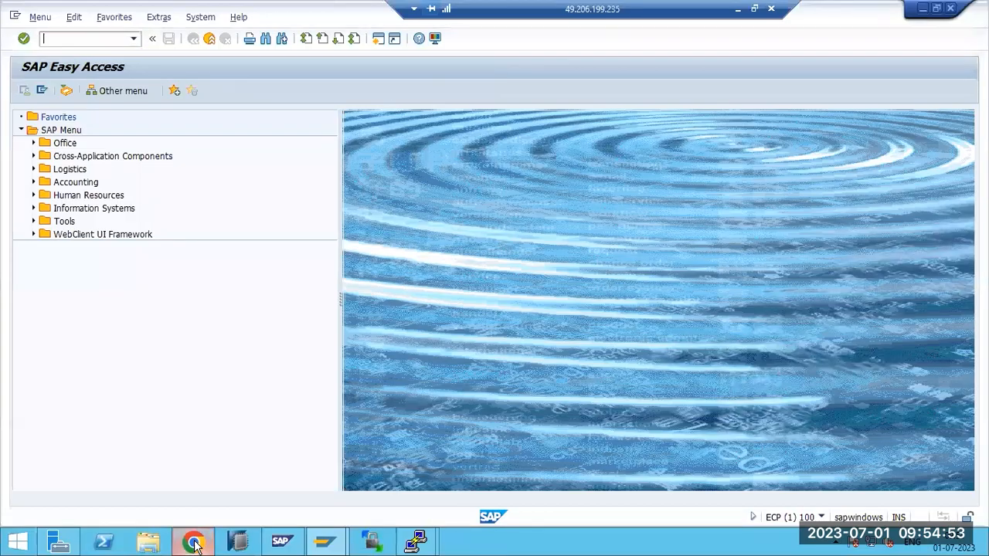
Confirm the Software Provisioning Manager run is at 95%, then start a new SAP Logon connection entry
left_click(193, 542)
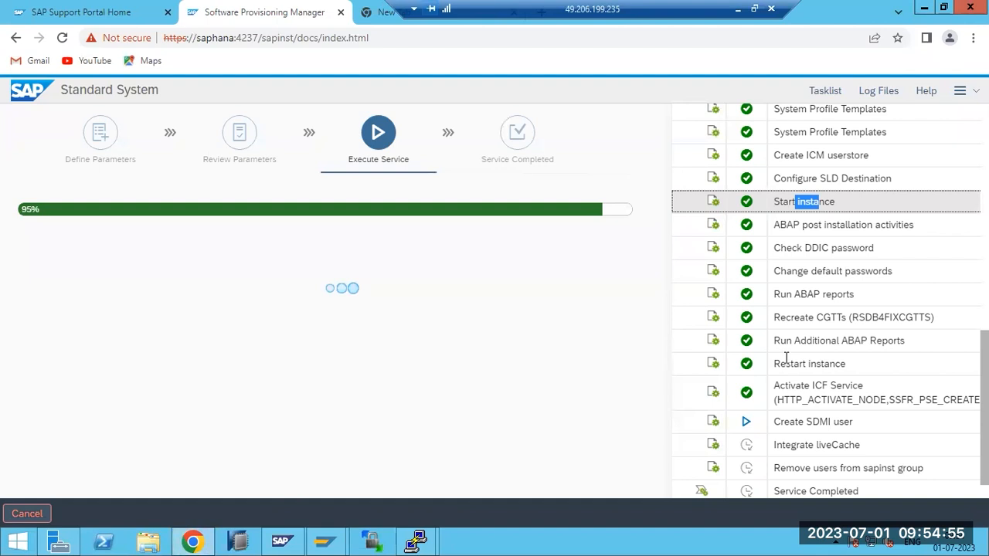
scroll(788, 359, "down", 1)
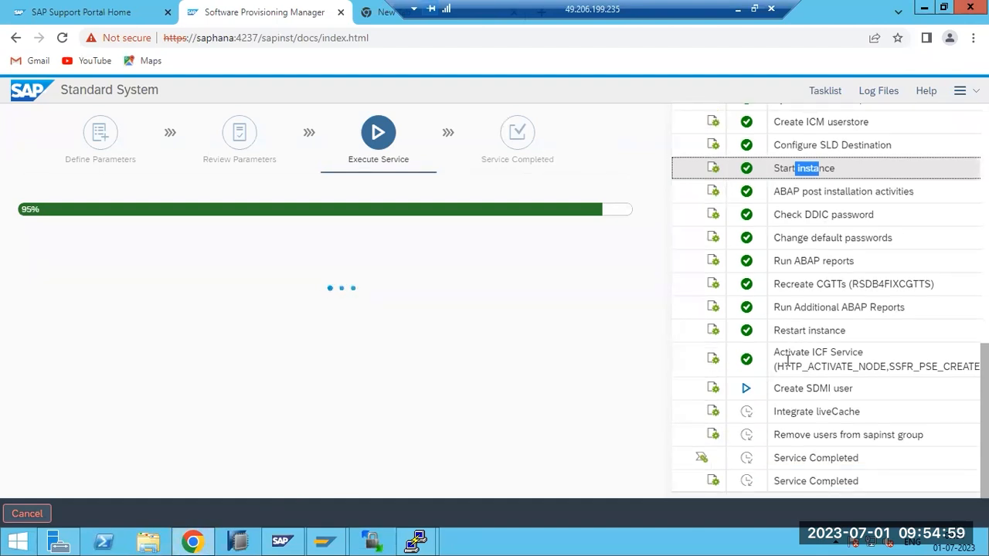
mouse_move(332, 537)
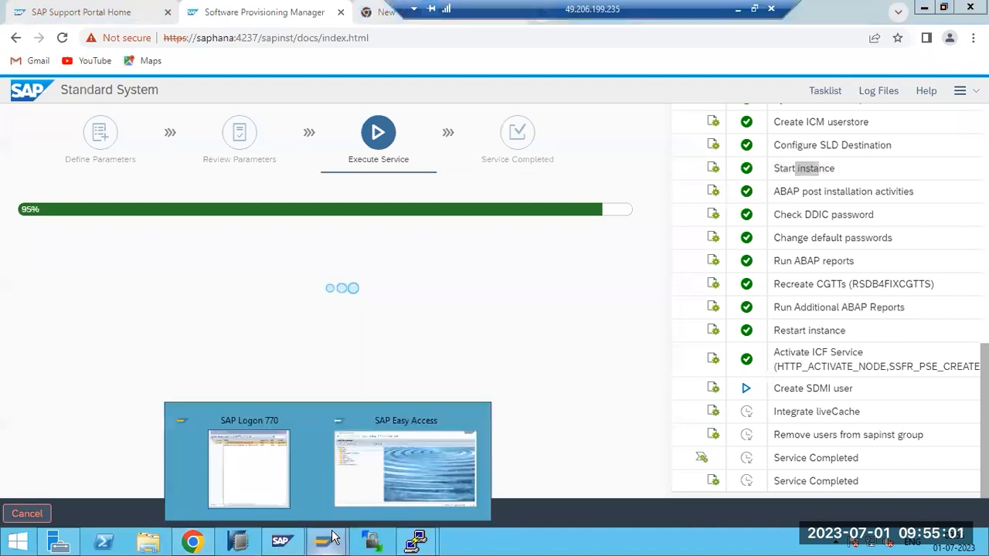
left_click(250, 464)
left_click(423, 116)
left_click(446, 134)
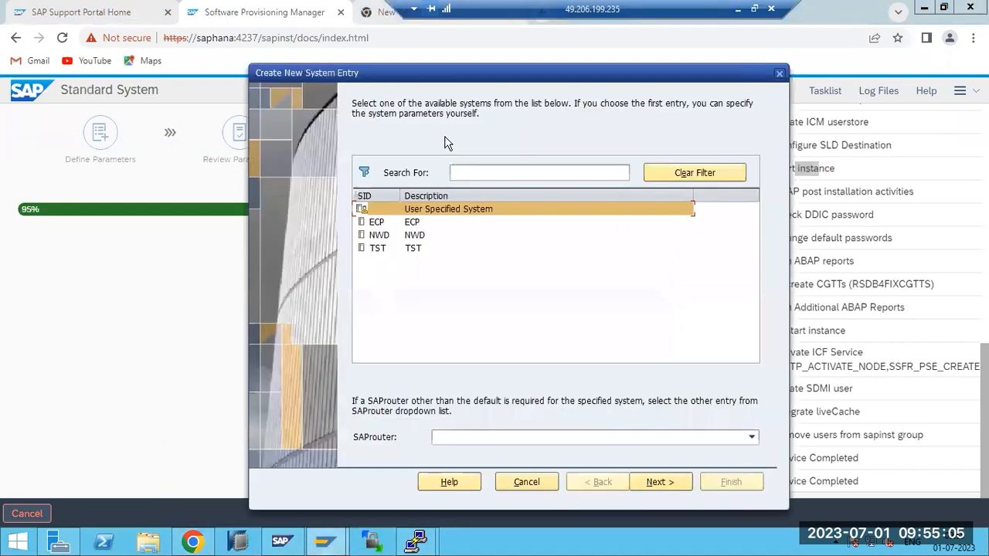